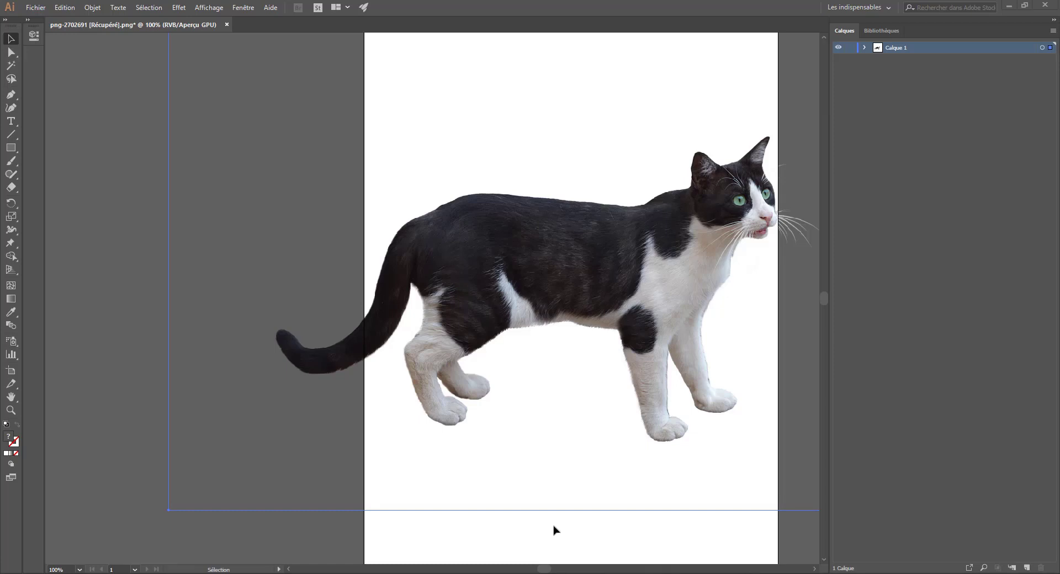
# Step: Dock the Propriétés panel beside Calques and Bibliothèques, and shift the cat image slightly down and left on the artboard
pyautogui.click(584, 509)
pyautogui.hotkey('ctrl', '-')
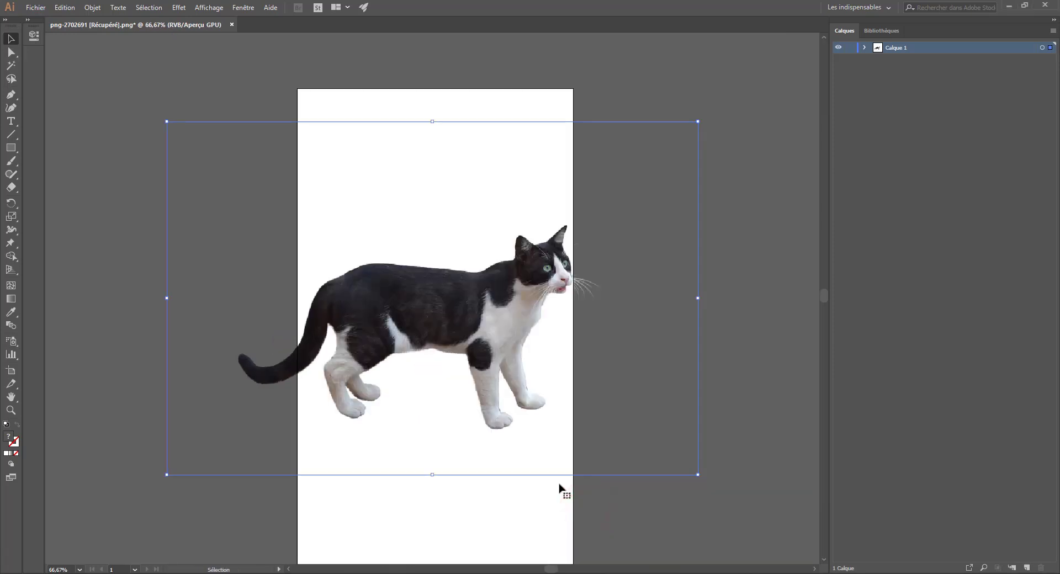
pyautogui.scroll(1, 502, 422)
pyautogui.scroll(-3, 497, 433)
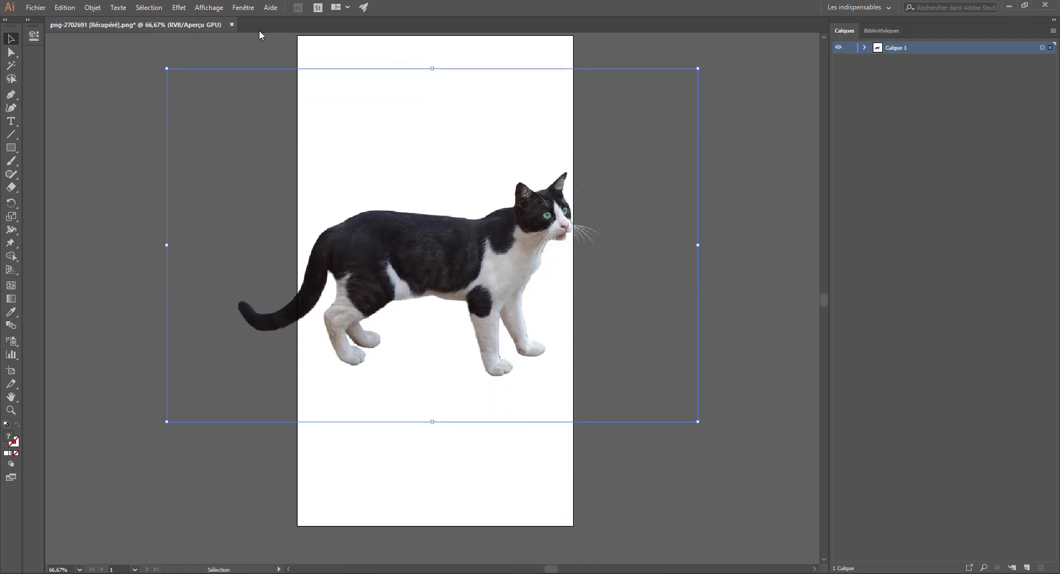
pyautogui.moveTo(33, 36); pyautogui.dragTo(943, 32)
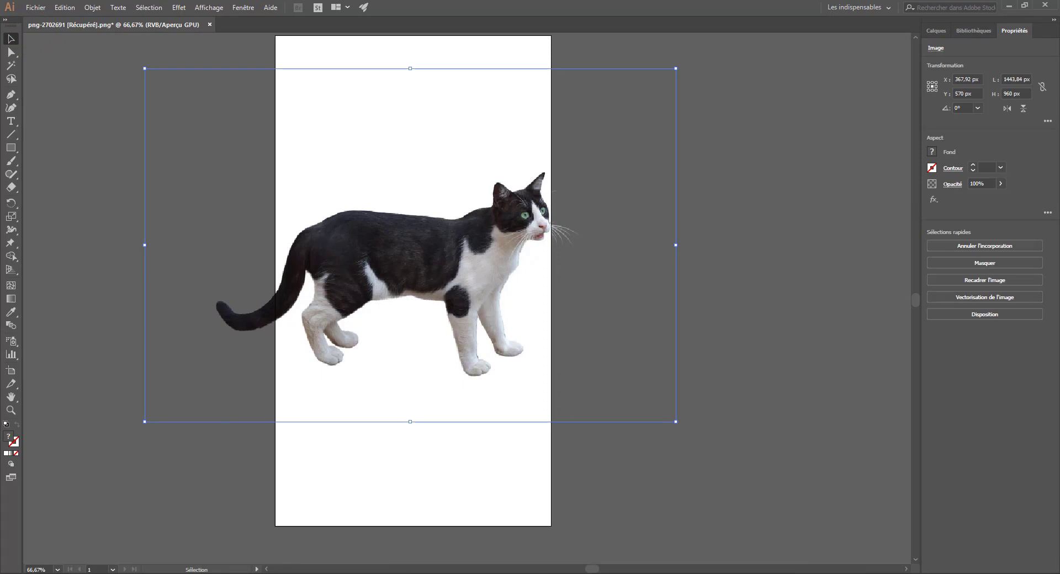
pyautogui.moveTo(407, 243); pyautogui.dragTo(422, 270)
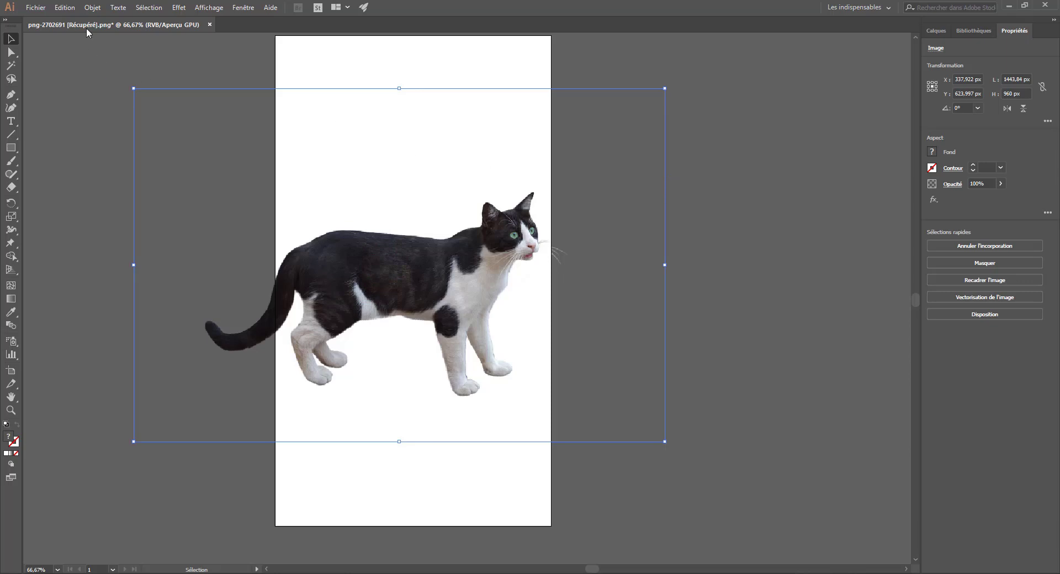
# Step: Try to vectorize the cat image with the default Vectorisation de l'image settings
pyautogui.click(92, 7)
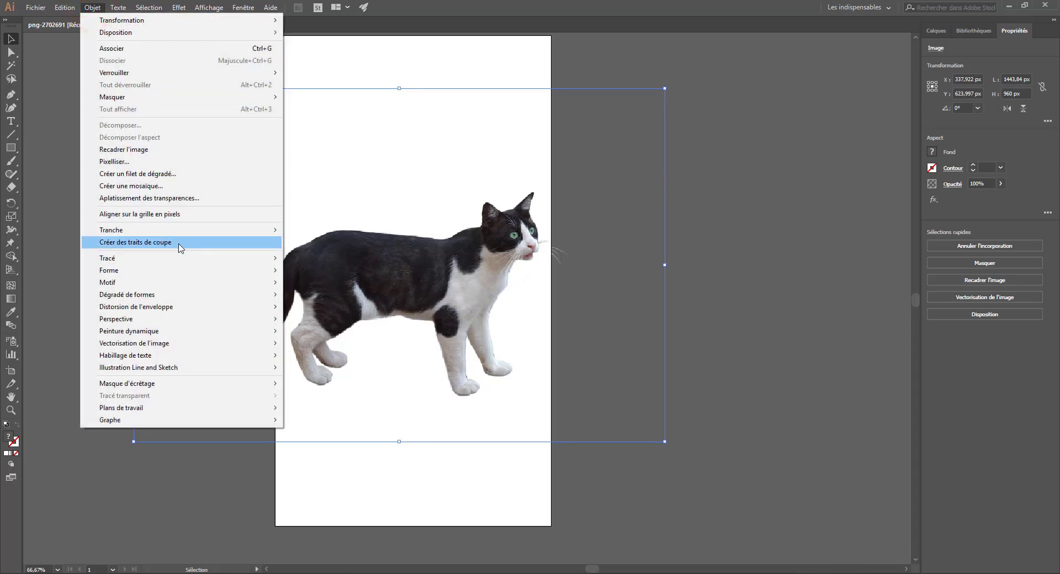
pyautogui.moveTo(69, 9)
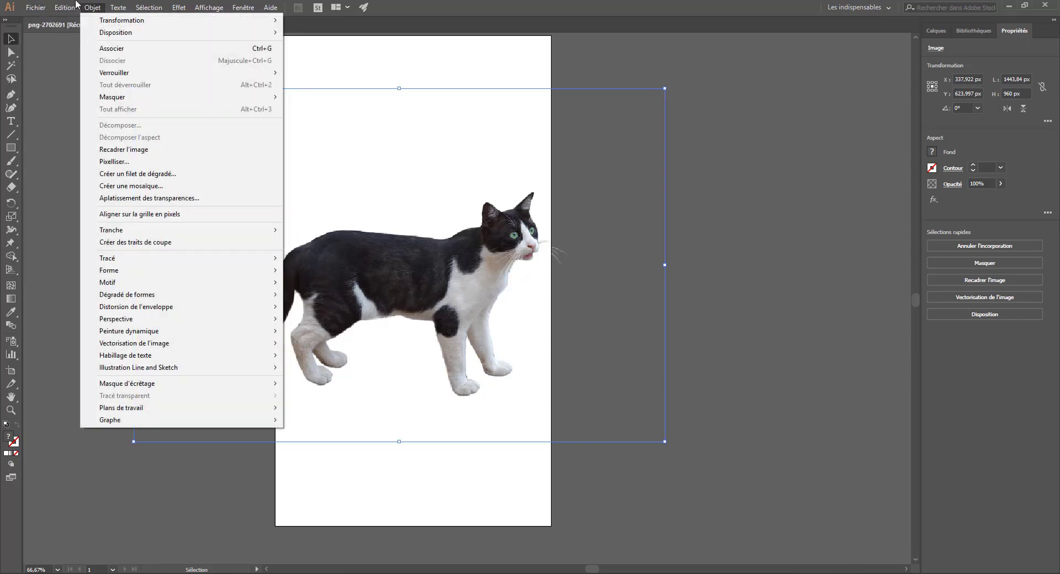
pyautogui.click(74, 6)
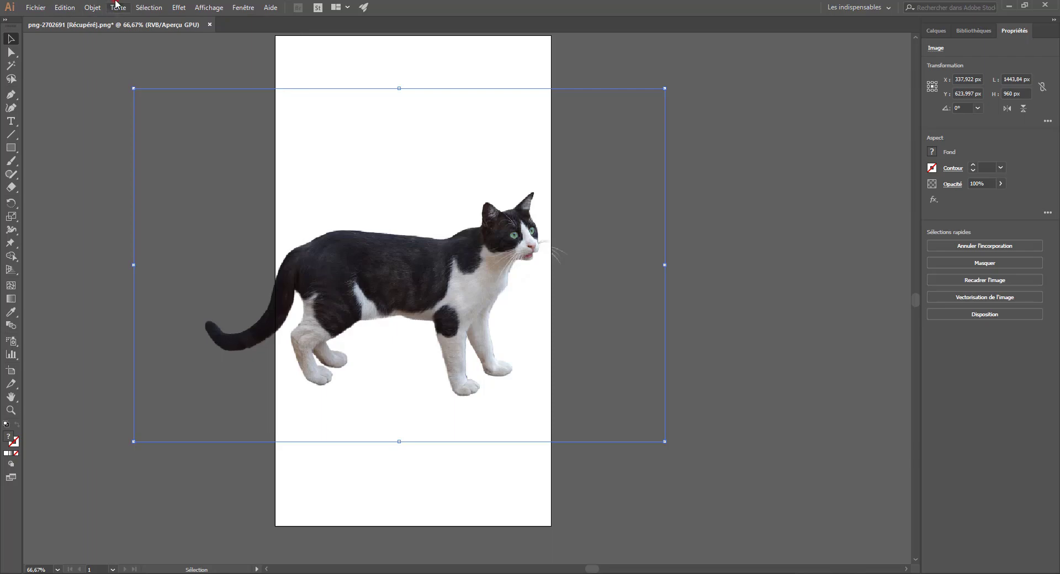
pyautogui.click(97, 7)
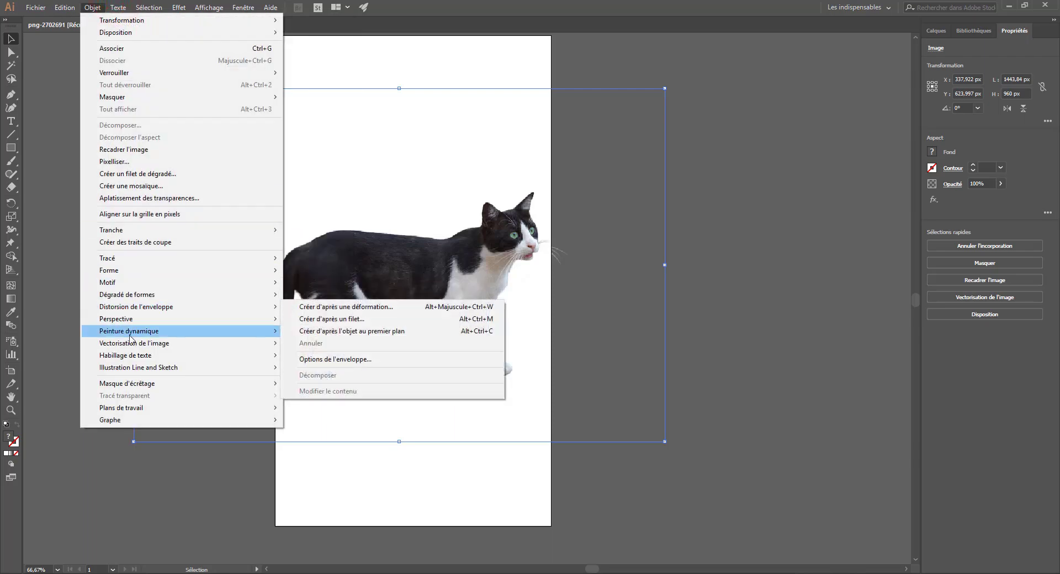
pyautogui.moveTo(249, 343)
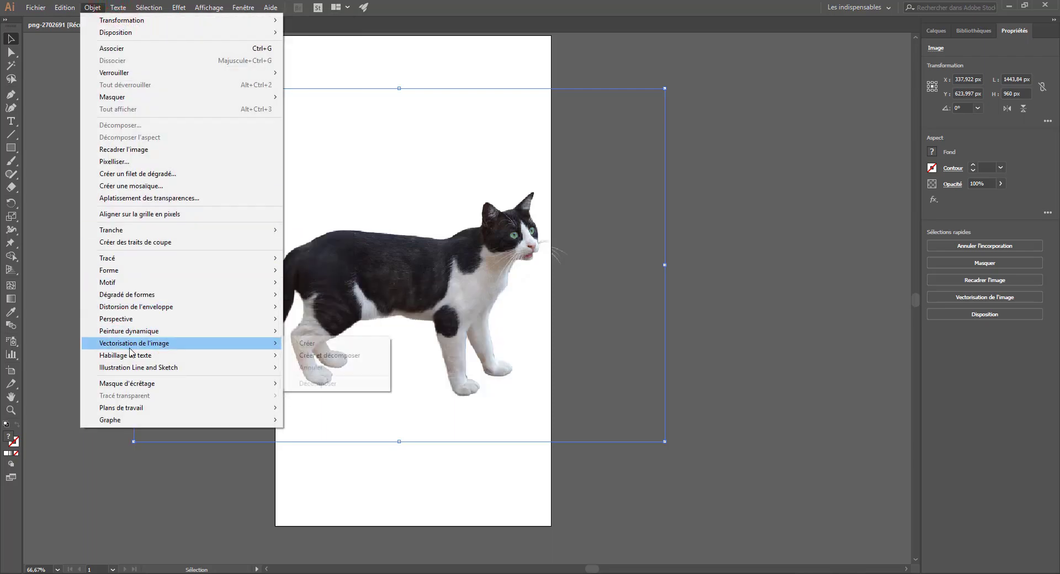
pyautogui.click(324, 344)
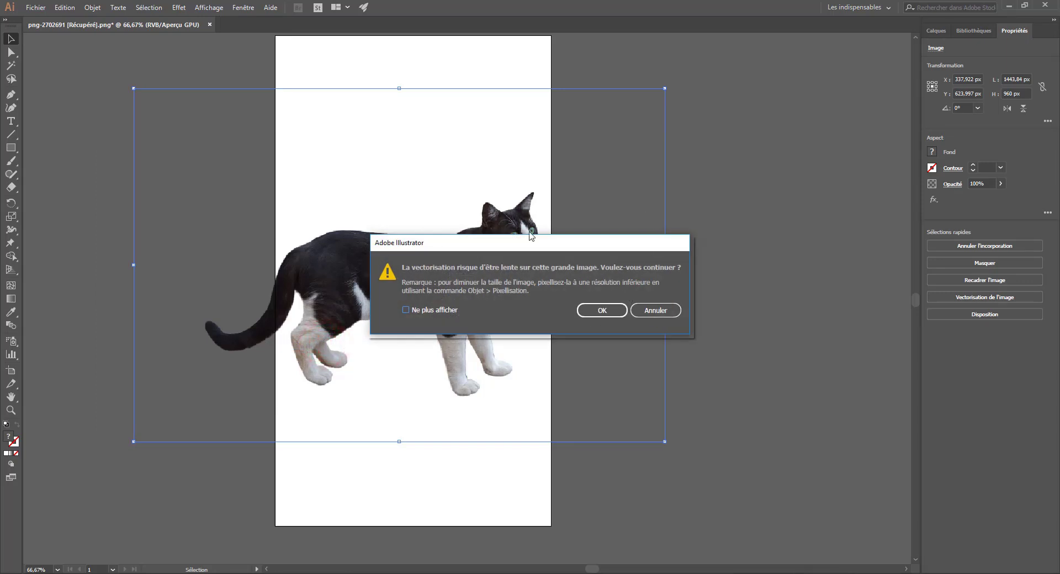
pyautogui.click(589, 308)
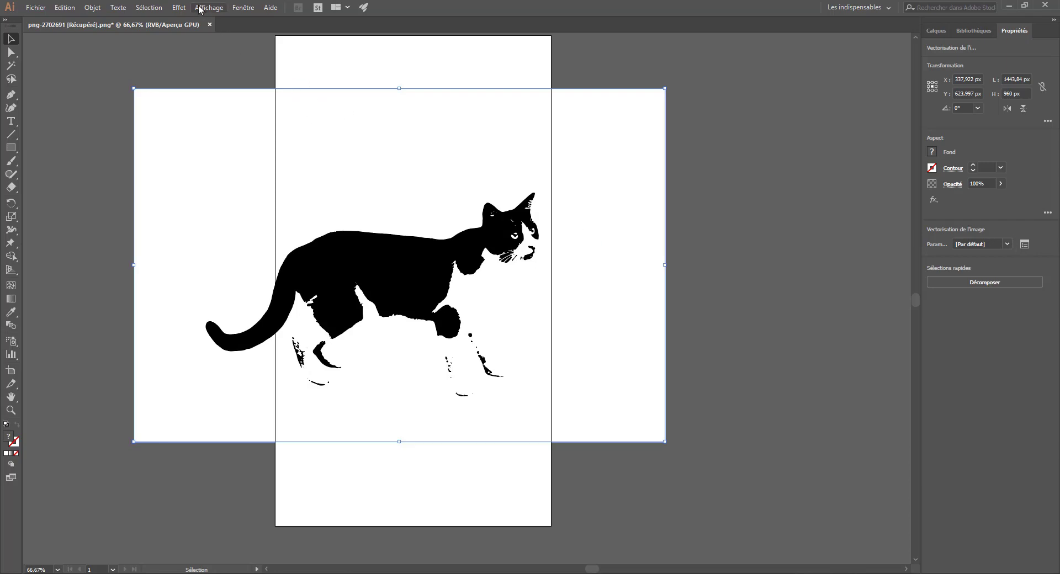
pyautogui.hotkey('ctrl', 'z')
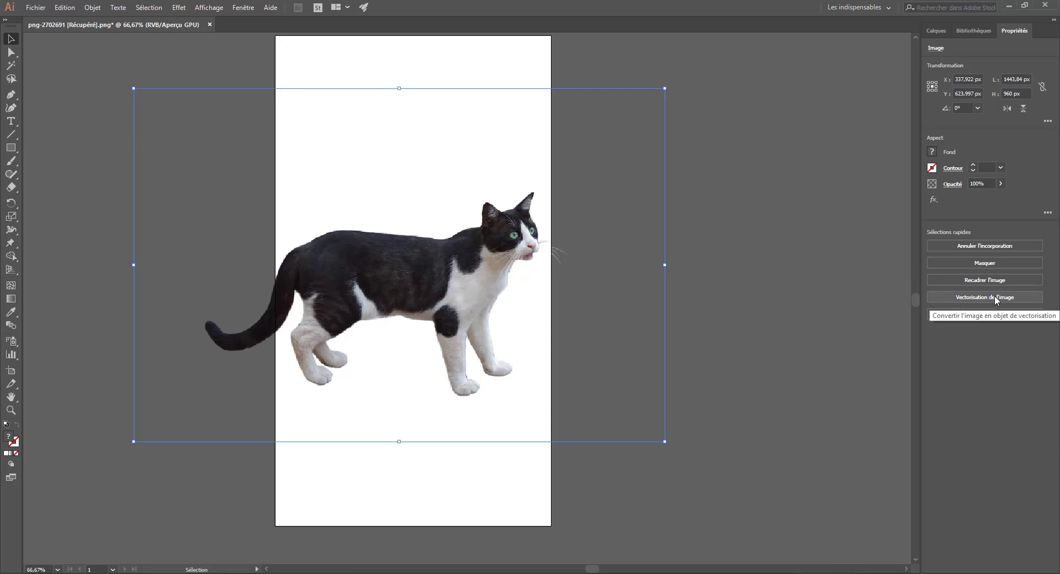
# Step: Vectorize the cat image with the Photo haute fidélité preset and check the traced fur up close
pyautogui.click(988, 297)
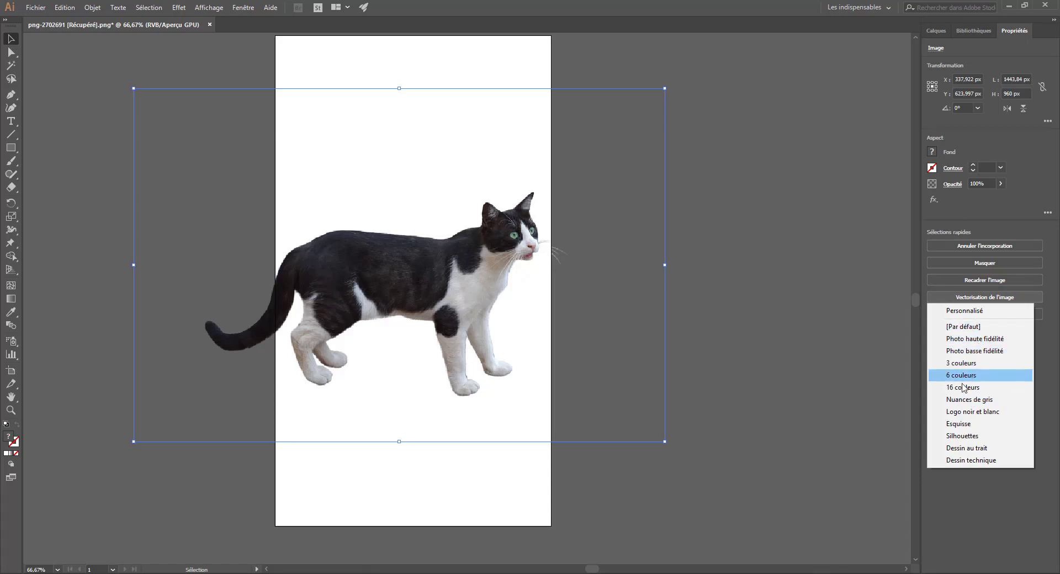
pyautogui.click(969, 340)
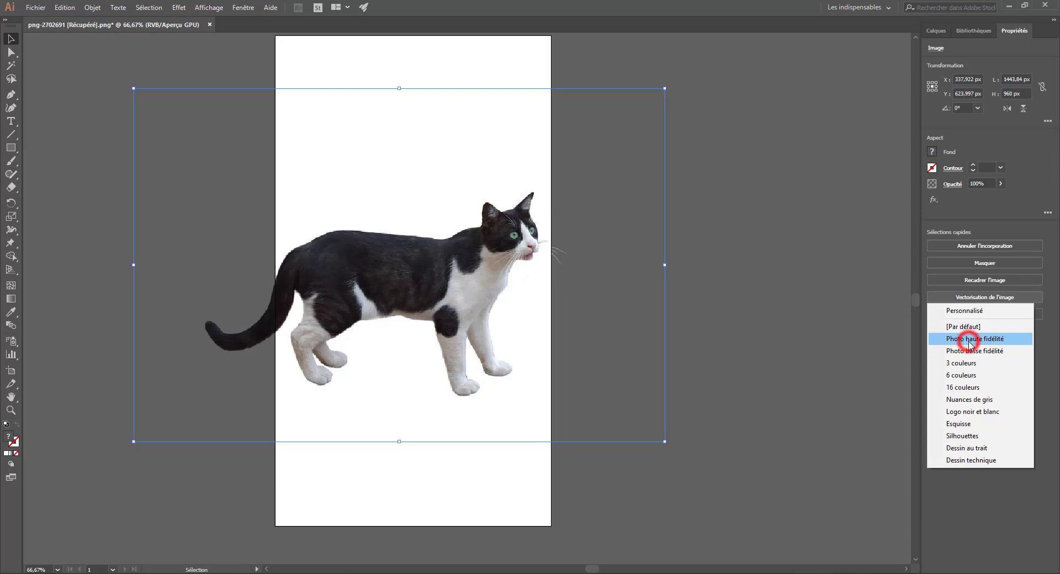
pyautogui.click(417, 312)
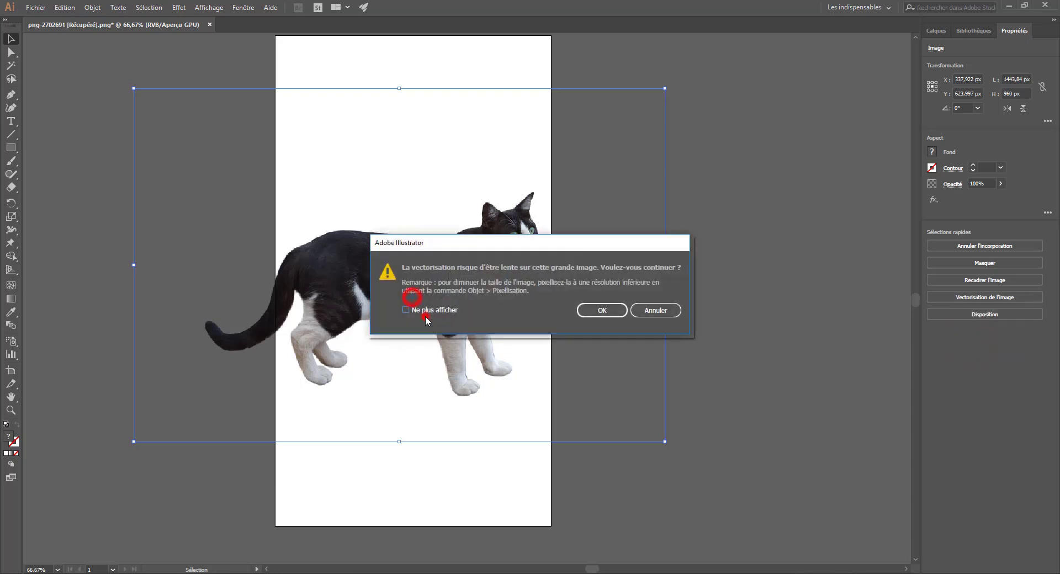
pyautogui.click(613, 308)
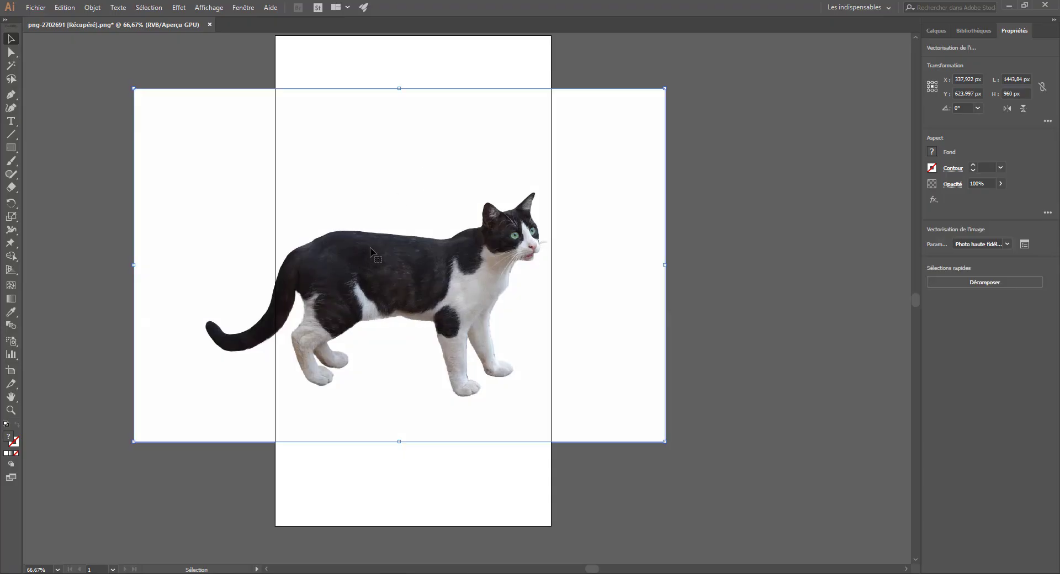
pyautogui.scroll(1, 370, 254)
pyautogui.scroll(4, 371, 255)
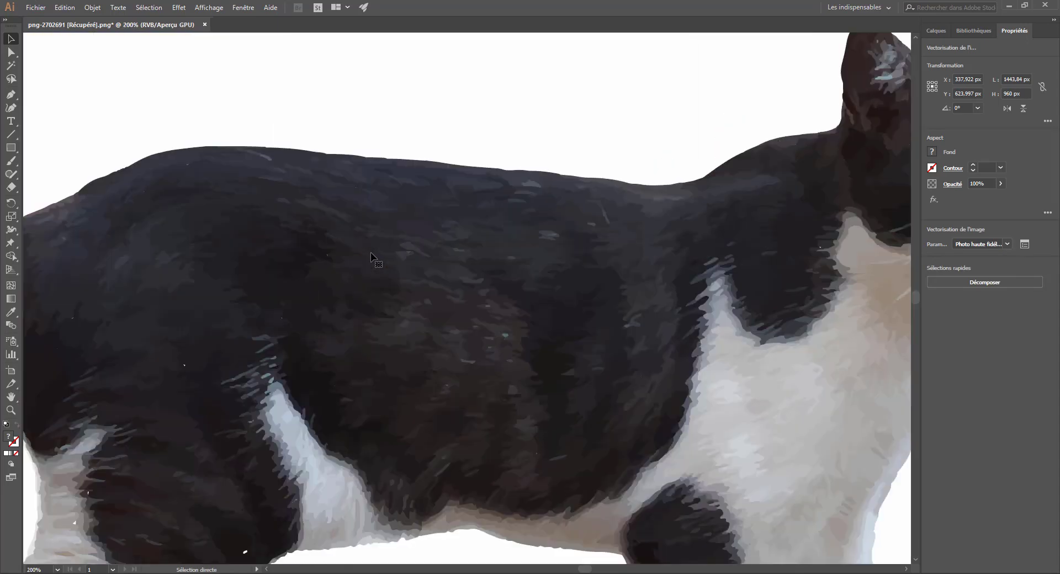
pyautogui.scroll(-4, 371, 255)
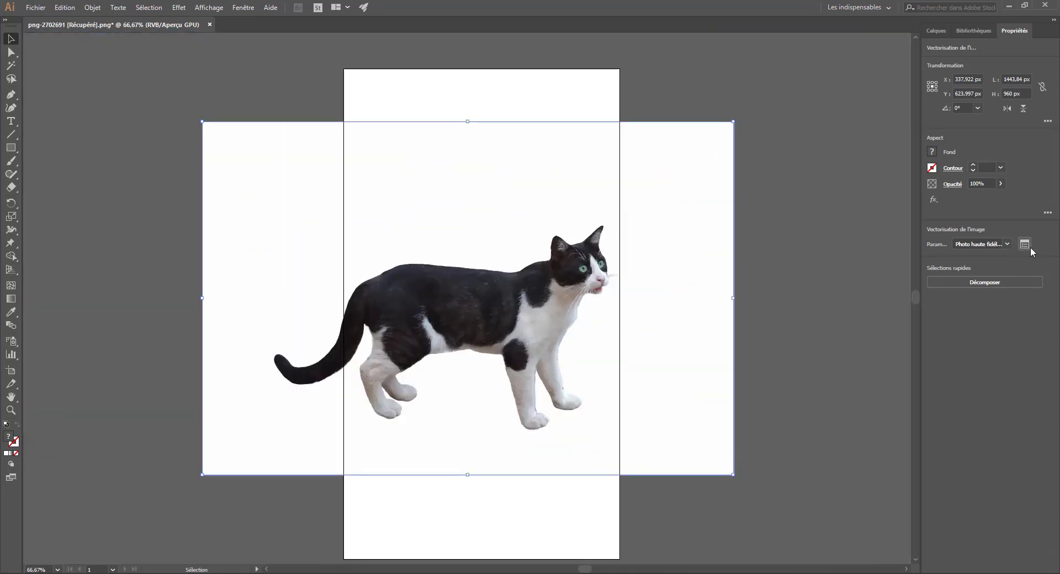
# Step: Move the traced cat partly off the artboard's left edge and place a copy of it about 1500 px to the right
pyautogui.moveTo(474, 330); pyautogui.dragTo(315, 299)
pyautogui.moveTo(316, 300); pyautogui.dragTo(274, 283)
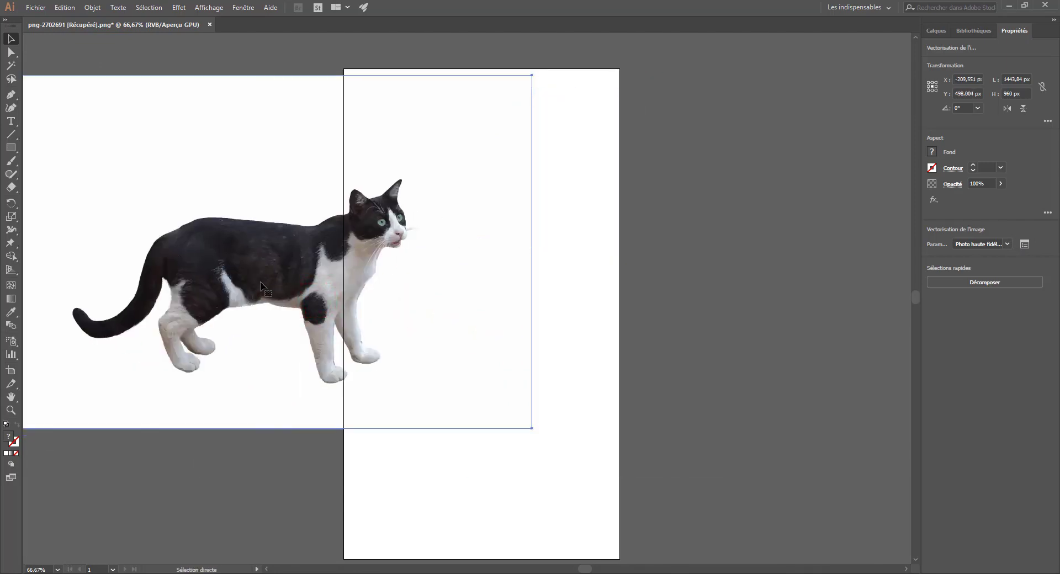
pyautogui.hotkey('ctrl', '-')
pyautogui.hotkey('ctrl', '-')
pyautogui.hotkey('ctrl', '+')
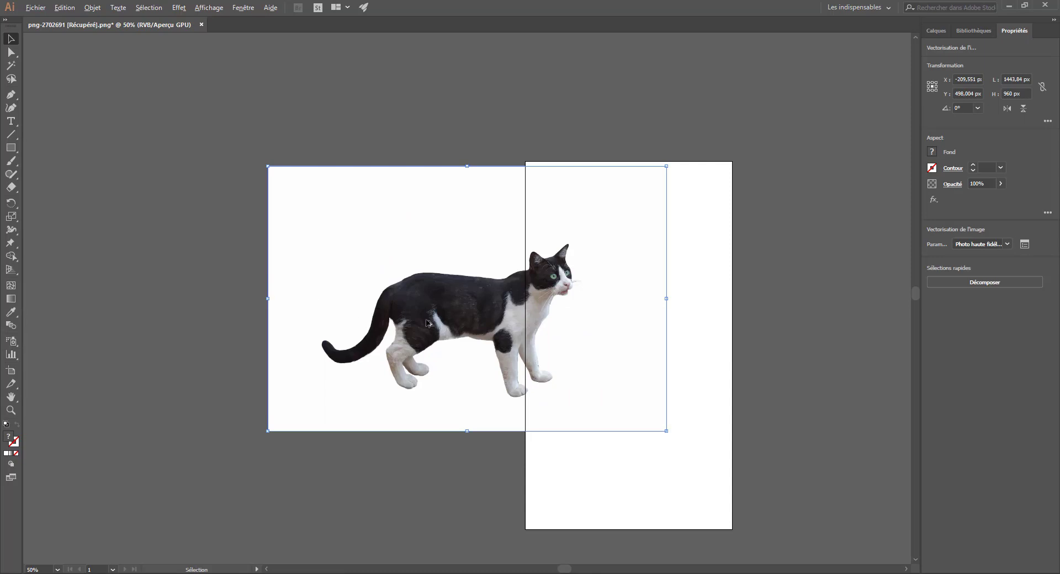
pyautogui.hscroll(5, 540, 328)
pyautogui.moveTo(224, 316); pyautogui.dragTo(629, 331)
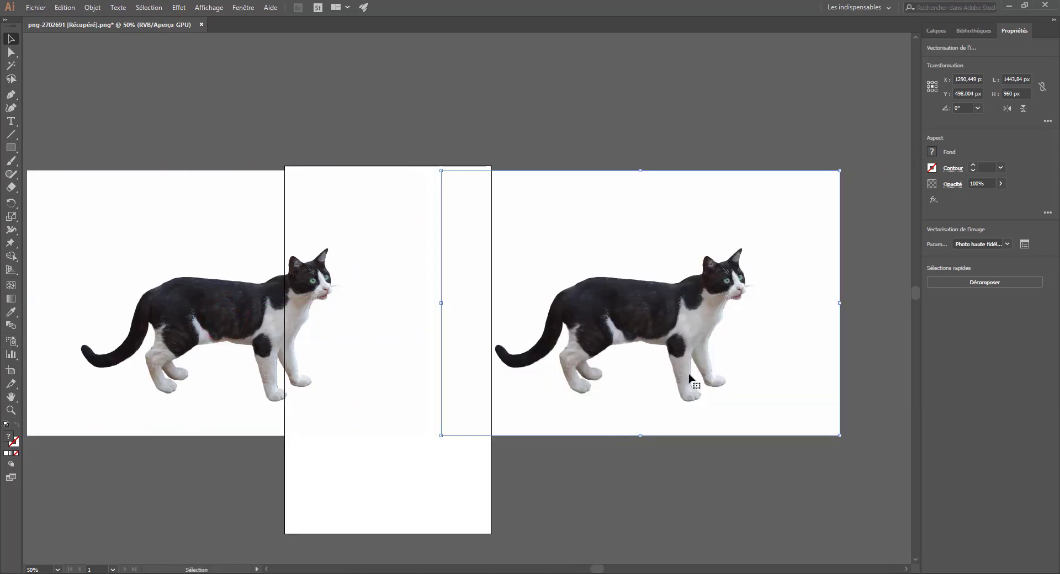
# Step: Show the Vectorisation de l'image settings for the right-hand cat and dock that panel as a narrow icon strip beside the tools
pyautogui.click(1025, 248)
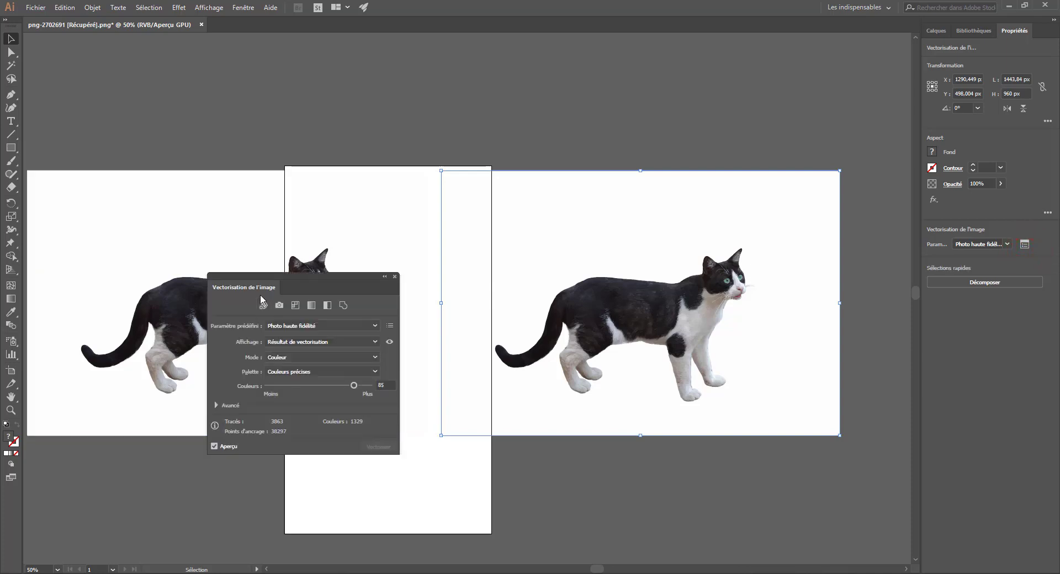
pyautogui.moveTo(256, 287); pyautogui.dragTo(30, 155)
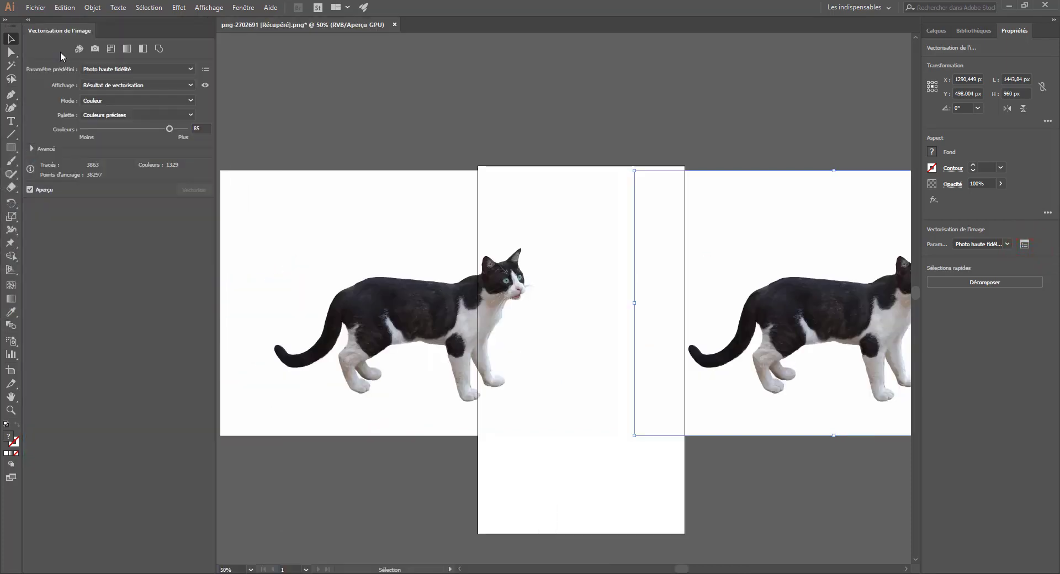
pyautogui.click(31, 22)
pyautogui.click(42, 44)
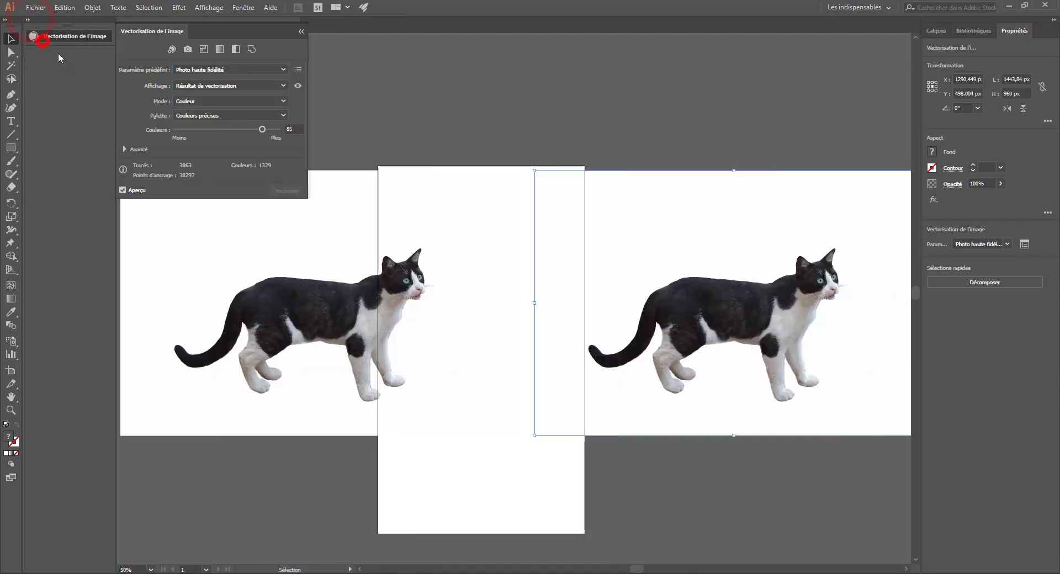
pyautogui.moveTo(114, 63); pyautogui.dragTo(47, 55)
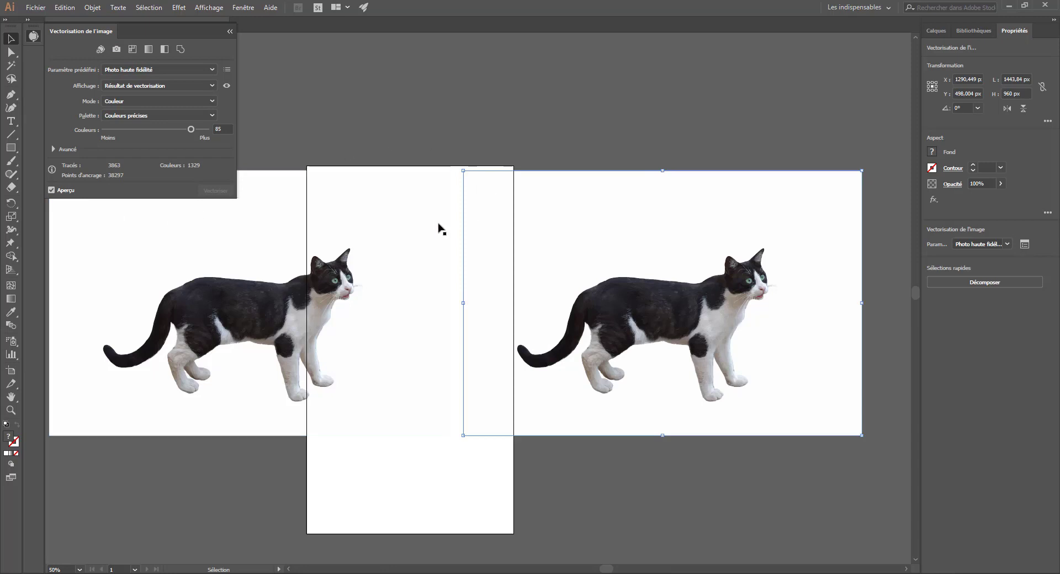
# Step: Try the Couleur automatique, Couleur intense and Niveaux de gris tracing presets in turn on the right-hand cat
pyautogui.click(101, 51)
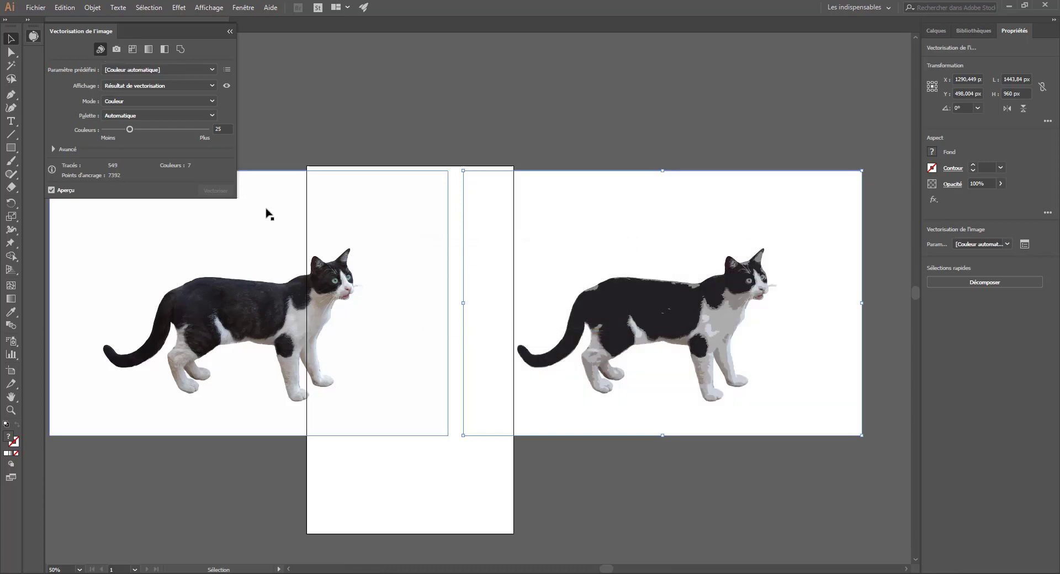
pyautogui.click(139, 71)
pyautogui.click(139, 82)
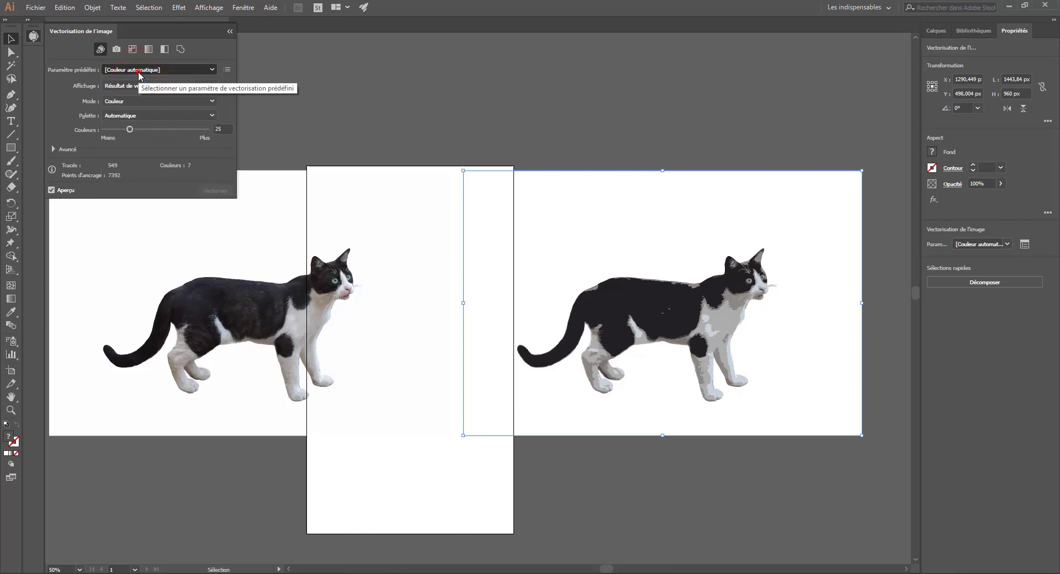
pyautogui.click(116, 50)
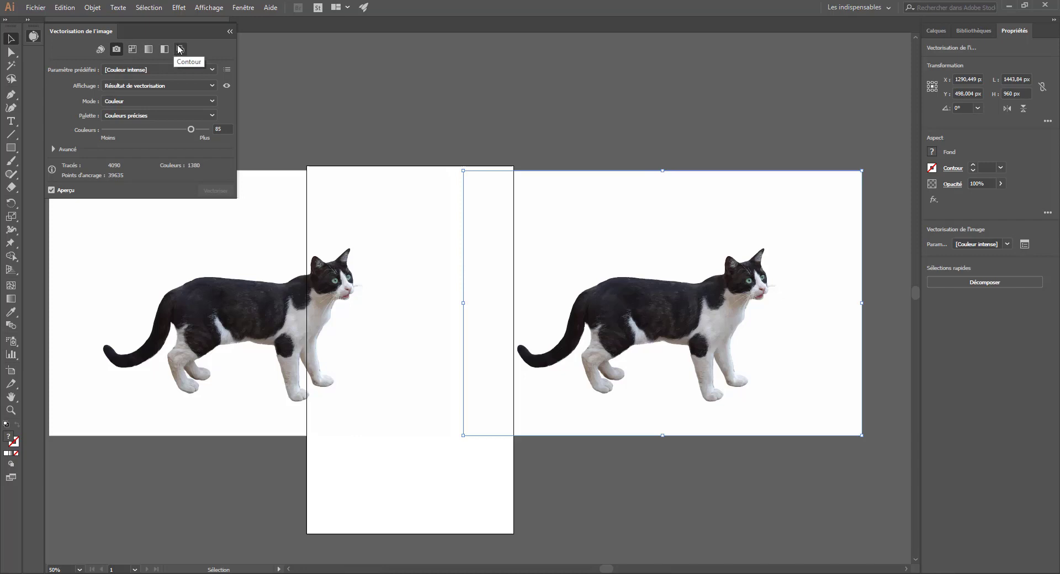
pyautogui.click(147, 49)
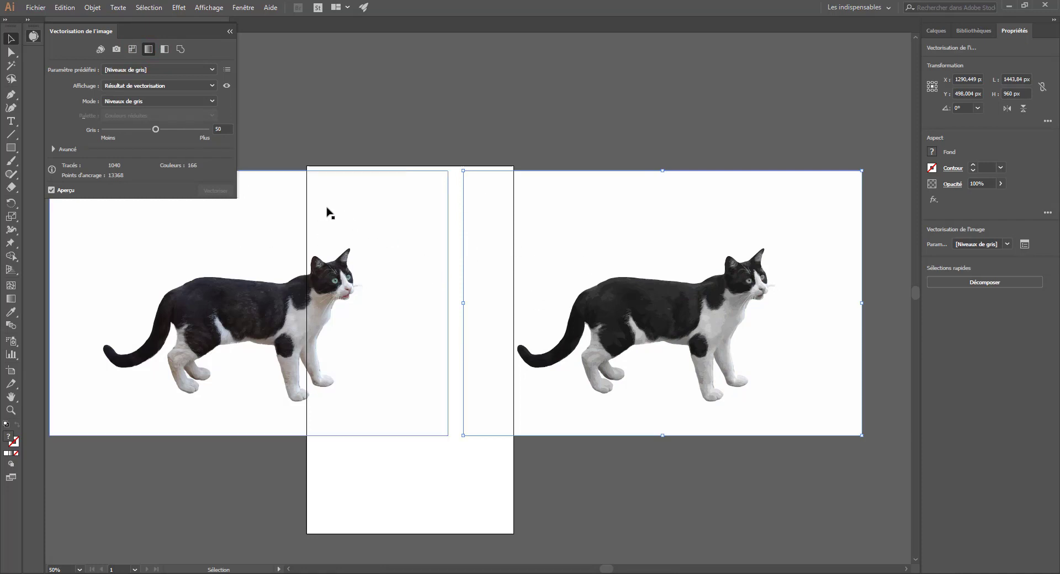
# Step: Try the Contour tracing preset on the right-hand cat with the threshold lowered to 1
pyautogui.click(178, 50)
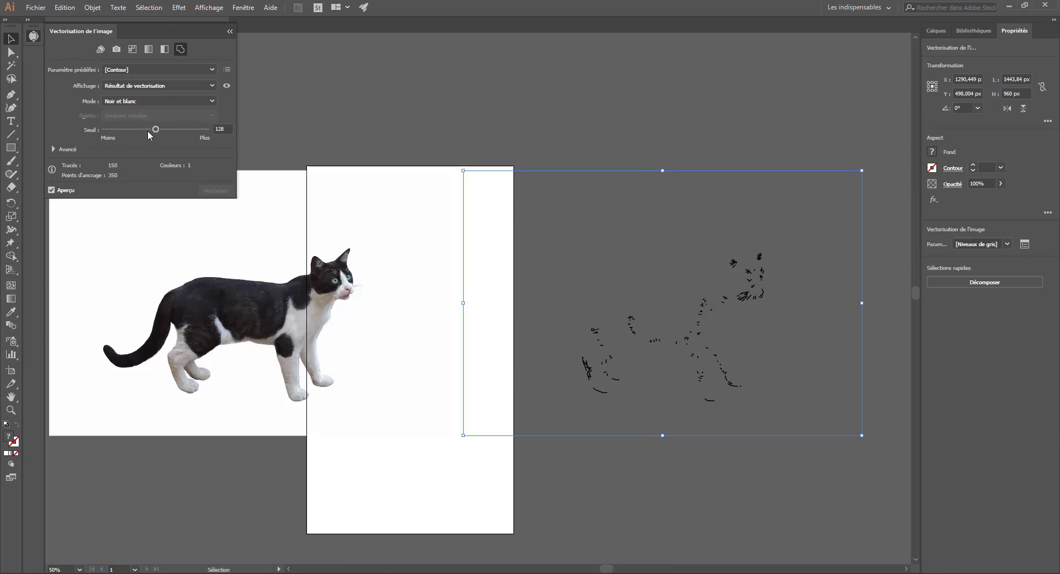
pyautogui.moveTo(203, 132); pyautogui.dragTo(79, 128)
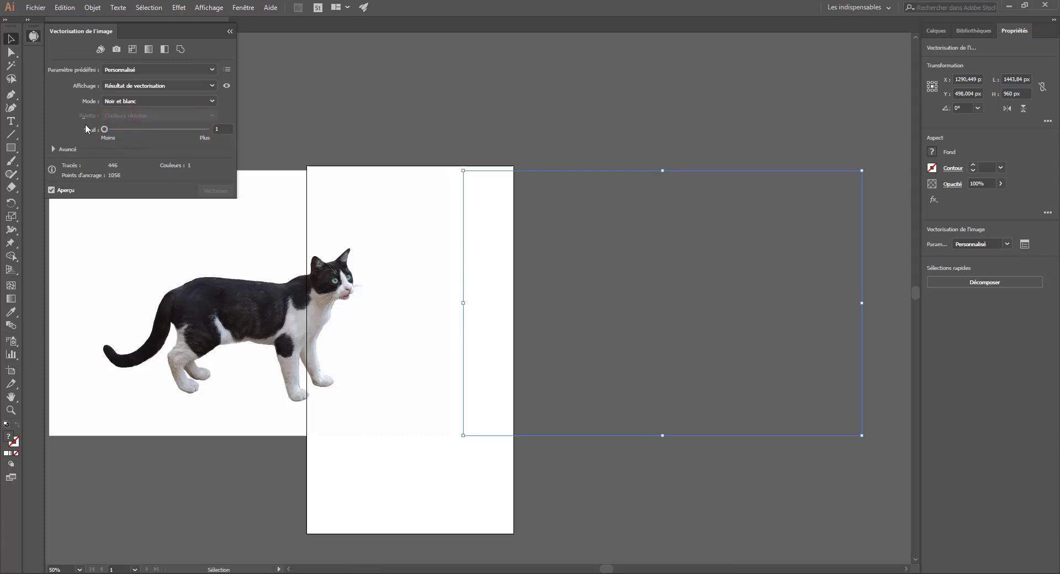
# Step: Retrace the right-hand cat with the Photo basse fidélité preset, followed by the 3 couleurs preset
pyautogui.click(131, 70)
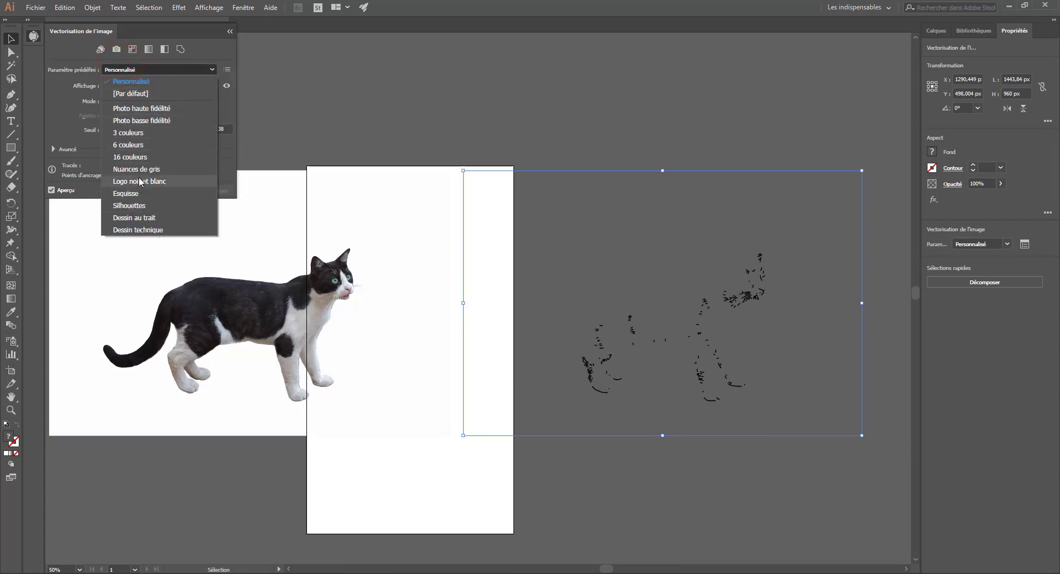
pyautogui.click(131, 121)
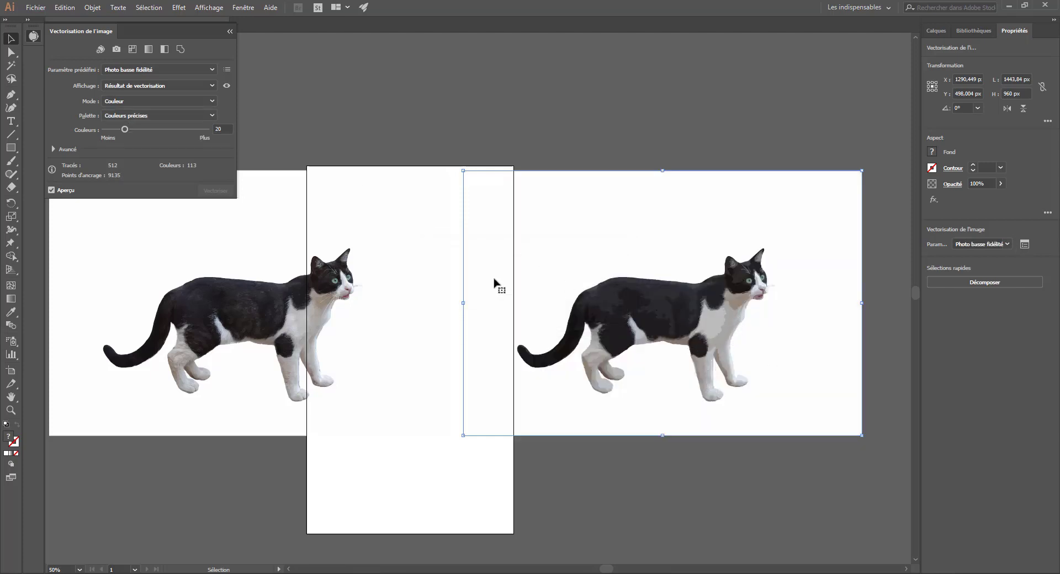
pyautogui.click(140, 68)
pyautogui.click(133, 132)
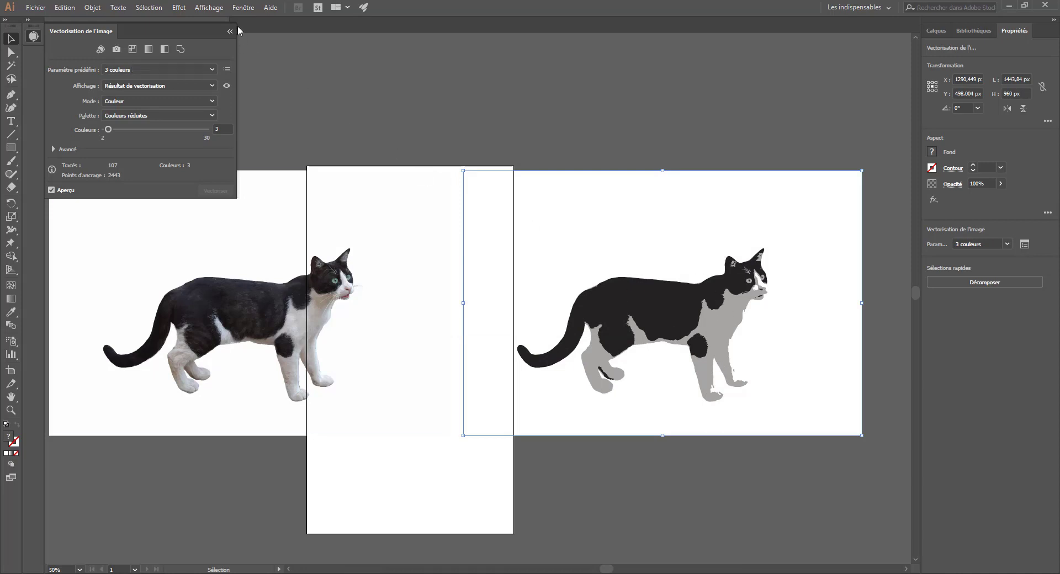
# Step: Try the Esquisse, Silhouettes and Dessin au trait tracing presets in turn on the right-hand cat
pyautogui.click(193, 66)
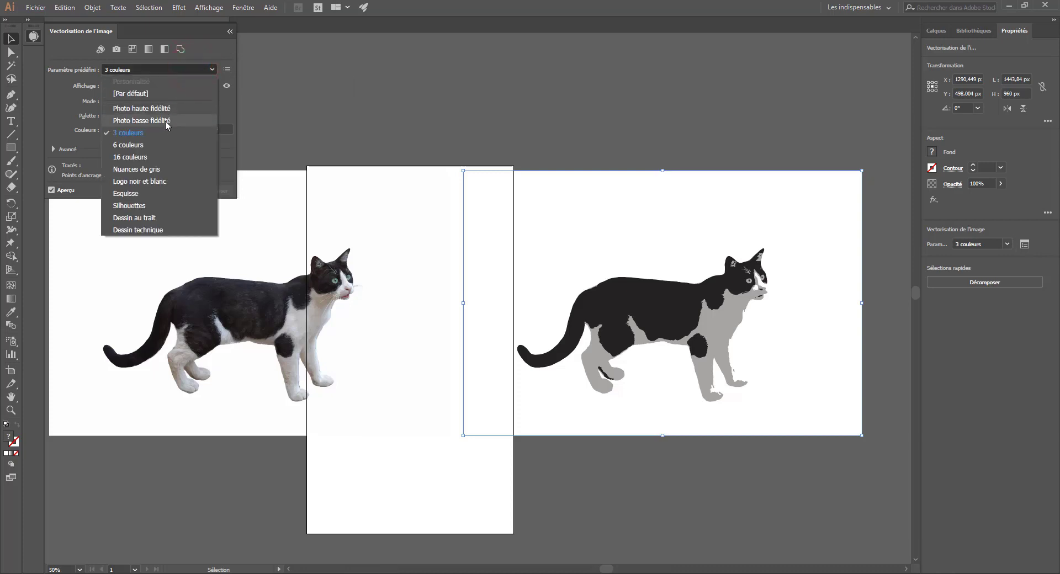
pyautogui.click(132, 194)
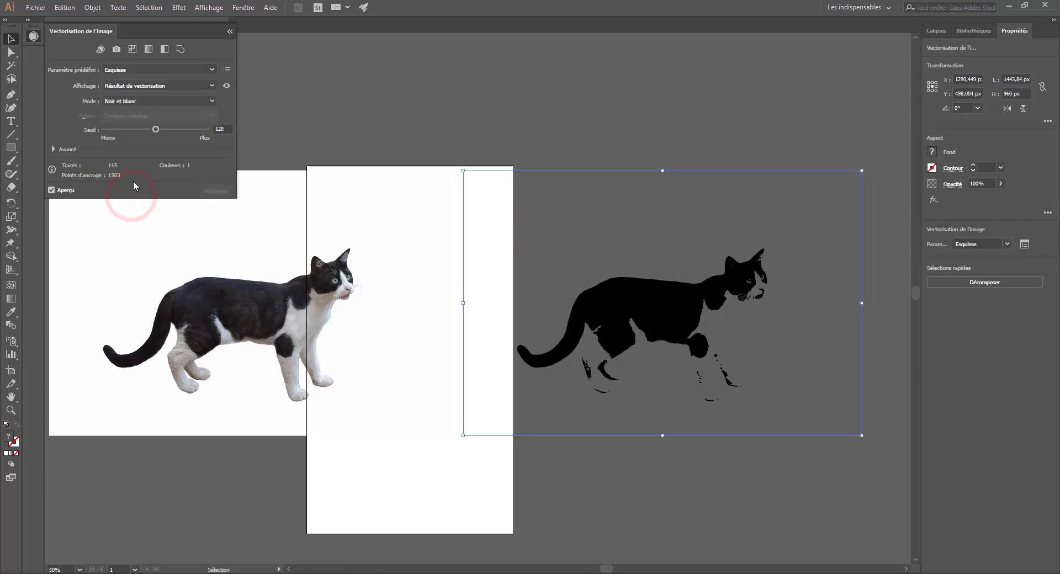
pyautogui.click(122, 68)
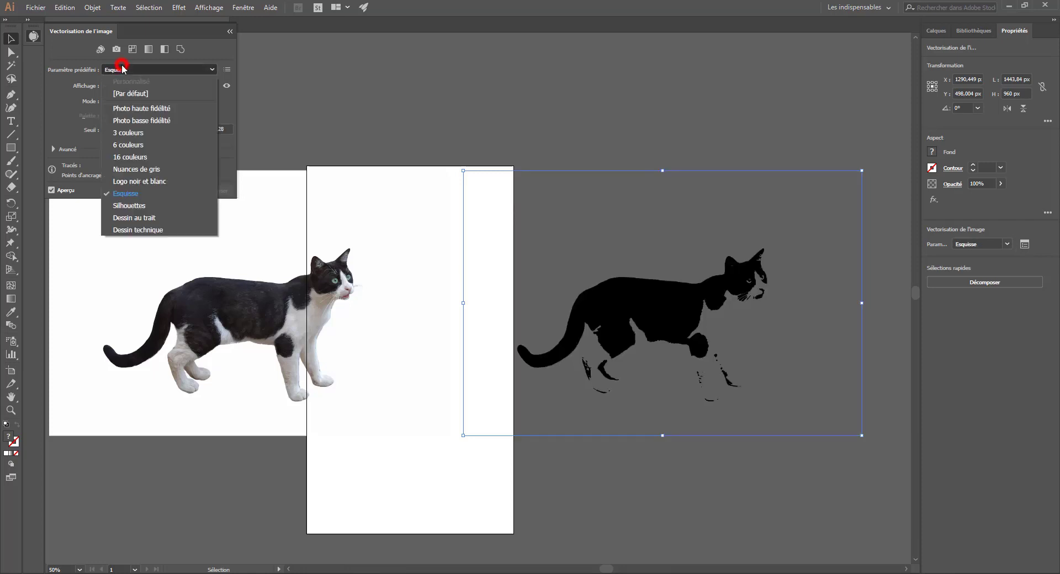
pyautogui.click(129, 206)
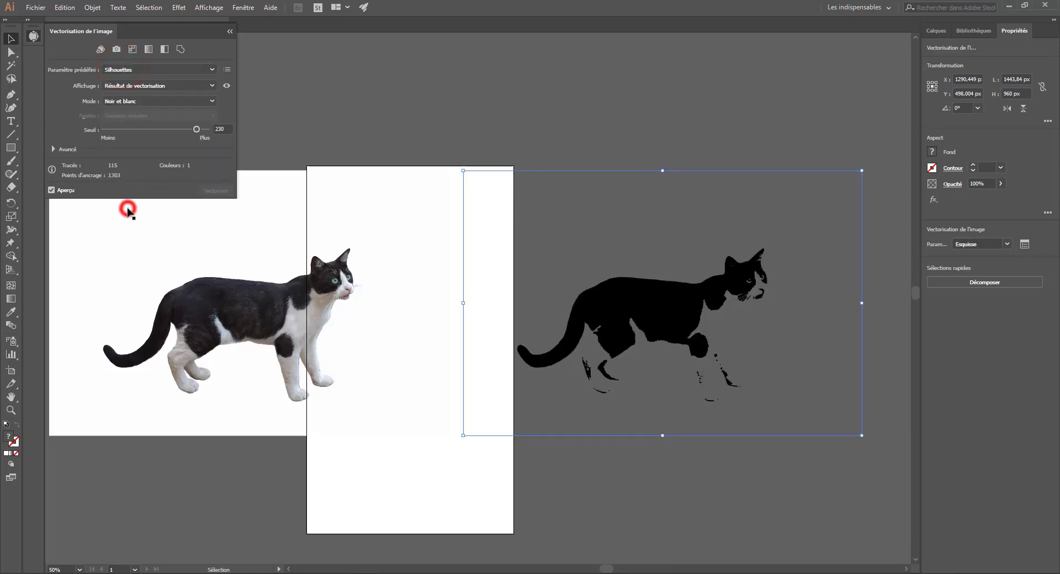
pyautogui.click(160, 69)
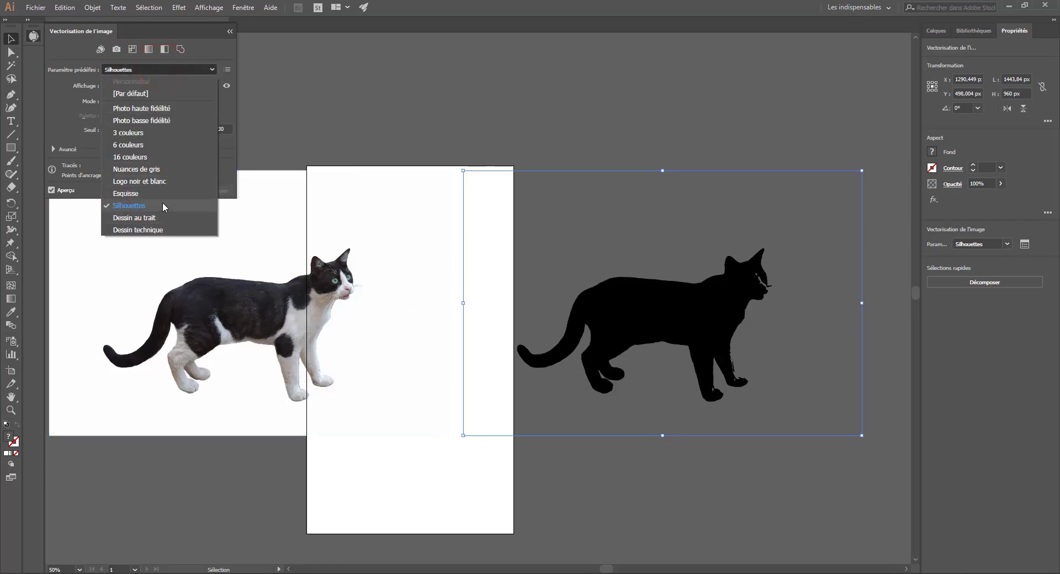
pyautogui.click(149, 219)
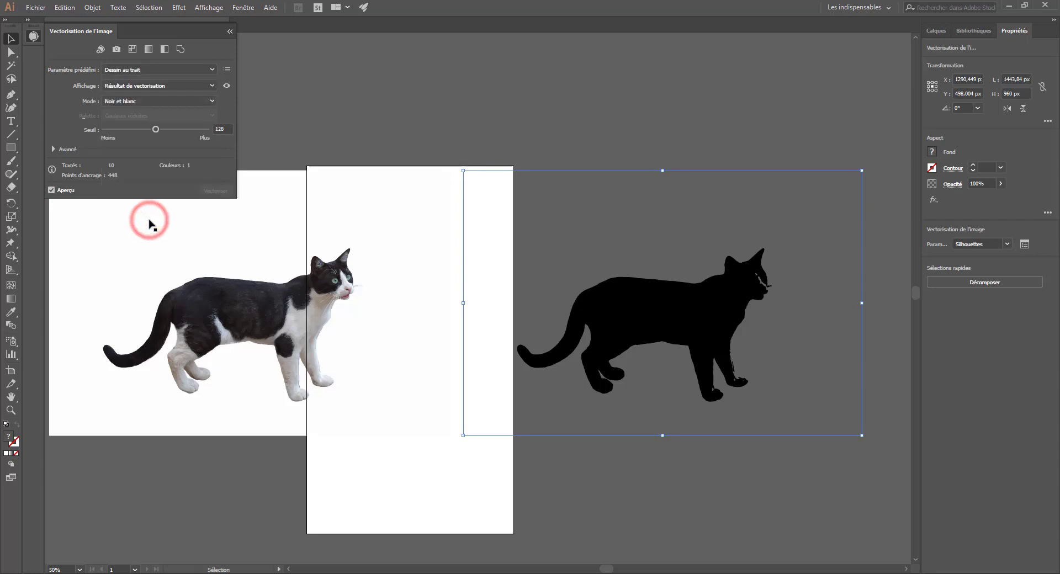
# Step: Try the Dessin technique tracing preset on the right-hand cat
pyautogui.click(134, 102)
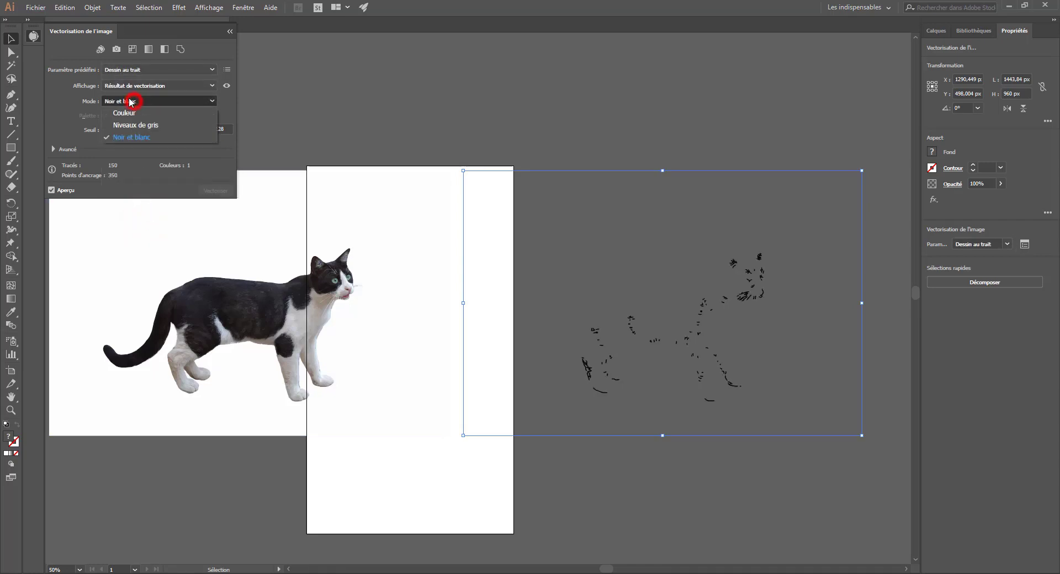
pyautogui.click(134, 88)
pyautogui.click(134, 72)
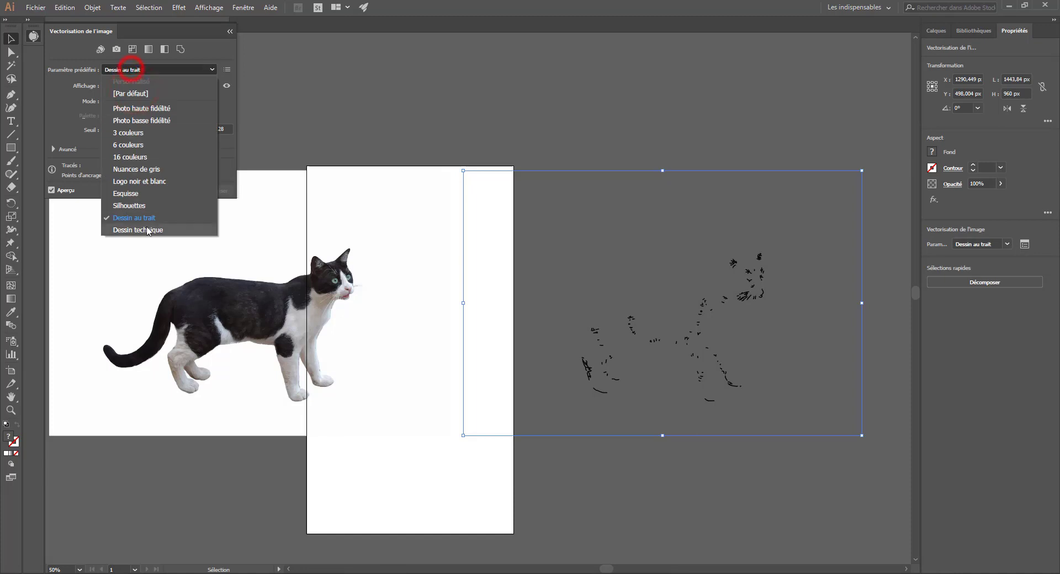
pyautogui.click(147, 226)
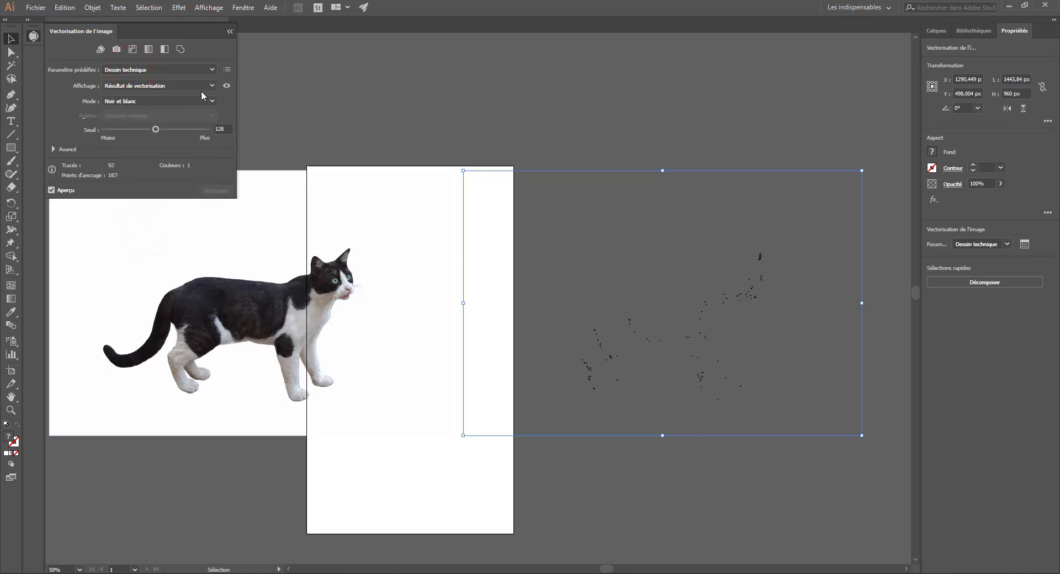
# Step: Retrace the right-hand cat with the Photo haute fidélité preset, displayed as Résultat de vectorisation
pyautogui.click(152, 69)
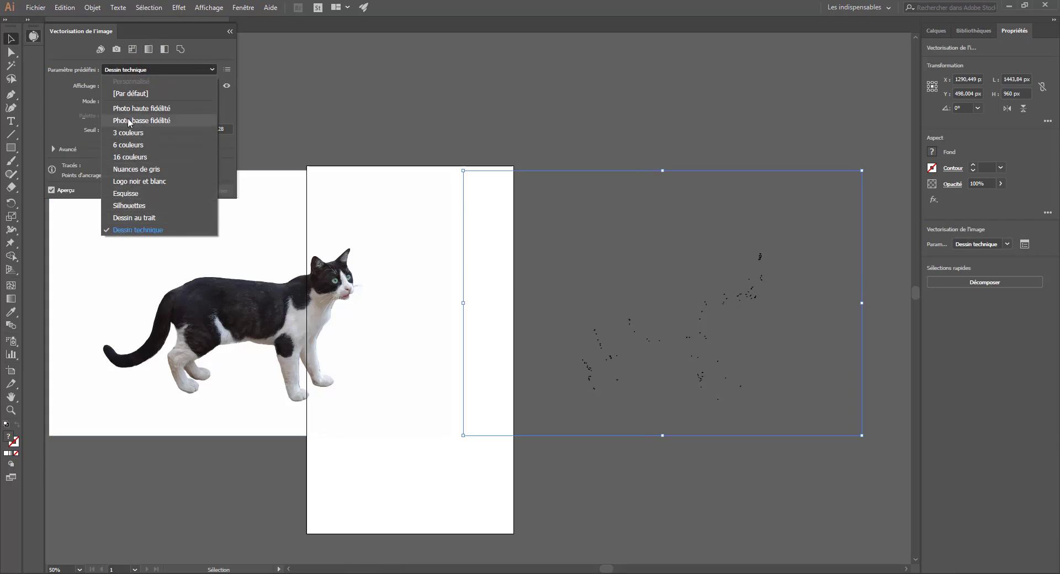
pyautogui.click(143, 108)
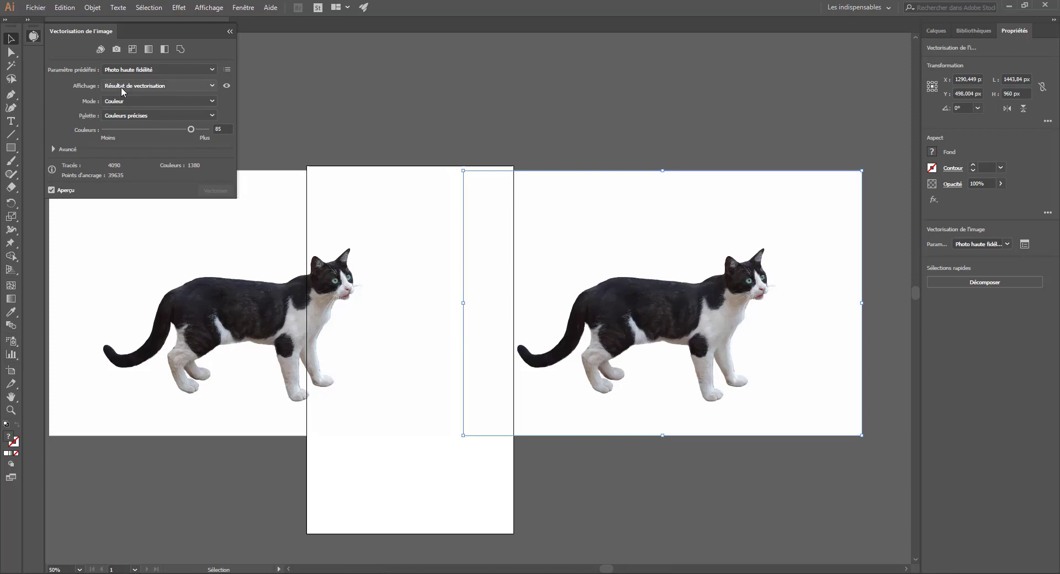
pyautogui.click(121, 85)
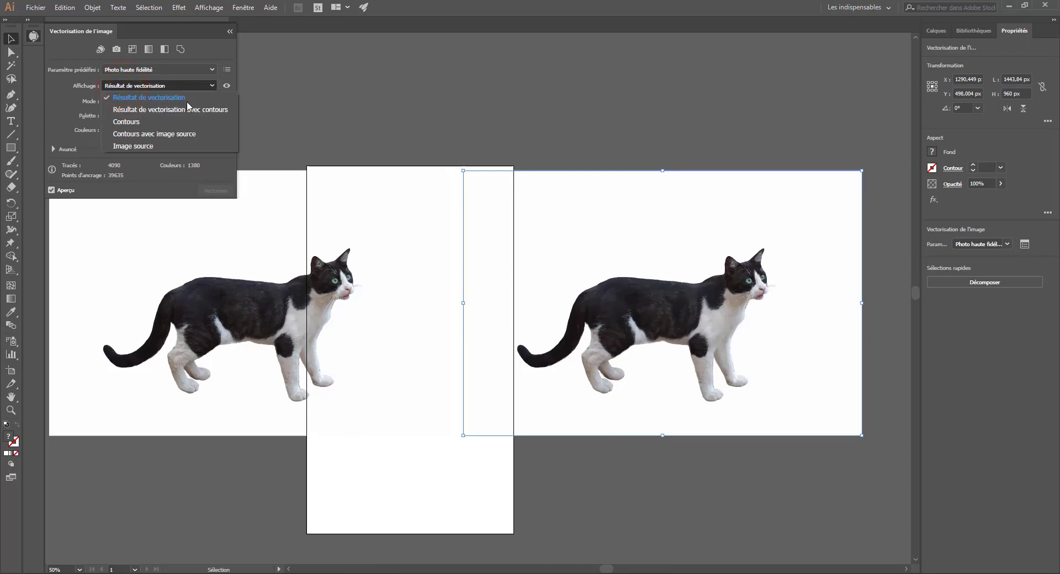
pyautogui.click(151, 98)
# Step: Compare the high-fidelity tracing with its source image by briefly showing the original several times
pyautogui.click(227, 86)
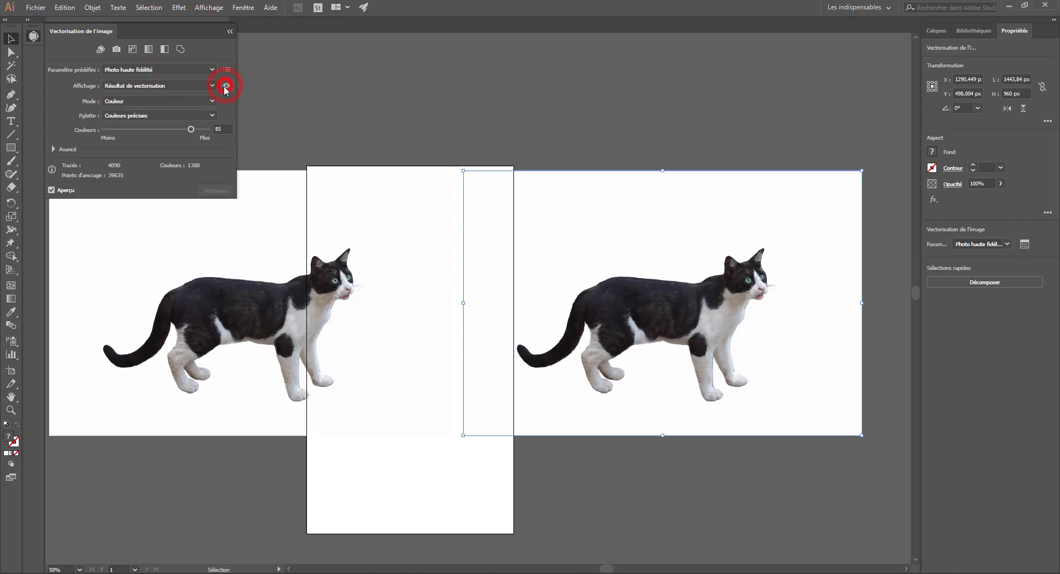
pyautogui.click(204, 87)
pyautogui.click(231, 87)
pyautogui.click(231, 86)
pyautogui.click(231, 87)
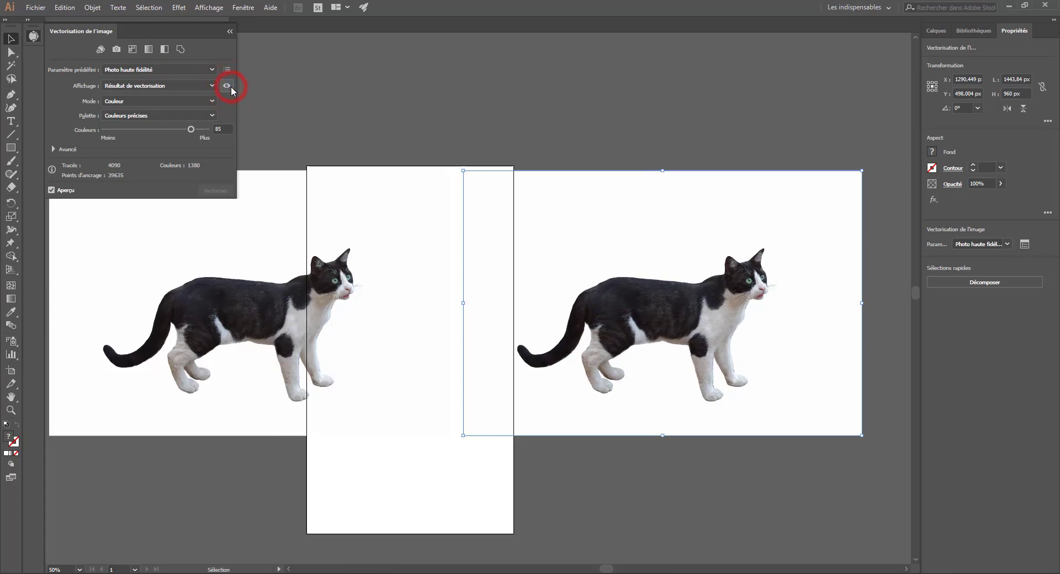
pyautogui.click(231, 86)
# Step: Preview the tracing as Contours, Résultat de vectorisation avec contours and Contours avec image source, ending on Résultat de vectorisation
pyautogui.click(207, 86)
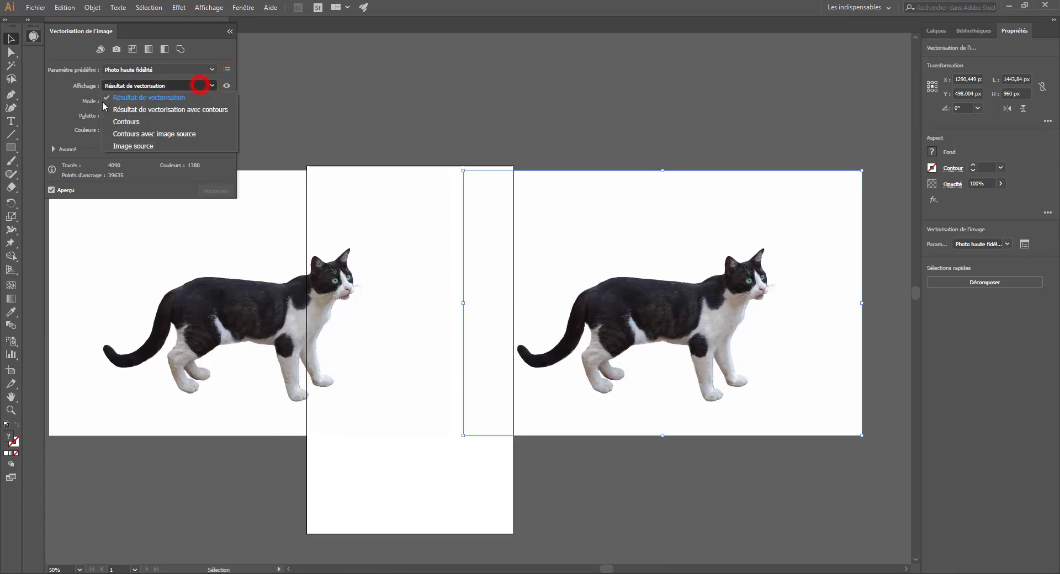
pyautogui.click(145, 128)
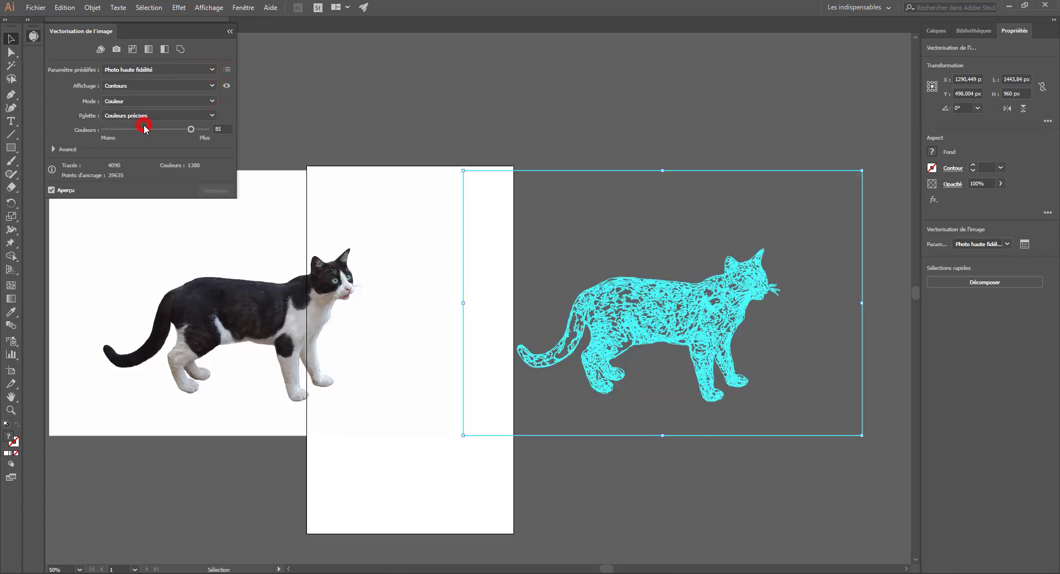
pyautogui.click(227, 86)
pyautogui.click(165, 85)
pyautogui.click(136, 111)
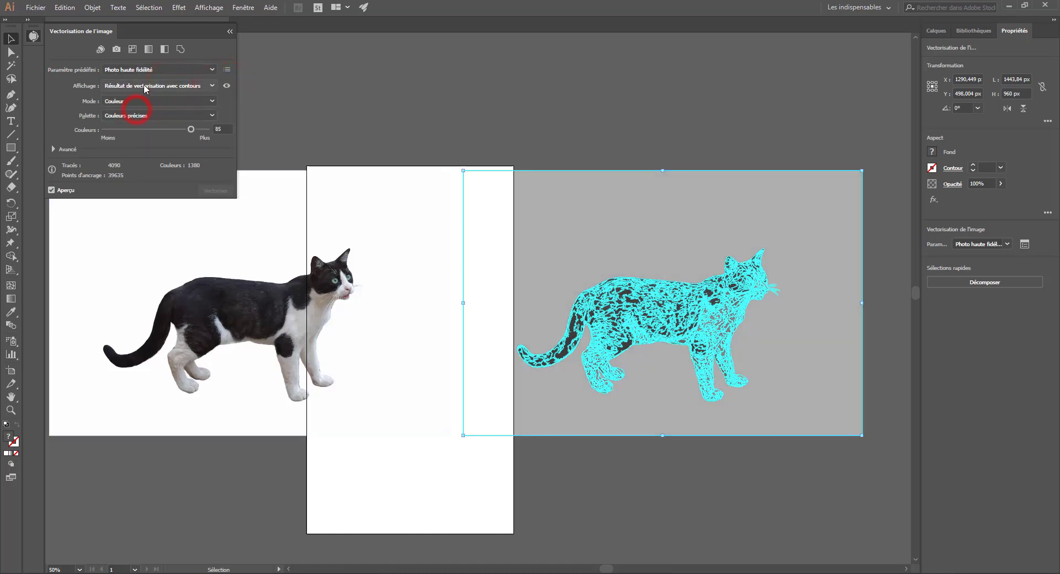
pyautogui.click(227, 85)
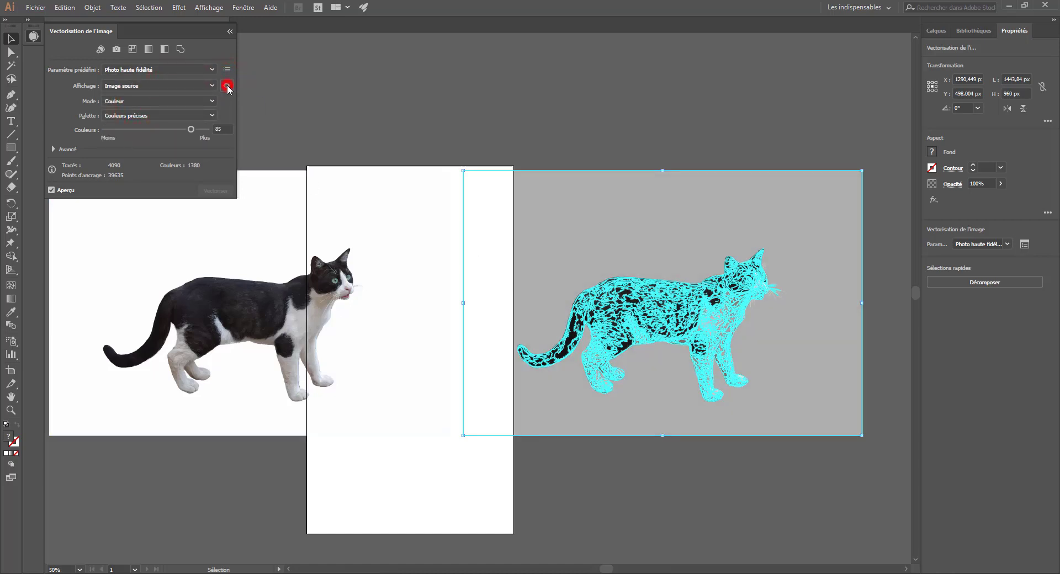
pyautogui.click(175, 87)
pyautogui.click(145, 133)
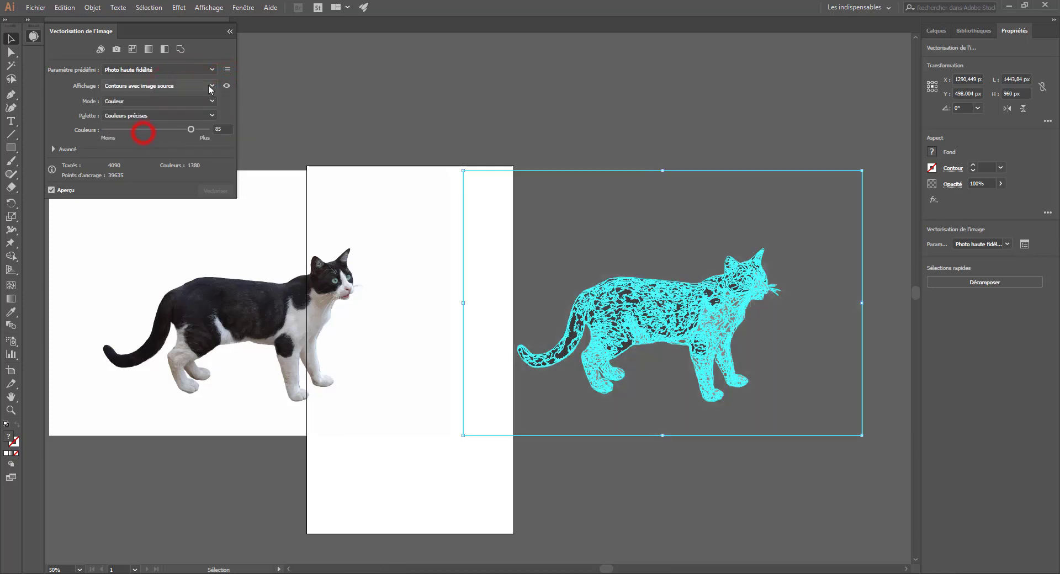
pyautogui.click(187, 85)
pyautogui.click(143, 95)
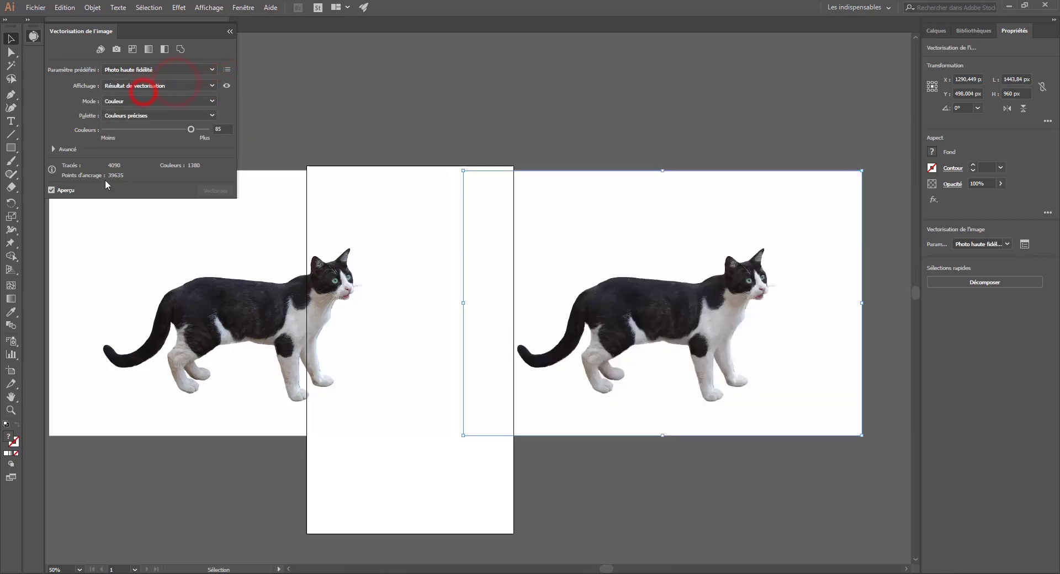
pyautogui.click(125, 101)
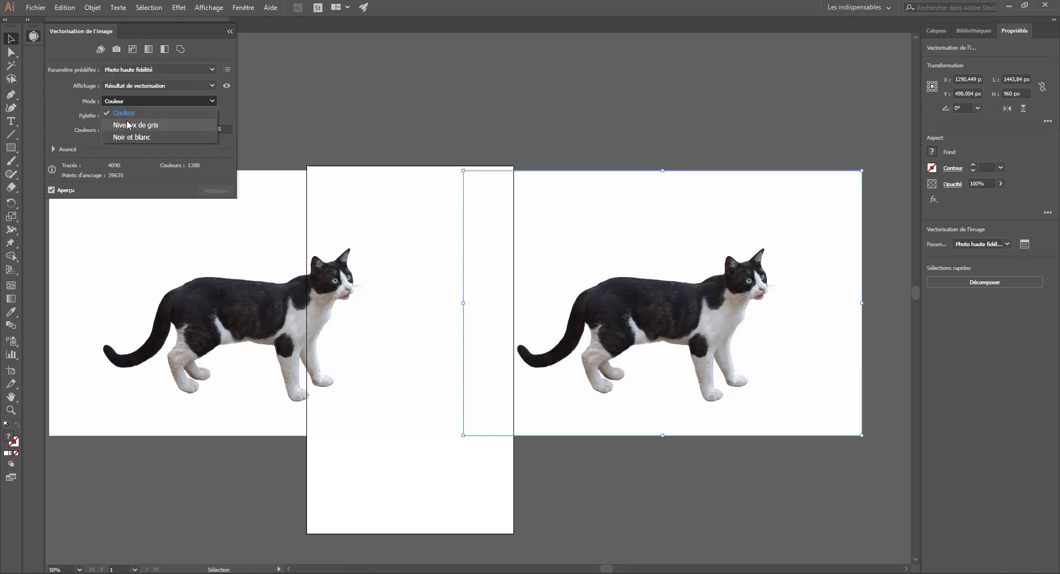
pyautogui.click(75, 109)
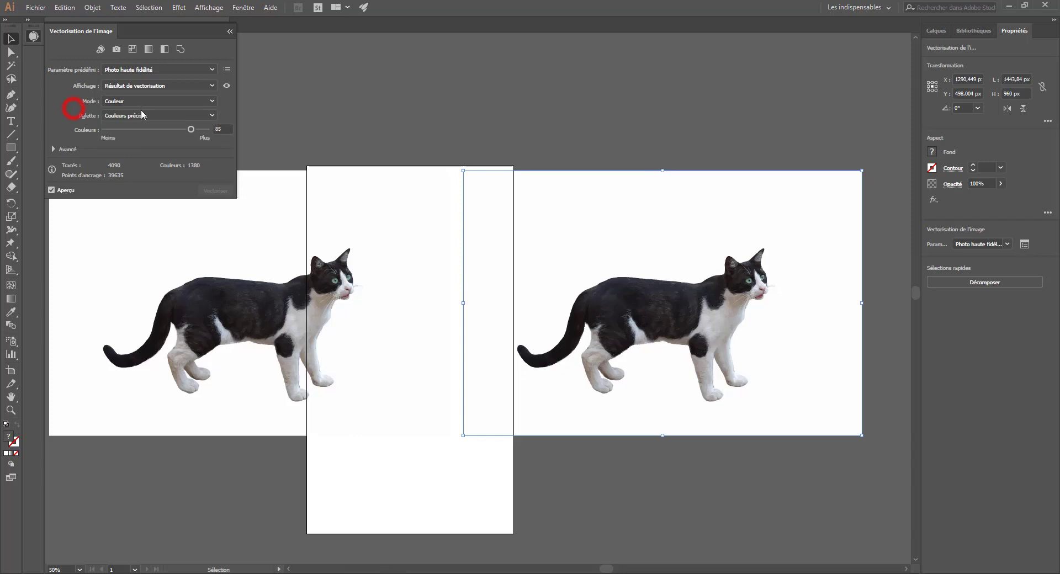
pyautogui.click(146, 116)
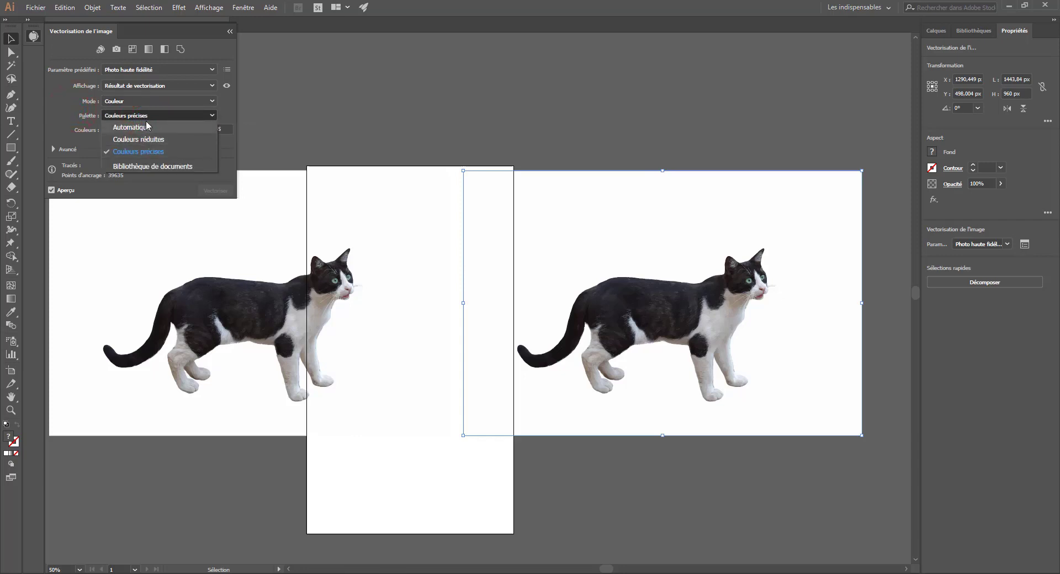
pyautogui.click(87, 110)
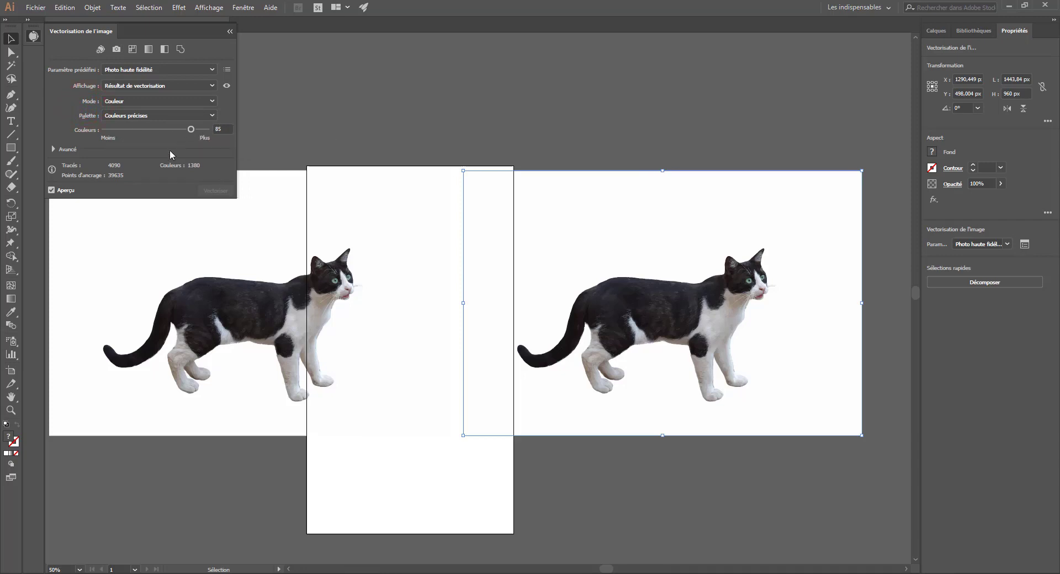
pyautogui.click(224, 73)
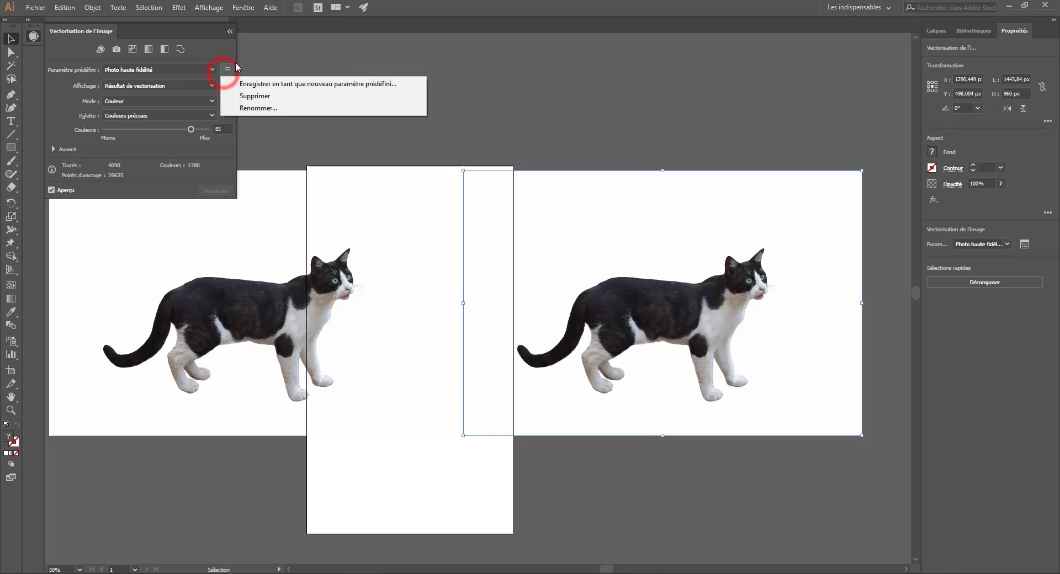
pyautogui.click(76, 114)
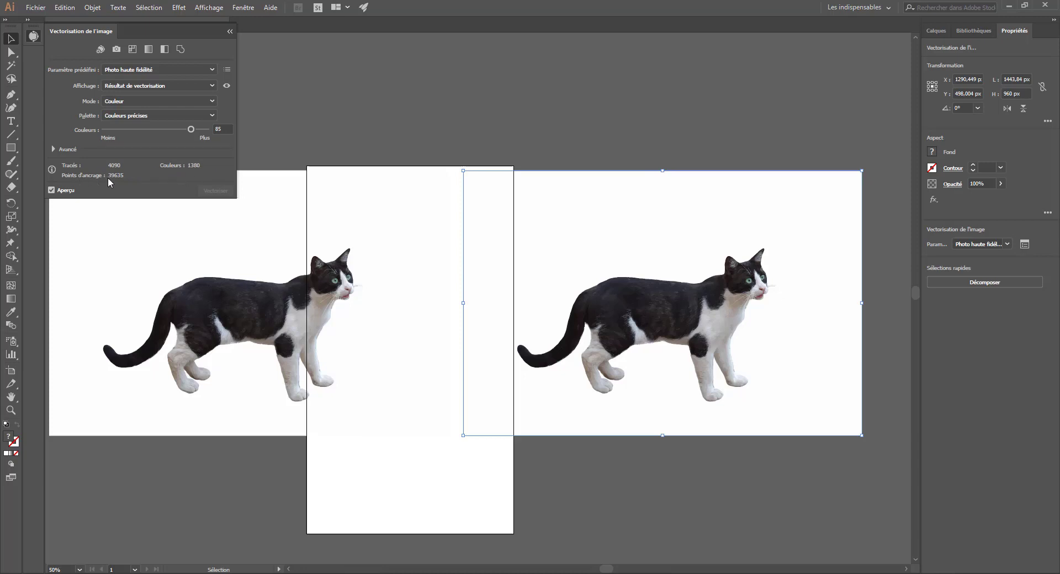
# Step: In the advanced tracing settings, set Tracés to 64% and Angles to 100%, use abutting paths and enable Ignorer le blanc
pyautogui.scroll(1, 525, 280)
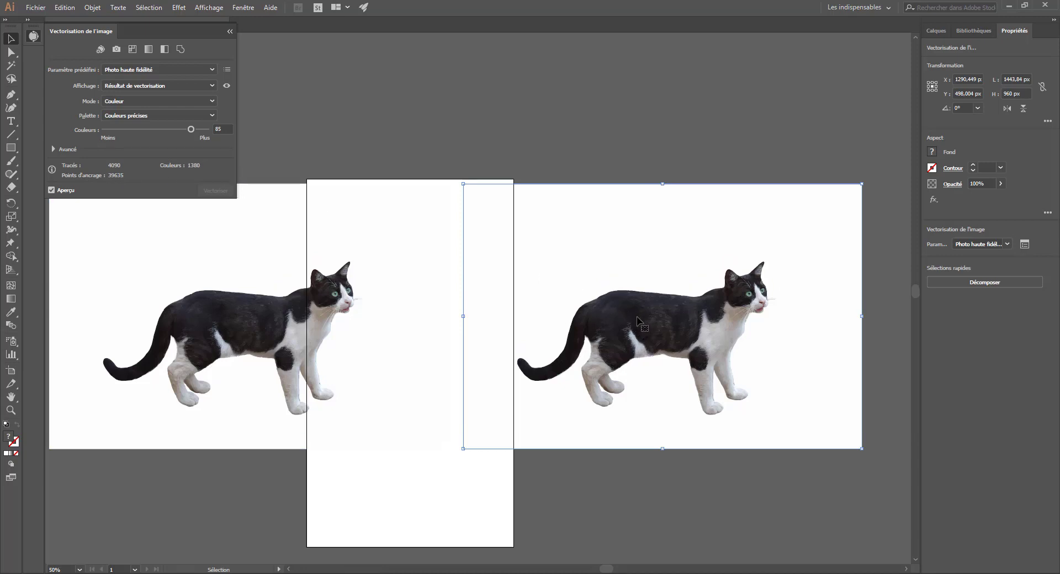
pyautogui.hotkey('ctrl', '+')
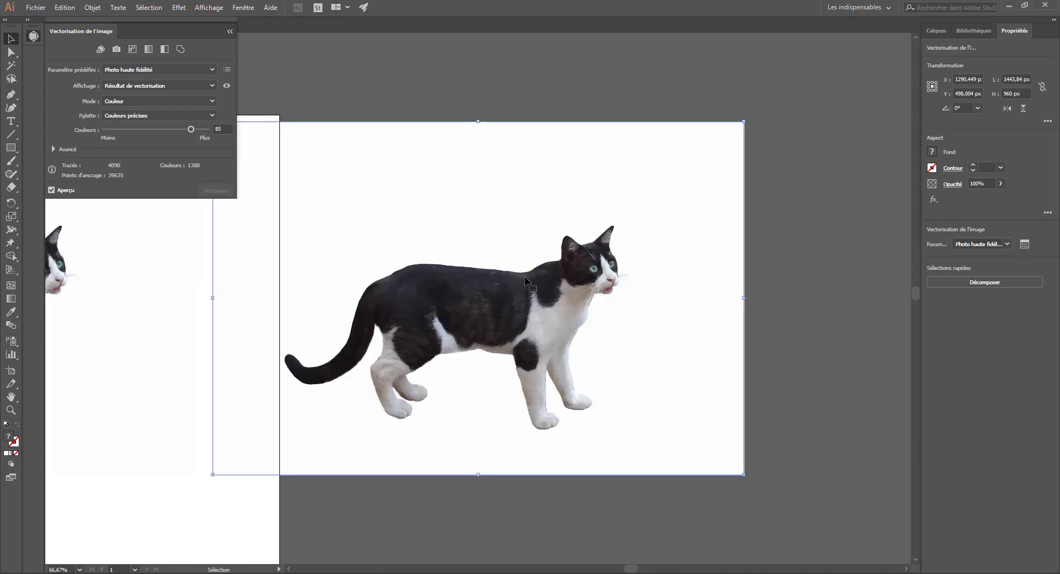
pyautogui.click(53, 149)
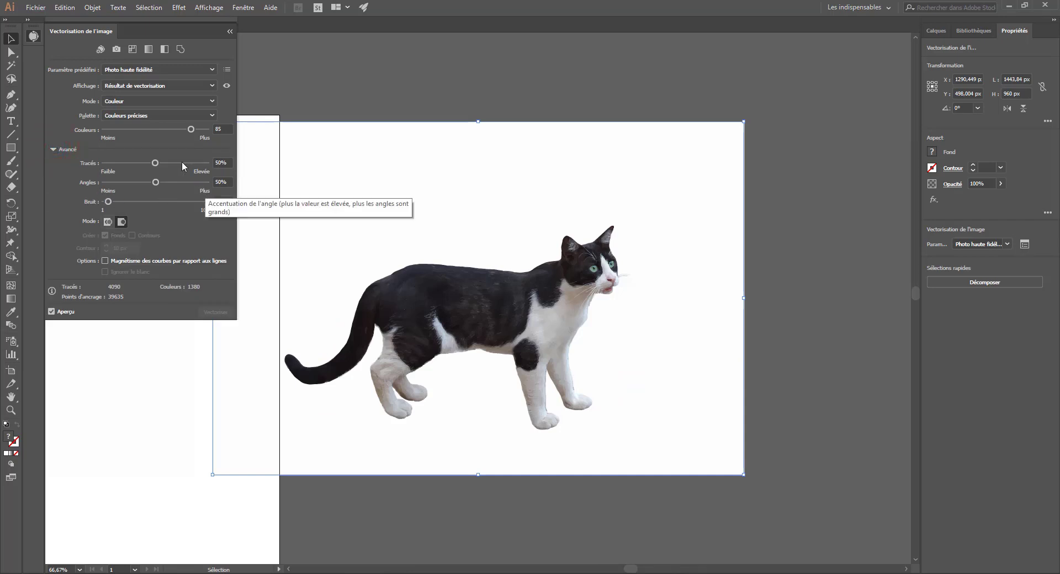
pyautogui.moveTo(160, 164); pyautogui.dragTo(170, 167)
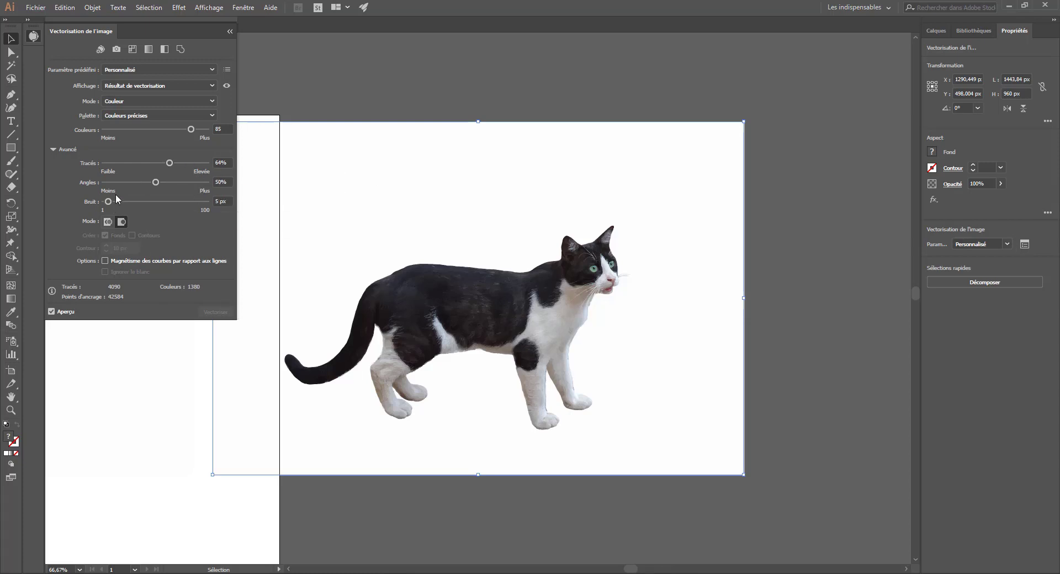
pyautogui.click(199, 182)
pyautogui.click(121, 223)
pyautogui.click(106, 220)
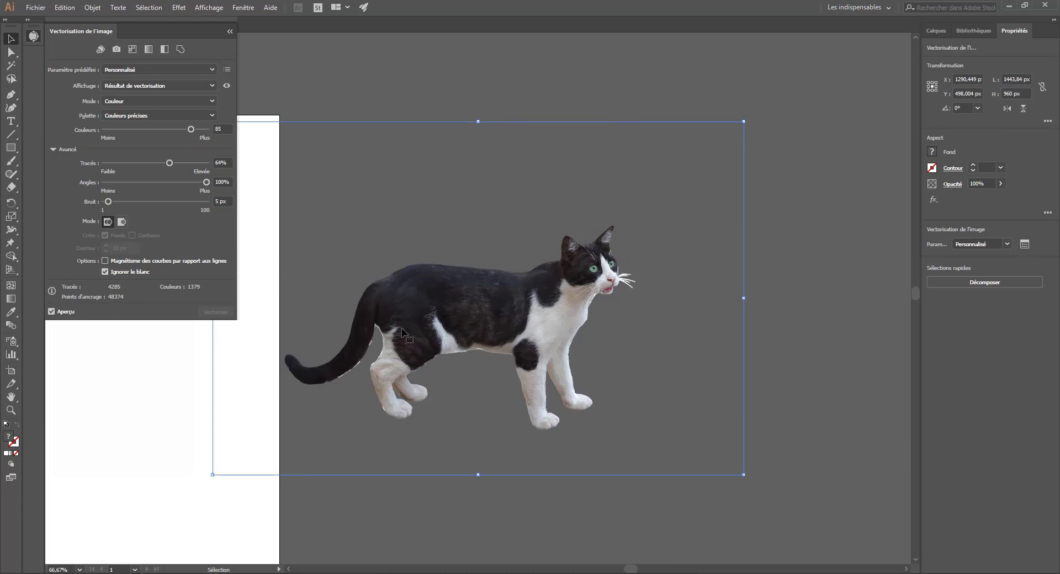
# Step: Move the white-free traced cat to the right until its frame is clear of the artboard
pyautogui.moveTo(402, 331); pyautogui.dragTo(478, 345)
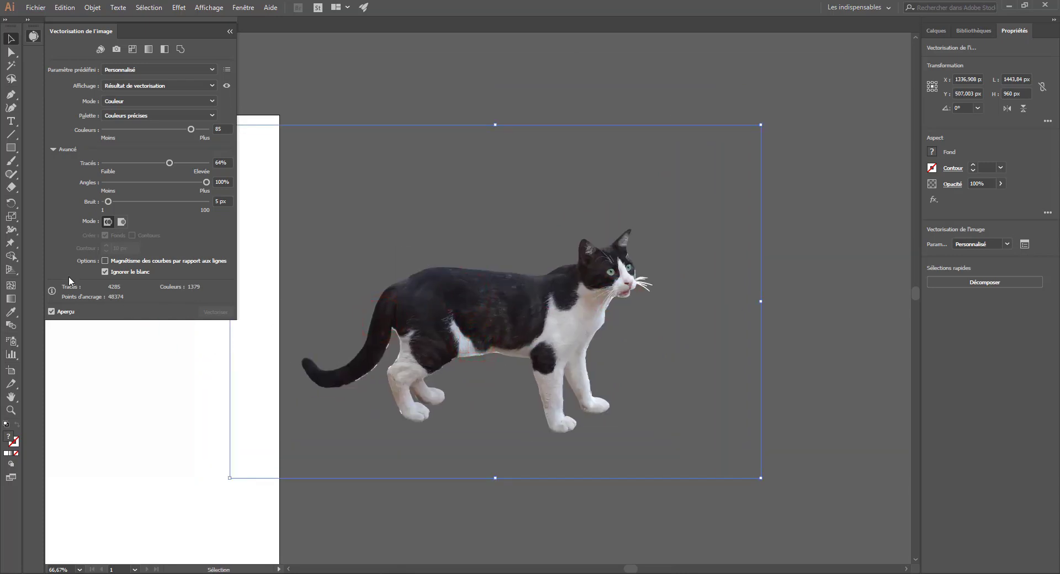
pyautogui.moveTo(569, 271); pyautogui.dragTo(657, 231)
pyautogui.moveTo(624, 248); pyautogui.dragTo(592, 295)
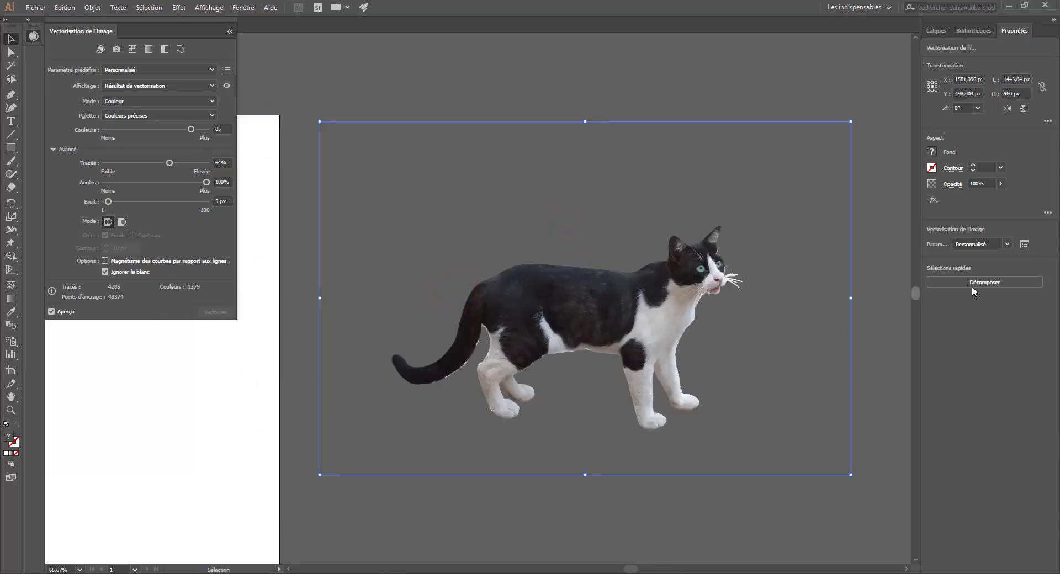
# Step: Expand the tracing into editable vector paths and move the resulting cat group up and to the left
pyautogui.click(1004, 279)
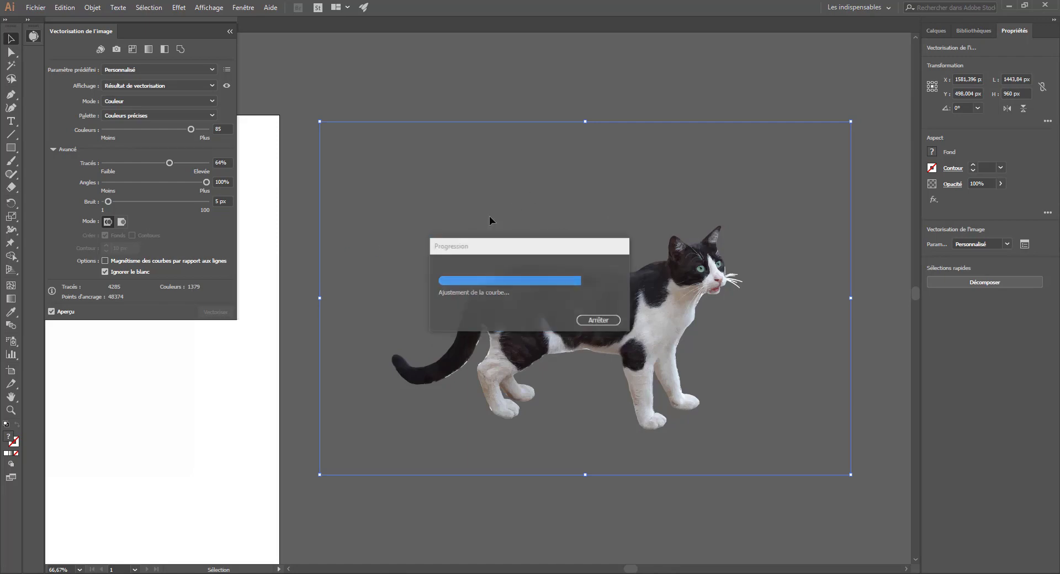
pyautogui.moveTo(611, 308); pyautogui.dragTo(559, 238)
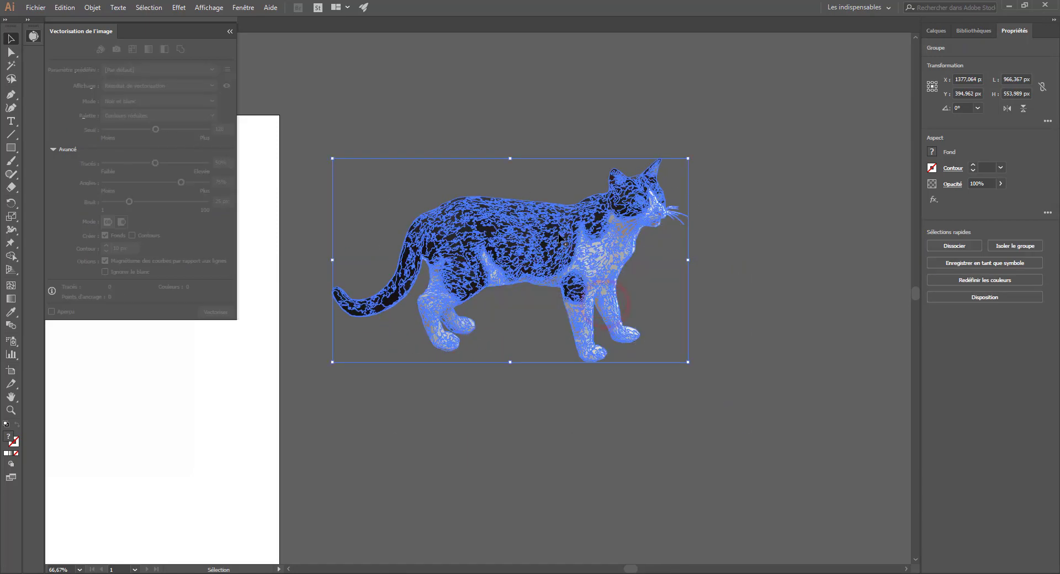
# Step: Try to pull the lower part of a front leg away to the right with Direct Selection
pyautogui.click(435, 115)
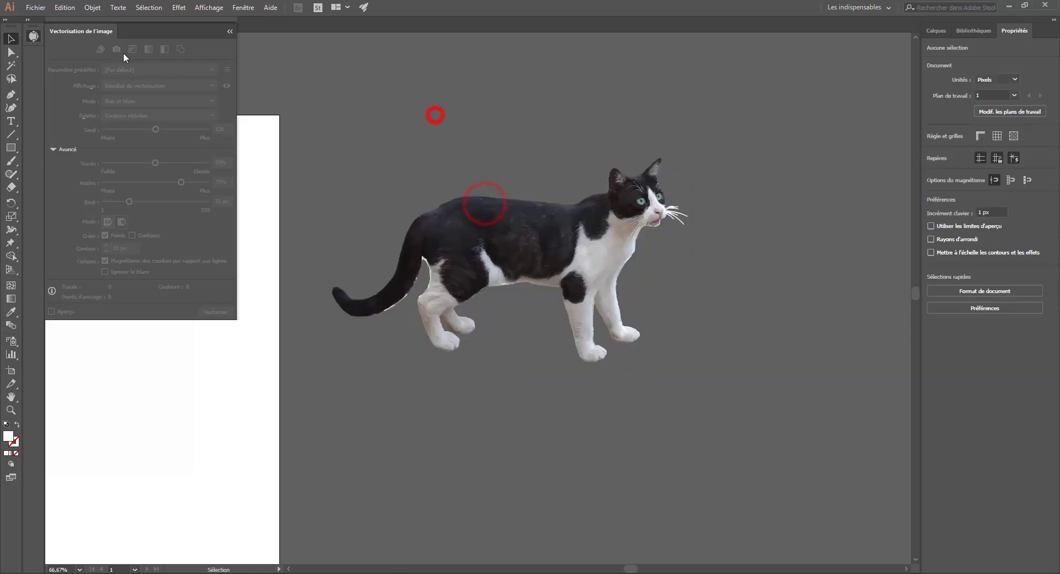
pyautogui.click(11, 54)
pyautogui.click(551, 227)
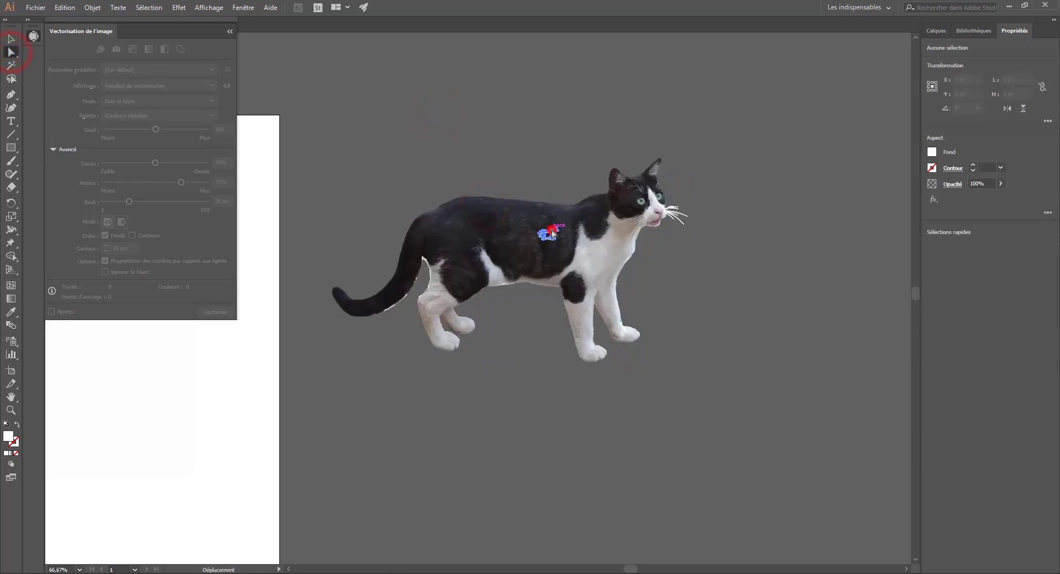
pyautogui.click(556, 259)
pyautogui.click(591, 259)
pyautogui.click(604, 289)
pyautogui.moveTo(659, 306)
pyautogui.mouseDown()
pyautogui.moveTo(605, 344)
pyautogui.moveTo(810, 327)
pyautogui.mouseUp()
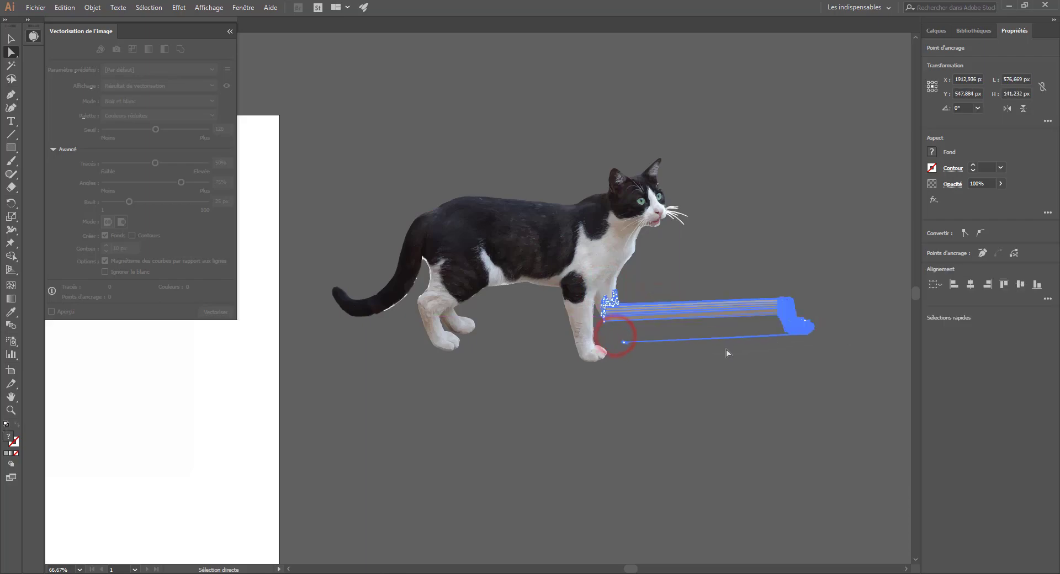
# Step: Undo the front leg stretch and clear the selection
pyautogui.press('v')
pyautogui.hotkey('ctrl', 'z')
pyautogui.click(673, 316)
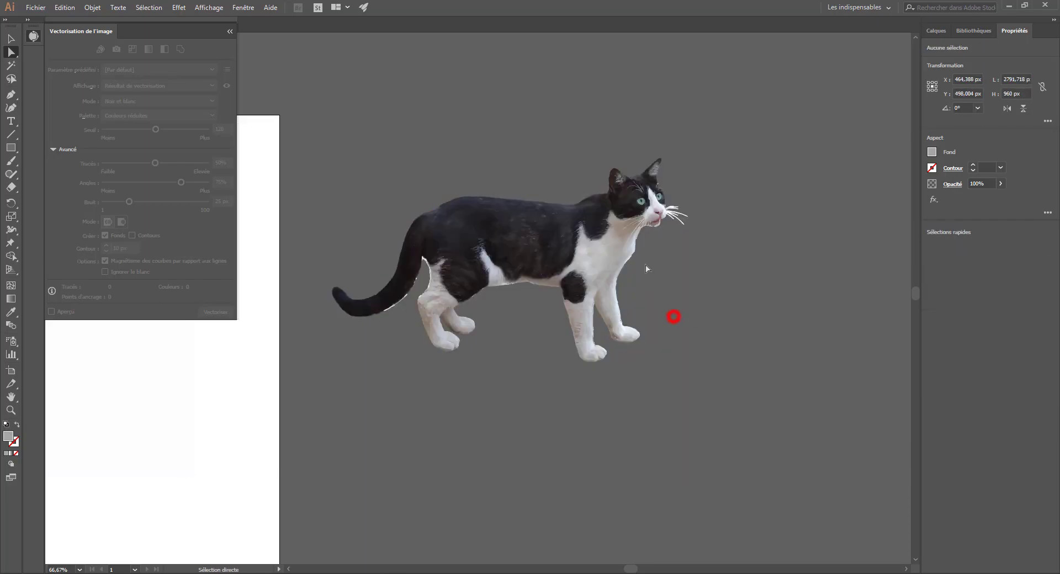
pyautogui.hotkey('ctrl', '+')
pyautogui.hotkey('ctrl', '+')
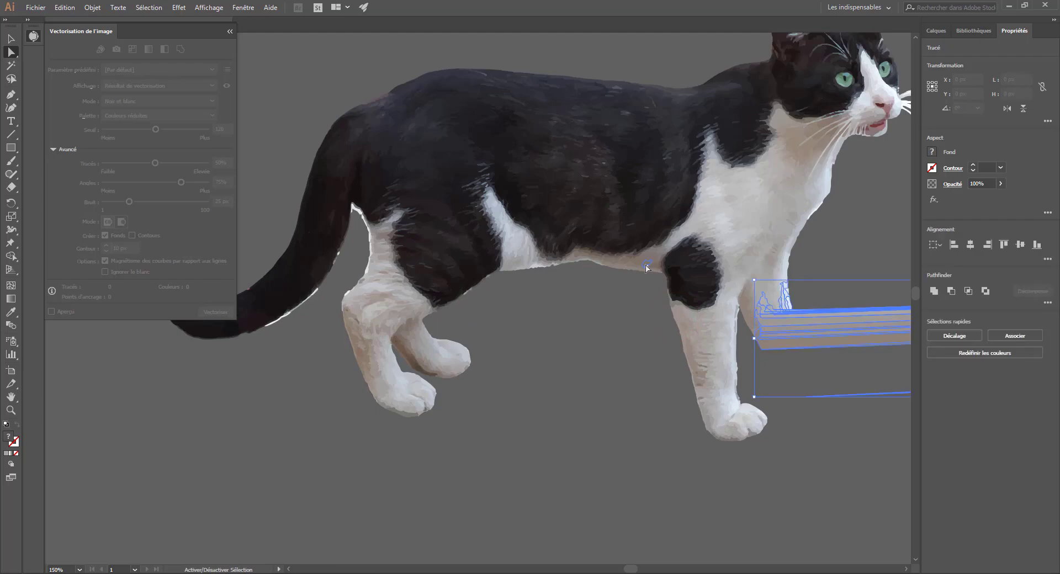
pyautogui.hotkey('ctrl', 'shift', 'z')
pyautogui.hotkey('ctrl', 'z')
pyautogui.click(568, 348)
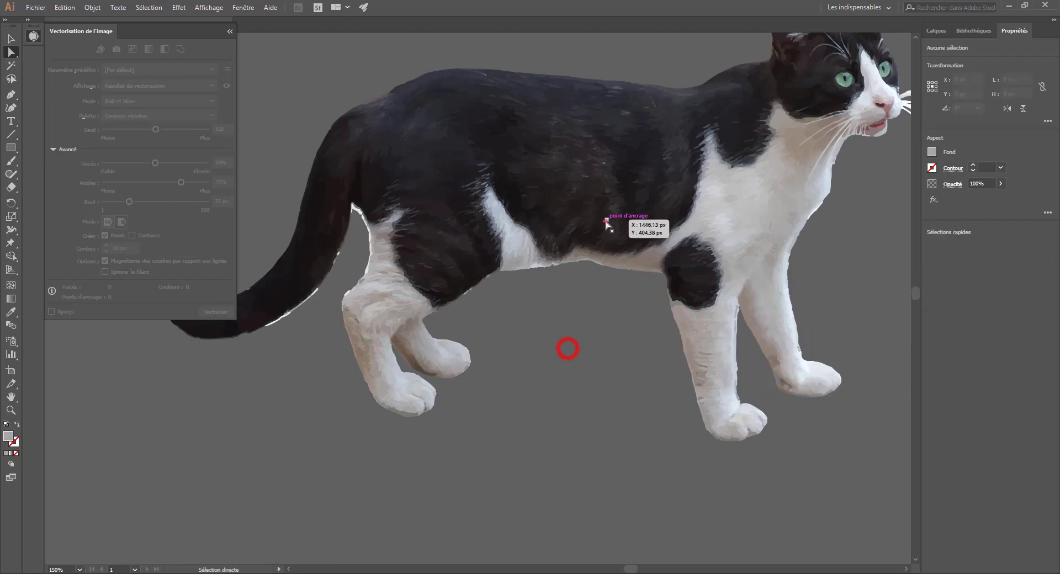
# Step: Select the whole cat group, ungroup it into individual paths and clear the selection
pyautogui.click(605, 220)
pyautogui.click(11, 39)
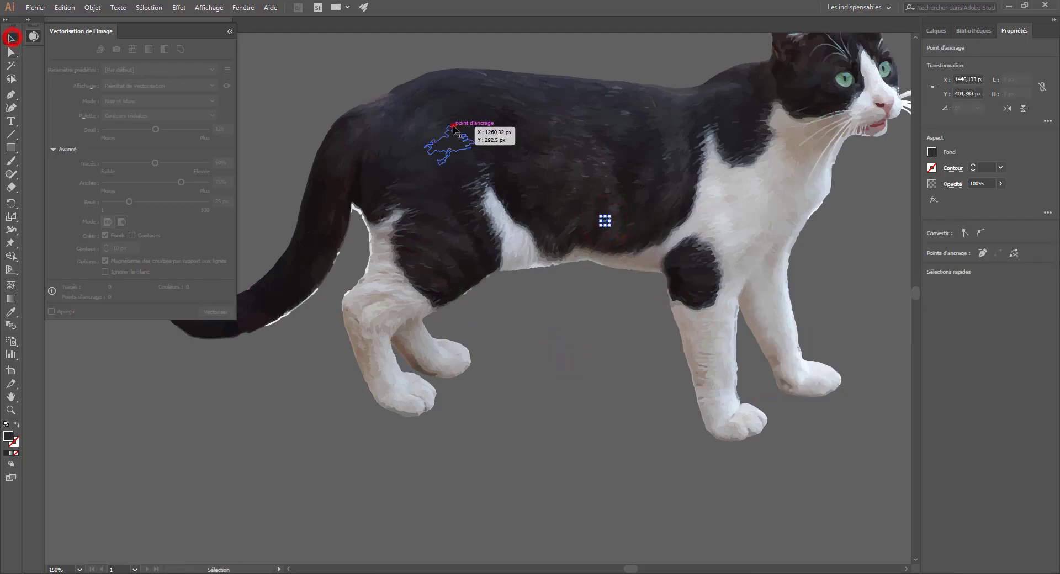
pyautogui.click(453, 125)
pyautogui.hotkey('ctrl', '-')
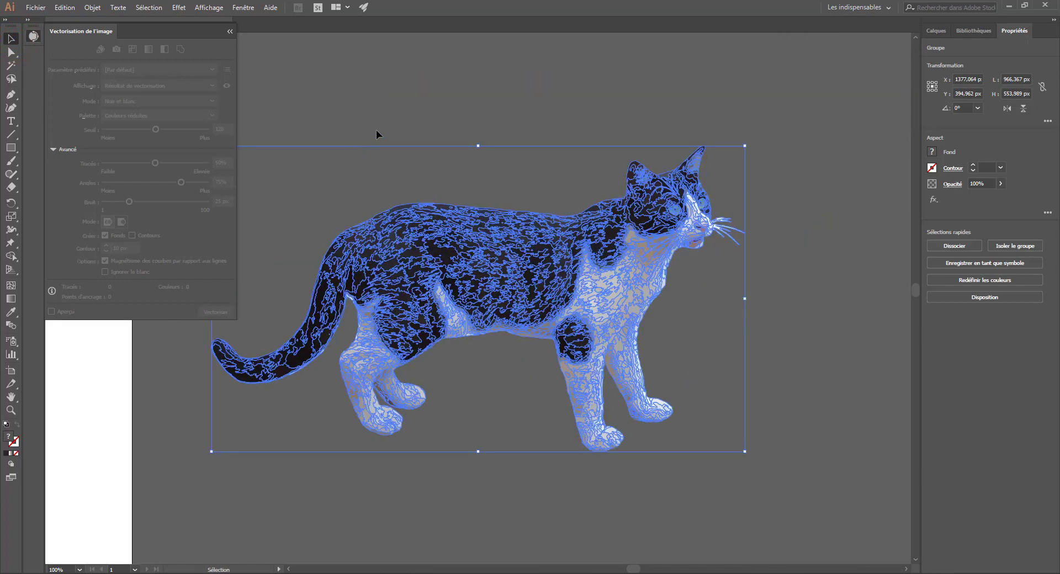
pyautogui.rightClick(495, 278)
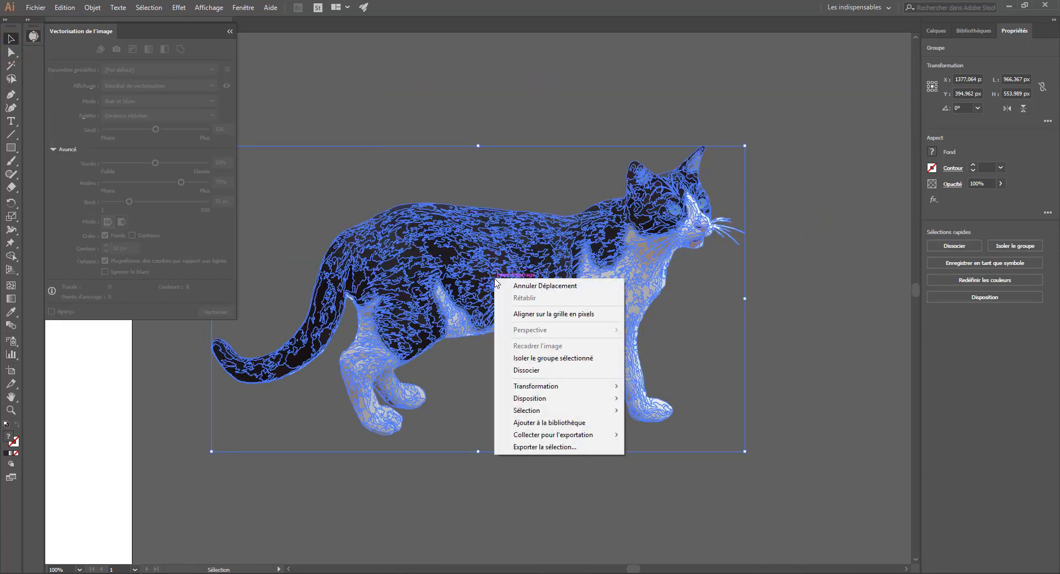
pyautogui.click(545, 370)
pyautogui.click(762, 352)
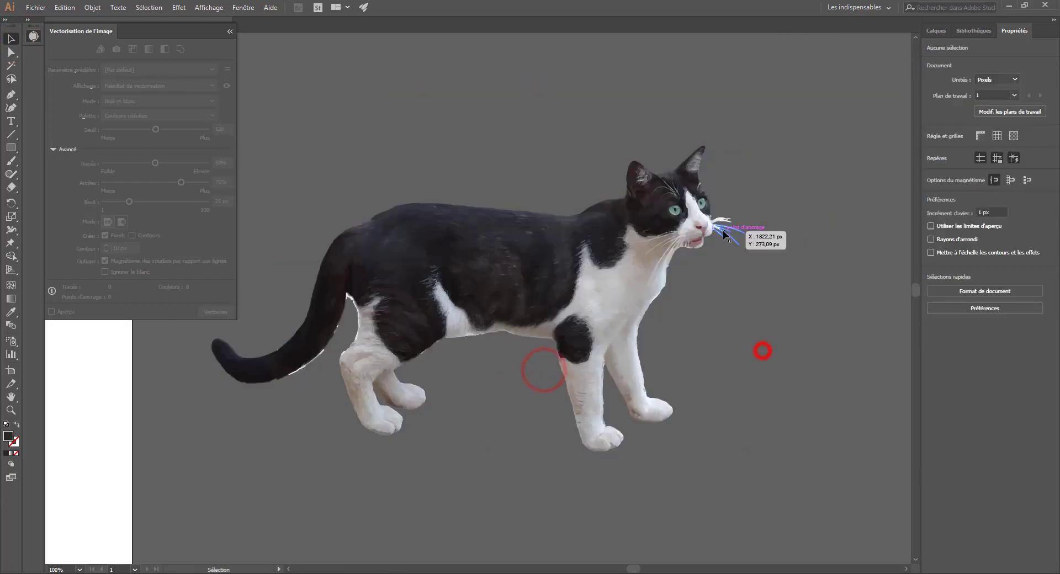
# Step: Move the lower white whisker path away from the cat's face, then undo the move
pyautogui.click(716, 224)
pyautogui.click(769, 209)
pyautogui.click(720, 220)
pyautogui.click(722, 236)
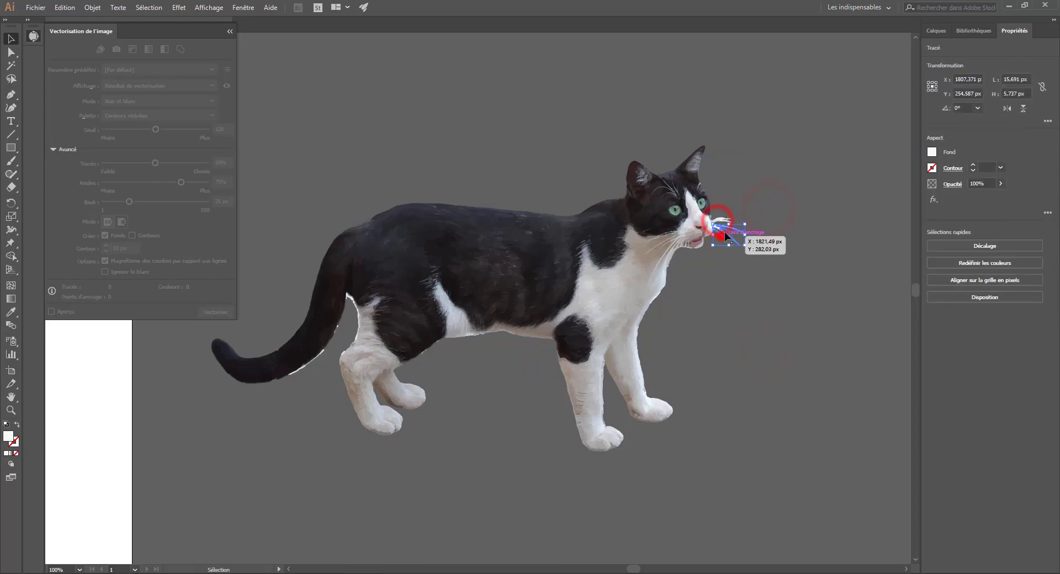
pyautogui.moveTo(727, 233); pyautogui.dragTo(800, 241)
pyautogui.click(766, 319)
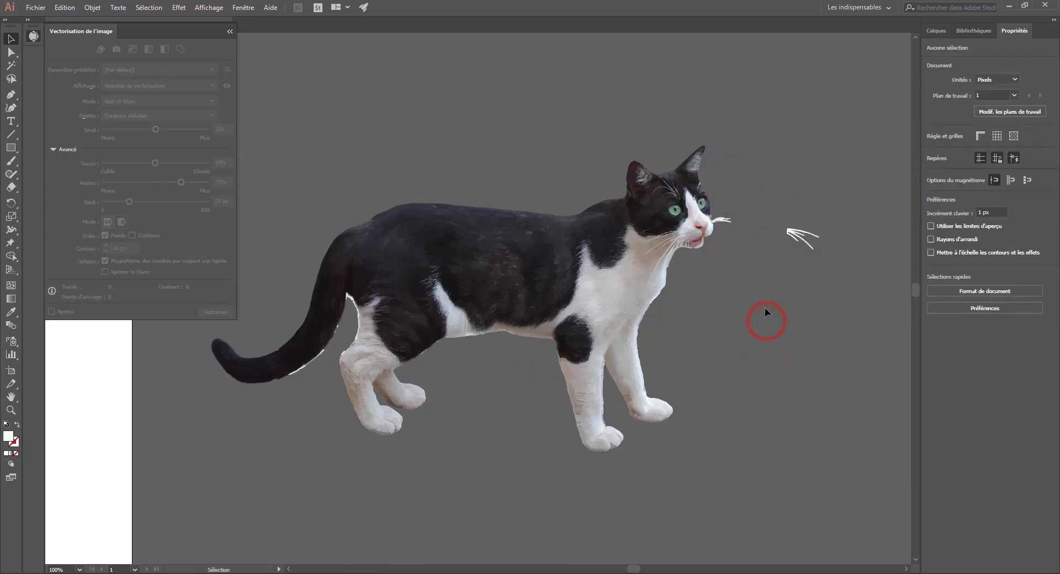
pyautogui.hotkey('ctrl', 'z')
# Step: Examine the individual paths of the ungrouped cat listed under Calque 1, then undo the ungrouping
pyautogui.click(544, 265)
pyautogui.click(473, 279)
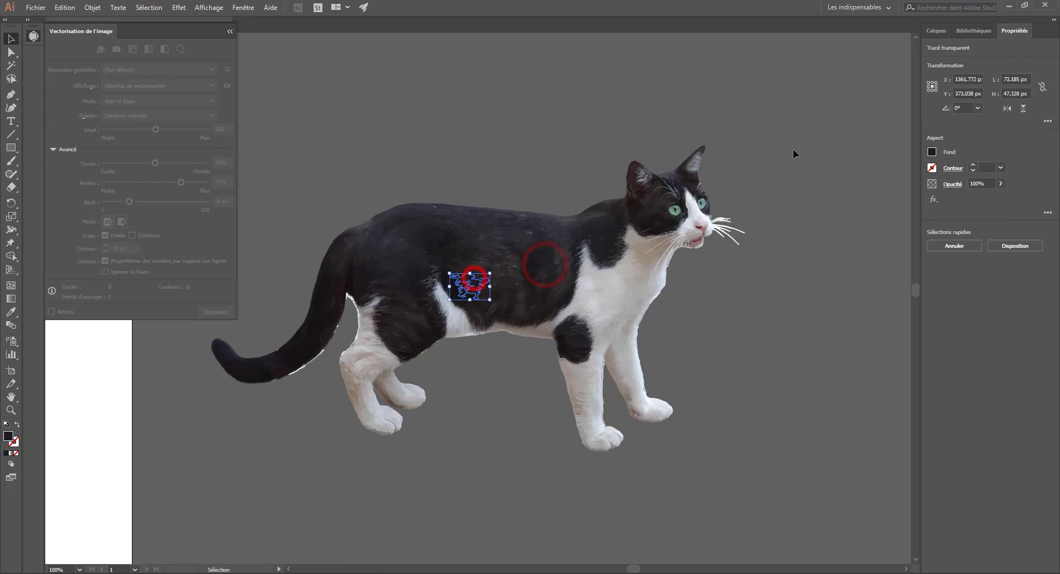
pyautogui.click(944, 29)
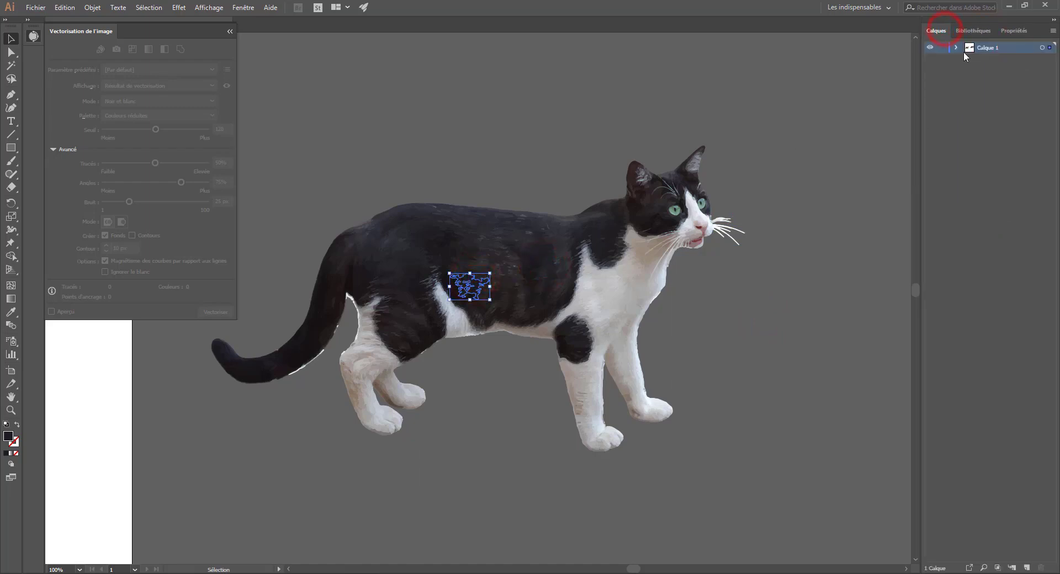
pyautogui.click(974, 30)
pyautogui.click(938, 30)
pyautogui.click(956, 48)
pyautogui.scroll(-1, 957, 209)
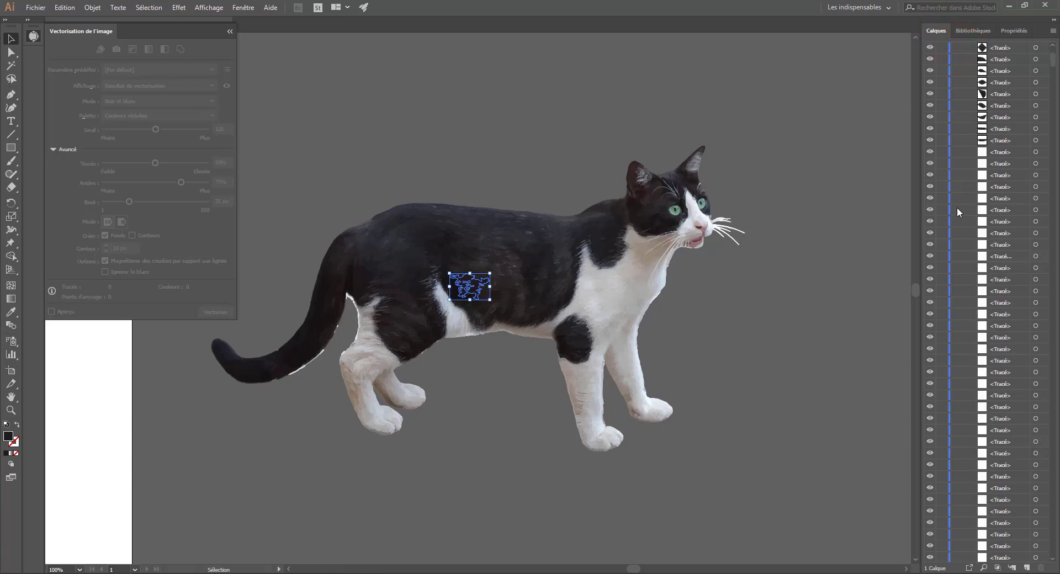
pyautogui.scroll(-5, 958, 213)
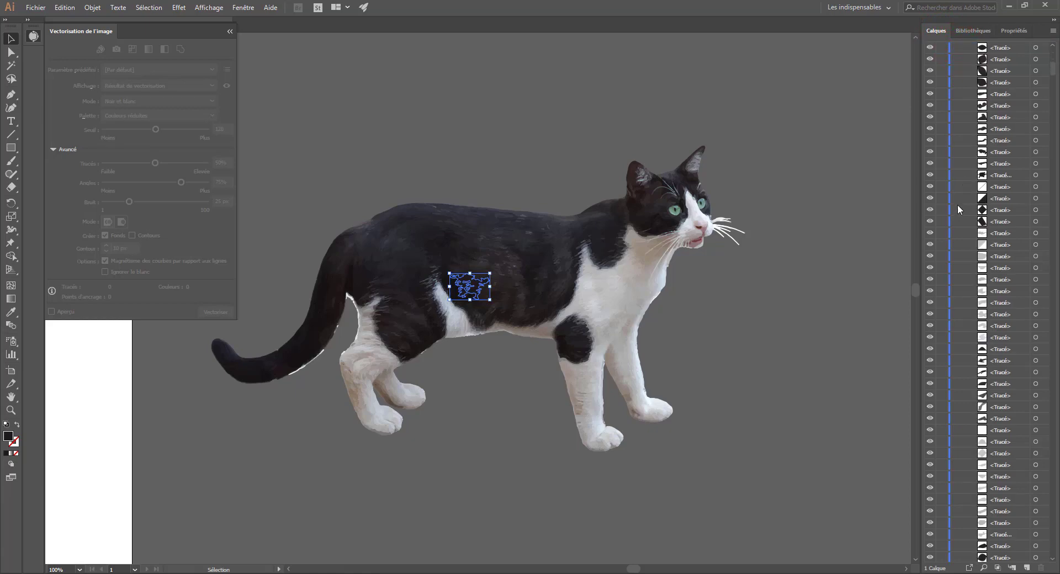
pyautogui.hotkey('ctrl', 'z')
pyautogui.click(883, 180)
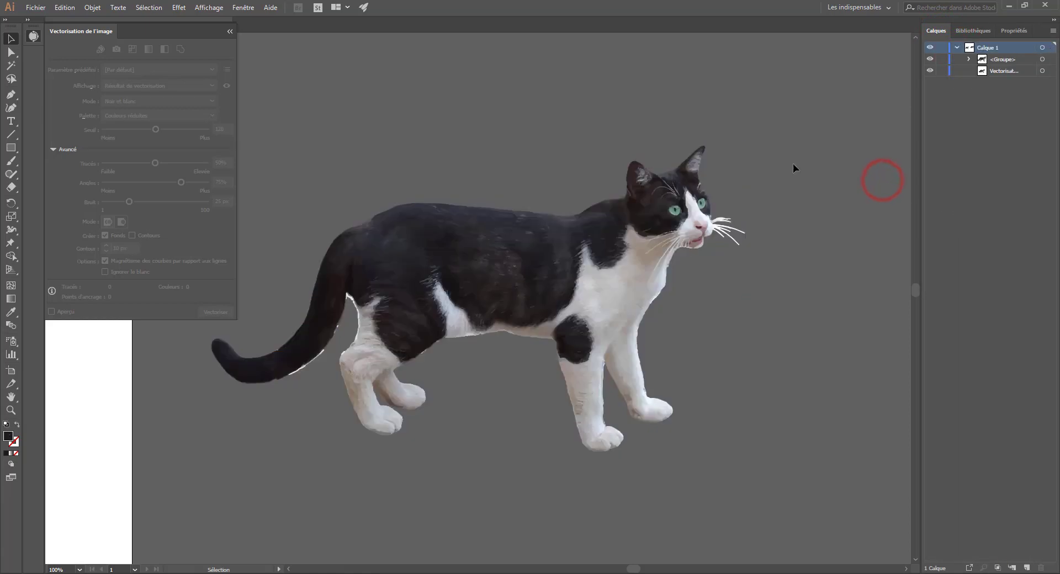
# Step: Move the anchor points of the cat's tail slightly down and to the left with Direct Selection
pyautogui.press('a')
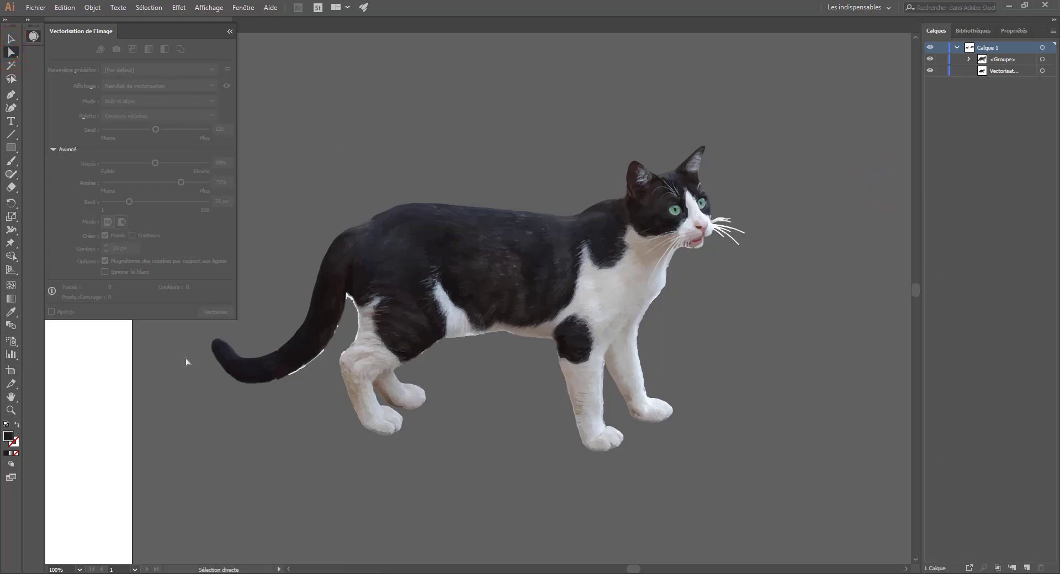
pyautogui.click(281, 364)
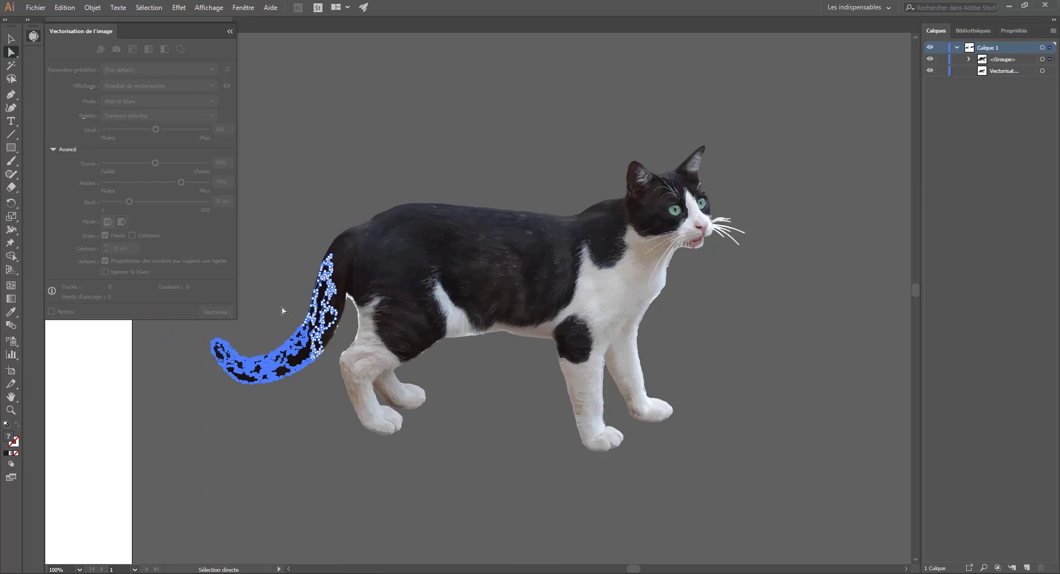
pyautogui.moveTo(227, 349); pyautogui.dragTo(213, 363)
pyautogui.click(287, 266)
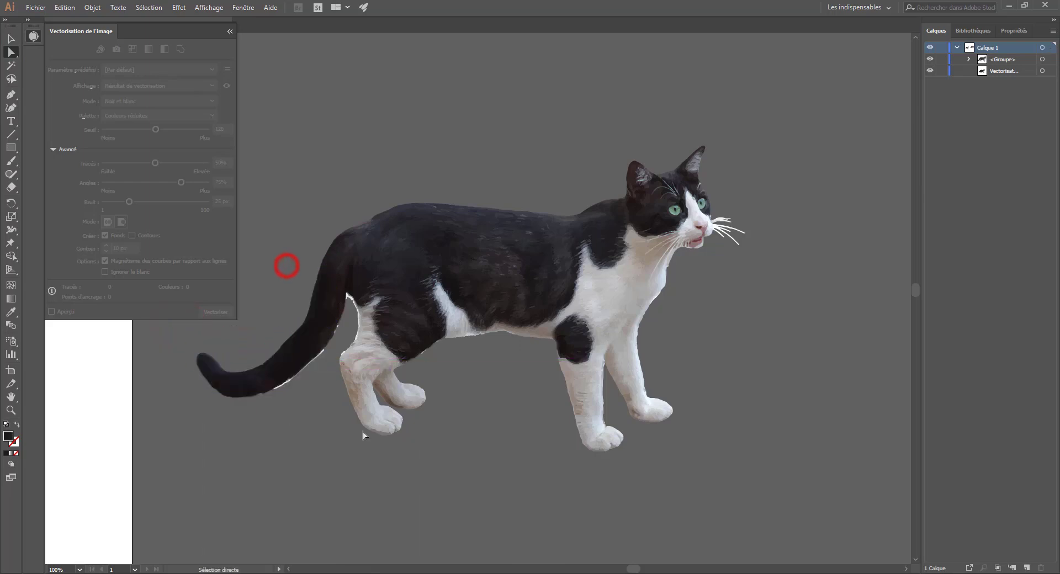
# Step: Bend the cat's tail into a zigzag by moving partial selections of its anchor points
pyautogui.moveTo(190, 324); pyautogui.dragTo(328, 403)
pyautogui.moveTo(260, 376); pyautogui.dragTo(230, 343)
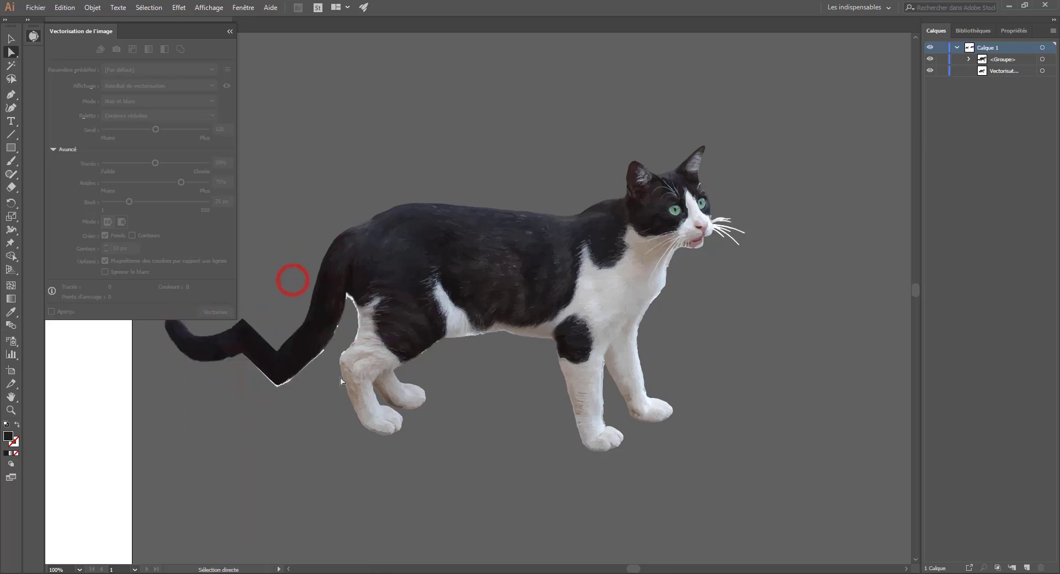
pyautogui.scroll(-4, 453, 344)
pyautogui.scroll(10, 453, 343)
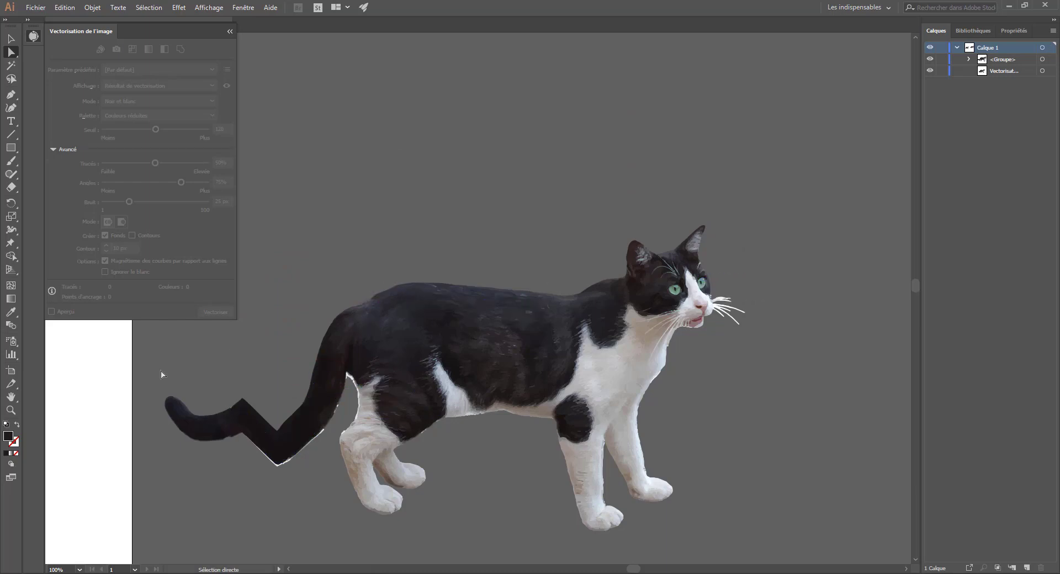
pyautogui.moveTo(117, 378); pyautogui.dragTo(264, 437)
pyautogui.click(344, 272)
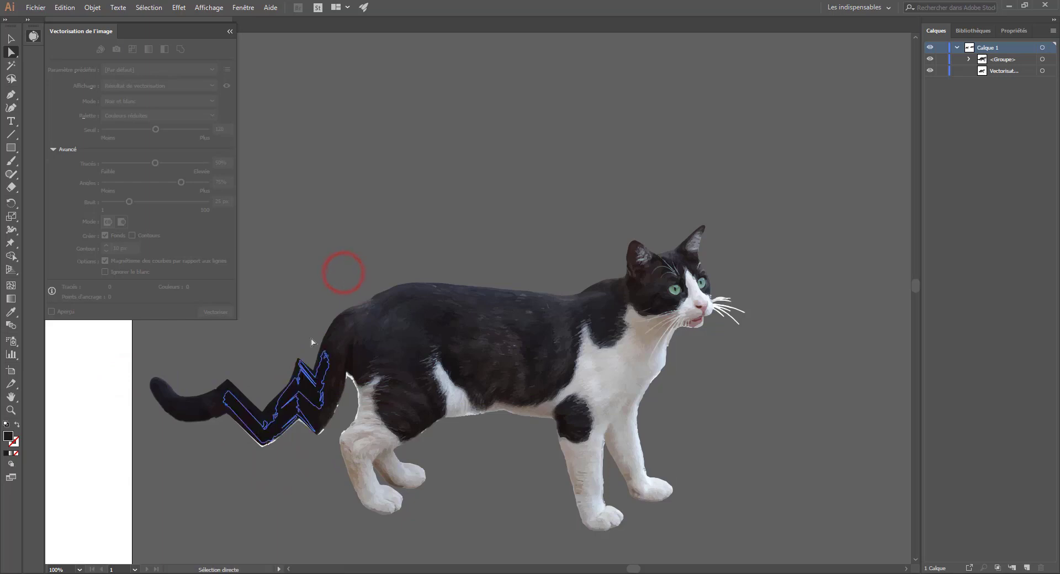
pyautogui.moveTo(270, 284); pyautogui.dragTo(303, 310)
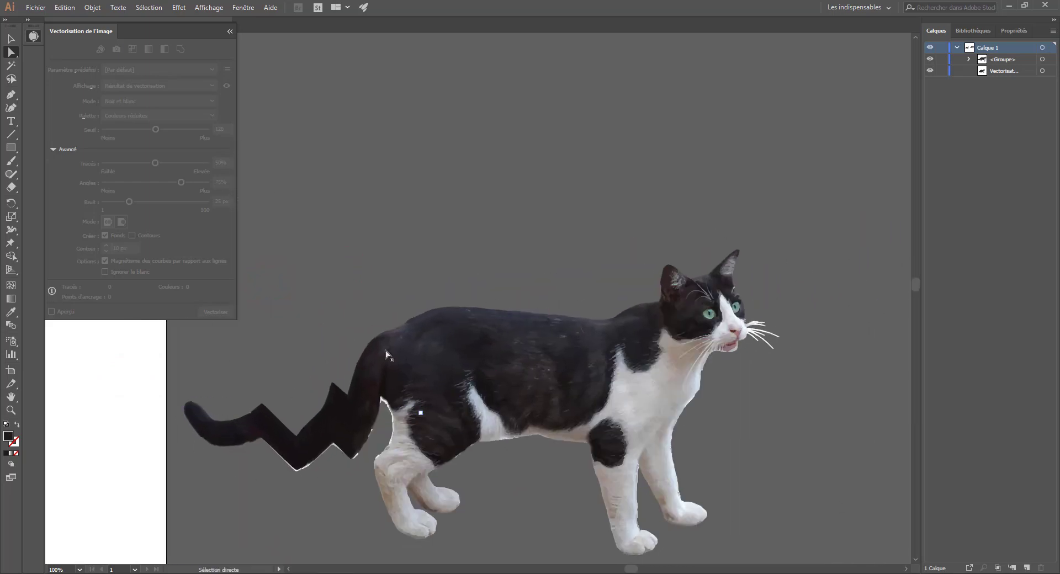
# Step: Undo the tail deformations back to its original curve
pyautogui.hotkey('ctrl', '-')
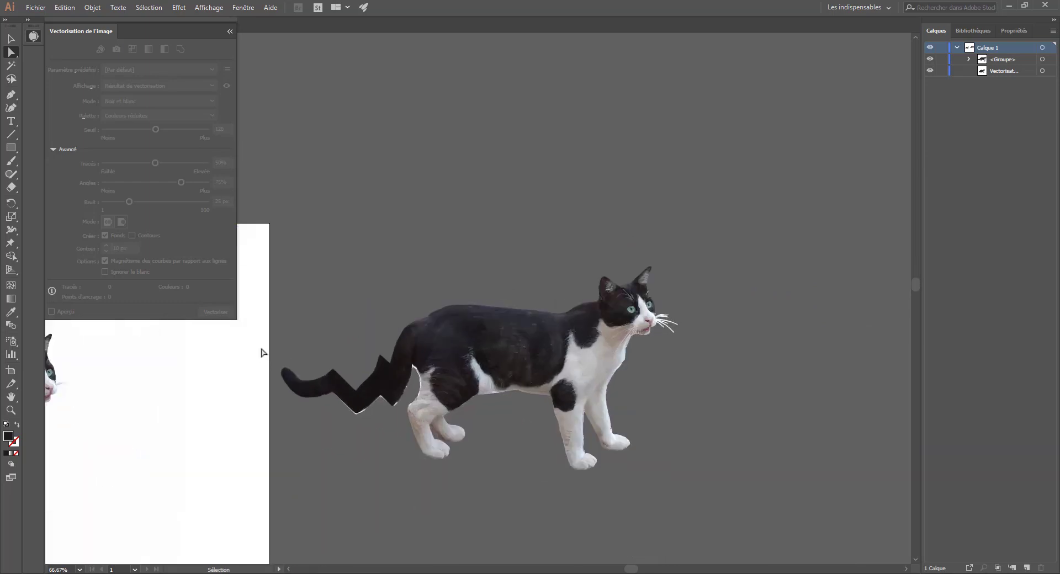
pyautogui.hotkey('ctrl', 'z')
pyautogui.hotkey('ctrl', 'z')
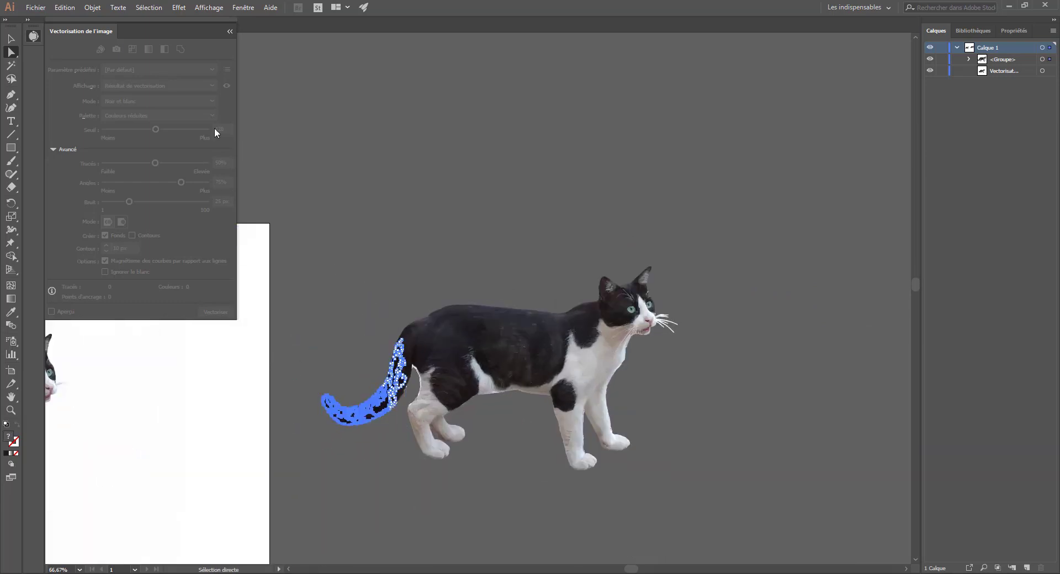
# Step: Collapse the Vectorisation de l'image settings and deselect the tail
pyautogui.click(34, 36)
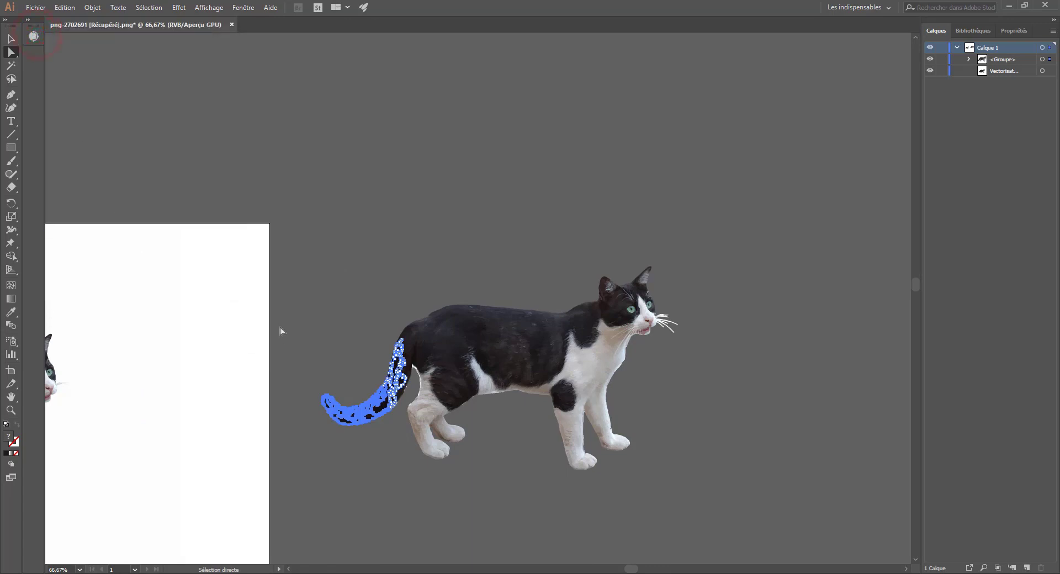
pyautogui.click(307, 327)
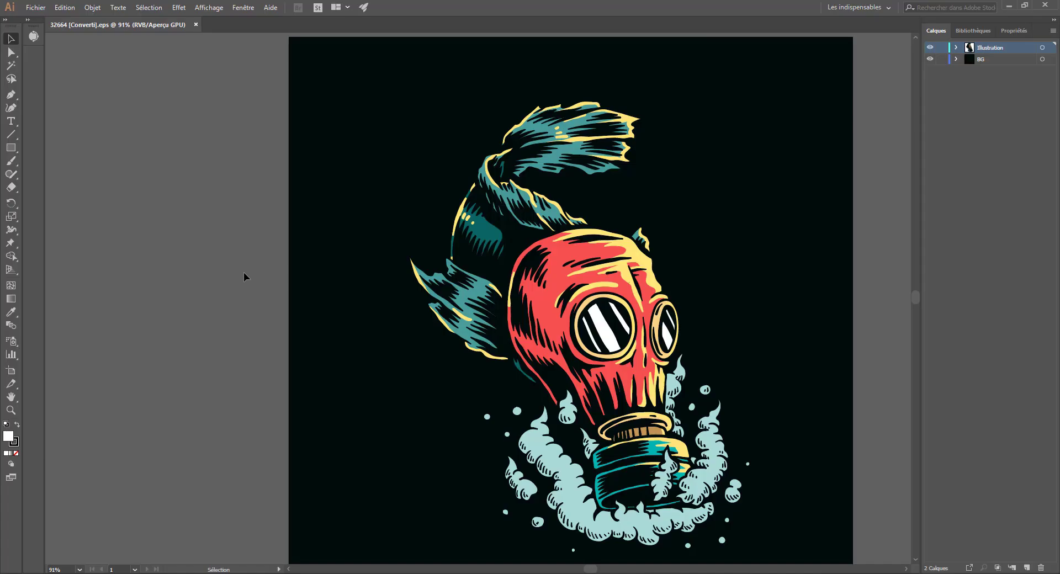
# Step: Select the gas-mask fish illustration with its black background and place a duplicate beside the original on the right
pyautogui.scroll(-2, 287, 279)
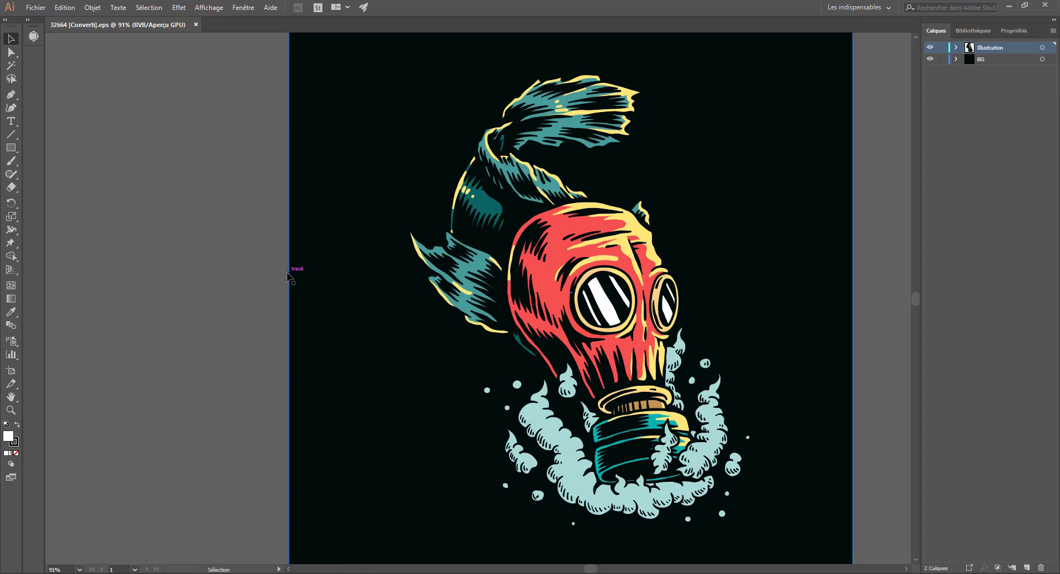
pyautogui.hscroll(8, 324, 276)
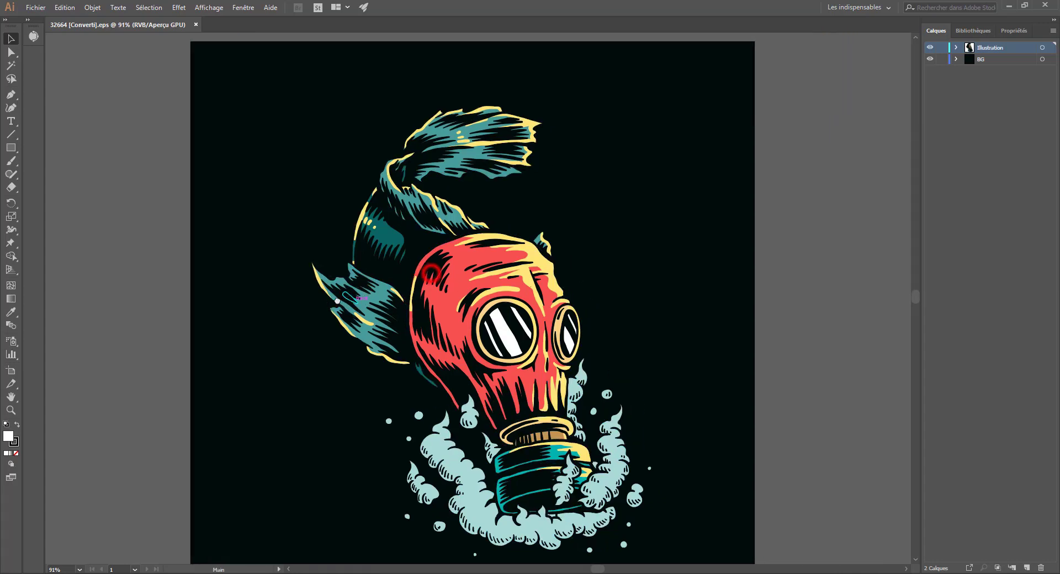
pyautogui.moveTo(294, 264); pyautogui.dragTo(273, 246)
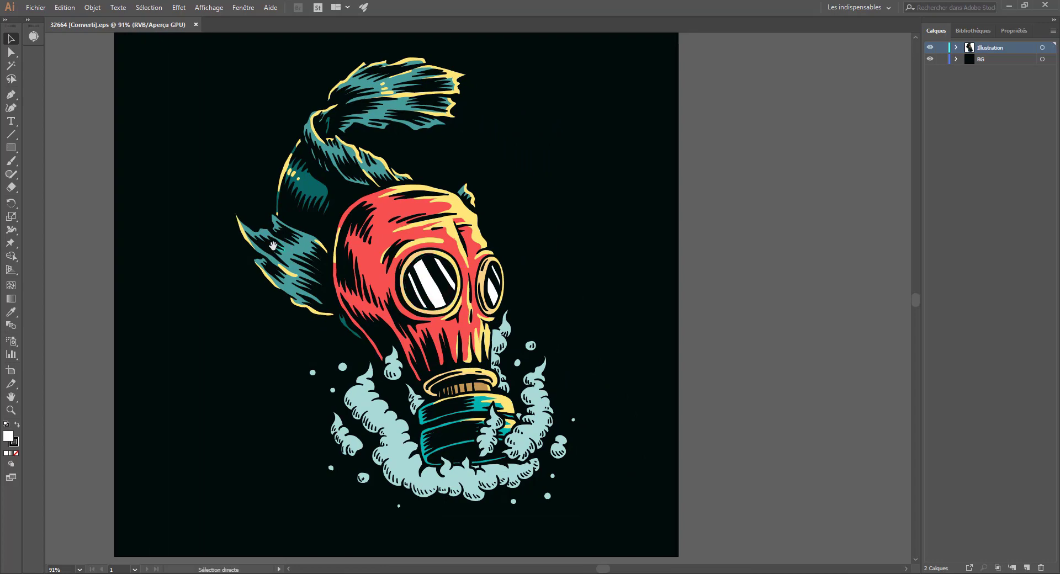
pyautogui.hotkey('ctrl', '-')
pyautogui.scroll(2, 274, 246)
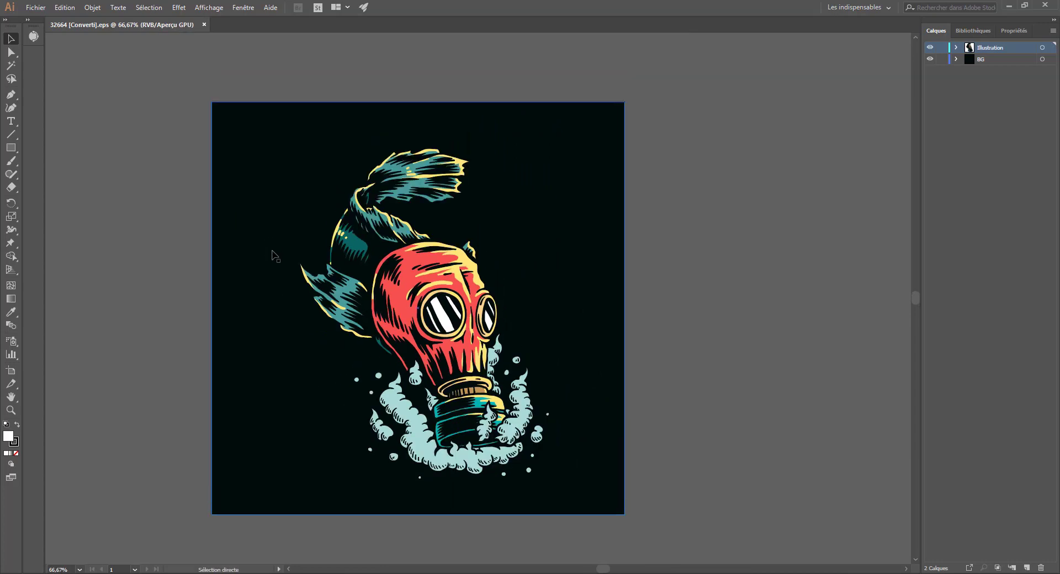
pyautogui.hotkey('ctrl', '-')
pyautogui.moveTo(210, 136); pyautogui.dragTo(681, 466)
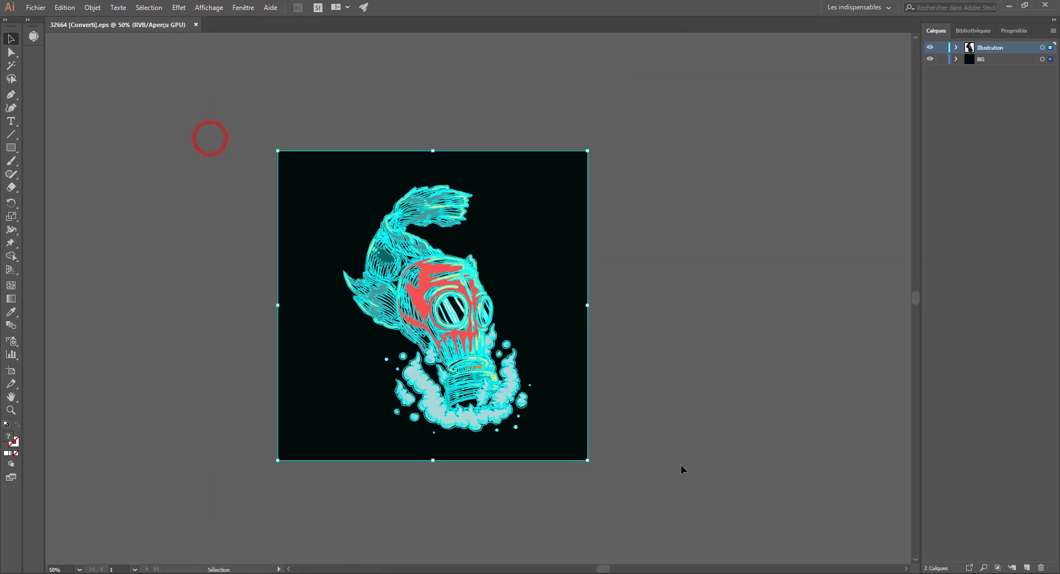
pyautogui.moveTo(723, 350); pyautogui.dragTo(587, 376)
pyautogui.moveTo(282, 339); pyautogui.dragTo(651, 347)
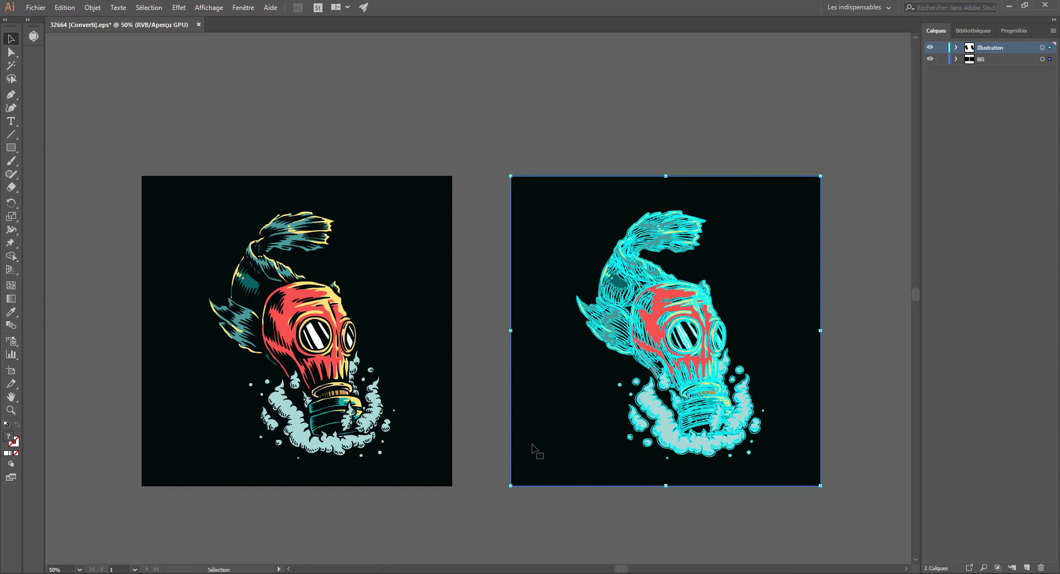
# Step: Exclude the black background from the duplicate's selection so only the gas-mask fish artwork is selected
pyautogui.keyDown('shift'); pyautogui.click(532, 247); pyautogui.keyUp('shift')
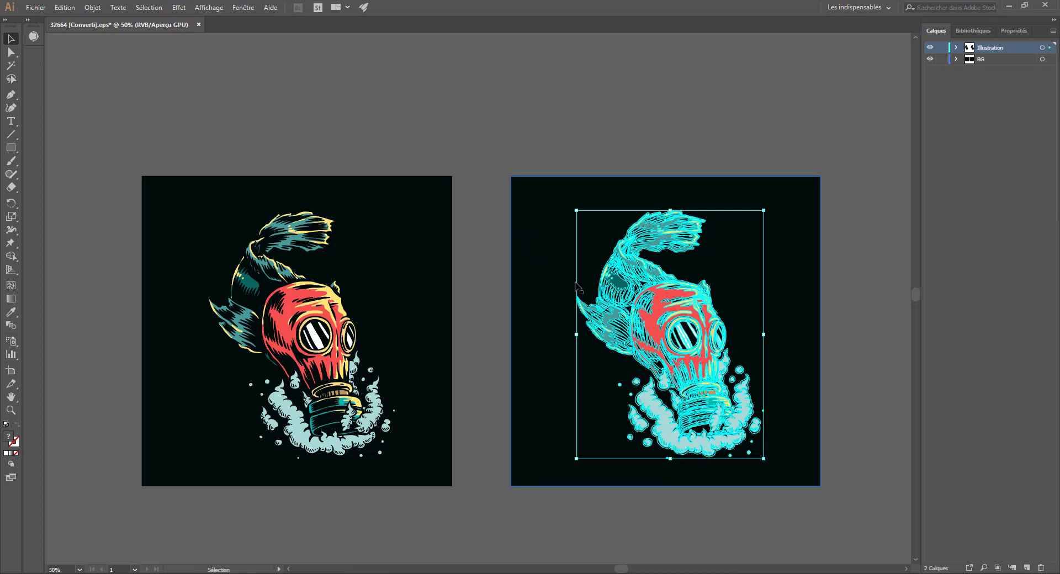
pyautogui.keyDown('shift'); pyautogui.click(540, 234); pyautogui.keyUp('shift')
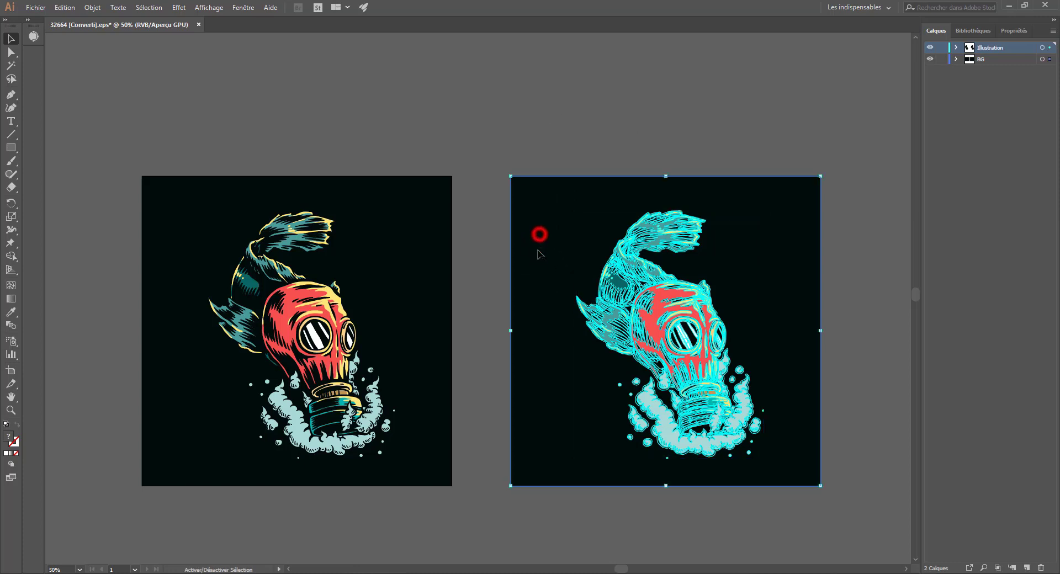
pyautogui.keyDown('shift'); pyautogui.click(542, 262); pyautogui.keyUp('shift')
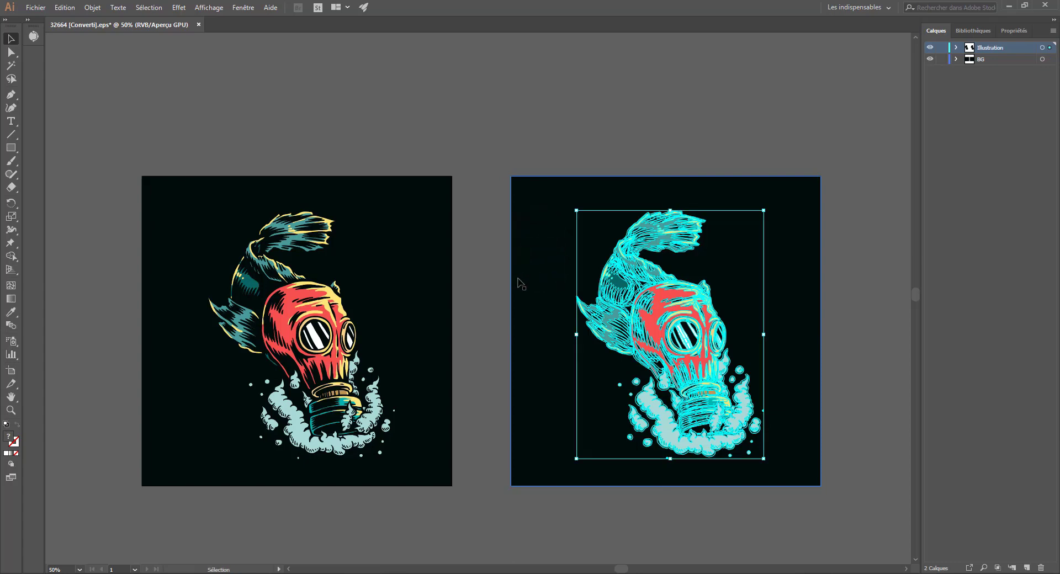
# Step: Open Redéfinir les couleurs de l'illustration for the selected fish in Attribuer mode, keeping the duplicate artwork in view
pyautogui.click(64, 7)
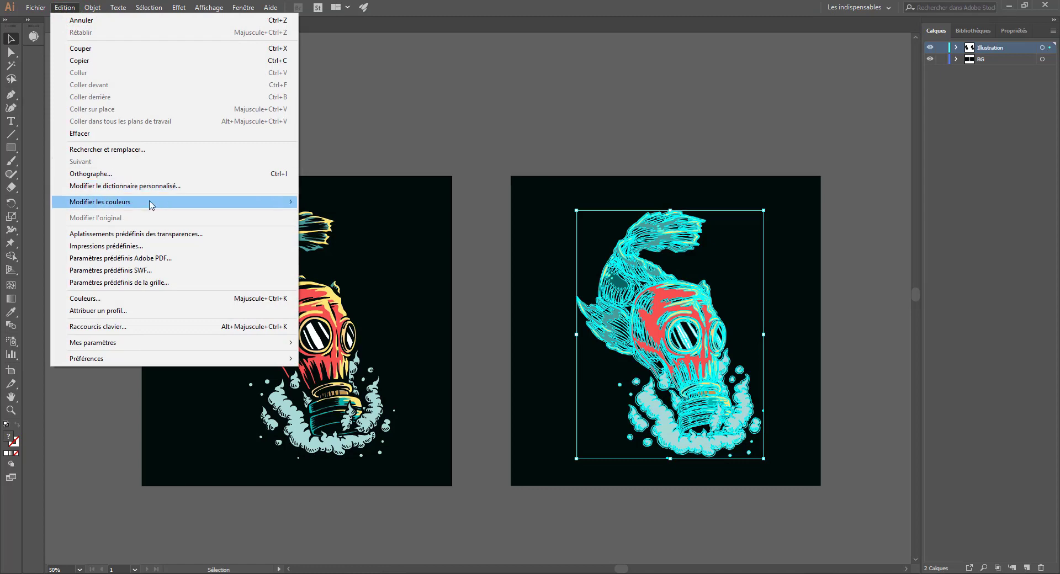
pyautogui.moveTo(197, 204)
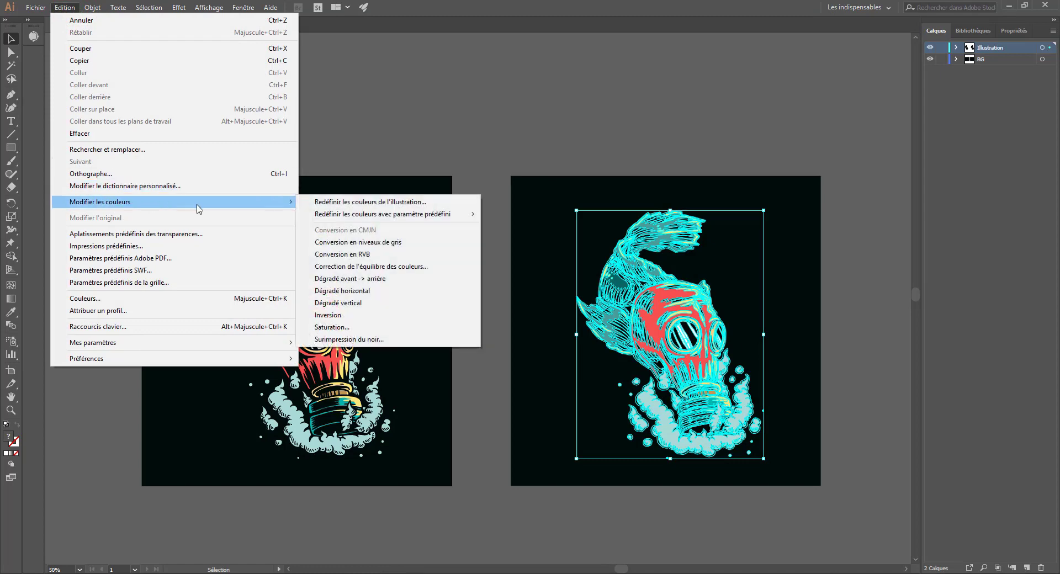
pyautogui.click(412, 202)
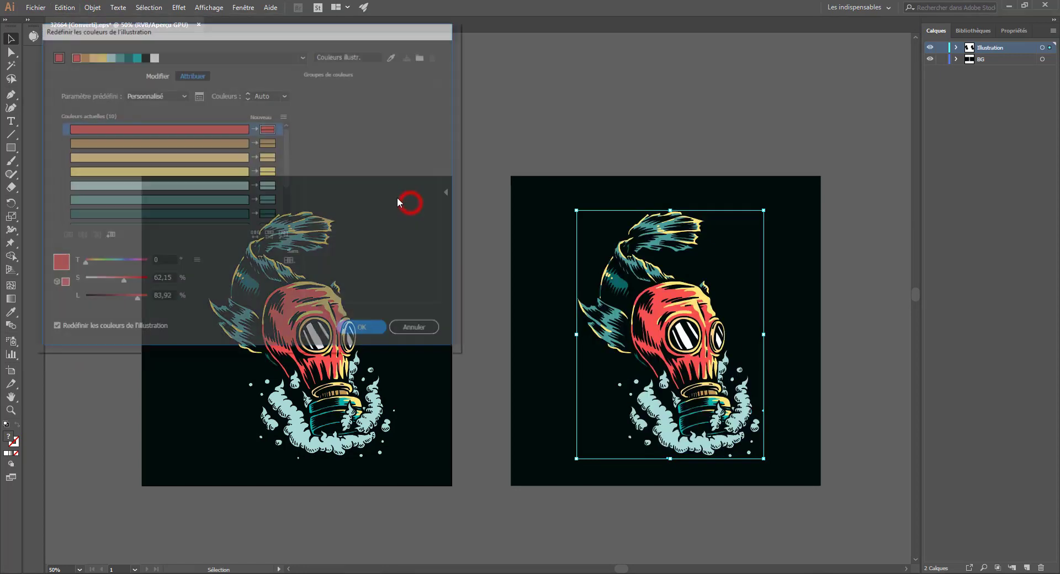
pyautogui.moveTo(144, 30); pyautogui.dragTo(289, 22)
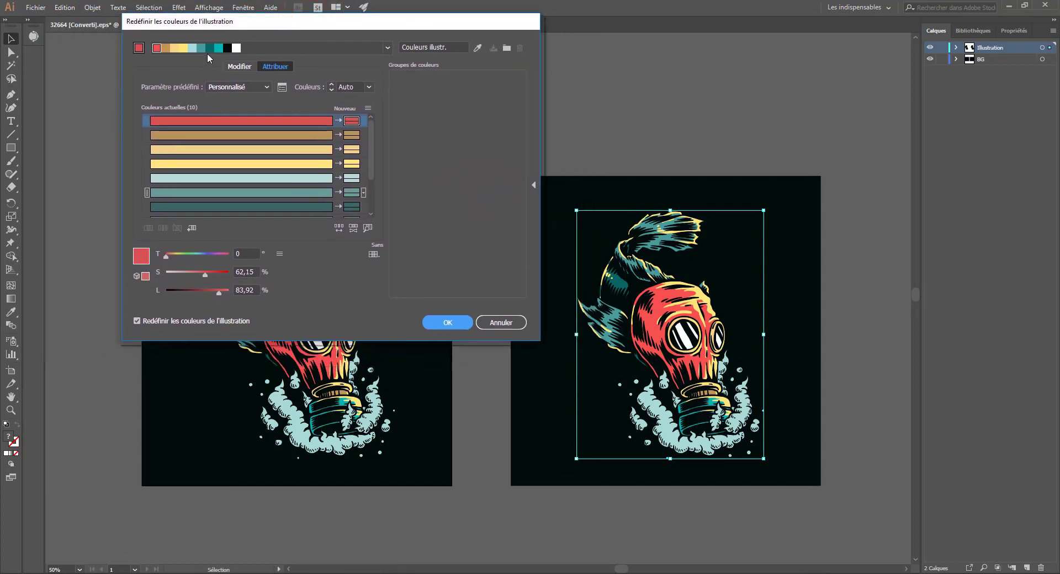
pyautogui.click(239, 66)
pyautogui.click(285, 66)
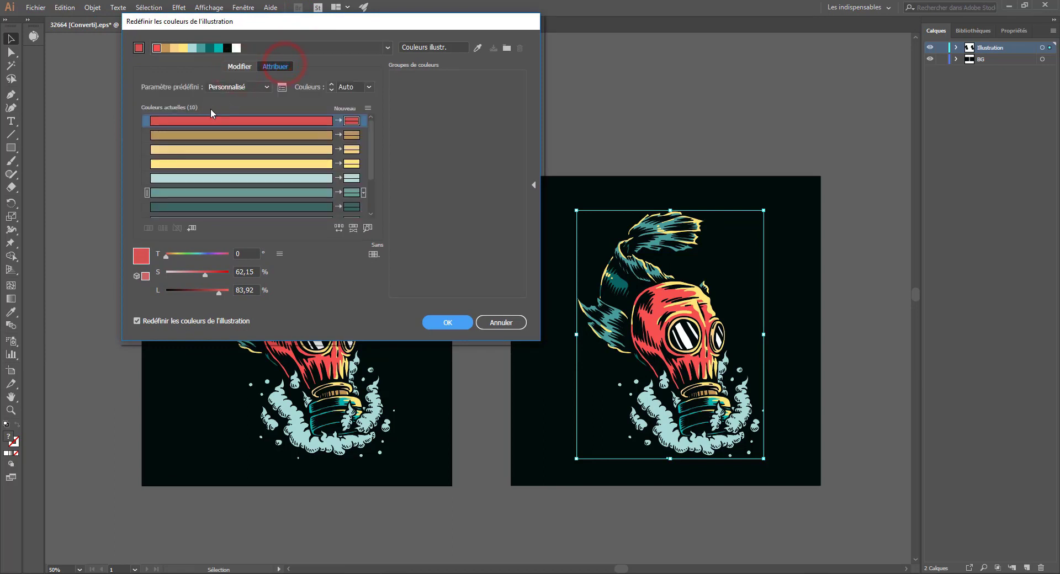
# Step: Examine the full list of the illustration's current colours by going through the individual colour rows
pyautogui.click(206, 135)
pyautogui.click(203, 149)
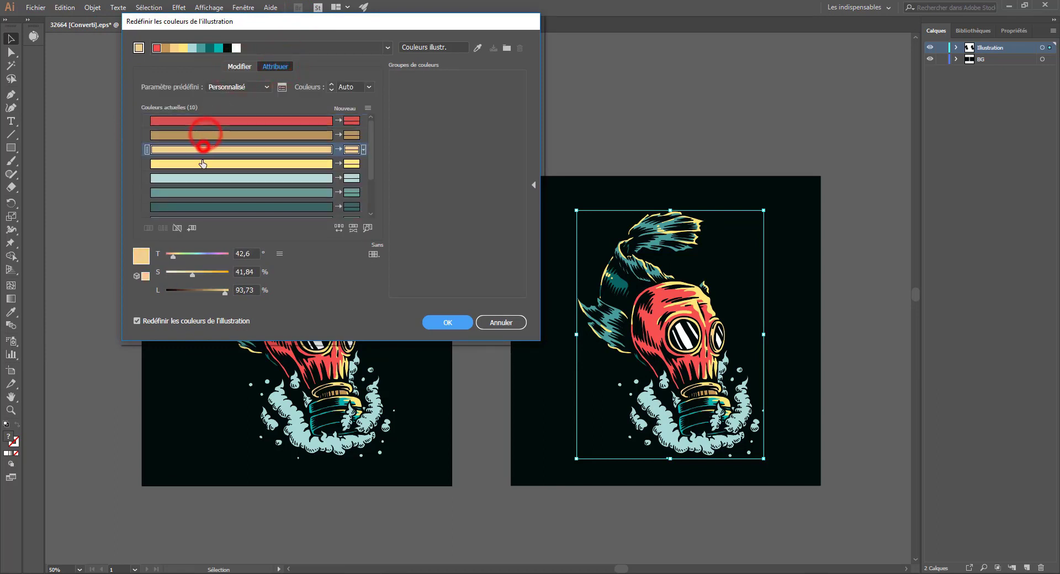
pyautogui.click(202, 192)
pyautogui.click(208, 207)
pyautogui.scroll(-4, 208, 208)
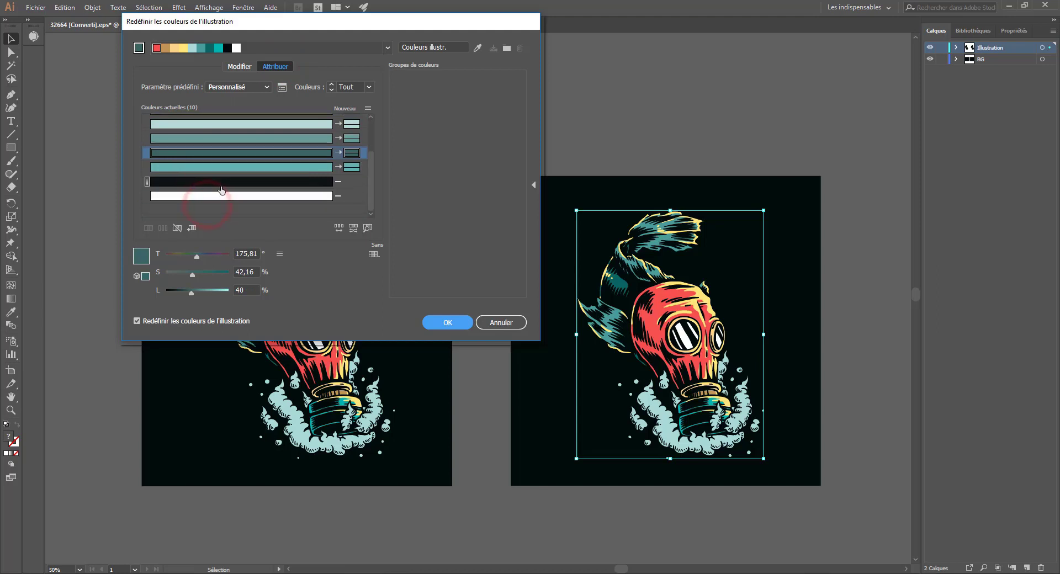
pyautogui.scroll(4, 219, 191)
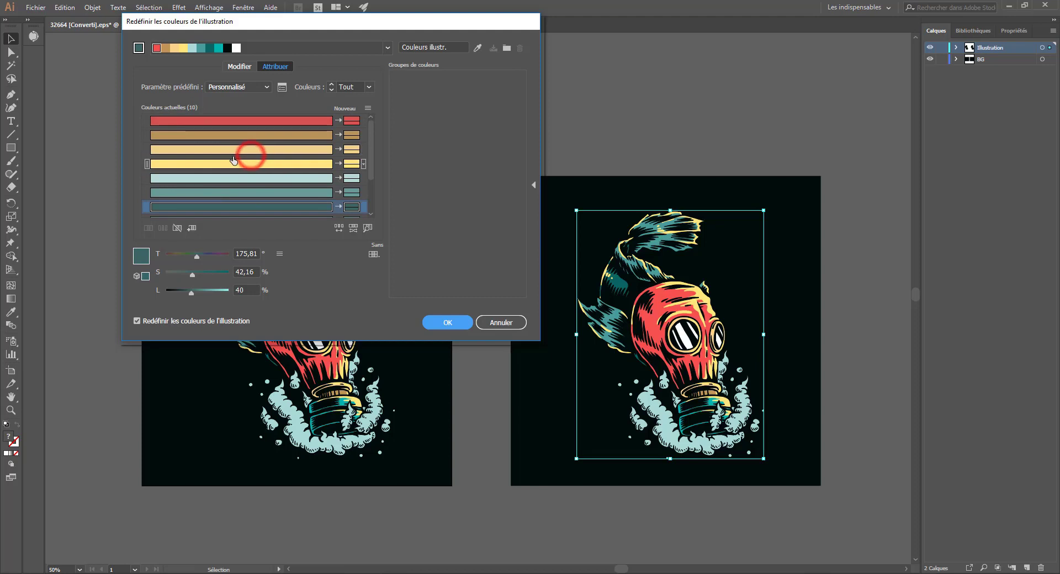
# Step: Try hues of 131° and 343° as replacements for the mask's red, and restore the original red
pyautogui.click(249, 121)
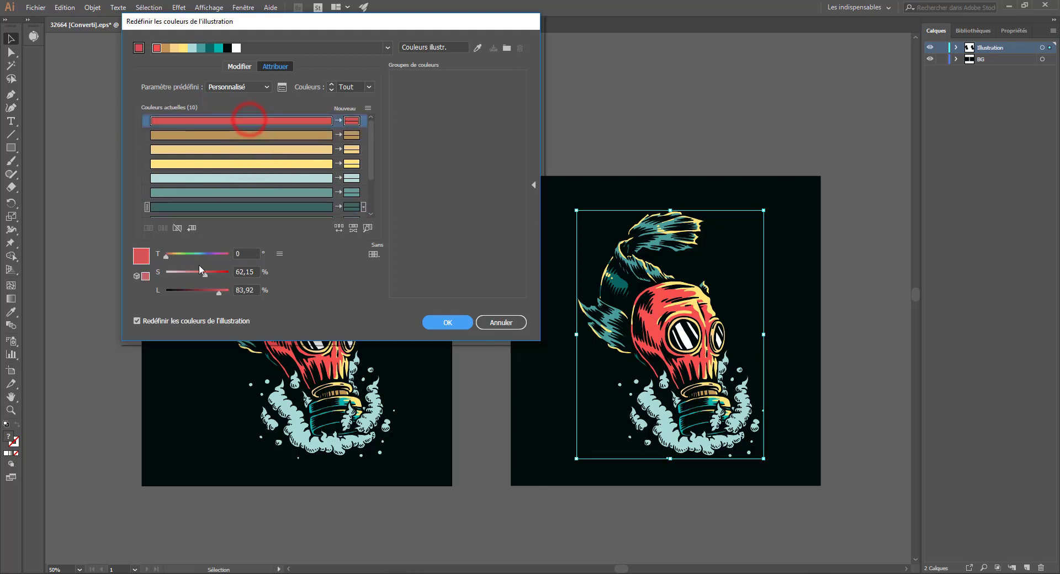
pyautogui.click(189, 254)
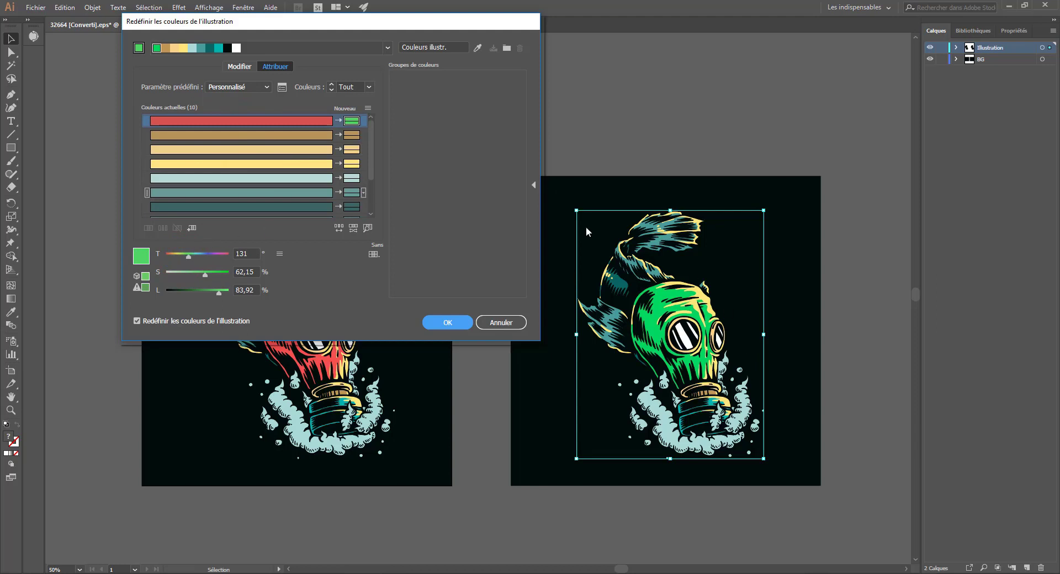
pyautogui.moveTo(204, 253); pyautogui.dragTo(227, 251)
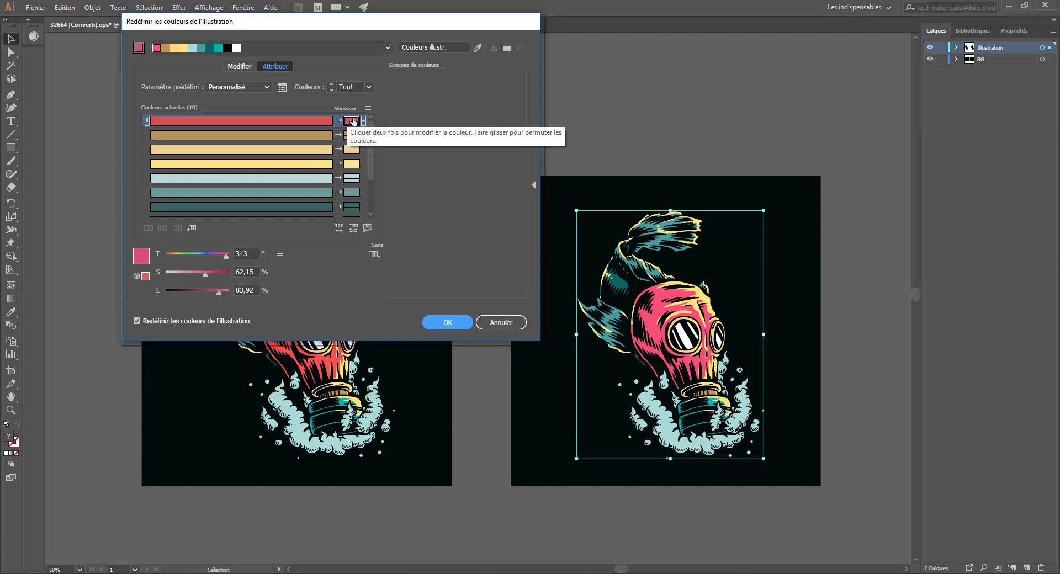
pyautogui.click(320, 121)
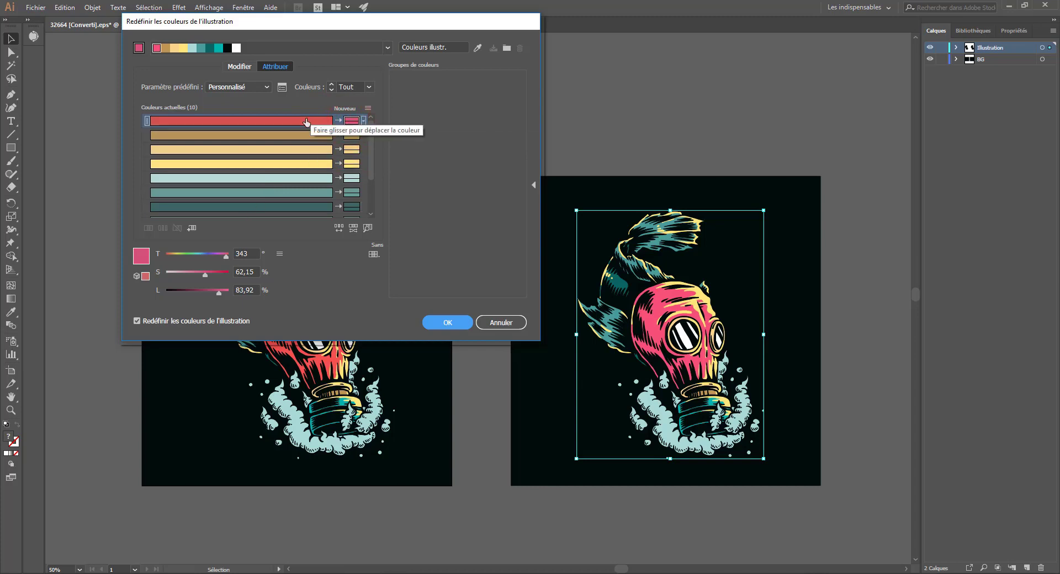
pyautogui.click(307, 122)
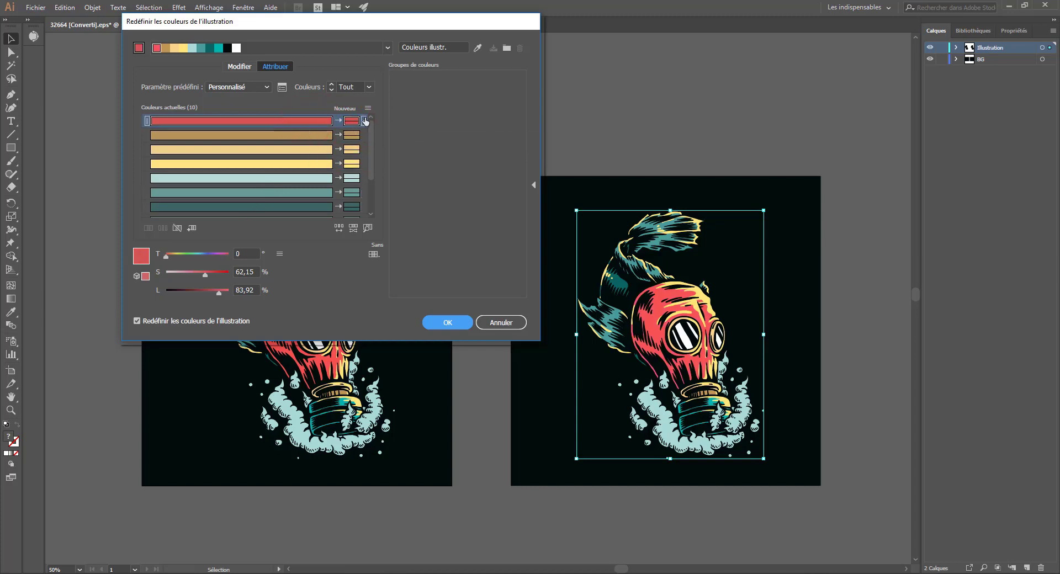
# Step: Set the colorization method to Exact with Appliquer à tout enabled
pyautogui.click(364, 121)
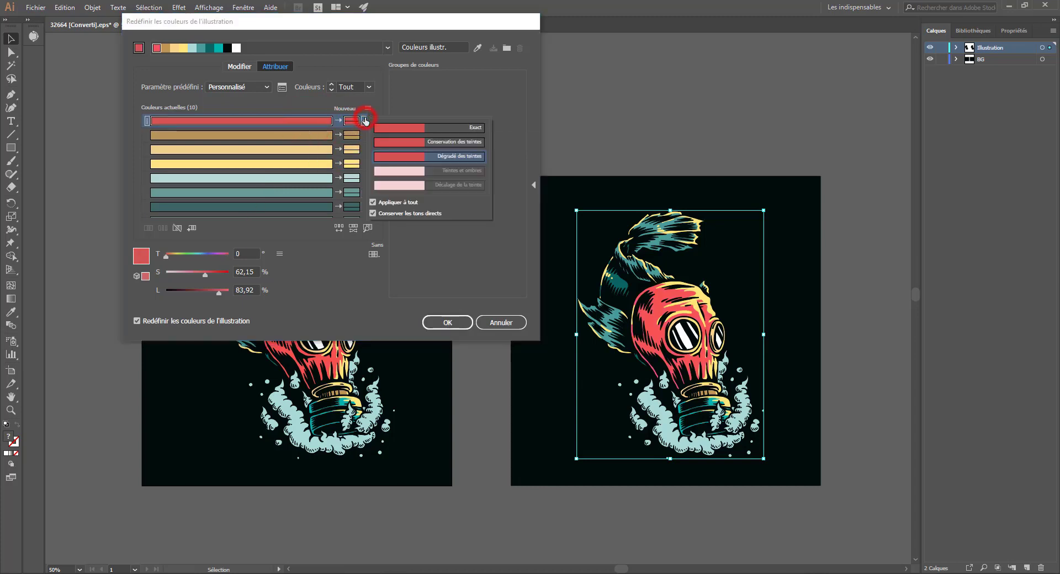
pyautogui.click(397, 145)
pyautogui.click(395, 128)
pyautogui.click(394, 169)
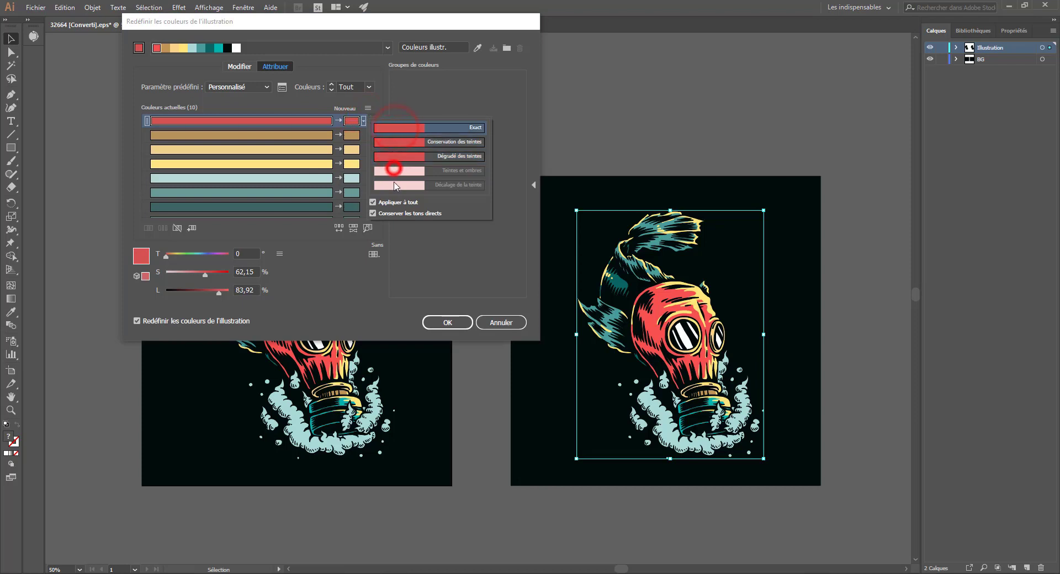
pyautogui.click(392, 187)
pyautogui.click(398, 90)
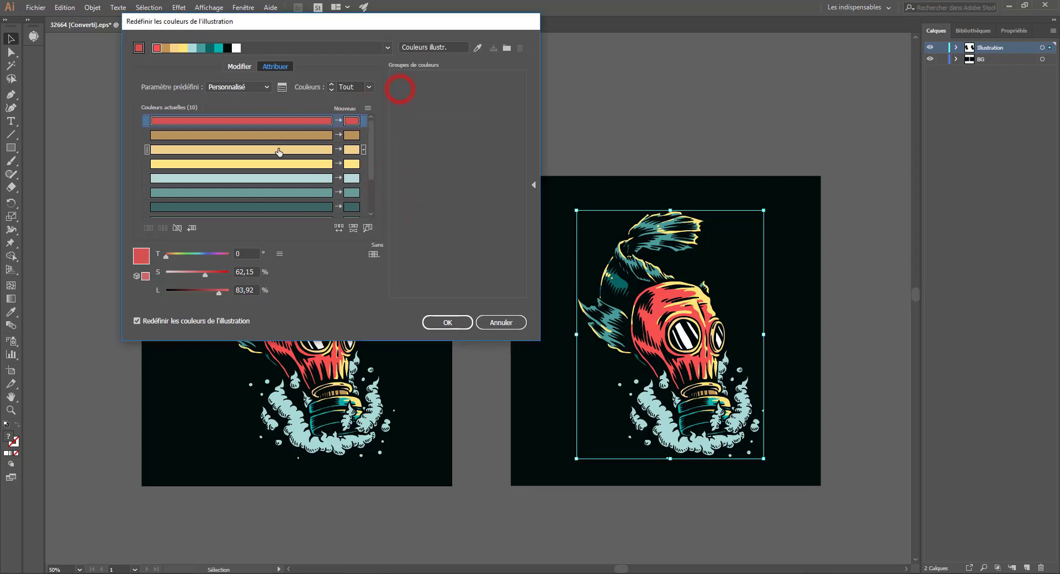
# Step: Try reducing the illustration to 5 colours, and set the number of colours back to Tout
pyautogui.scroll(-3, 281, 151)
pyautogui.scroll(3, 280, 151)
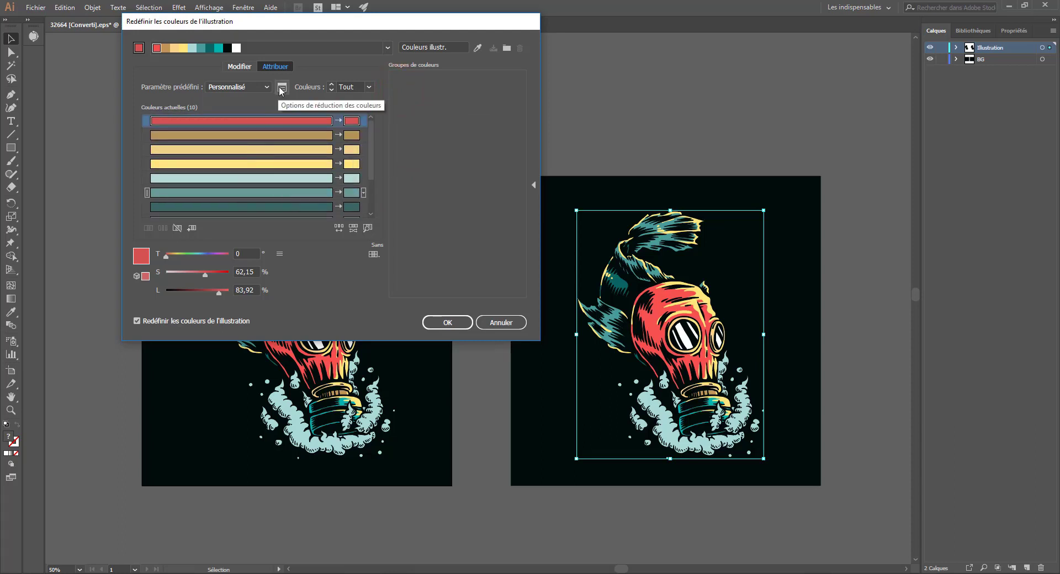
pyautogui.click(369, 87)
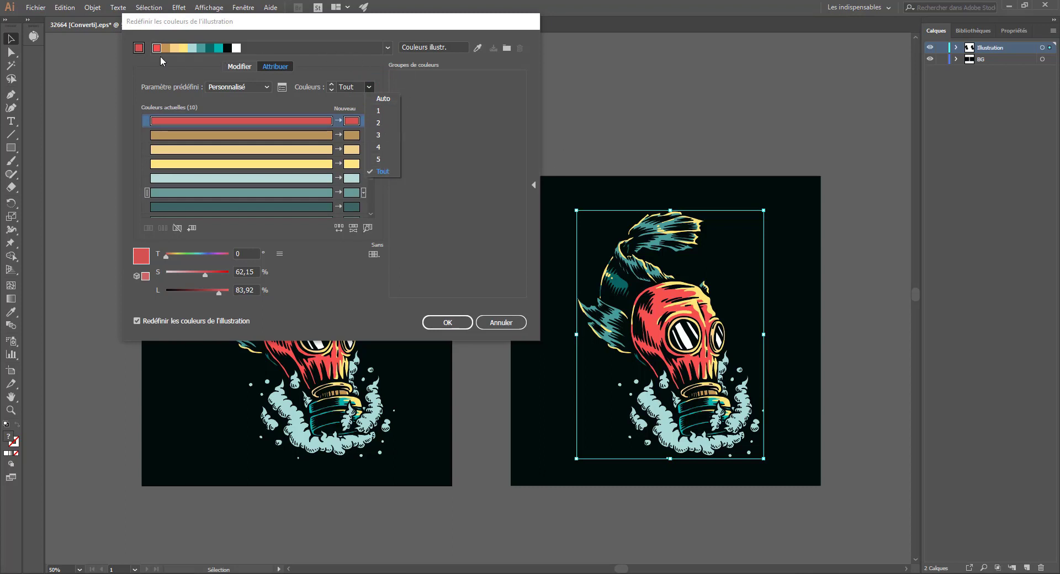
pyautogui.click(379, 163)
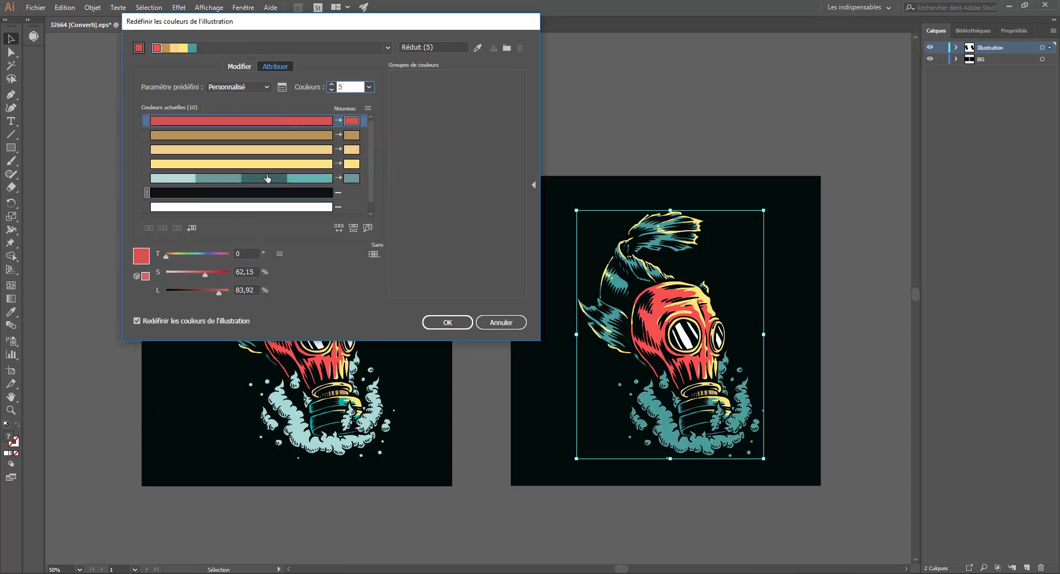
pyautogui.click(368, 86)
pyautogui.click(383, 171)
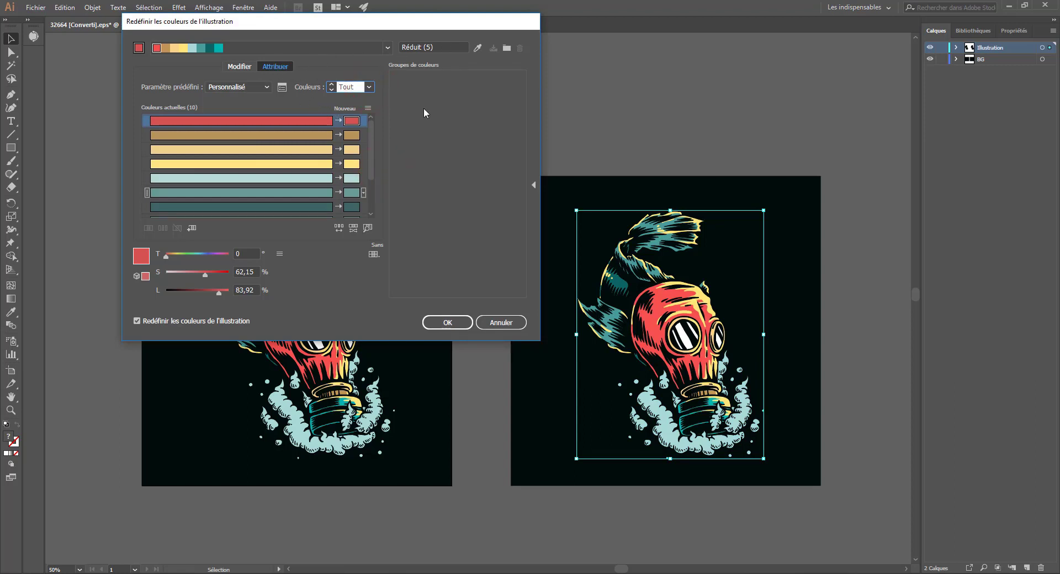
# Step: Try limiting the fish's new colours to the Crème glacée swatch library from Aliments and review the assigned colours
pyautogui.click(373, 254)
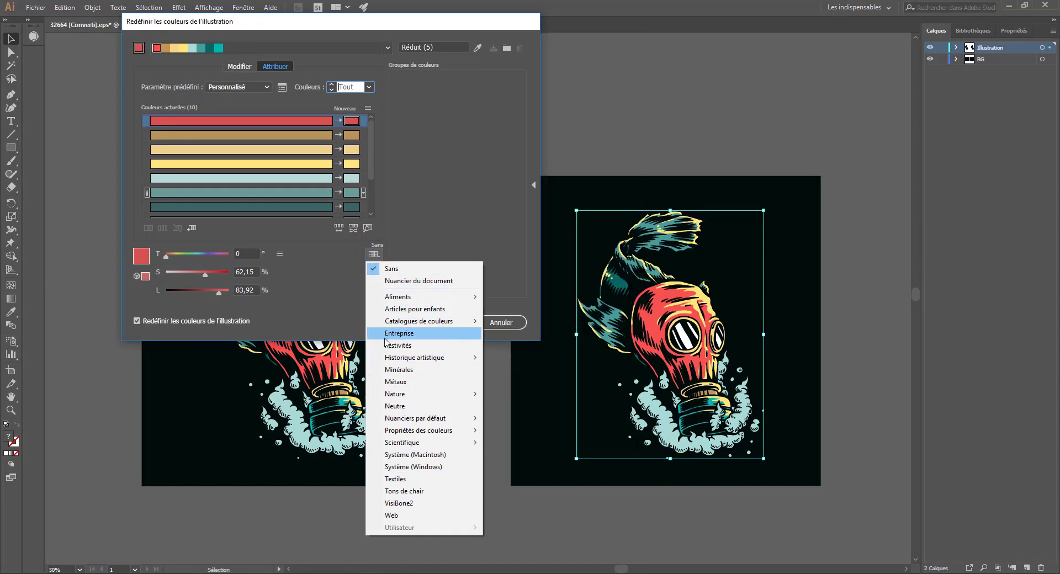
pyautogui.moveTo(403, 302)
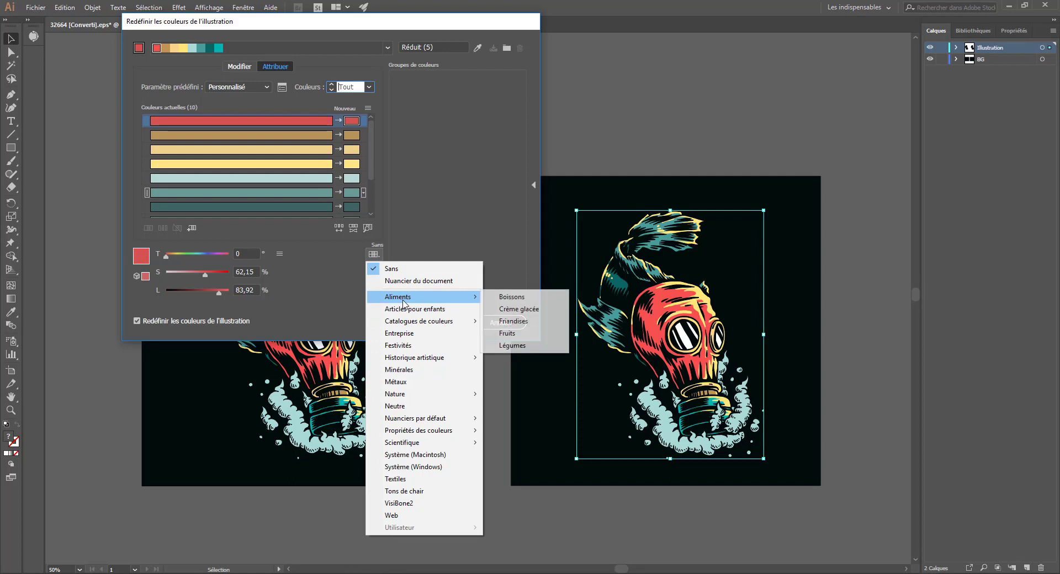
pyautogui.click(525, 307)
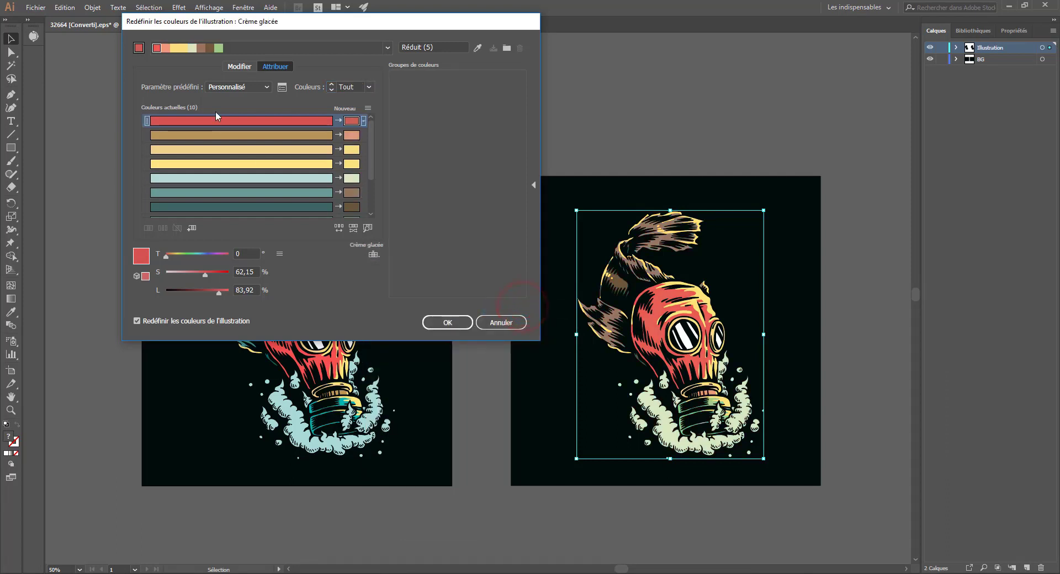
pyautogui.scroll(-1, 236, 137)
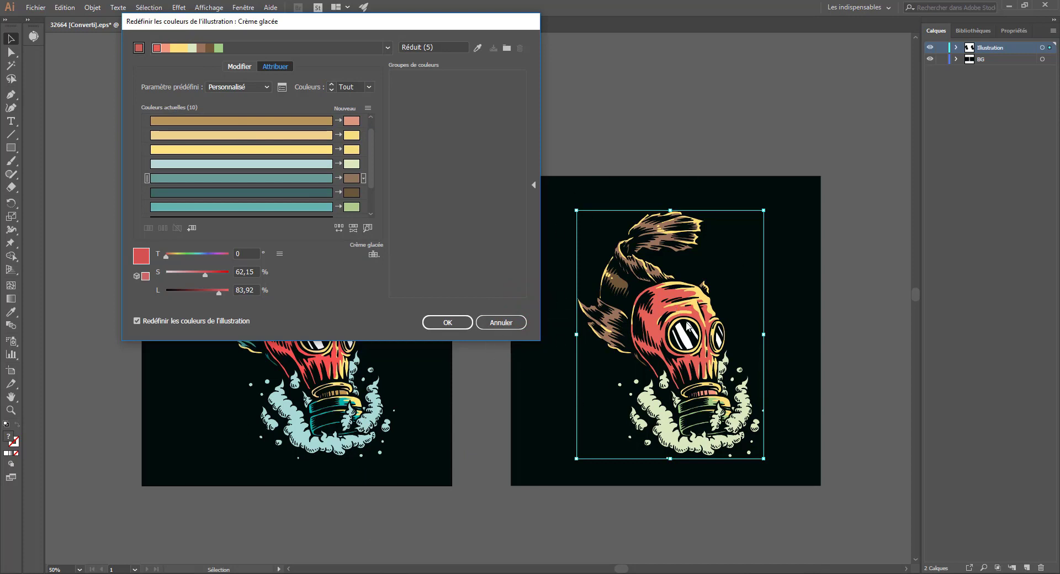
# Step: Try the Friandises library from Aliments as the fish's colour limit and review the assigned colours
pyautogui.click(374, 254)
pyautogui.moveTo(401, 420)
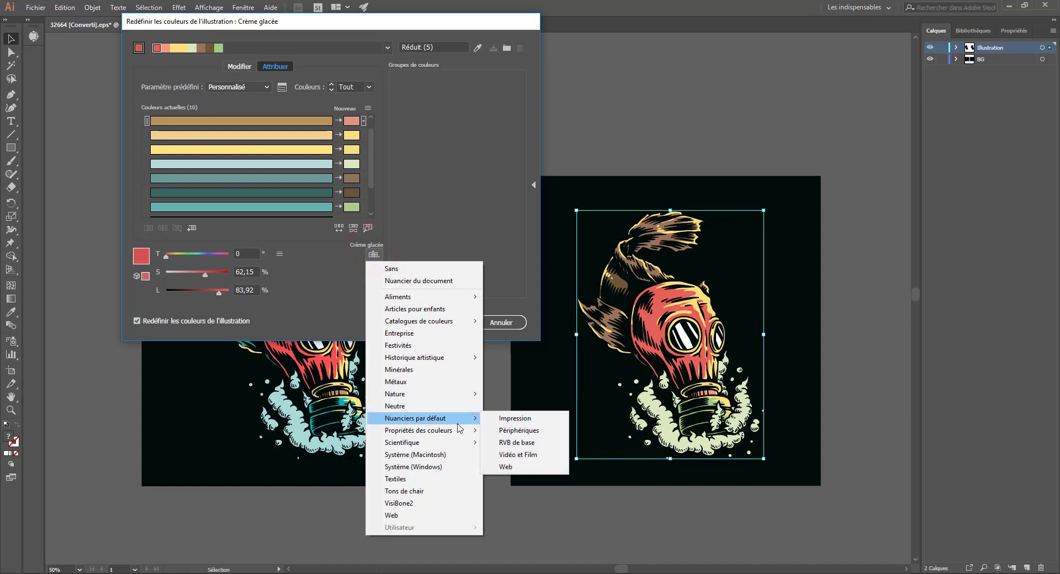
pyautogui.moveTo(458, 298)
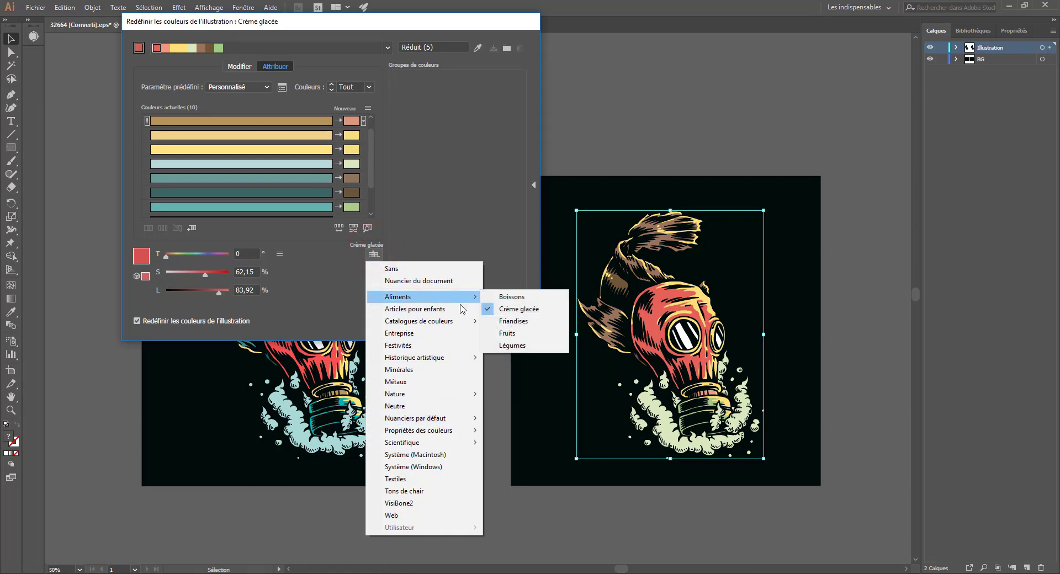
pyautogui.click(513, 321)
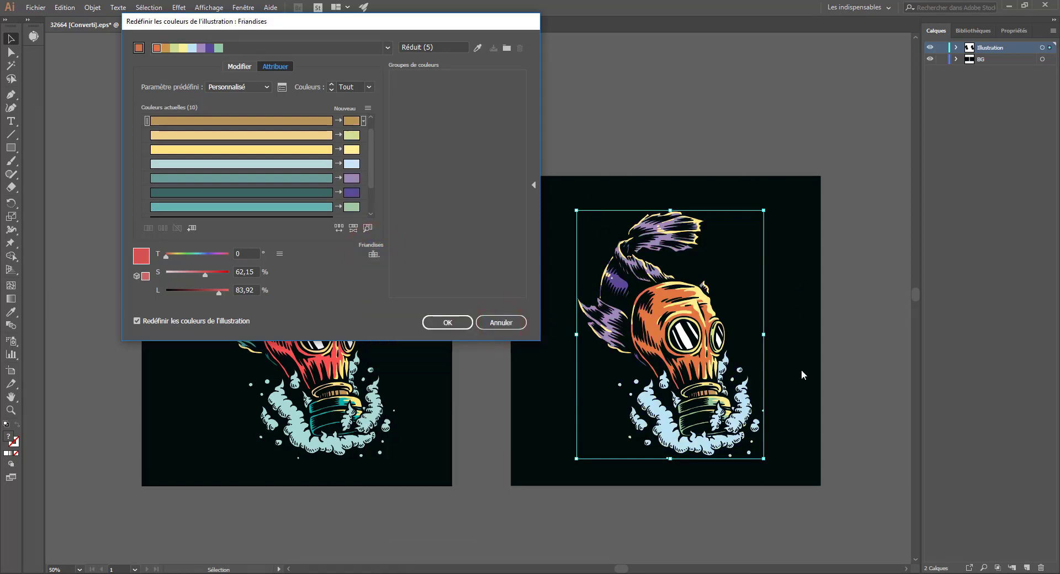
pyautogui.scroll(-2, 254, 177)
pyautogui.scroll(3, 268, 182)
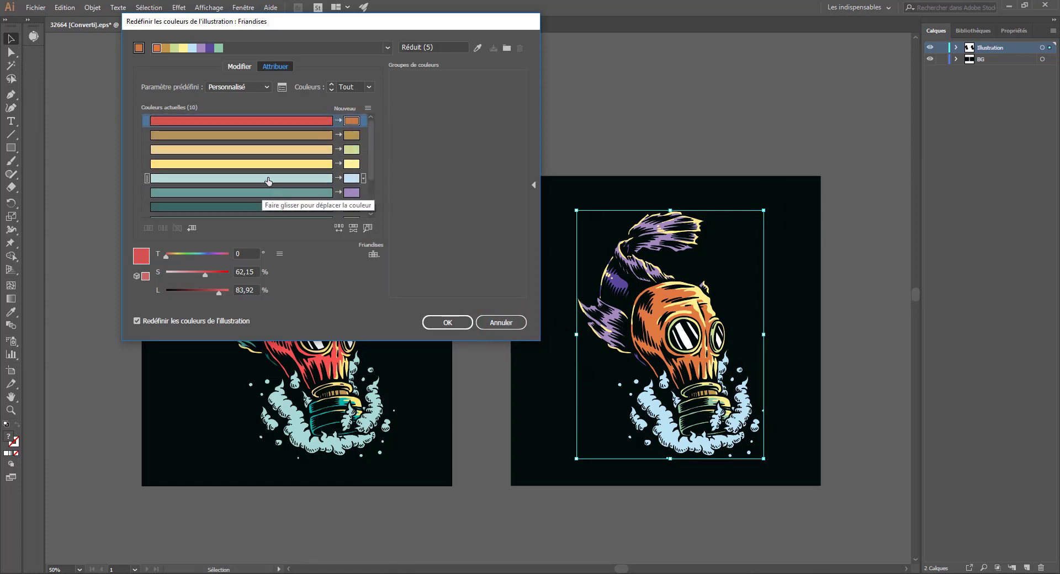
# Step: Try the Fruits library from Aliments on the duplicate fish
pyautogui.click(375, 254)
pyautogui.moveTo(423, 298)
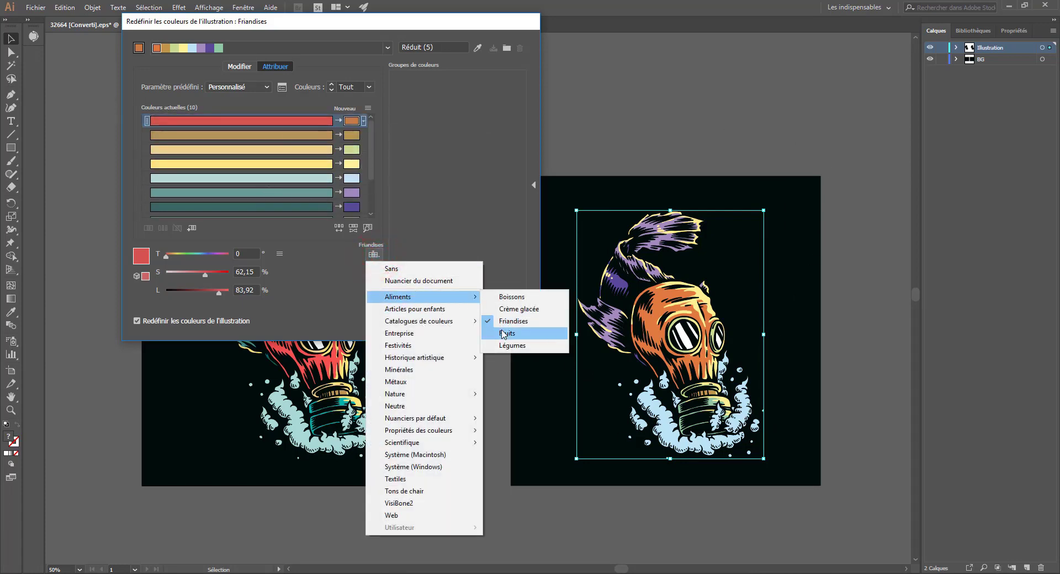
pyautogui.click(504, 333)
# Step: Recolour the fish with the Festivités swatch library, and set the library limit to Sans
pyautogui.click(375, 254)
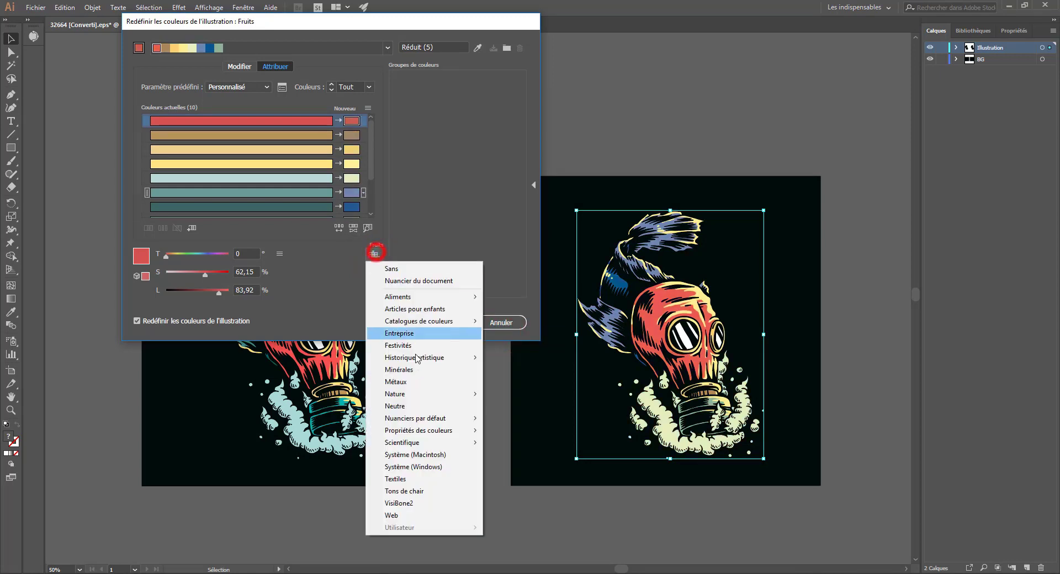
pyautogui.click(409, 345)
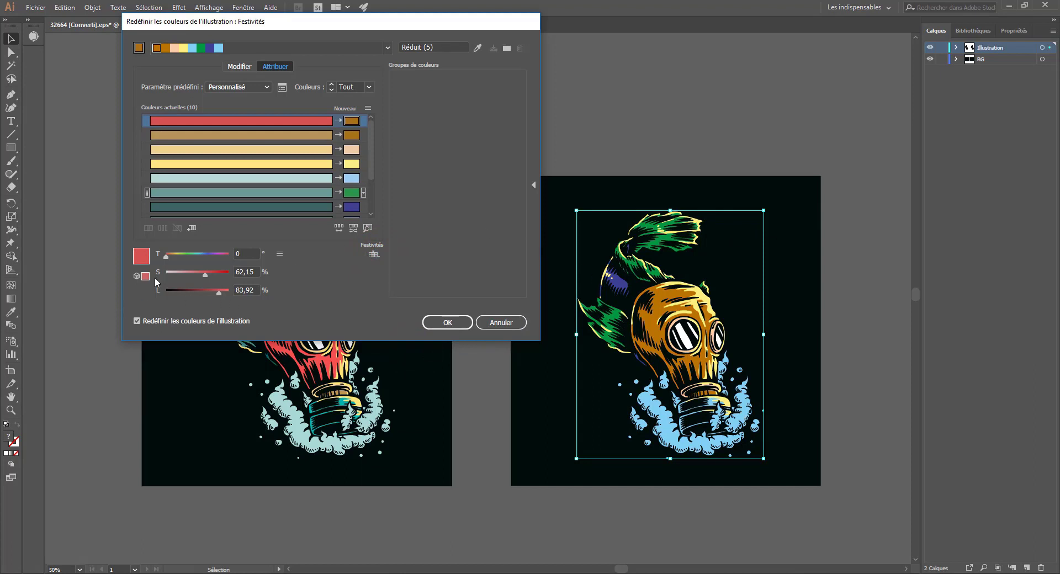
pyautogui.click(374, 258)
pyautogui.click(382, 266)
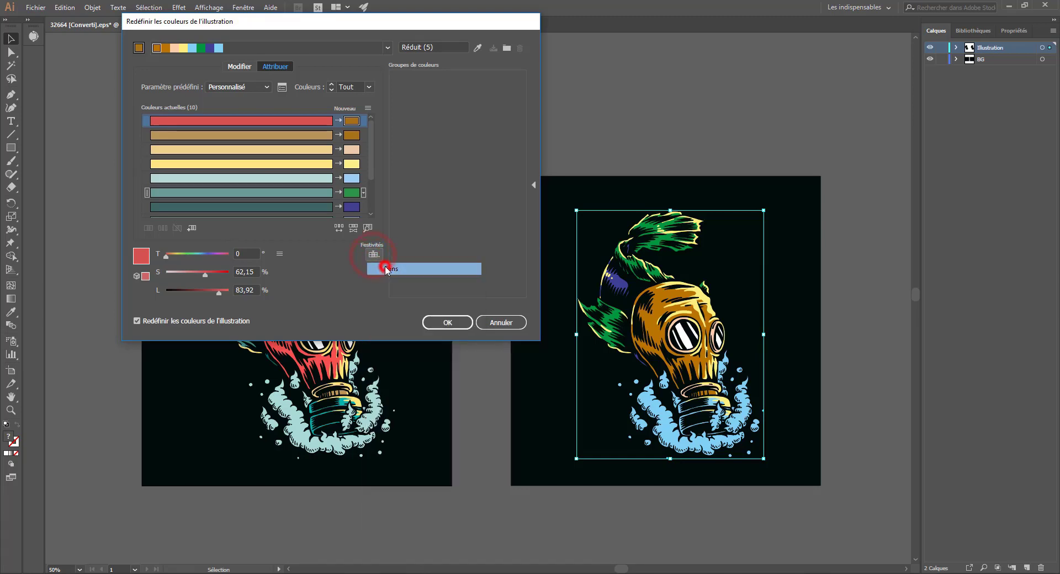
# Step: Edit the harmony on the colour wheel, moving the brown tone to yellow (hue 46.58°) and the mask's red to orange (hue 22.21°)
pyautogui.click(247, 65)
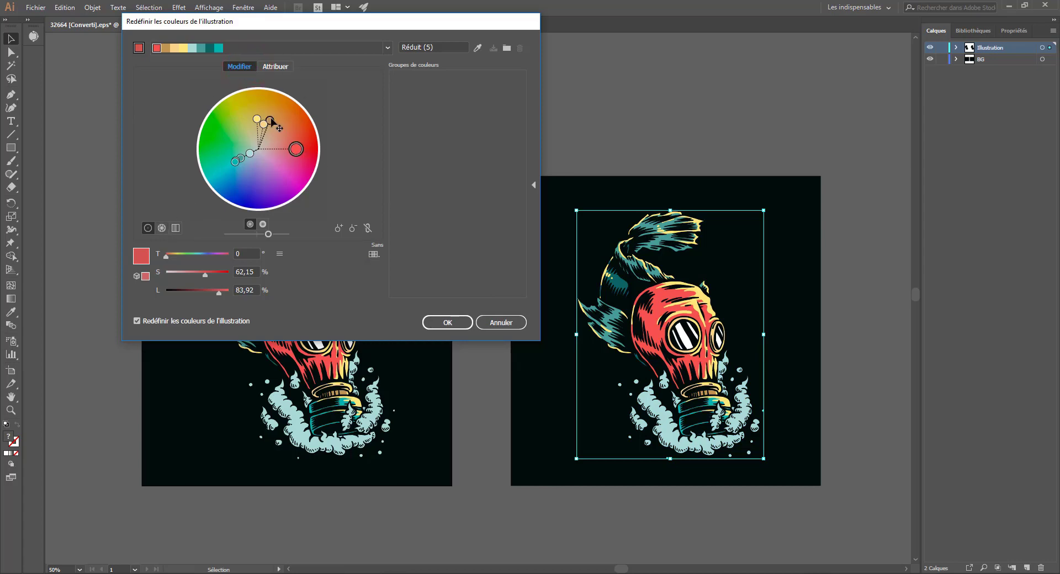
pyautogui.moveTo(270, 120)
pyautogui.mouseDown()
pyautogui.moveTo(285, 114)
pyautogui.moveTo(297, 129)
pyautogui.mouseUp()
pyautogui.moveTo(259, 104)
pyautogui.mouseDown()
pyautogui.moveTo(287, 124)
pyautogui.moveTo(248, 100)
pyautogui.moveTo(260, 99)
pyautogui.mouseUp()
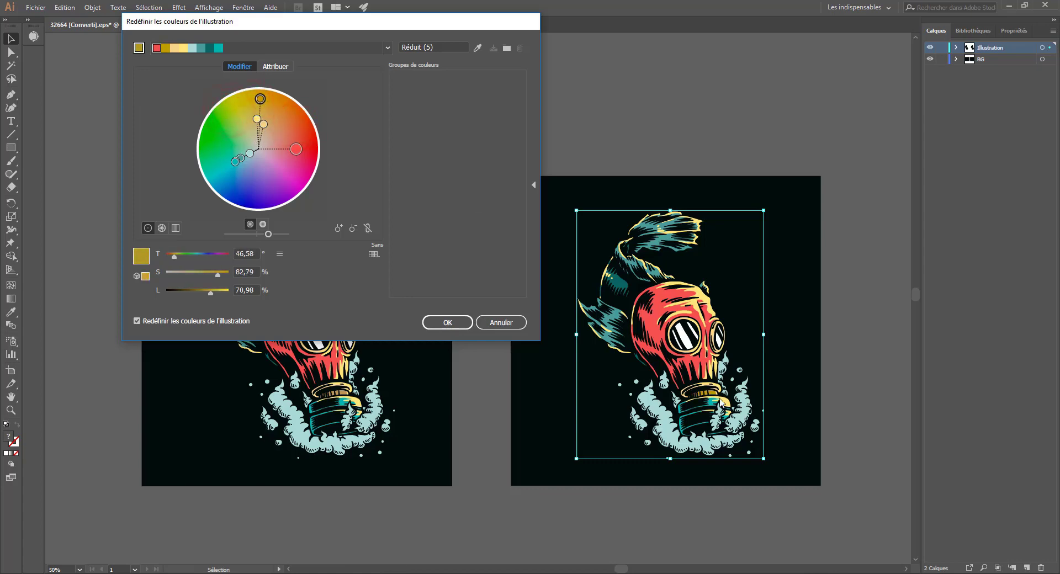
pyautogui.moveTo(297, 151); pyautogui.dragTo(293, 138)
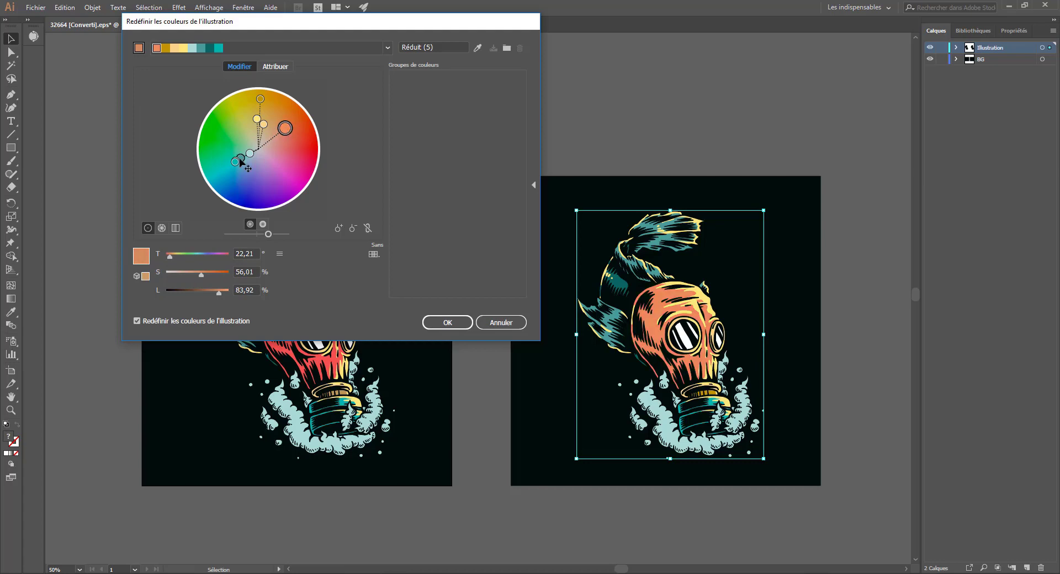
# Step: Shift the fish's teal tones to purple and pink, and its yellow tones to green, on the colour wheel
pyautogui.moveTo(241, 159)
pyautogui.mouseDown()
pyautogui.moveTo(267, 168)
pyautogui.moveTo(260, 156)
pyautogui.moveTo(270, 158)
pyautogui.moveTo(239, 165)
pyautogui.moveTo(258, 170)
pyautogui.mouseUp()
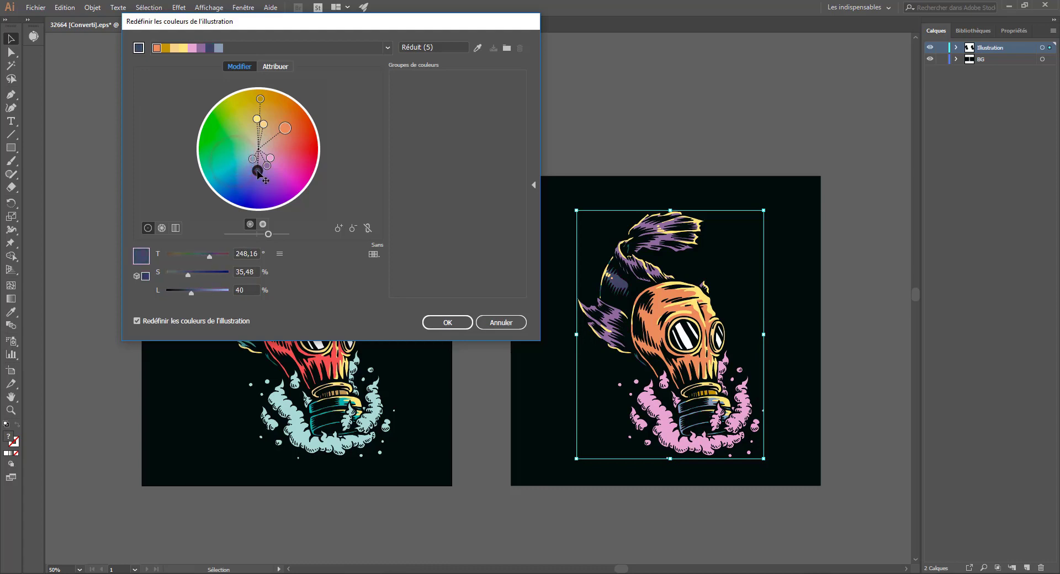
pyautogui.click(263, 125)
pyautogui.moveTo(263, 125); pyautogui.dragTo(230, 124)
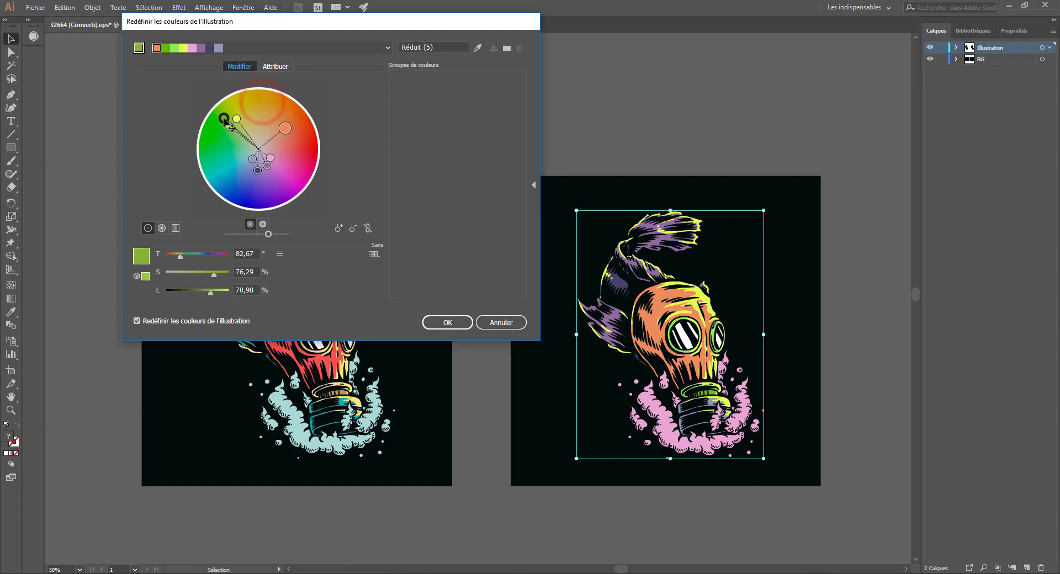
# Step: Display the harmony as colour bars and set the saturation of the smoke's pink to 27%
pyautogui.moveTo(332, 20); pyautogui.dragTo(367, 52)
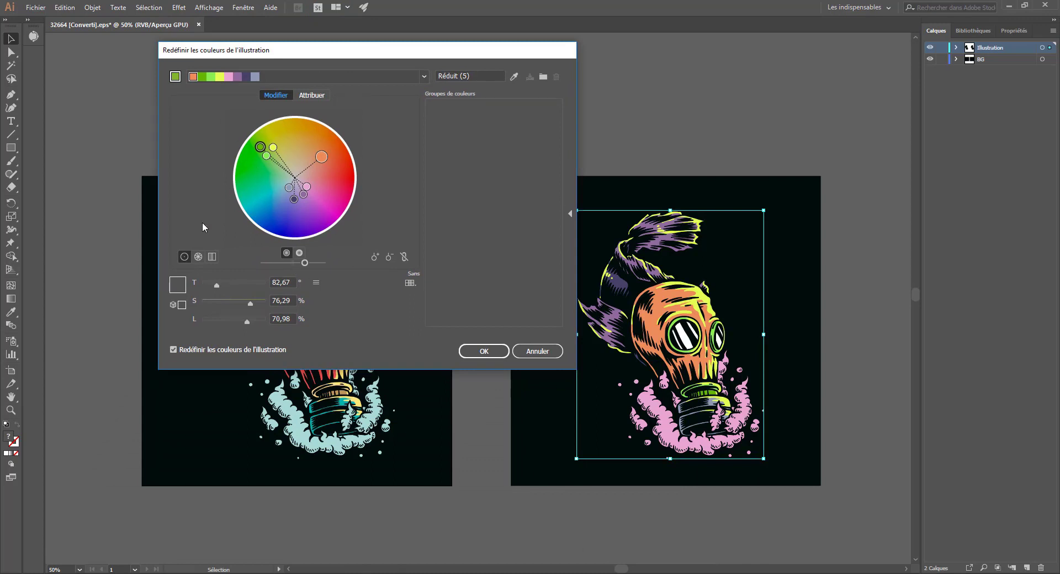
pyautogui.click(211, 257)
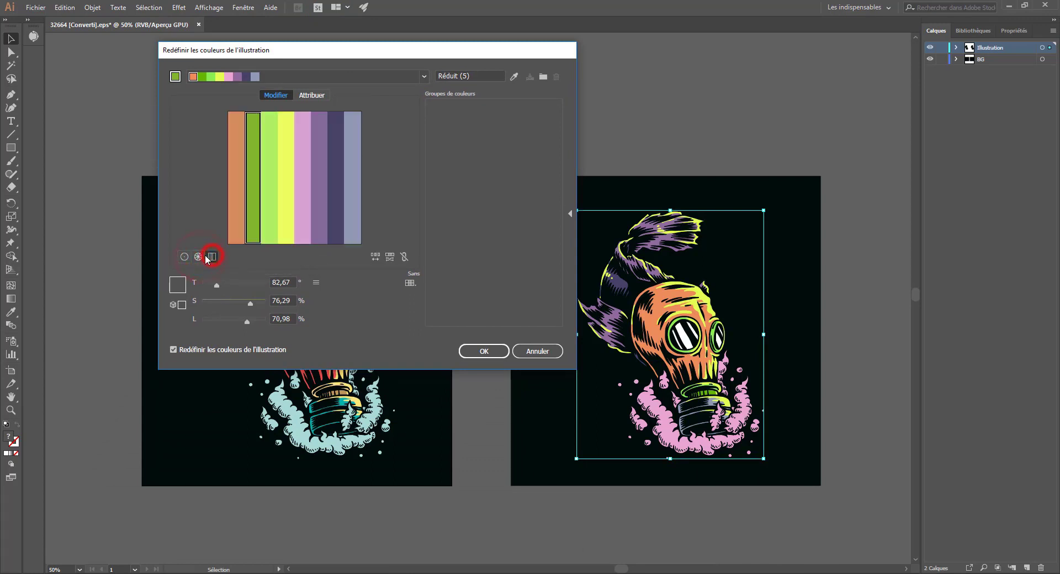
pyautogui.click(199, 258)
pyautogui.click(211, 258)
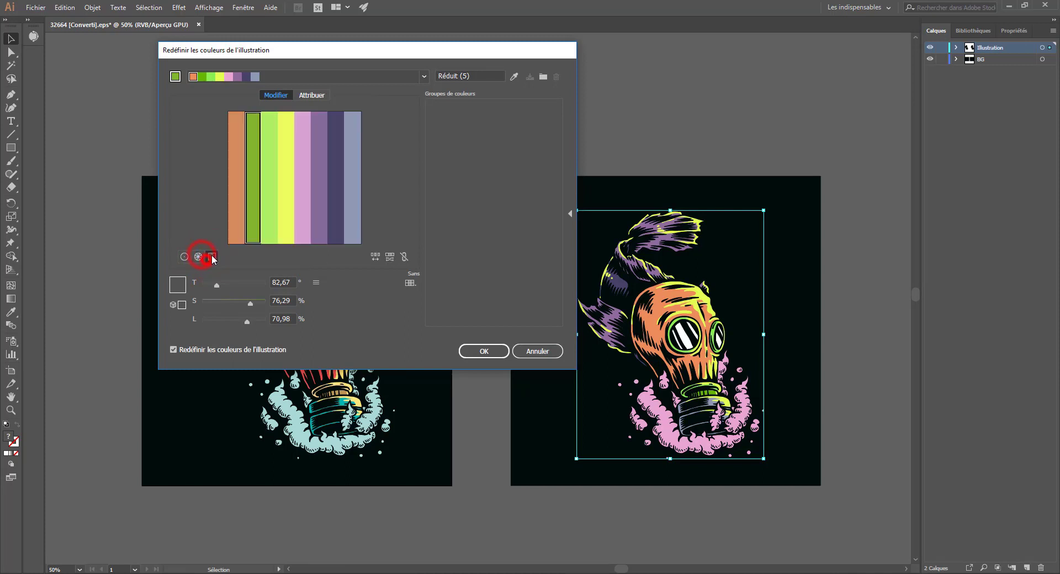
pyautogui.click(251, 199)
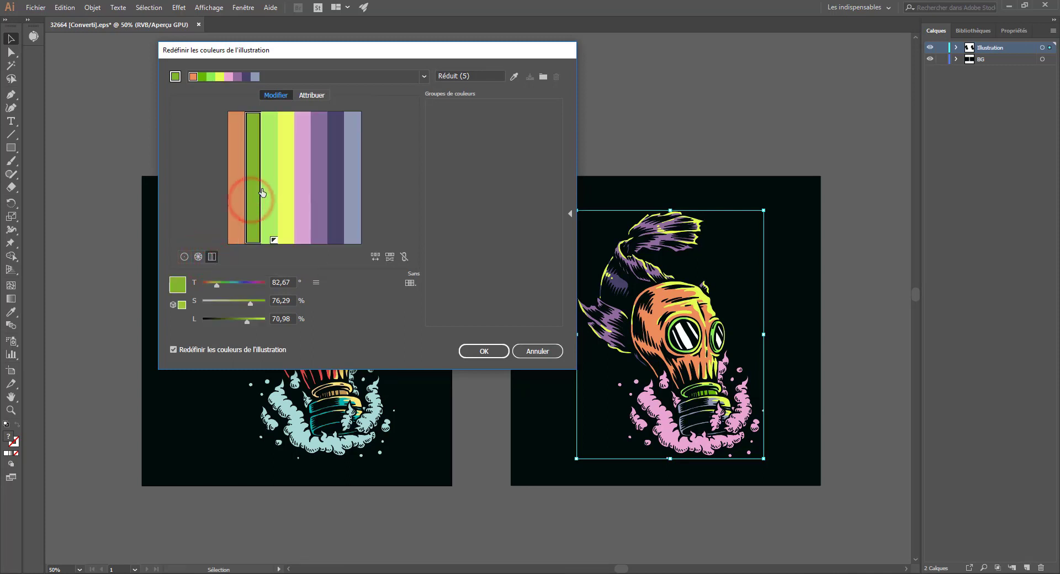
pyautogui.click(265, 187)
pyautogui.click(289, 178)
pyautogui.click(308, 177)
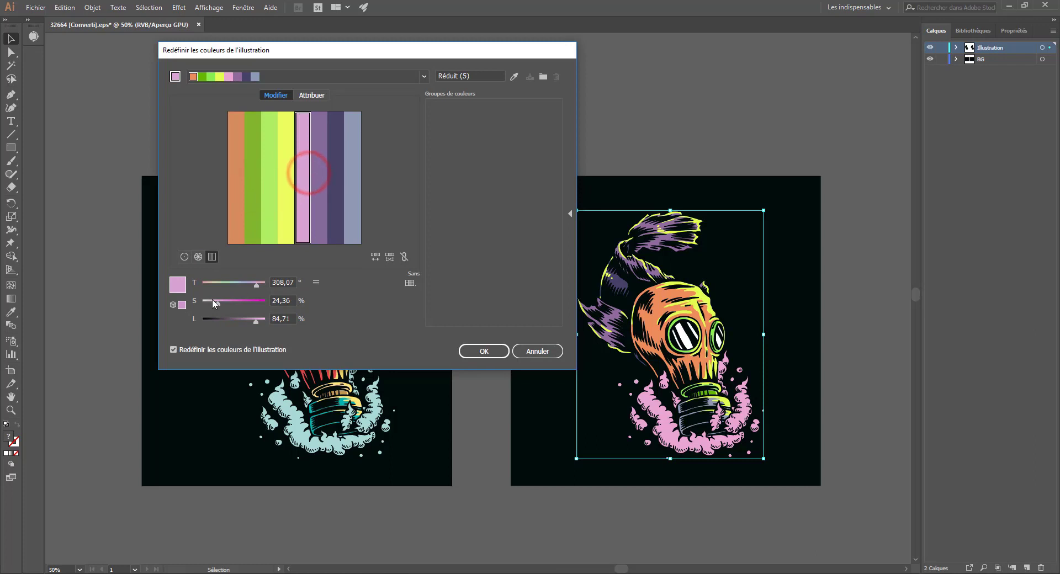
pyautogui.click(222, 300)
pyautogui.moveTo(219, 301); pyautogui.dragTo(218, 300)
# Step: On the smooth wheel showing brightness, set the smoke's pink to 87.27% brightness and the mask's orange to hue 32.12°, brightness 86.5%
pyautogui.click(184, 257)
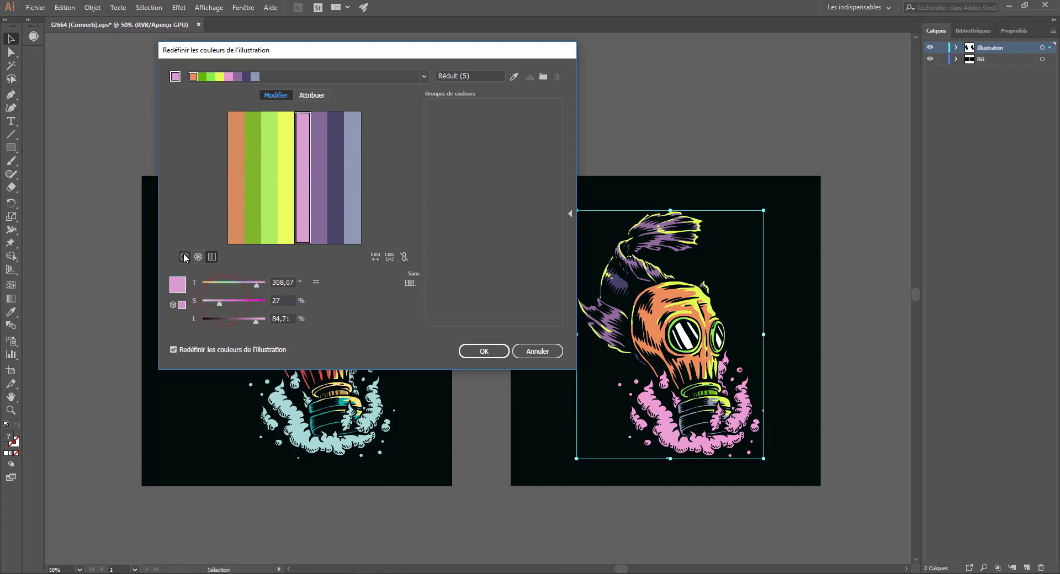
pyautogui.click(286, 253)
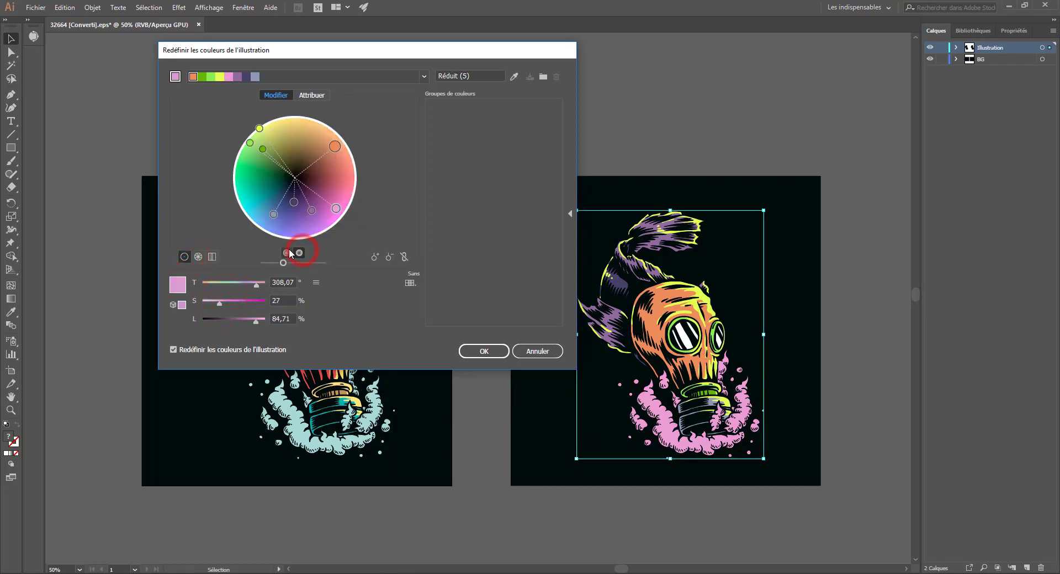
pyautogui.click(287, 253)
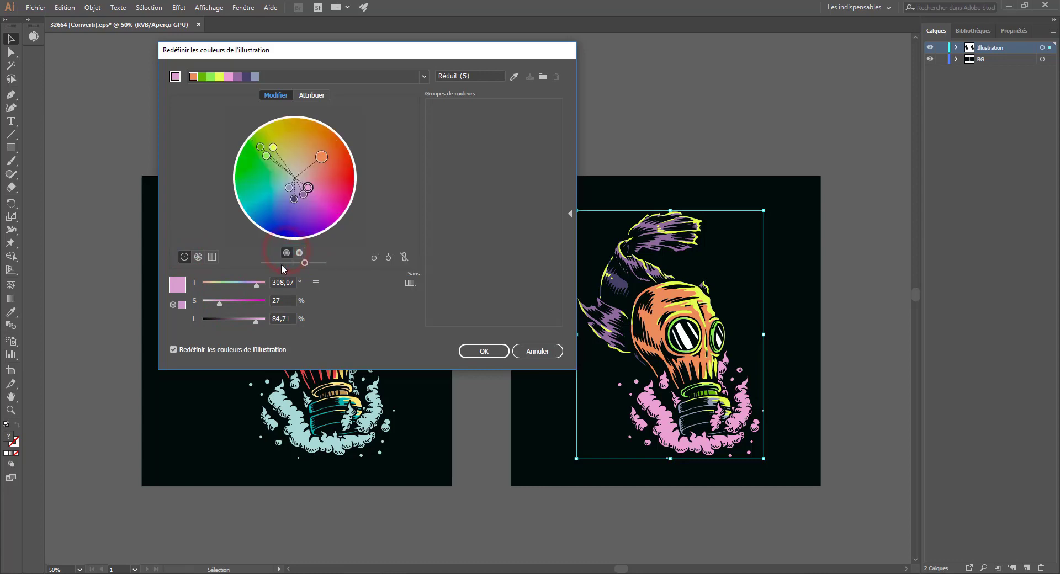
pyautogui.click(286, 253)
pyautogui.moveTo(335, 211)
pyautogui.mouseDown()
pyautogui.moveTo(329, 201)
pyautogui.moveTo(336, 209)
pyautogui.mouseUp()
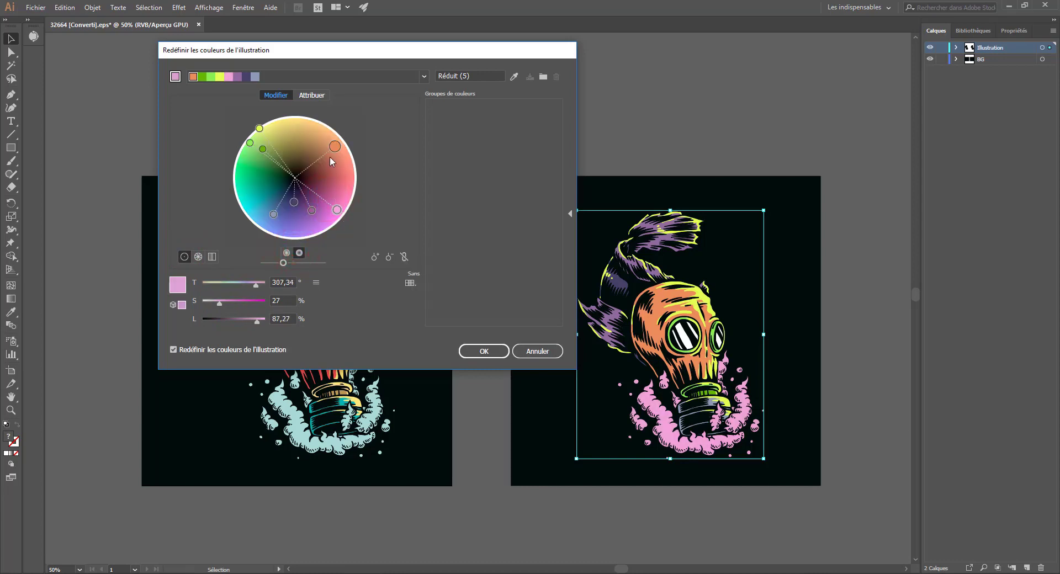
pyautogui.moveTo(332, 148)
pyautogui.mouseDown()
pyautogui.moveTo(315, 158)
pyautogui.moveTo(325, 135)
pyautogui.mouseUp()
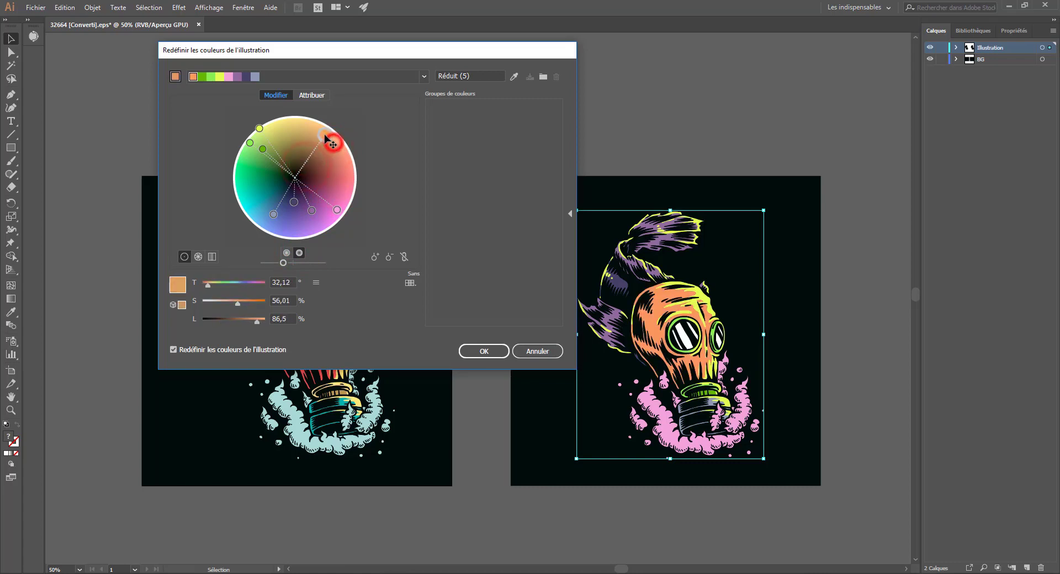
# Step: Adjust the overall brightness on the hue and saturation wheel until the mask's orange is at 80.31%, keeping the library limit at Sans
pyautogui.click(286, 254)
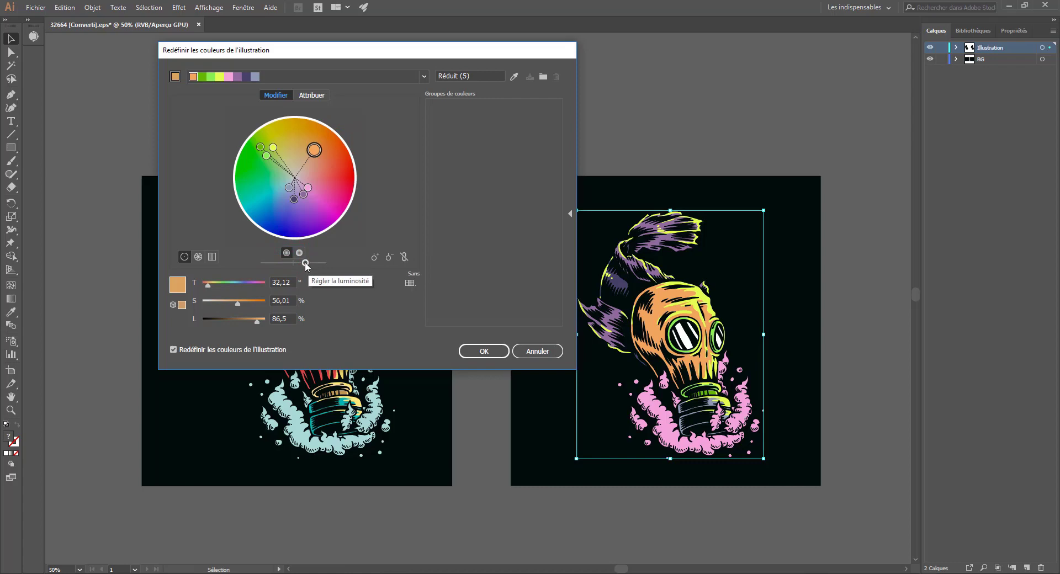
pyautogui.moveTo(305, 263)
pyautogui.mouseDown()
pyautogui.moveTo(267, 264)
pyautogui.moveTo(308, 263)
pyautogui.mouseUp()
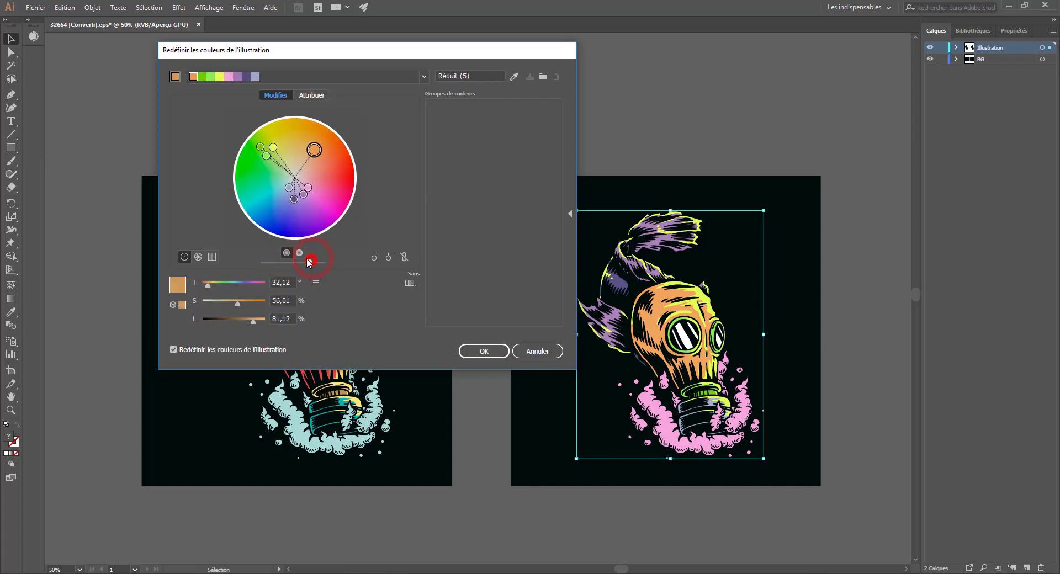
pyautogui.click(410, 283)
pyautogui.click(415, 472)
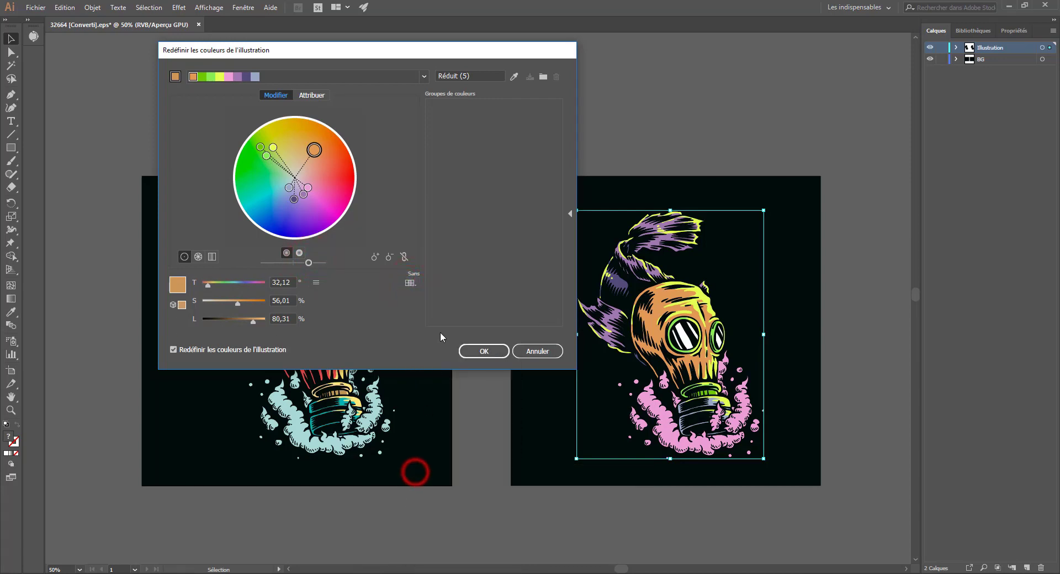
# Step: Switch the colour sliders to RVB and on to CMJN, and set the mask's colour to C 36%, M 43%, J 48%
pyautogui.click(316, 283)
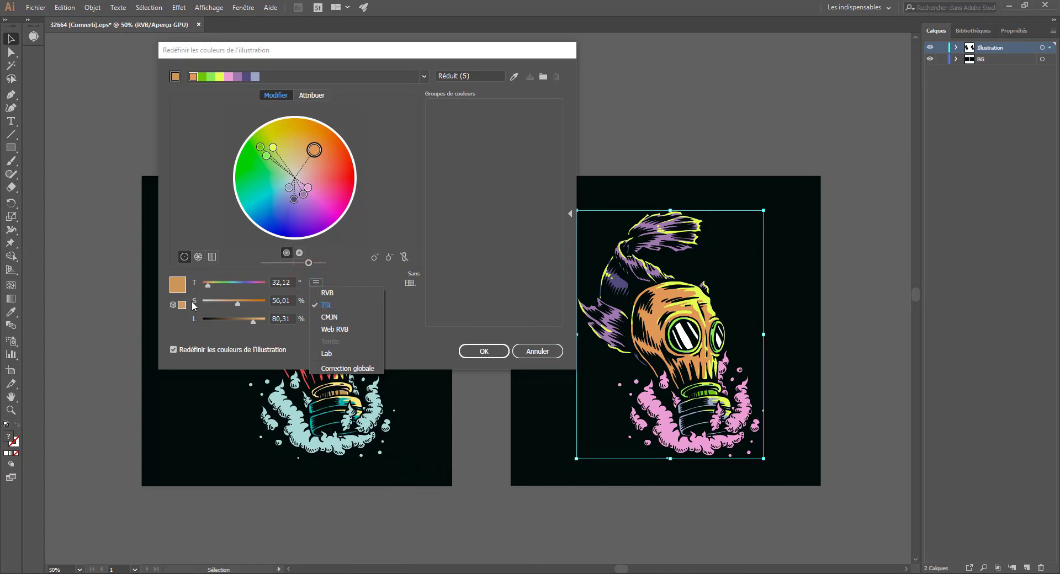
pyautogui.click(334, 294)
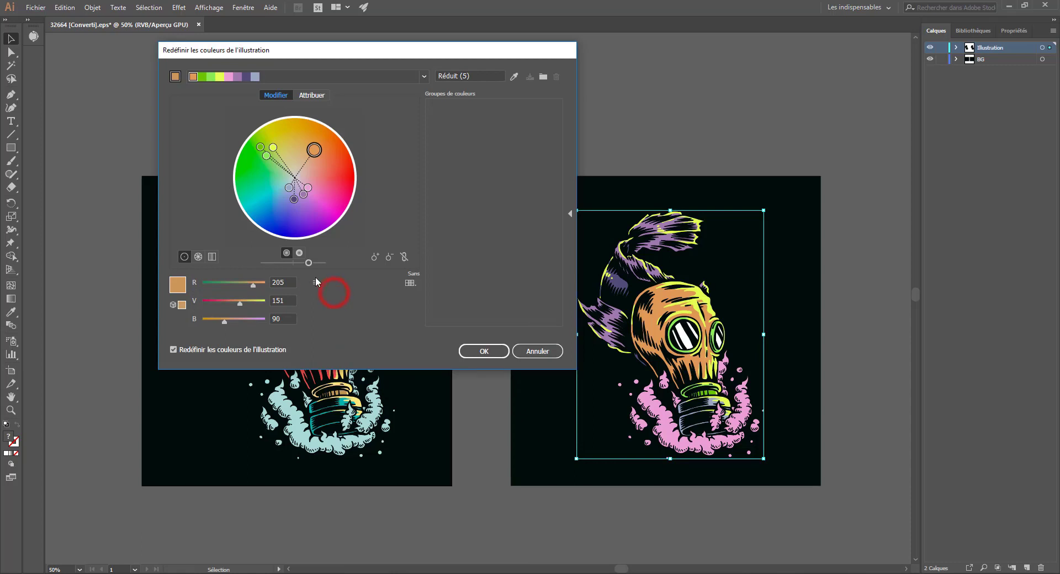
pyautogui.click(317, 282)
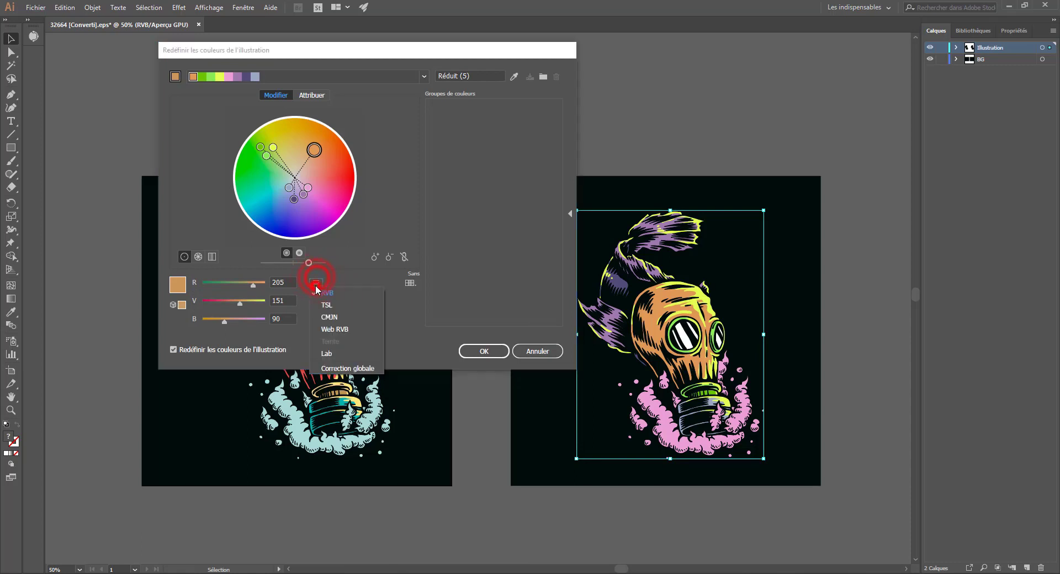
pyautogui.click(329, 318)
pyautogui.moveTo(229, 301); pyautogui.dragTo(226, 301)
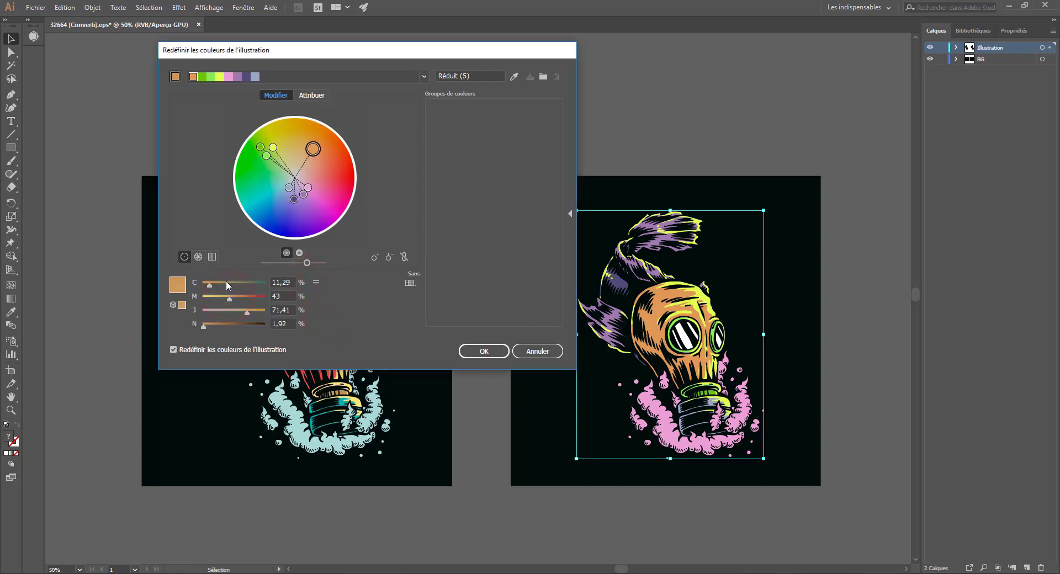
pyautogui.click(226, 282)
pyautogui.click(232, 310)
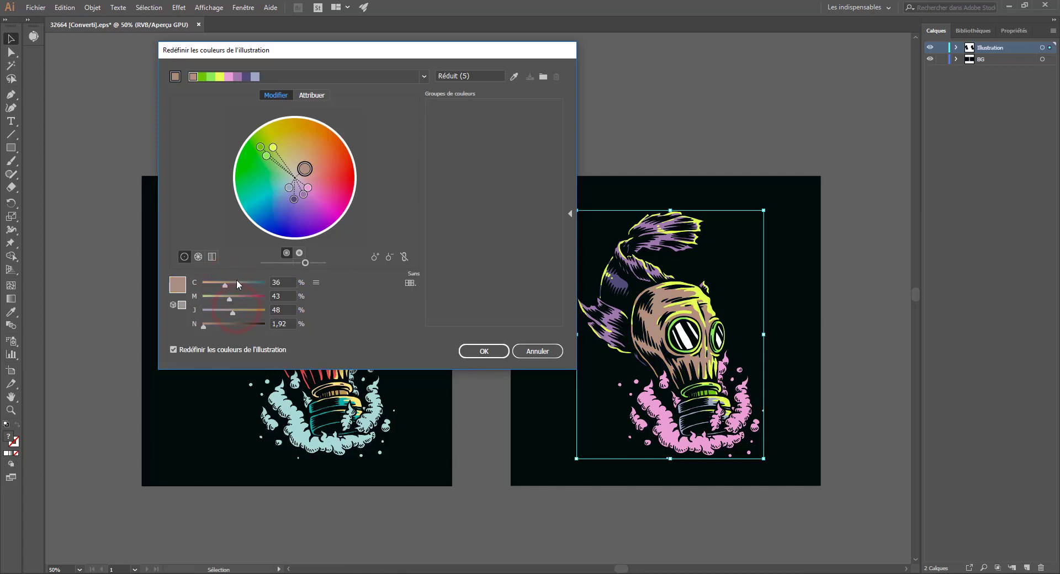
# Step: Apply the recolouring to the duplicate fish and deselect it to compare it with the original
pyautogui.click(478, 349)
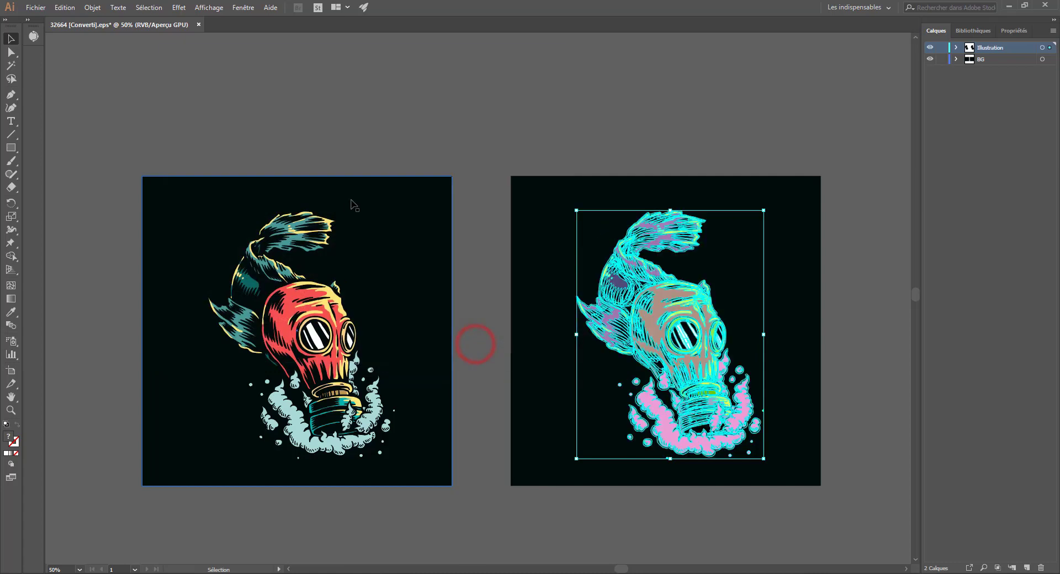
pyautogui.click(460, 228)
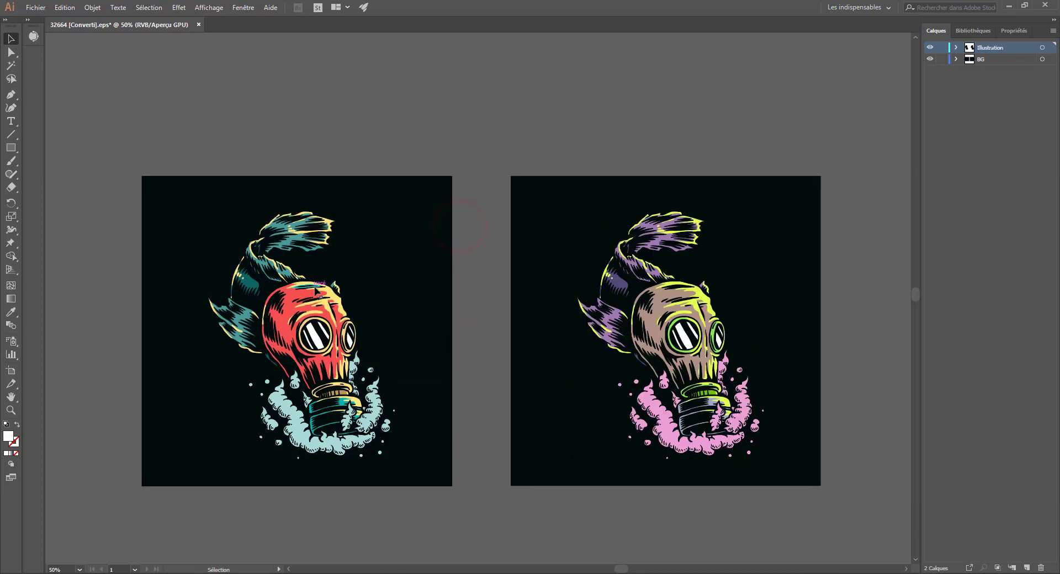
pyautogui.scroll(-1, 386, 275)
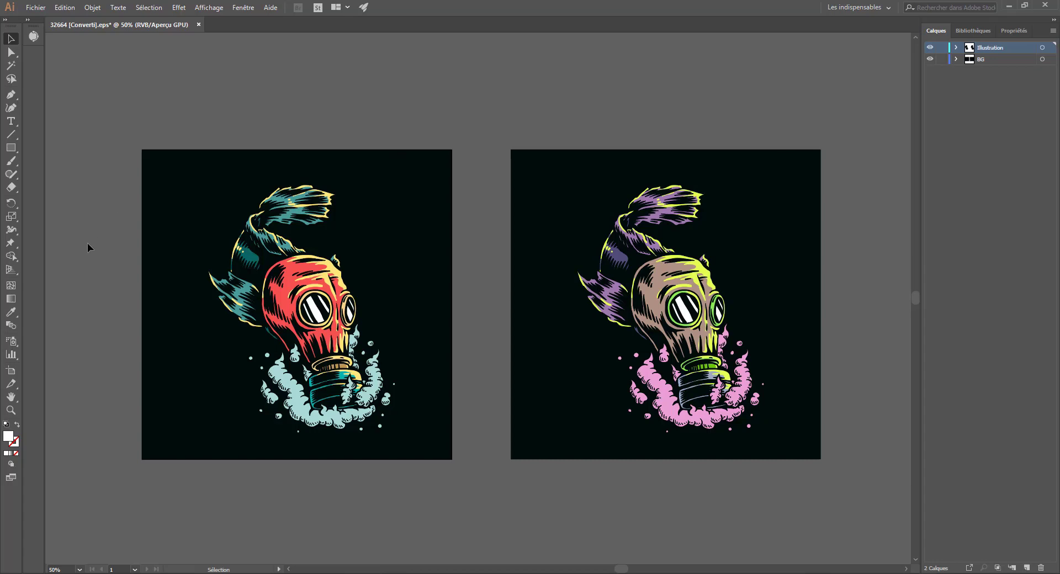
pyautogui.scroll(1, 83, 240)
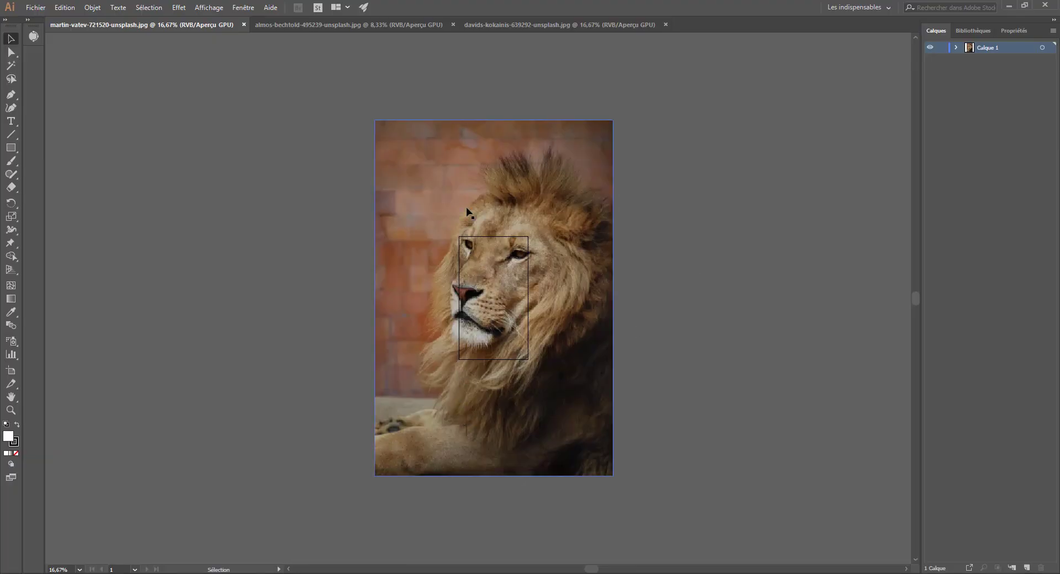
# Step: Look through the open photos, return to the lion image and vectorise it with the 6 couleurs preset
pyautogui.click(375, 22)
pyautogui.click(495, 24)
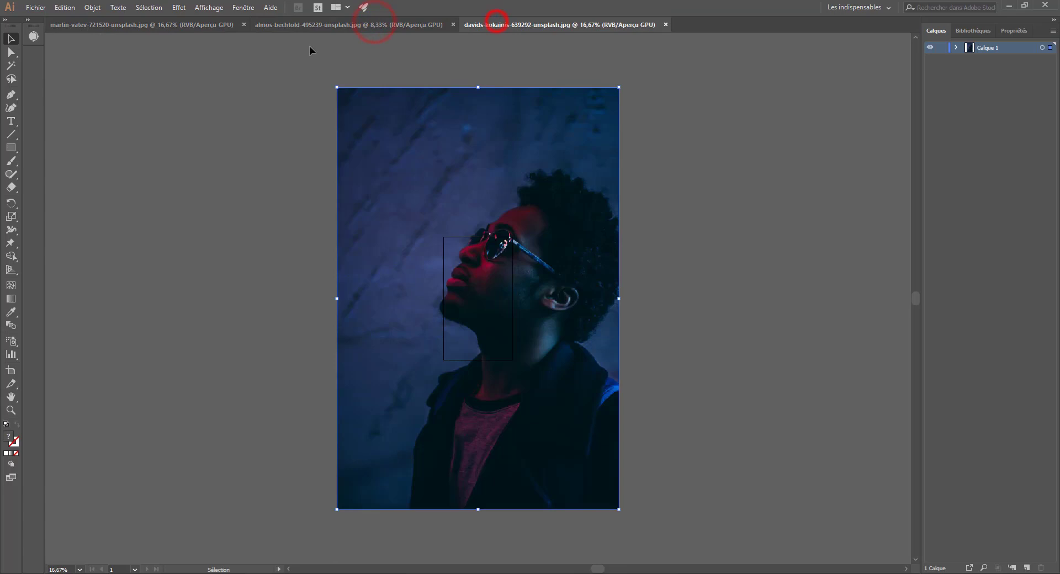
pyautogui.click(129, 26)
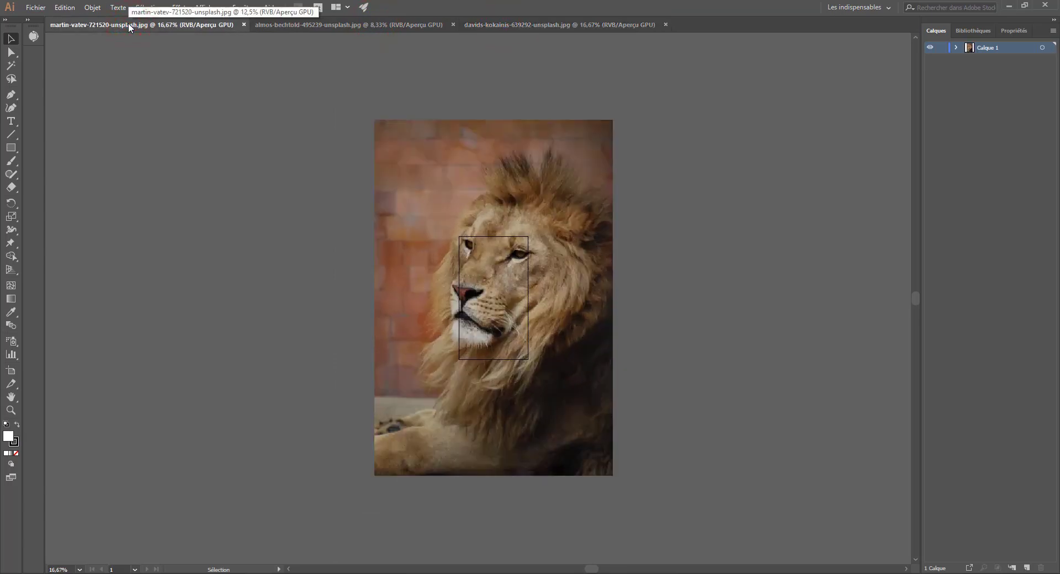
pyautogui.click(581, 177)
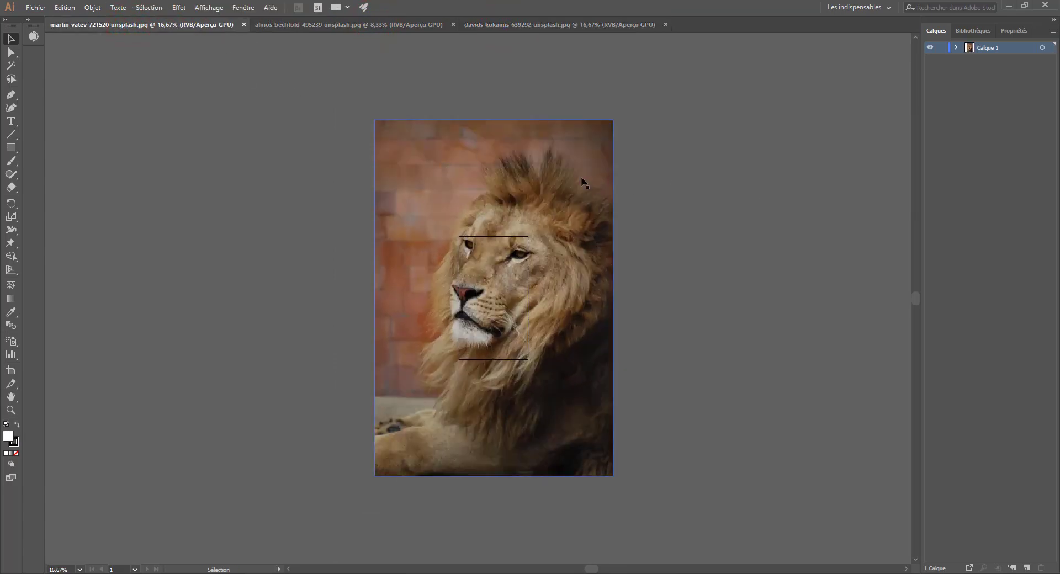
pyautogui.click(974, 31)
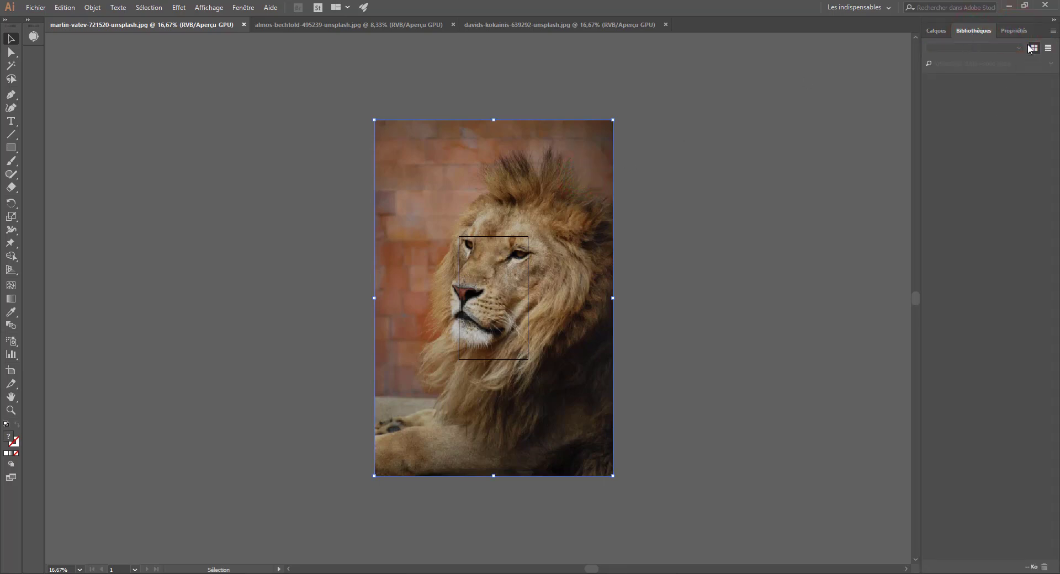
pyautogui.click(1015, 31)
pyautogui.click(965, 298)
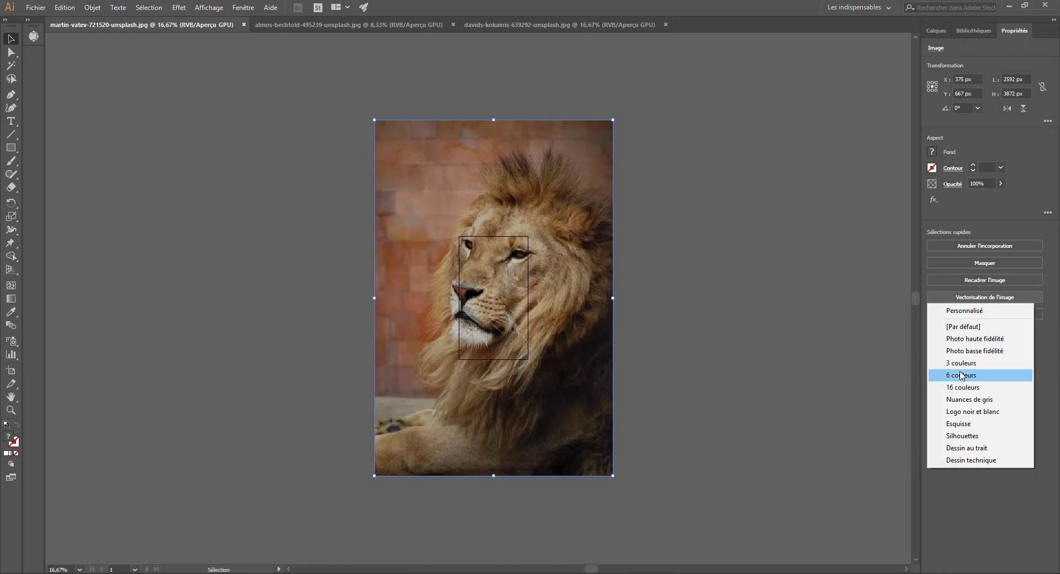
pyautogui.click(961, 375)
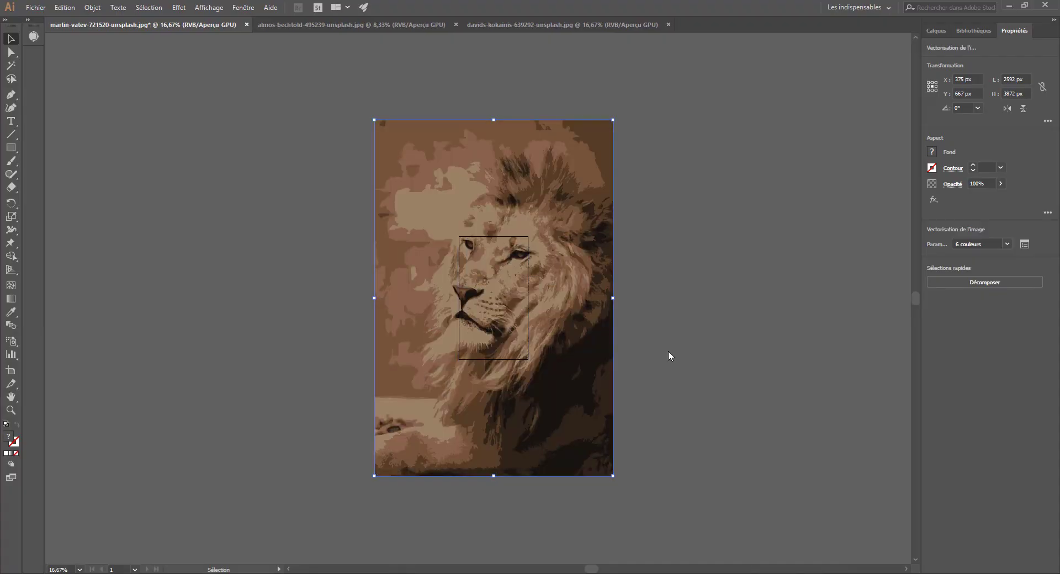
pyautogui.scroll(2, 668, 351)
pyautogui.scroll(-1, 667, 353)
pyautogui.hotkey('ctrl', '+')
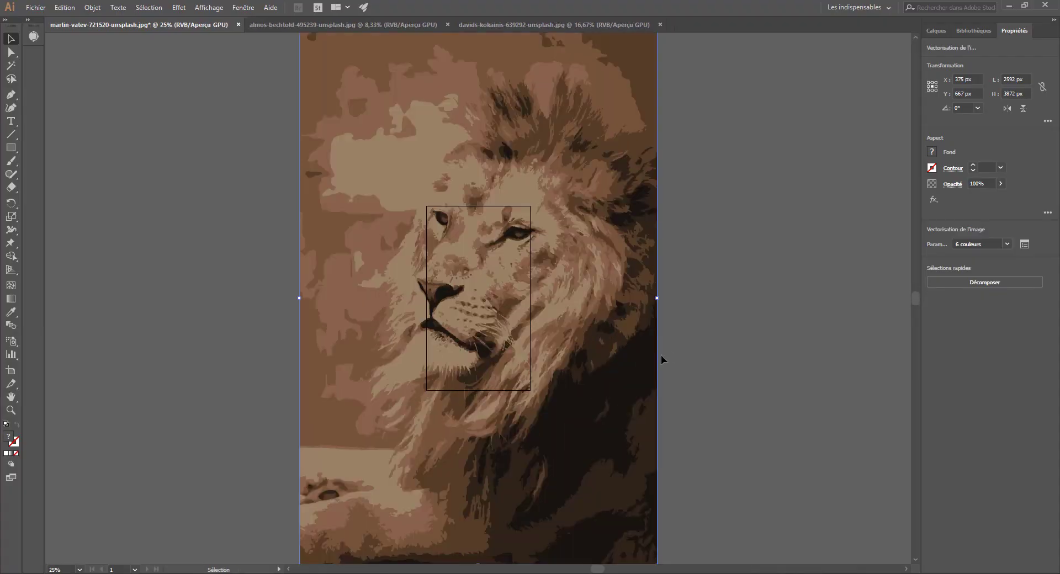
pyautogui.hotkey('ctrl', '-')
pyautogui.moveTo(633, 367); pyautogui.dragTo(559, 353)
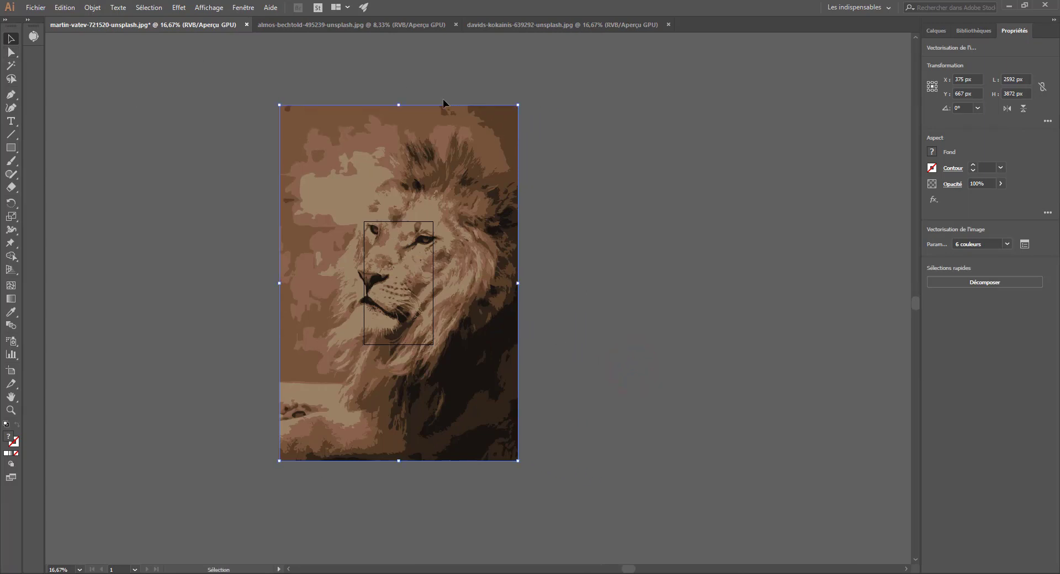
# Step: Scale the vectorised lion down proportionally around its centre to about 940 × 1405 px
pyautogui.moveTo(518, 105); pyautogui.dragTo(365, 244)
pyautogui.hotkey('ctrl', '+')
pyautogui.hotkey('ctrl', '+')
pyautogui.hotkey('ctrl', '+')
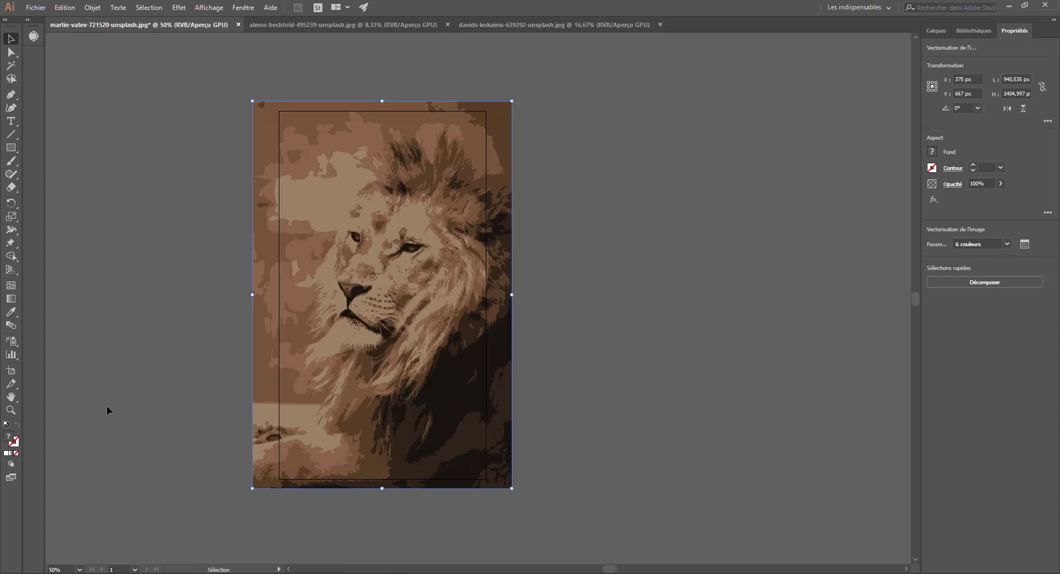
# Step: Resize the artboard to the lion image's edges, 940,54 × 1405 px, and deselect everything
pyautogui.click(11, 372)
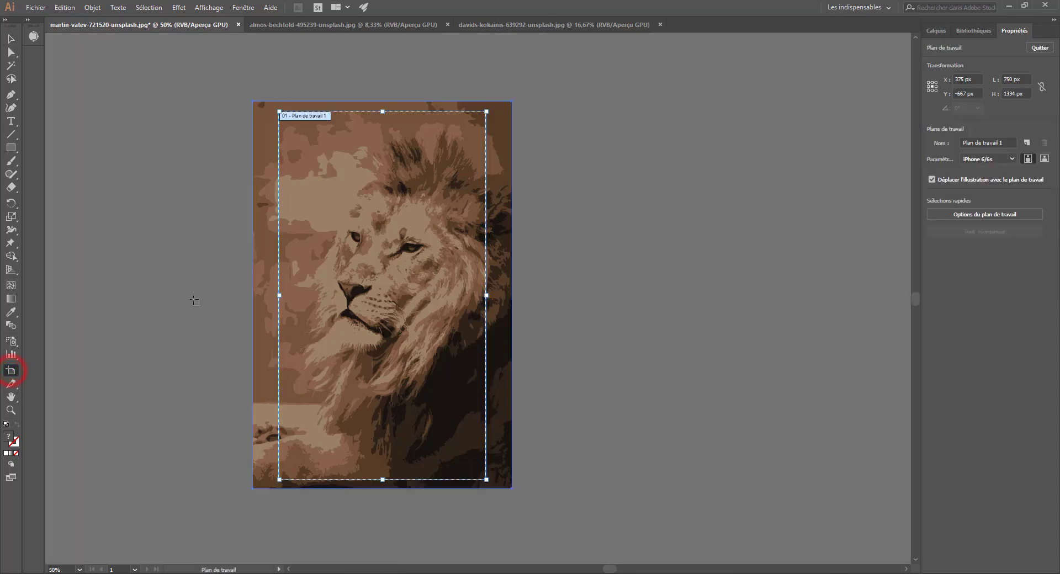
pyautogui.moveTo(279, 112); pyautogui.dragTo(252, 101)
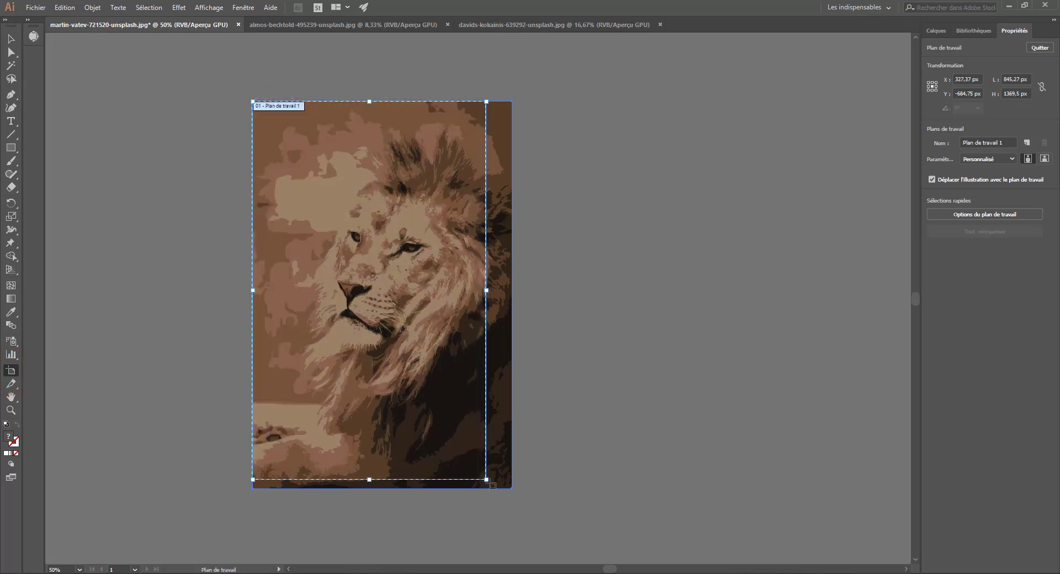
pyautogui.moveTo(486, 480); pyautogui.dragTo(513, 490)
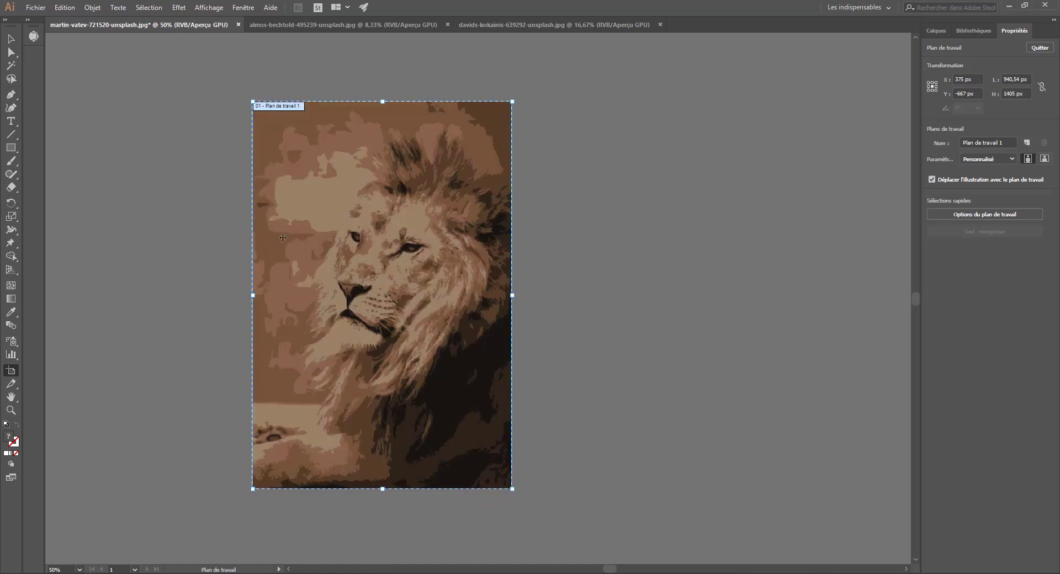
pyautogui.click(11, 37)
pyautogui.click(117, 251)
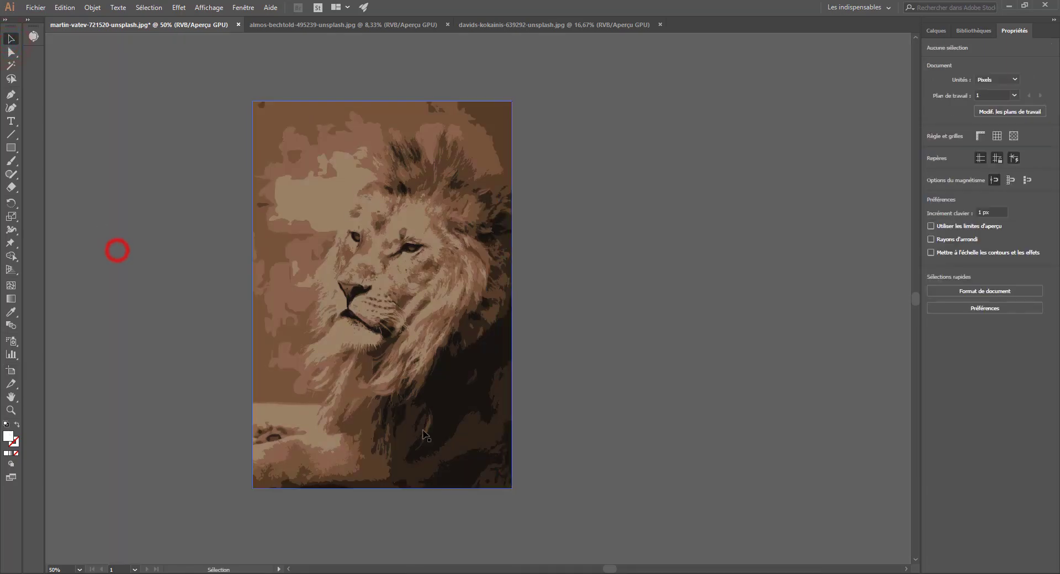
# Step: Check the lion's vectorisation settings, expand the tracing into editable paths and reselect the resulting group
pyautogui.click(430, 386)
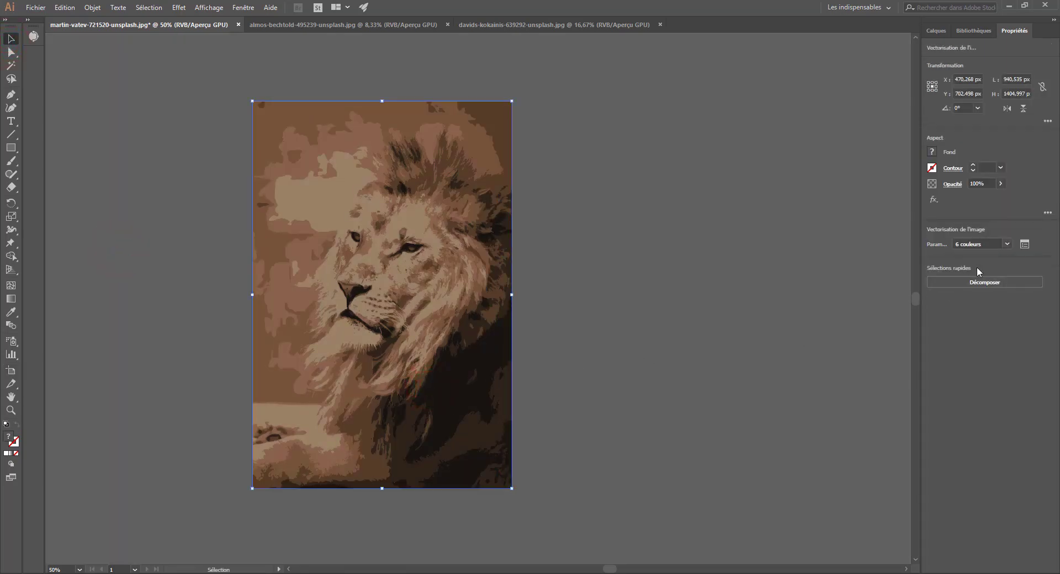
pyautogui.click(1023, 244)
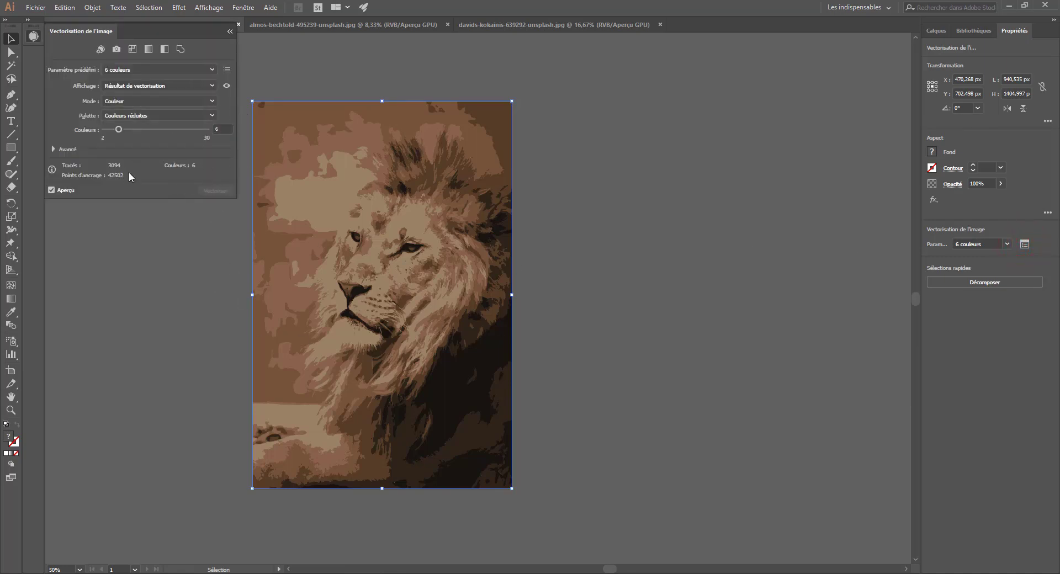
pyautogui.click(983, 283)
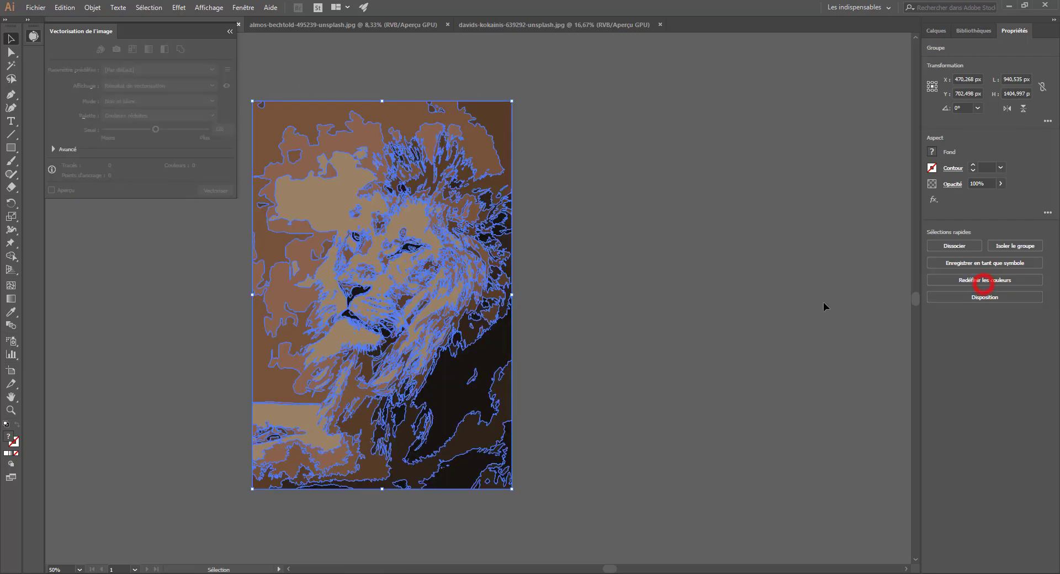
pyautogui.click(612, 270)
pyautogui.click(327, 196)
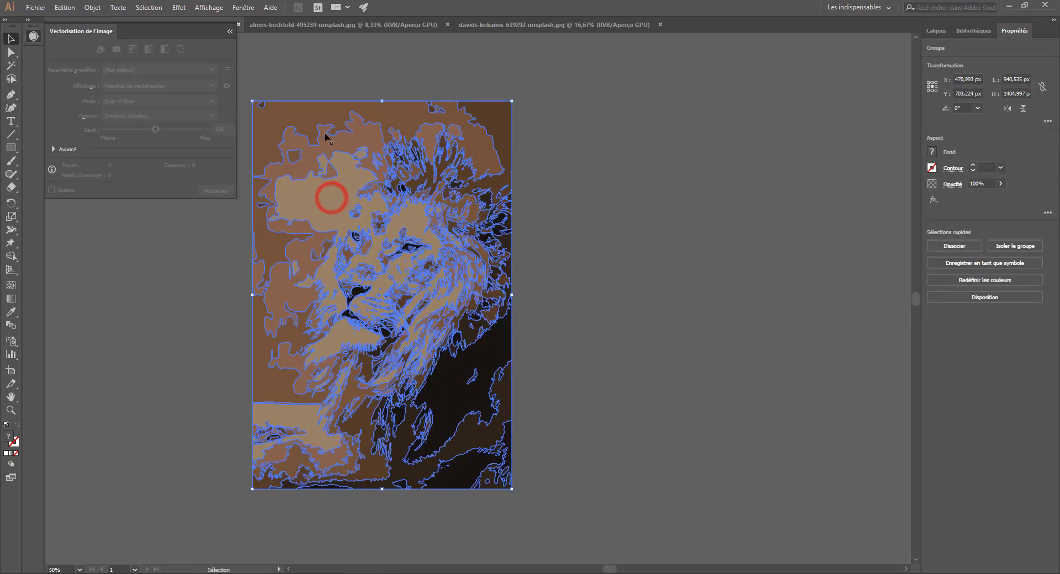
pyautogui.click(34, 37)
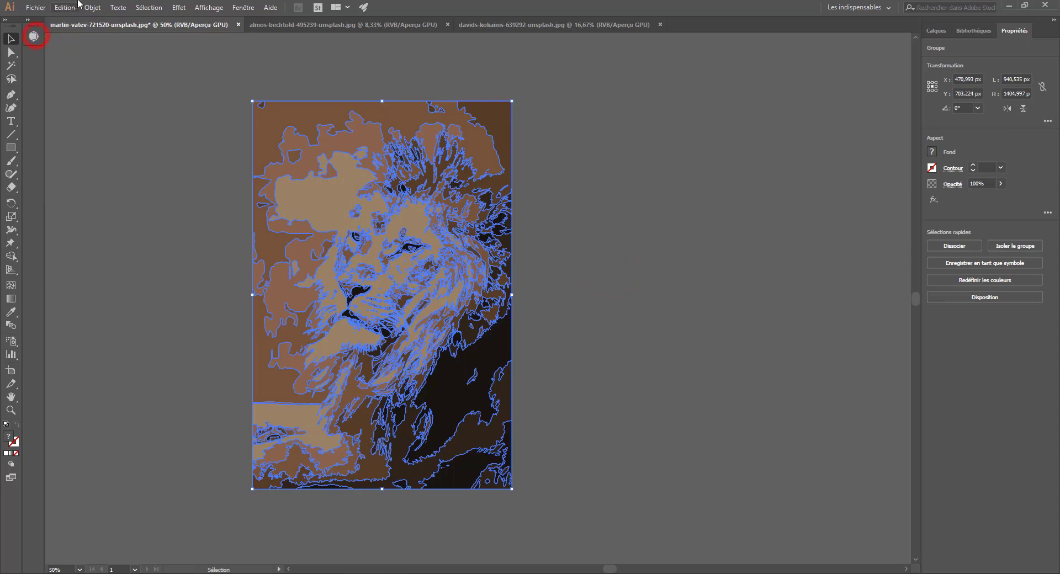
# Step: Start recolouring the lion artwork in colour wheel editing mode and raise the overall brightness
pyautogui.click(65, 8)
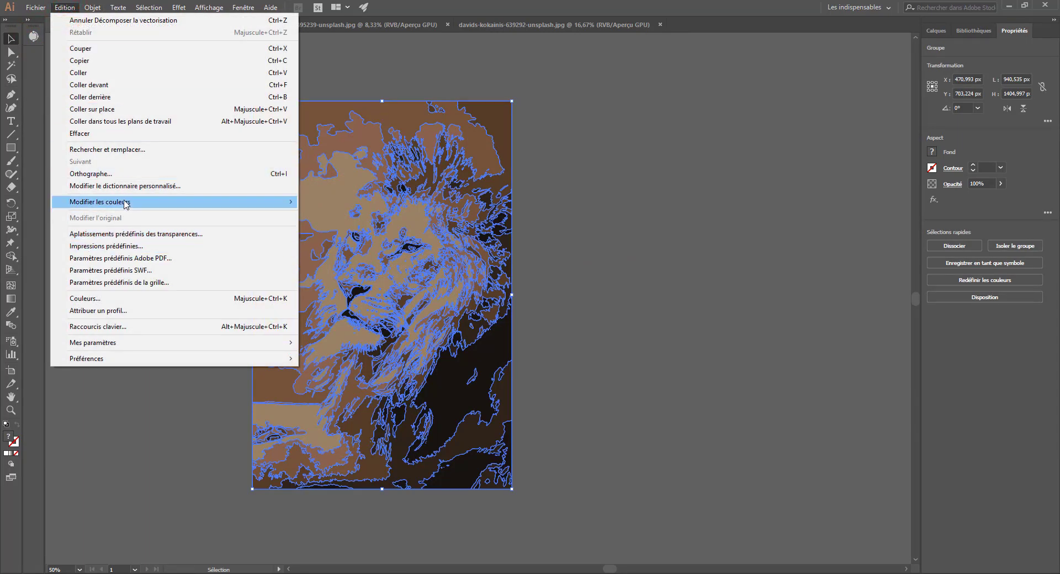
pyautogui.moveTo(182, 203)
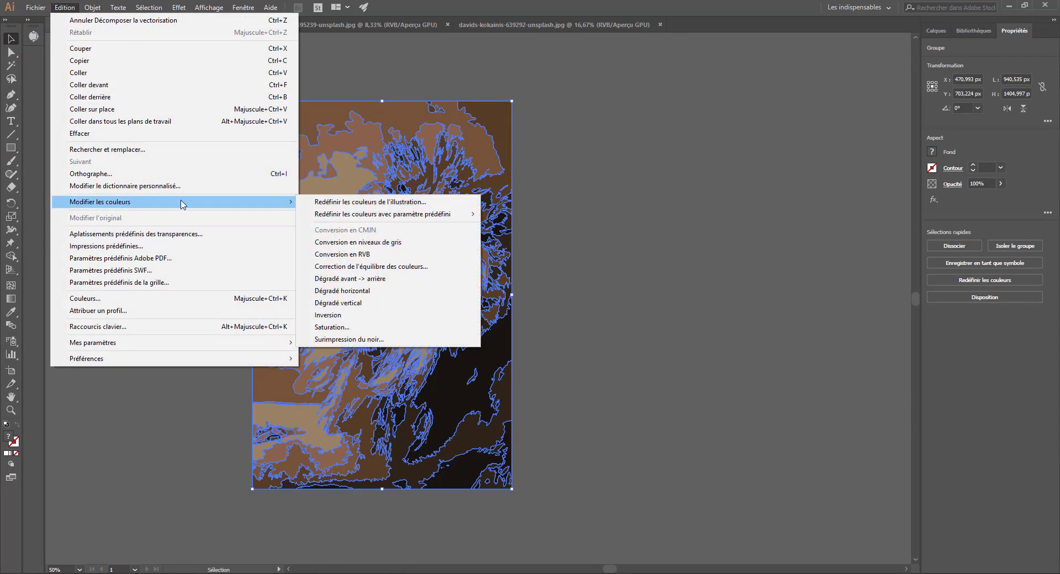
pyautogui.click(381, 202)
pyautogui.moveTo(268, 50); pyautogui.dragTo(581, 62)
pyautogui.click(650, 108)
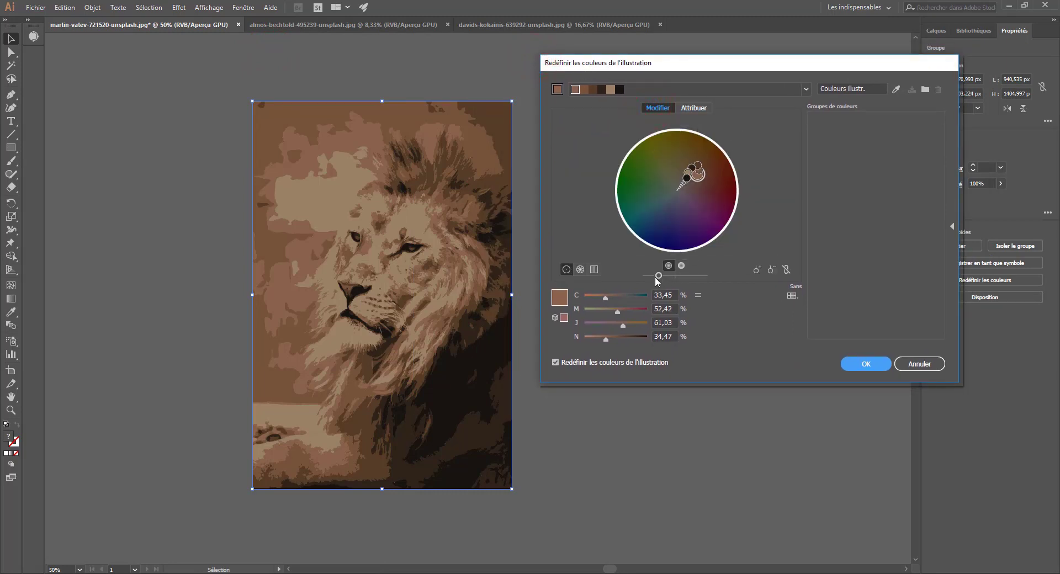
pyautogui.moveTo(660, 276); pyautogui.dragTo(672, 275)
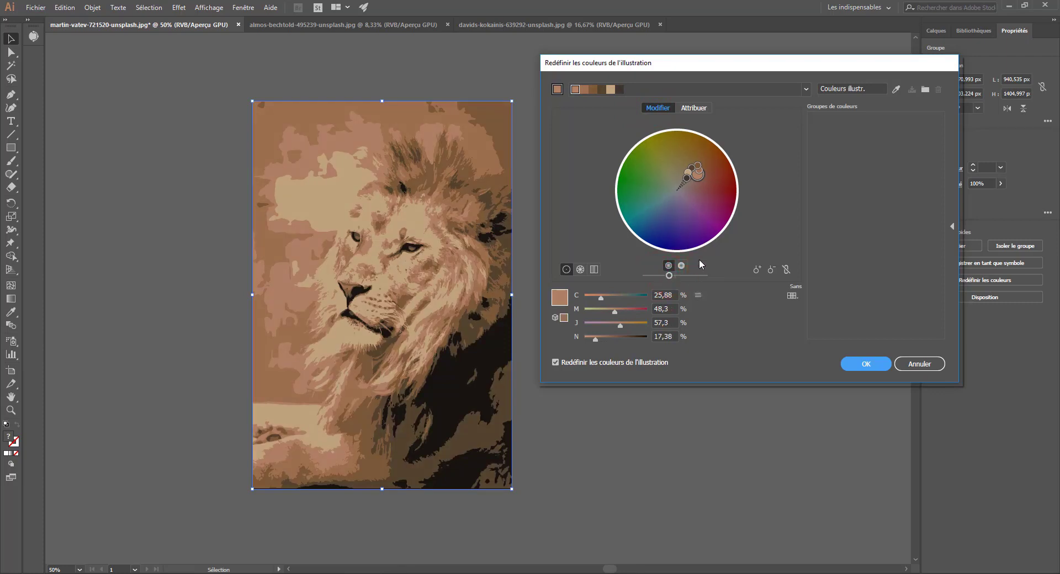
# Step: Shift the lion's browns to greens and blues, setting the shadow green to J 66% and N 32% and adjusting its magenta and cyan
pyautogui.moveTo(698, 173)
pyautogui.mouseDown()
pyautogui.moveTo(683, 229)
pyautogui.moveTo(699, 226)
pyautogui.moveTo(650, 191)
pyautogui.mouseUp()
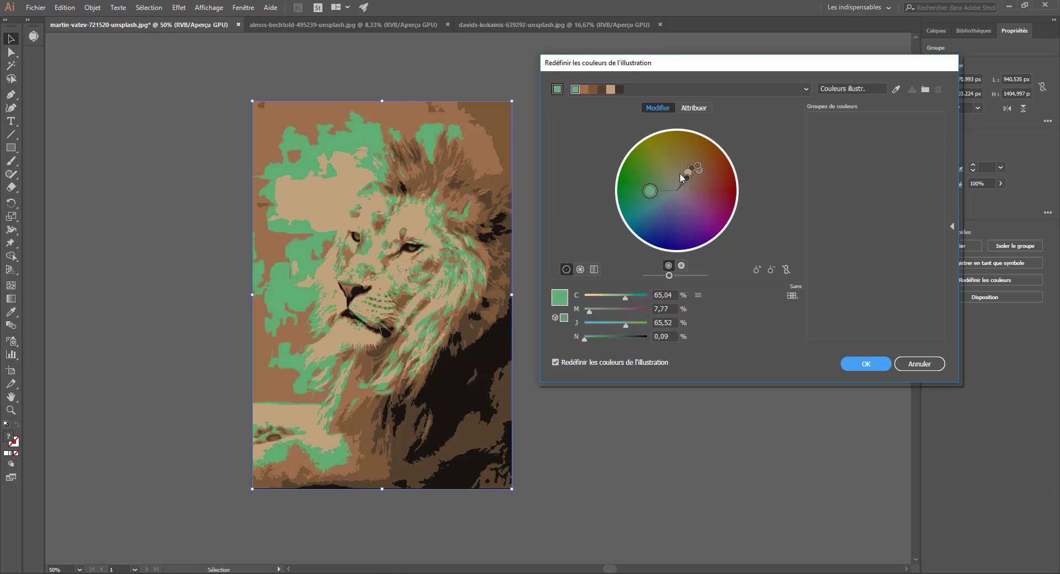
pyautogui.click(685, 179)
pyautogui.moveTo(649, 179)
pyautogui.mouseDown()
pyautogui.moveTo(670, 183)
pyautogui.moveTo(635, 163)
pyautogui.moveTo(668, 167)
pyautogui.moveTo(655, 205)
pyautogui.moveTo(673, 208)
pyautogui.moveTo(632, 188)
pyautogui.moveTo(635, 203)
pyautogui.mouseUp()
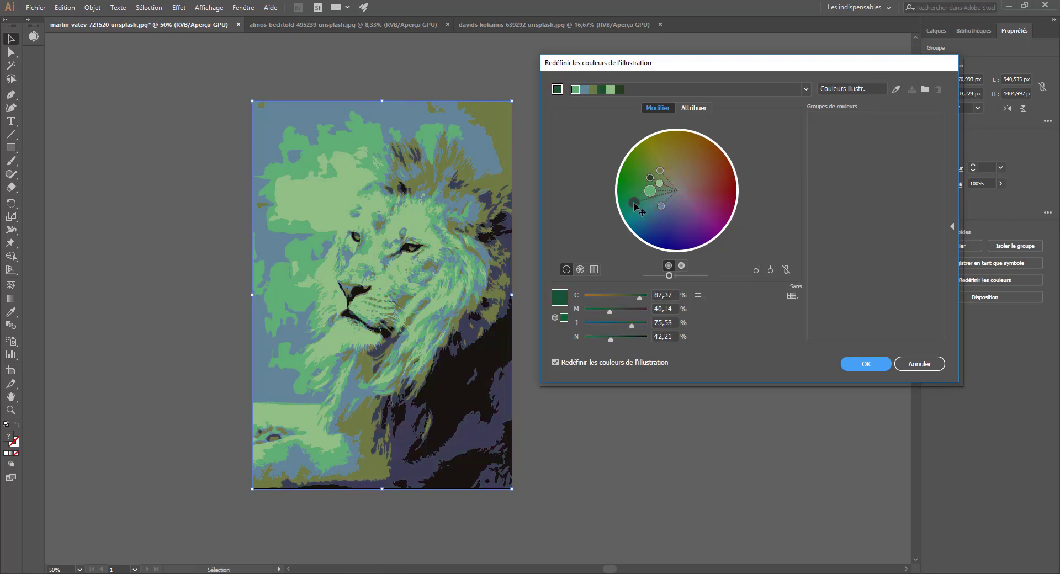
pyautogui.moveTo(618, 337); pyautogui.dragTo(606, 339)
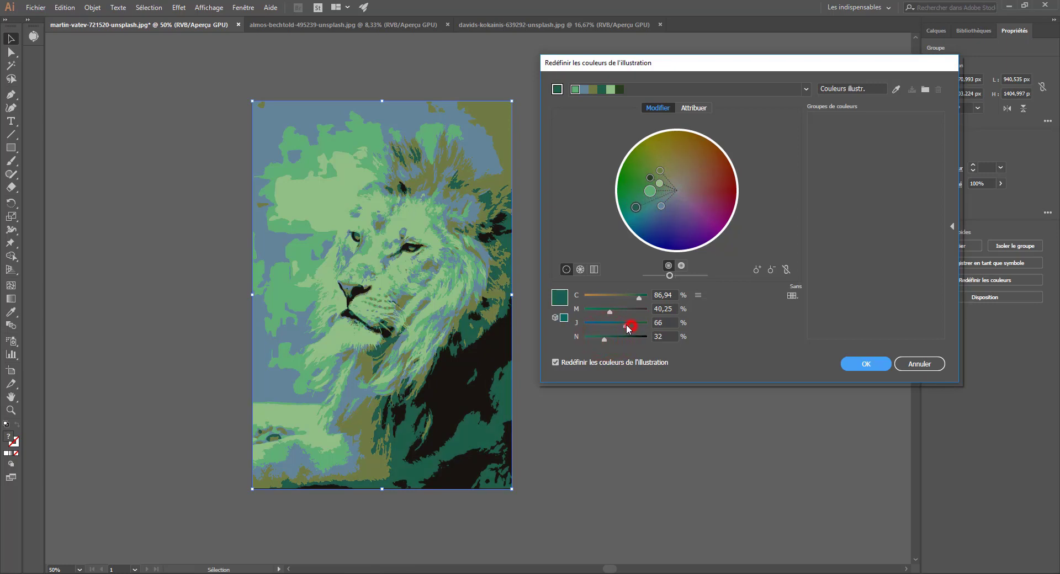
pyautogui.moveTo(615, 310); pyautogui.dragTo(635, 297)
# Step: Change the blue background tone to green at C 81,46%, M 11,11%, J 75,6% and darken it slightly with black
pyautogui.moveTo(662, 206)
pyautogui.mouseDown()
pyautogui.moveTo(639, 220)
pyautogui.moveTo(658, 223)
pyautogui.moveTo(624, 209)
pyautogui.mouseUp()
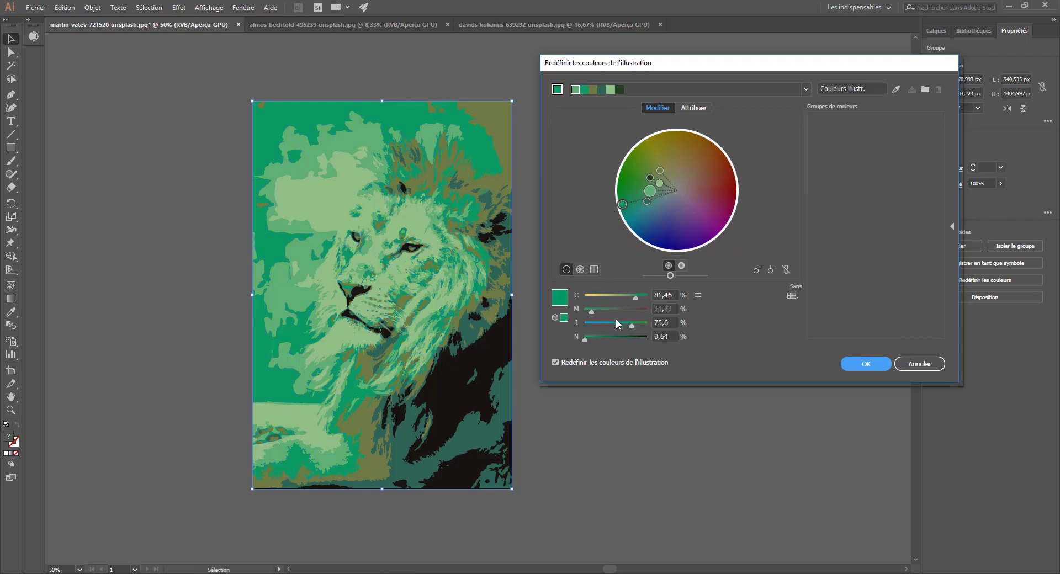
pyautogui.click(614, 337)
pyautogui.click(598, 337)
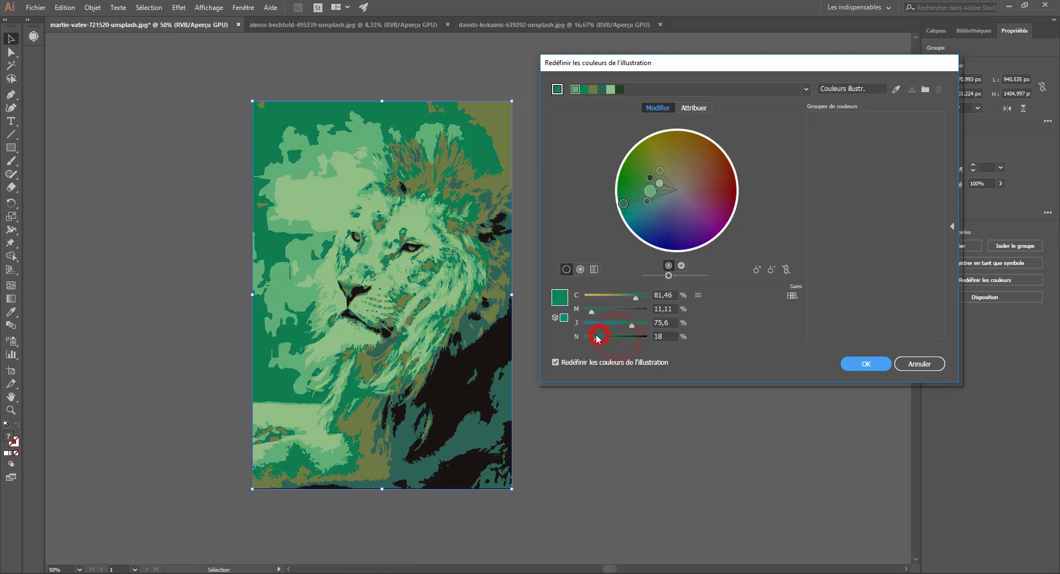
pyautogui.moveTo(598, 338); pyautogui.dragTo(593, 339)
# Step: Turn the olive mane tone into dark blue at C 94,73%, M 36%, J 26,04%, N 58%
pyautogui.moveTo(653, 183)
pyautogui.mouseDown()
pyautogui.moveTo(636, 192)
pyautogui.moveTo(654, 168)
pyautogui.moveTo(640, 168)
pyautogui.moveTo(641, 186)
pyautogui.moveTo(668, 205)
pyautogui.moveTo(660, 236)
pyautogui.moveTo(647, 227)
pyautogui.mouseUp()
pyautogui.click(653, 172)
pyautogui.moveTo(613, 339)
pyautogui.mouseDown()
pyautogui.moveTo(634, 342)
pyautogui.moveTo(621, 339)
pyautogui.moveTo(610, 313)
pyautogui.mouseUp()
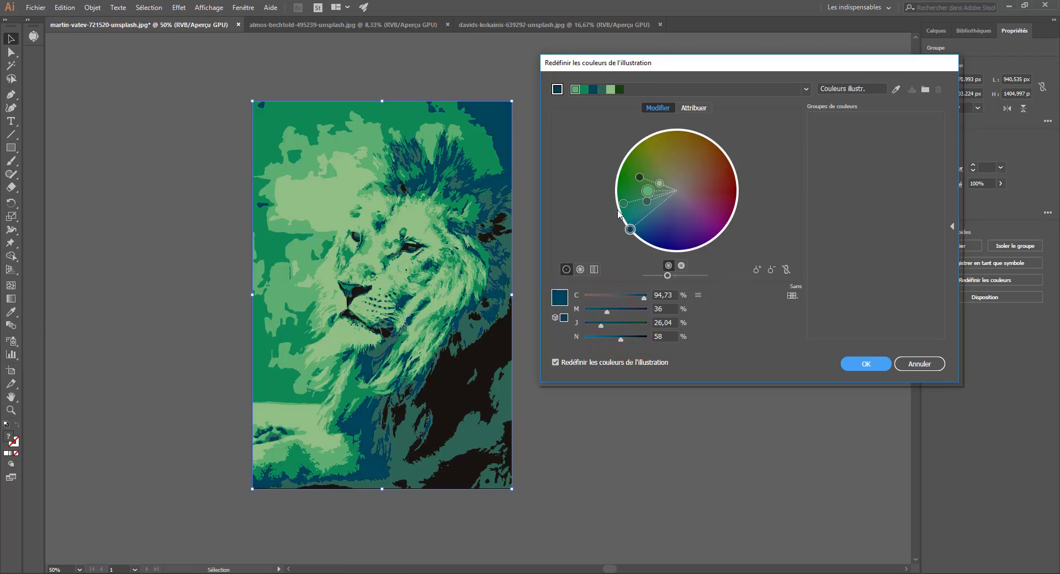
# Step: Tune the darkest green and set the shadow teal to C 76,43%, M 38,92%, J 54%, N 32,18%, saving the palette as a colour group
pyautogui.moveTo(639, 177); pyautogui.dragTo(634, 168)
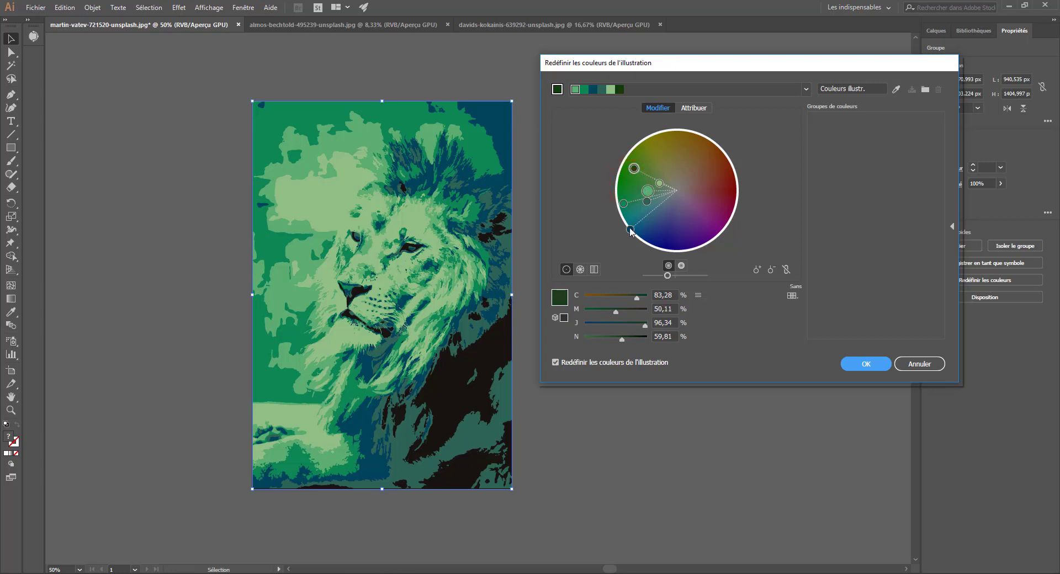
pyautogui.moveTo(624, 204); pyautogui.dragTo(653, 202)
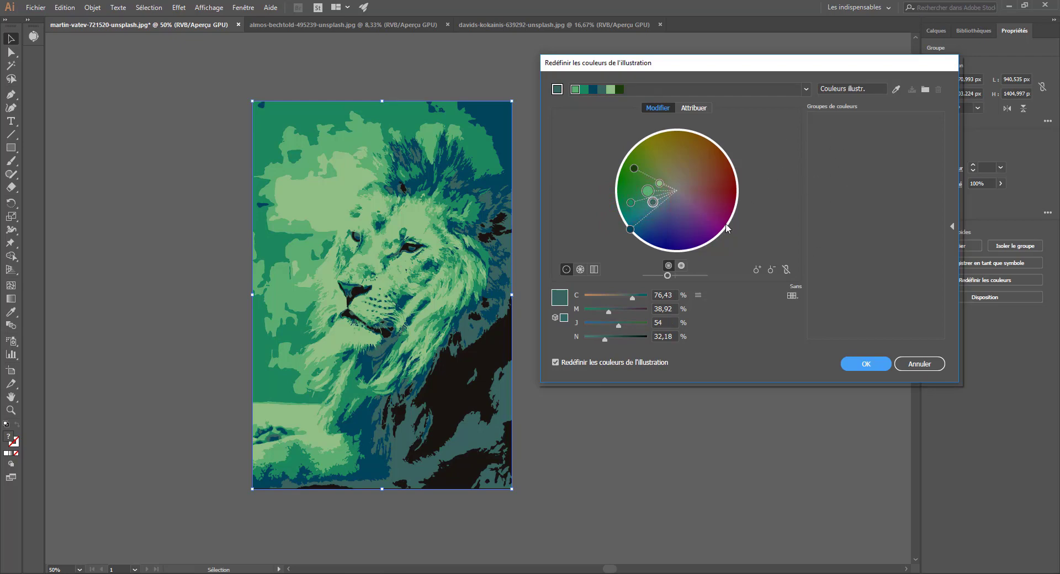
pyautogui.click(898, 90)
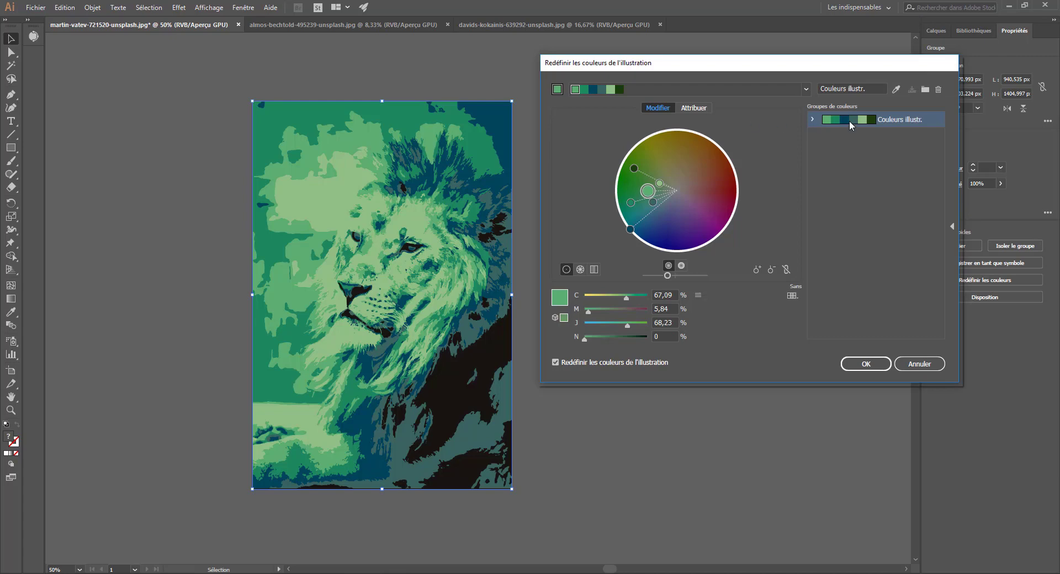
# Step: Build a contrasting palette by moving the light greens to pink and orange, the darkest green to brown and the shadow teal to olive green
pyautogui.moveTo(648, 191)
pyautogui.mouseDown()
pyautogui.moveTo(734, 190)
pyautogui.moveTo(705, 197)
pyautogui.moveTo(706, 169)
pyautogui.mouseUp()
pyautogui.click(651, 185)
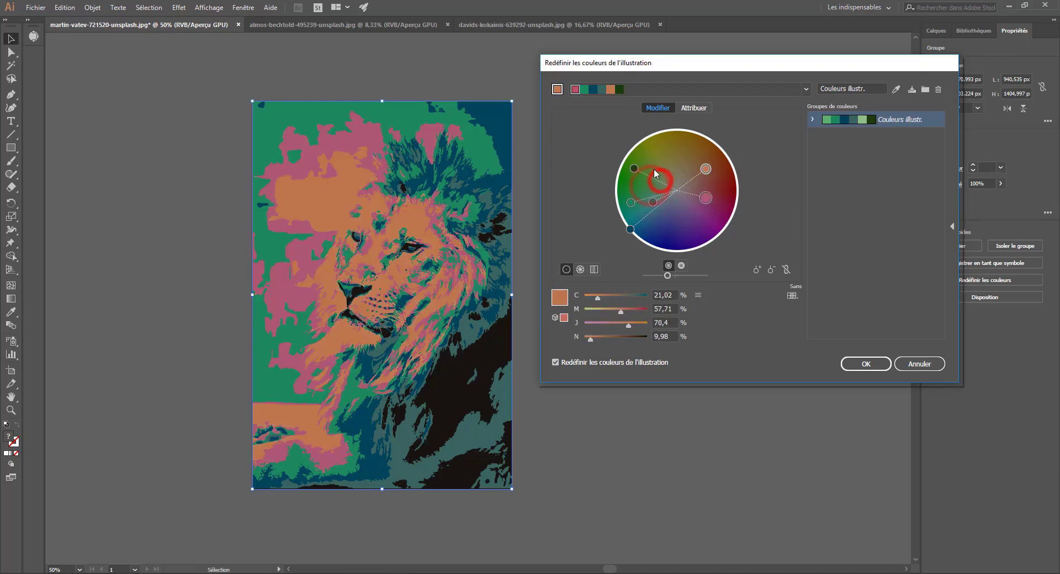
pyautogui.moveTo(635, 168)
pyautogui.mouseDown()
pyautogui.moveTo(687, 152)
pyautogui.moveTo(689, 170)
pyautogui.moveTo(711, 183)
pyautogui.moveTo(666, 156)
pyautogui.moveTo(676, 147)
pyautogui.mouseUp()
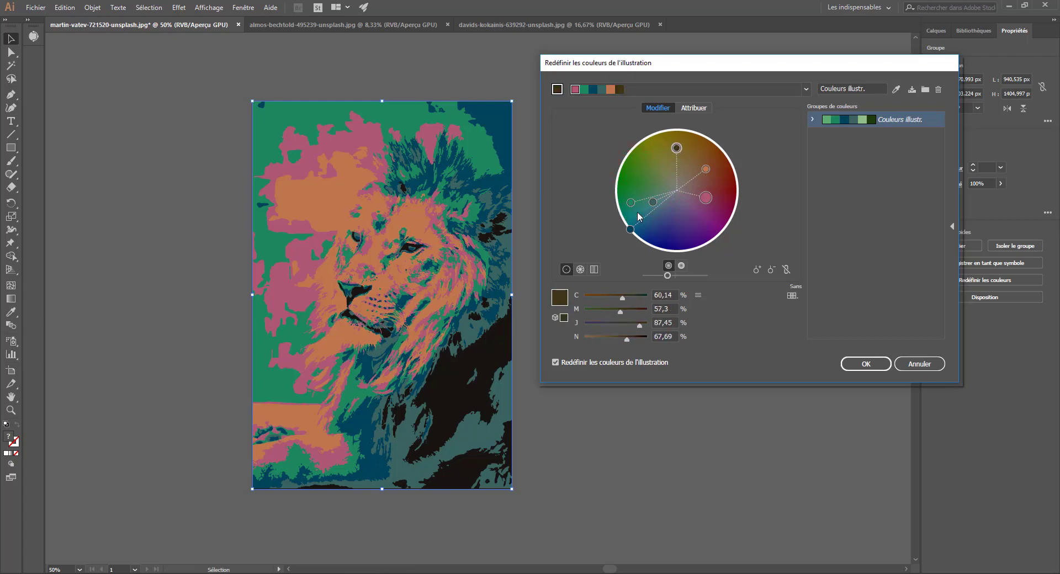
pyautogui.moveTo(652, 205)
pyautogui.mouseDown()
pyautogui.moveTo(679, 237)
pyautogui.moveTo(653, 177)
pyautogui.mouseUp()
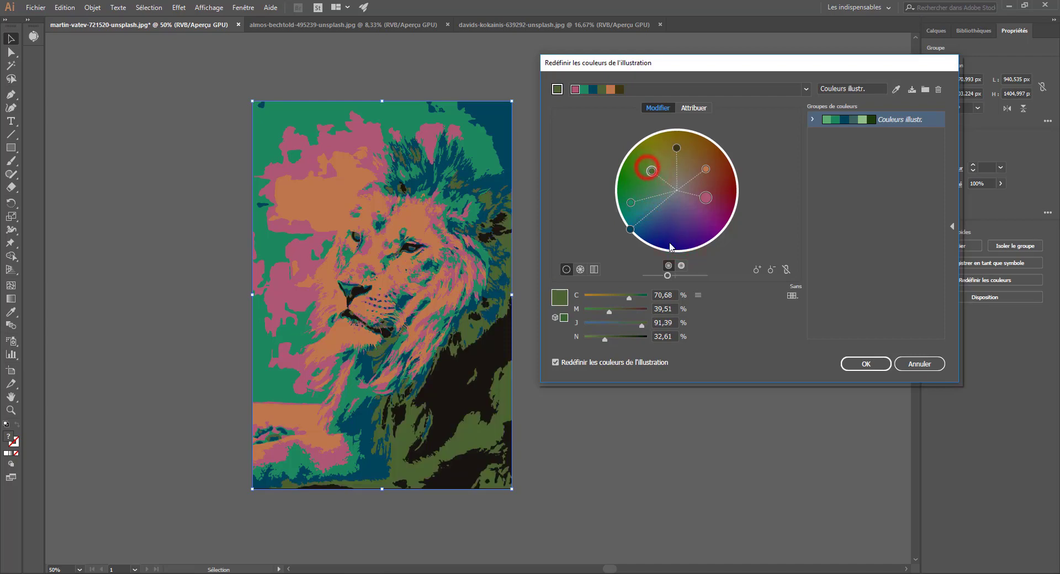
# Step: Raise the overall brightness slightly and shift the background to vivid green, the mane blue to violet and the shadows to leaf green
pyautogui.moveTo(667, 275); pyautogui.dragTo(673, 275)
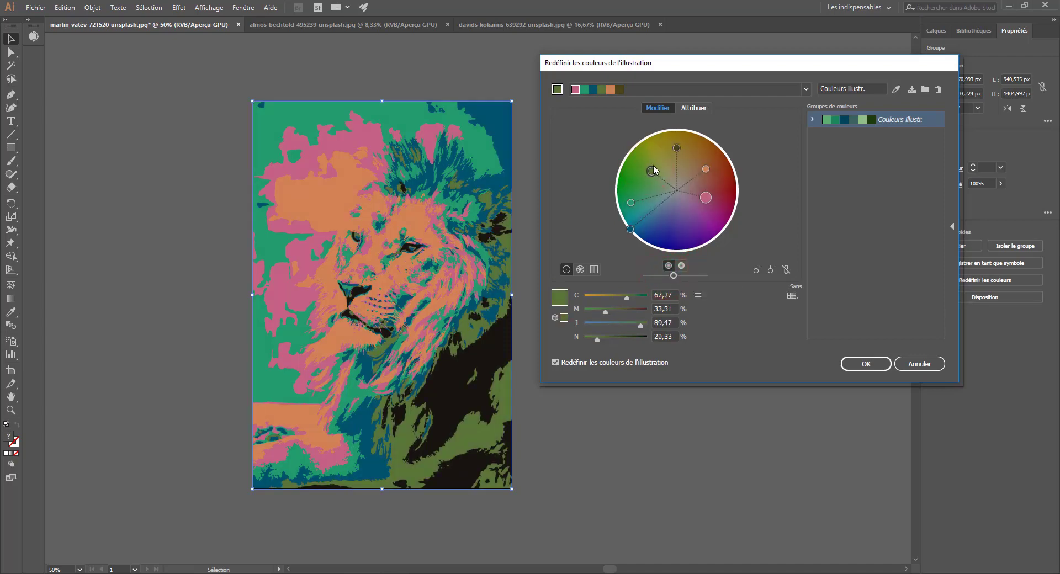
pyautogui.moveTo(654, 170); pyautogui.dragTo(661, 162)
pyautogui.click(632, 204)
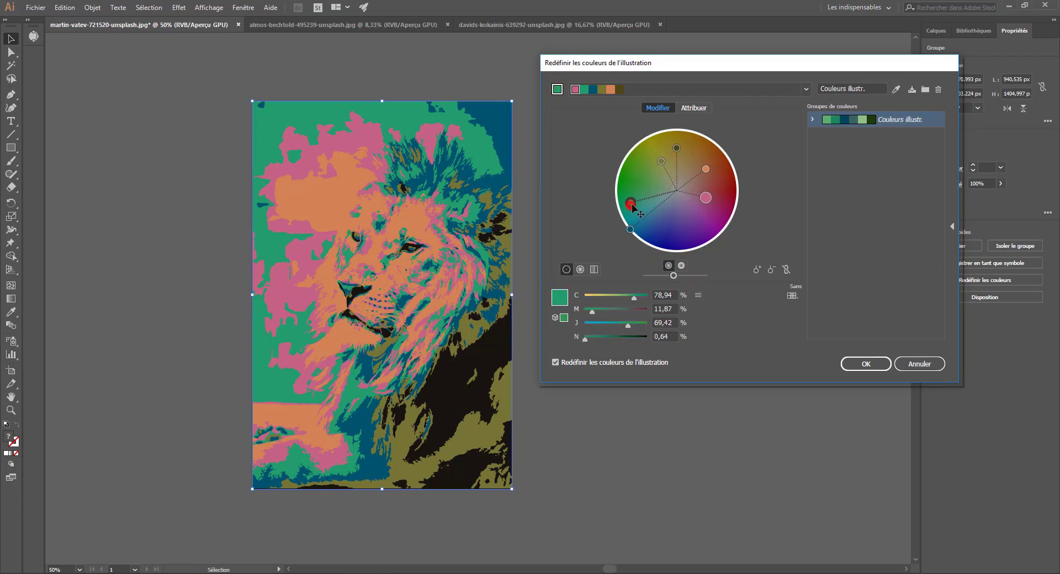
pyautogui.moveTo(632, 207)
pyautogui.mouseDown()
pyautogui.moveTo(681, 220)
pyautogui.moveTo(622, 200)
pyautogui.mouseUp()
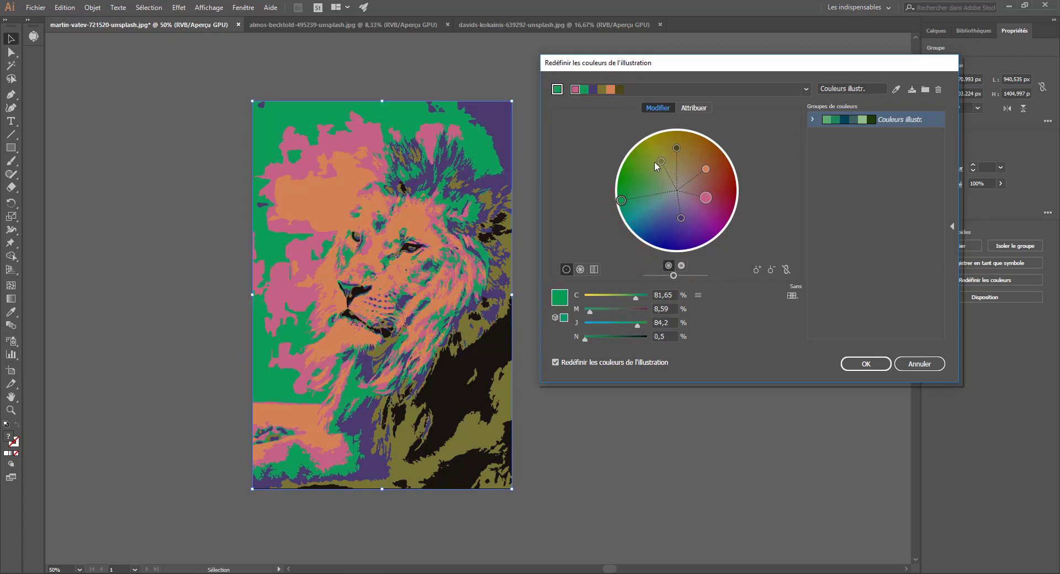
pyautogui.moveTo(660, 162)
pyautogui.mouseDown()
pyautogui.moveTo(637, 172)
pyautogui.moveTo(678, 148)
pyautogui.moveTo(660, 157)
pyautogui.mouseUp()
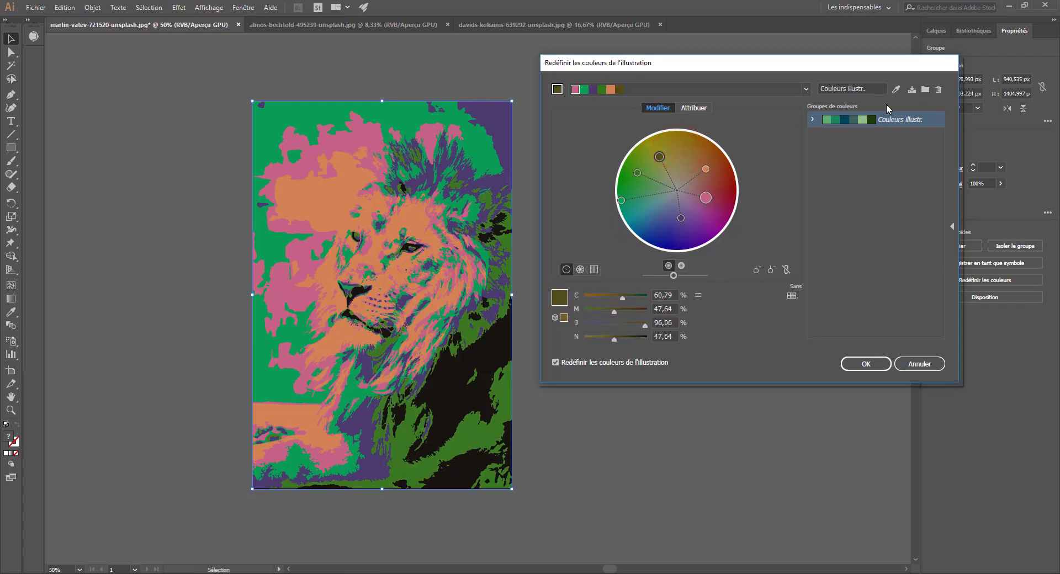
# Step: Save the pink and orange palette as a second colour group and compare both saved groups on the lion
pyautogui.click(925, 90)
pyautogui.click(847, 119)
pyautogui.click(836, 135)
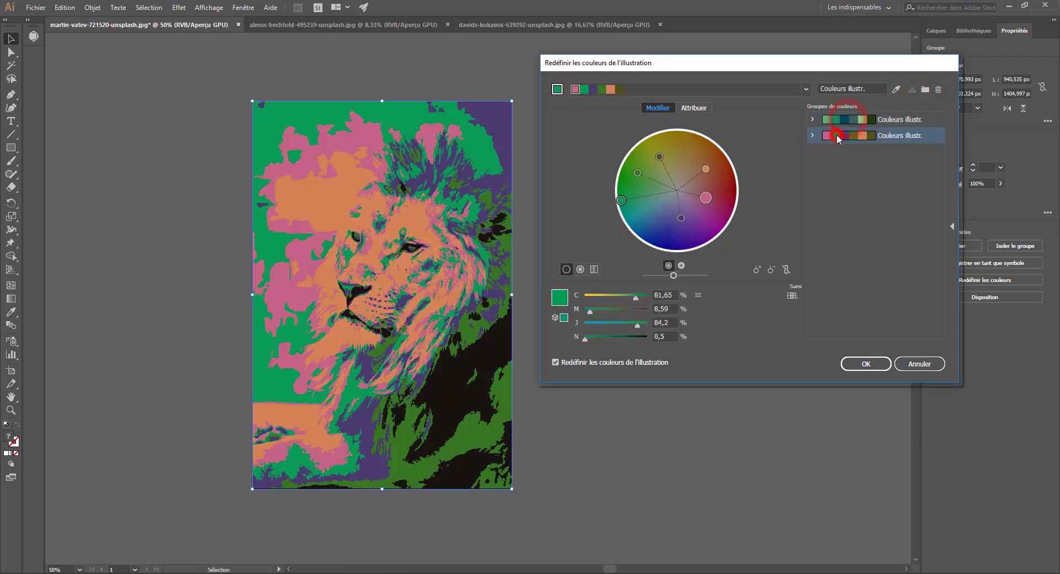
pyautogui.click(842, 119)
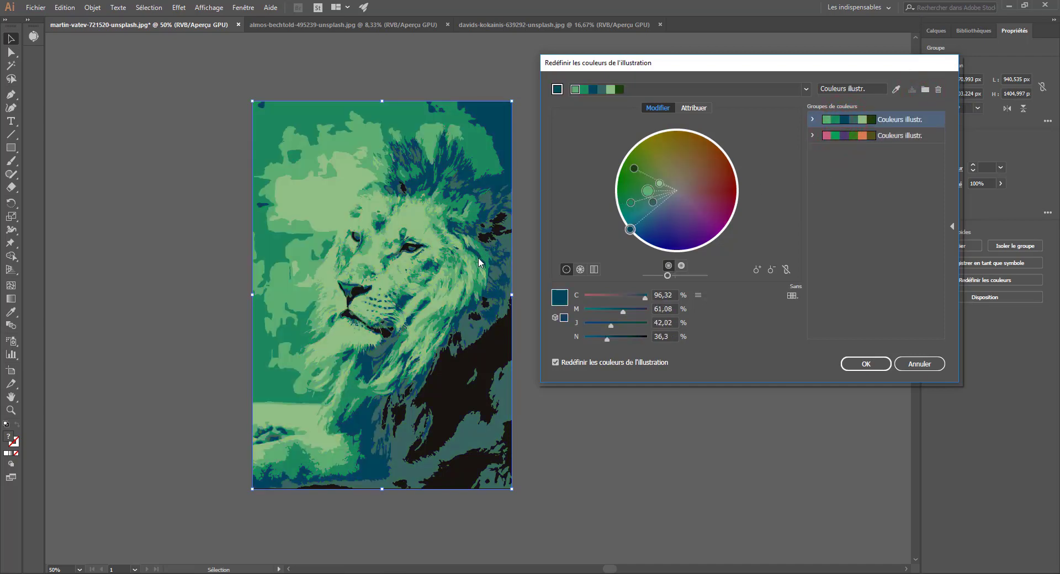
pyautogui.click(852, 137)
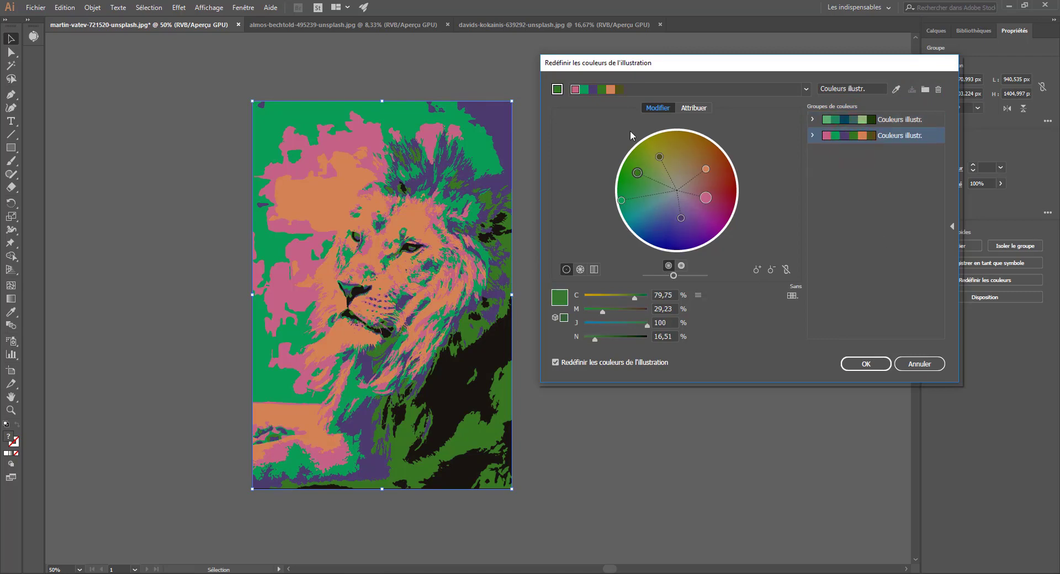
# Step: Reapply the green and blue colour group and shift the lightest green to C 40,27%, M 11,65%, J 62,18%, N 0,58%
pyautogui.click(870, 120)
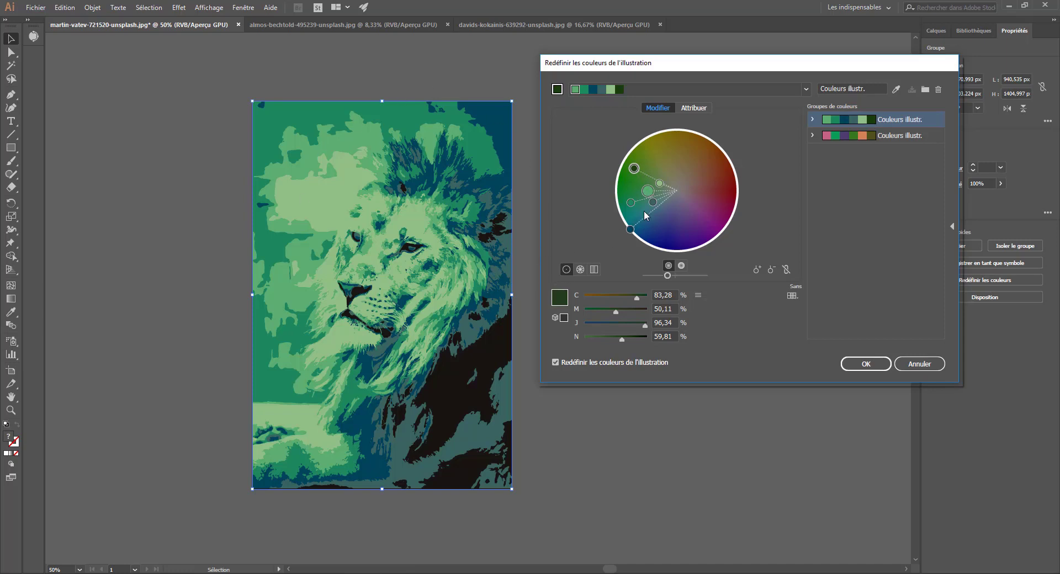
pyautogui.moveTo(637, 230)
pyautogui.mouseDown()
pyautogui.moveTo(624, 235)
pyautogui.moveTo(652, 205)
pyautogui.moveTo(639, 211)
pyautogui.moveTo(650, 209)
pyautogui.moveTo(639, 190)
pyautogui.moveTo(654, 167)
pyautogui.moveTo(661, 175)
pyautogui.mouseUp()
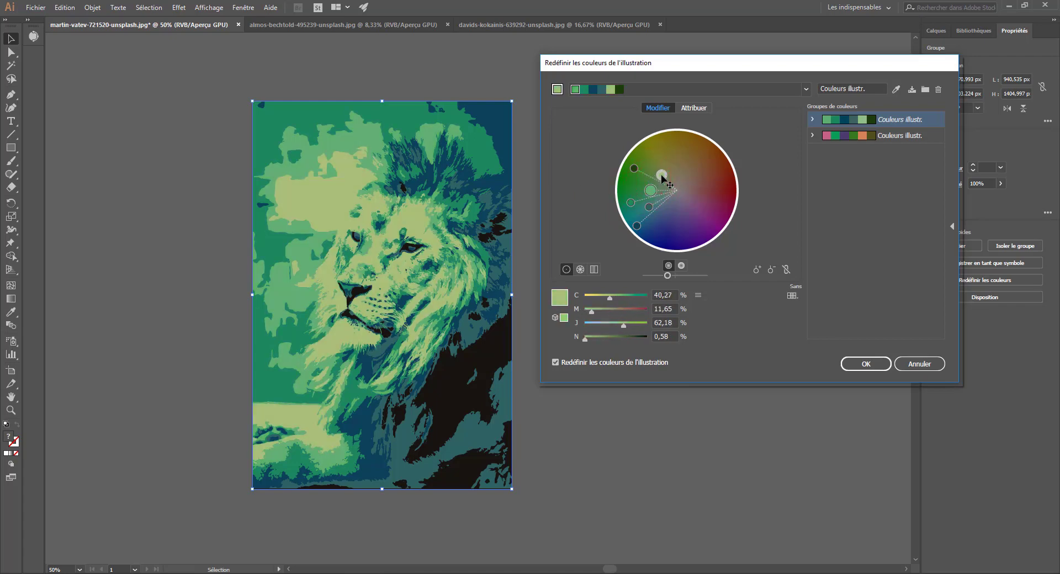
# Step: Apply the recolouring to the lion and save the changes to its green and blue colour group
pyautogui.click(859, 363)
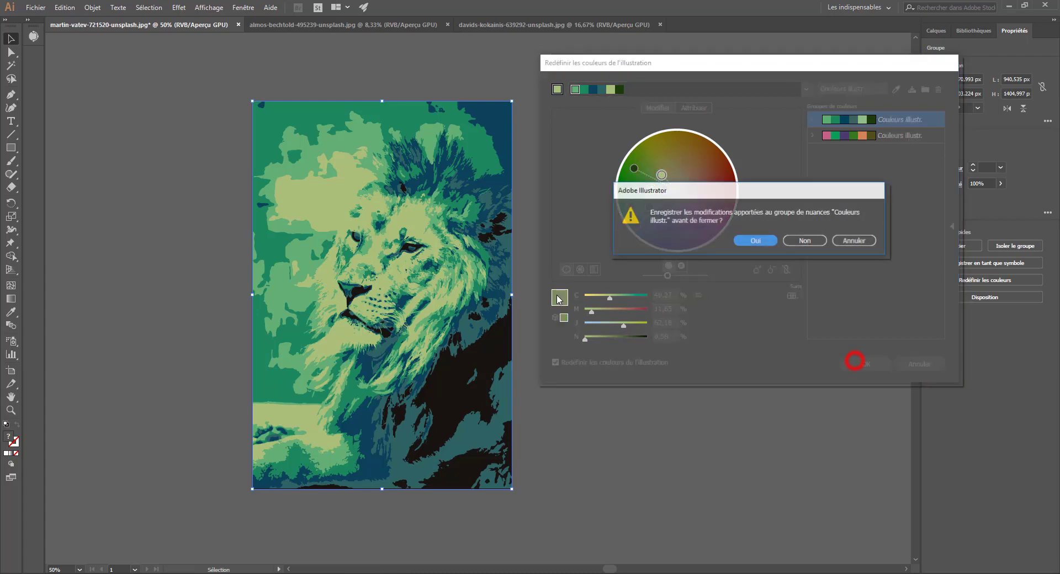
pyautogui.click(756, 241)
pyautogui.scroll(-1, 552, 274)
pyautogui.click(635, 273)
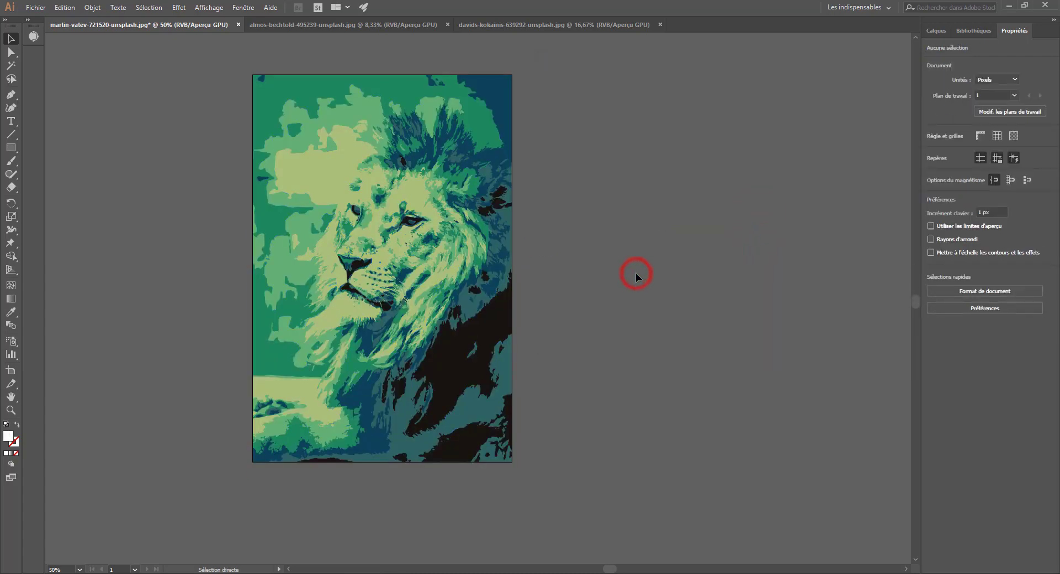
# Step: Draw a rectangle about 940.5 by 1405 px over the whole lion artwork, with no fill and a white stroke
pyautogui.hotkey('ctrl', '-')
pyautogui.hotkey('ctrl', '-')
pyautogui.hotkey('ctrl', '+')
pyautogui.hotkey('ctrl', '+')
pyautogui.hotkey('ctrl', '-')
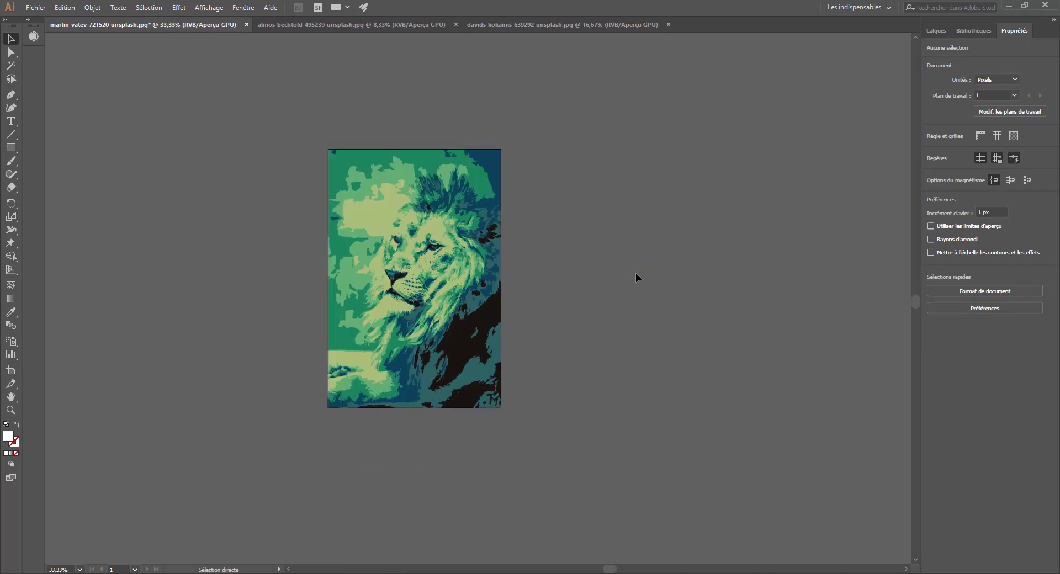
pyautogui.click(486, 165)
pyautogui.click(10, 148)
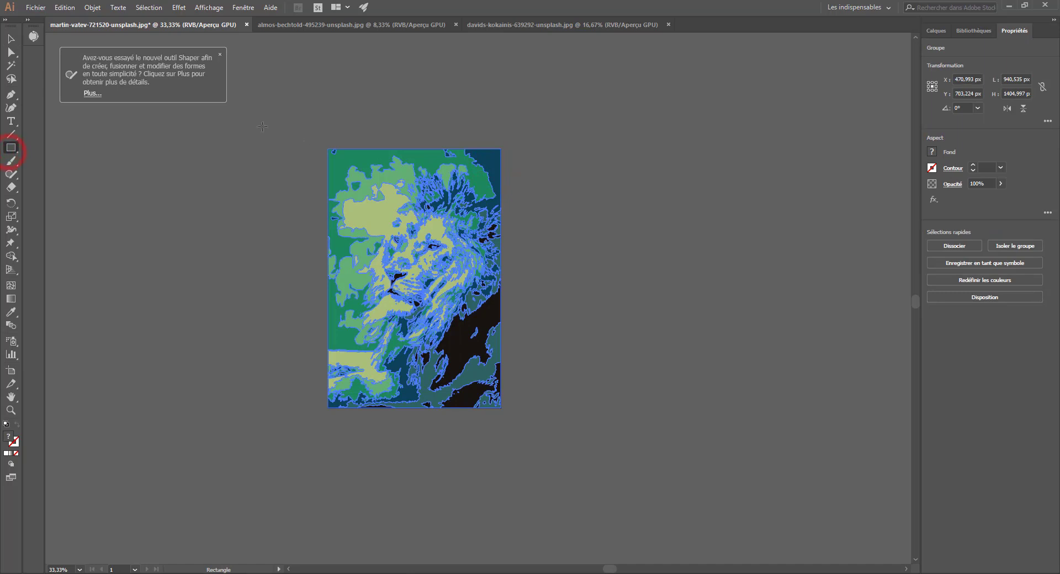
pyautogui.moveTo(328, 150); pyautogui.dragTo(500, 408)
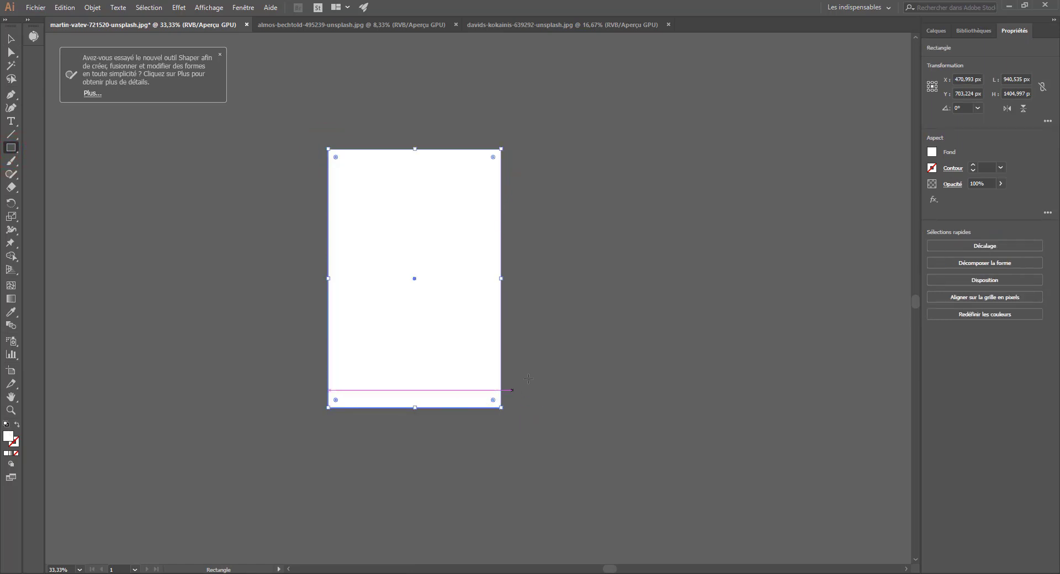
pyautogui.click(18, 426)
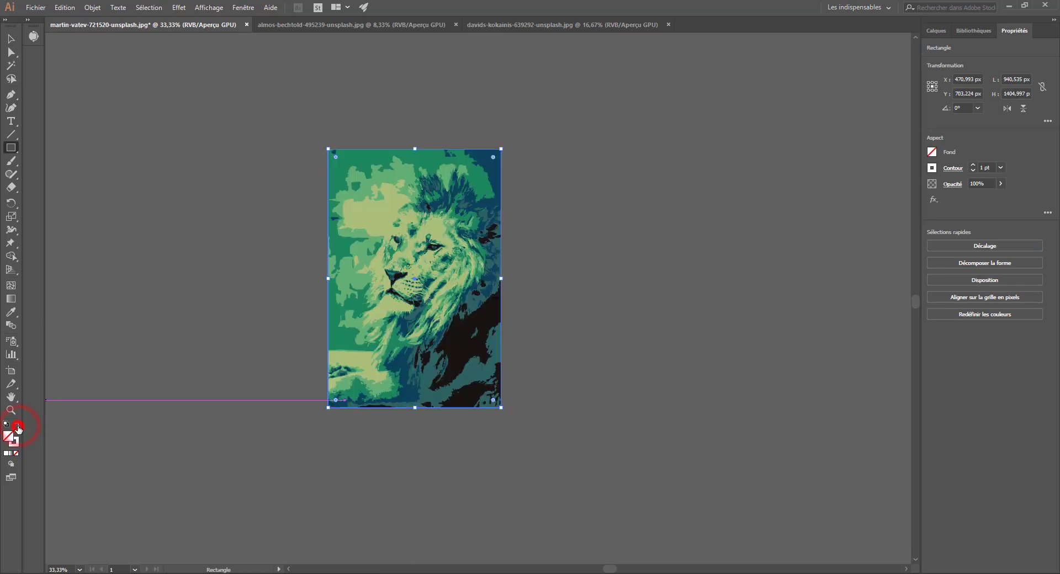
# Step: Align the rectangle's stroke to the inside and set its weight to 21 pt
pyautogui.click(950, 167)
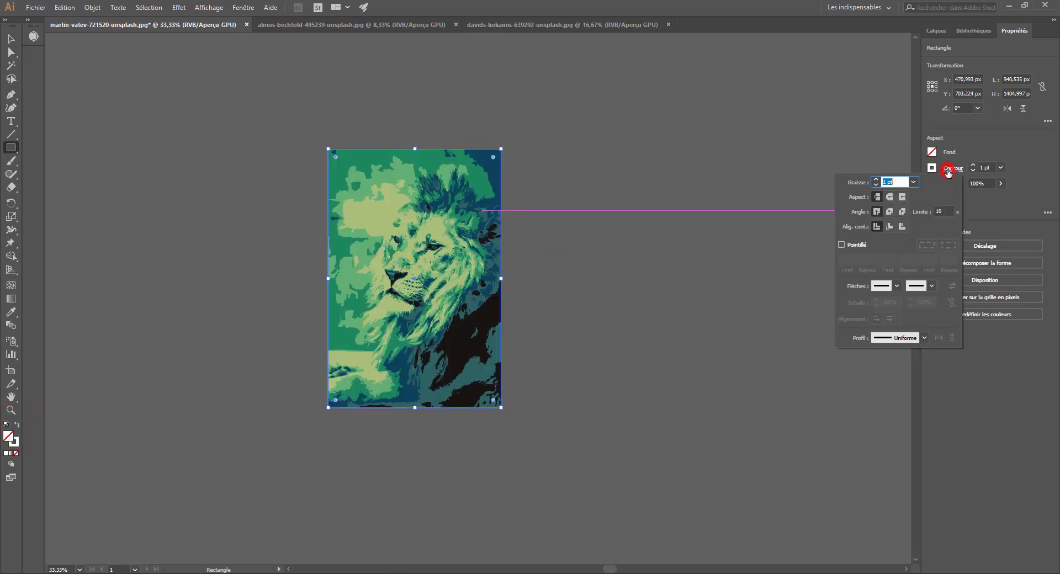
pyautogui.click(890, 226)
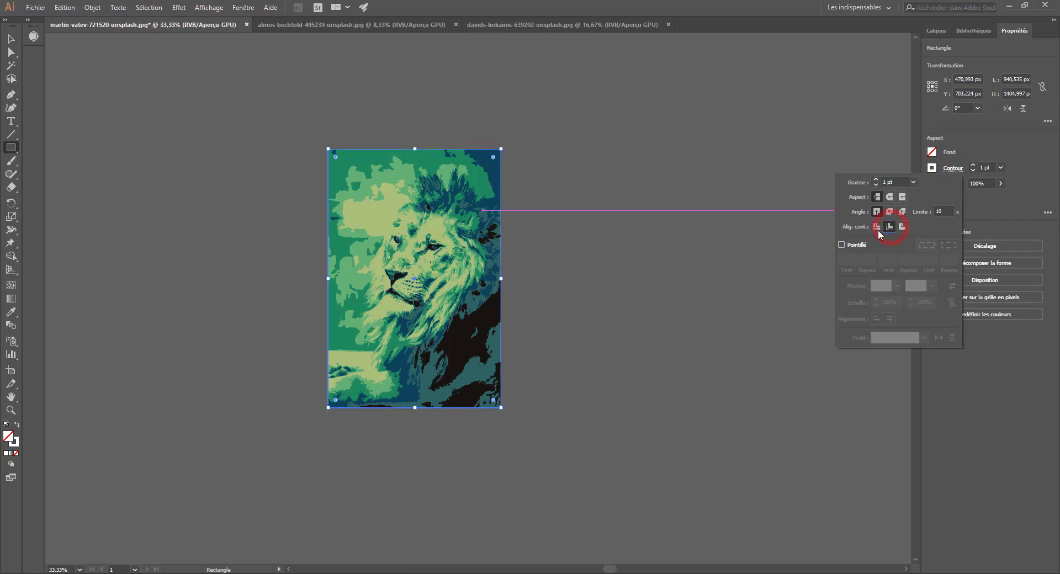
pyautogui.click(877, 181)
pyautogui.click(877, 180)
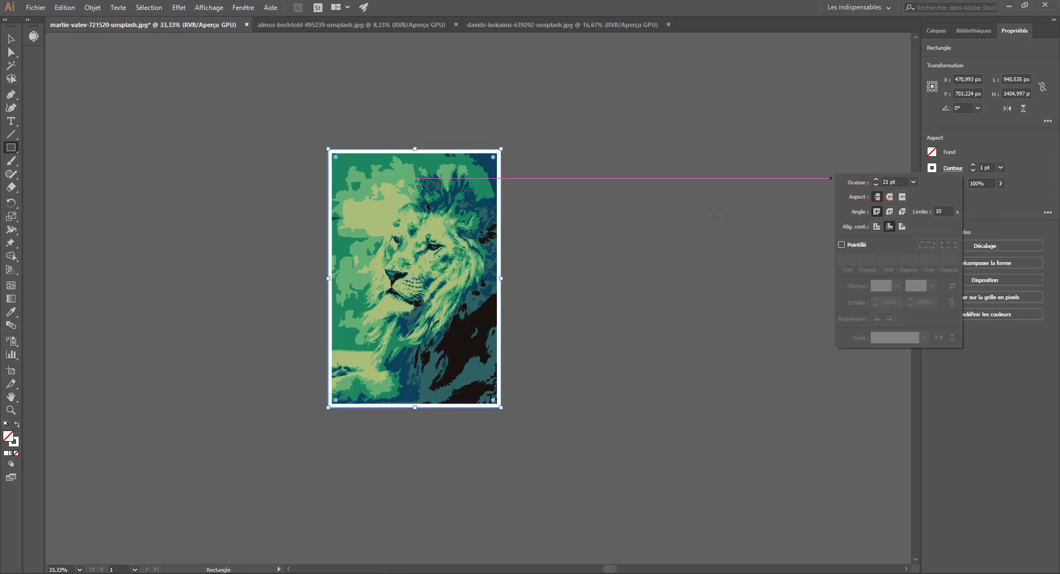
pyautogui.click(673, 238)
pyautogui.click(11, 39)
pyautogui.click(202, 155)
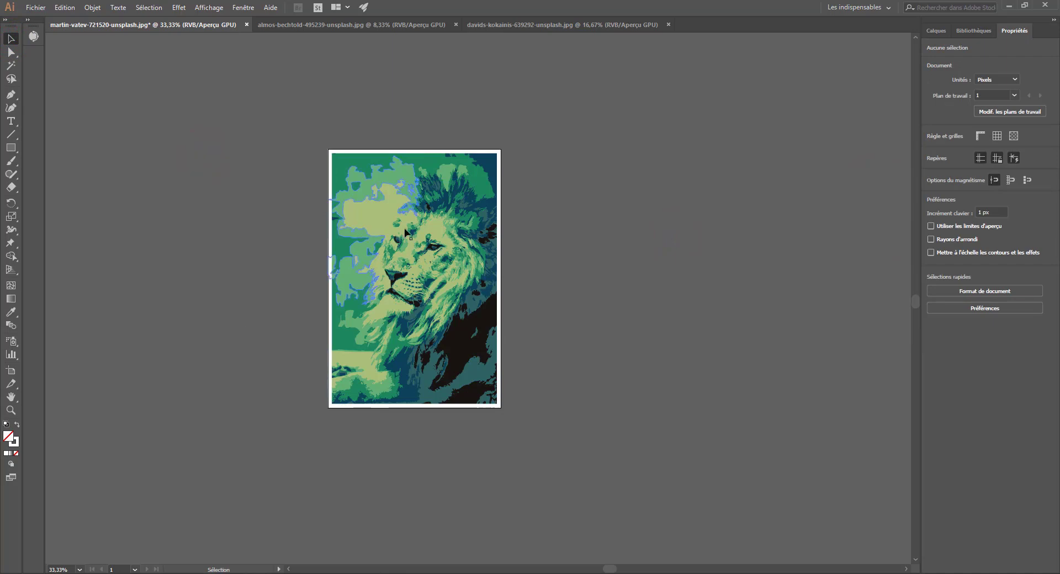
# Step: Select the white frame and dock the Appearance (Aspect) settings beside the tools, expanded to view its attributes
pyautogui.click(414, 151)
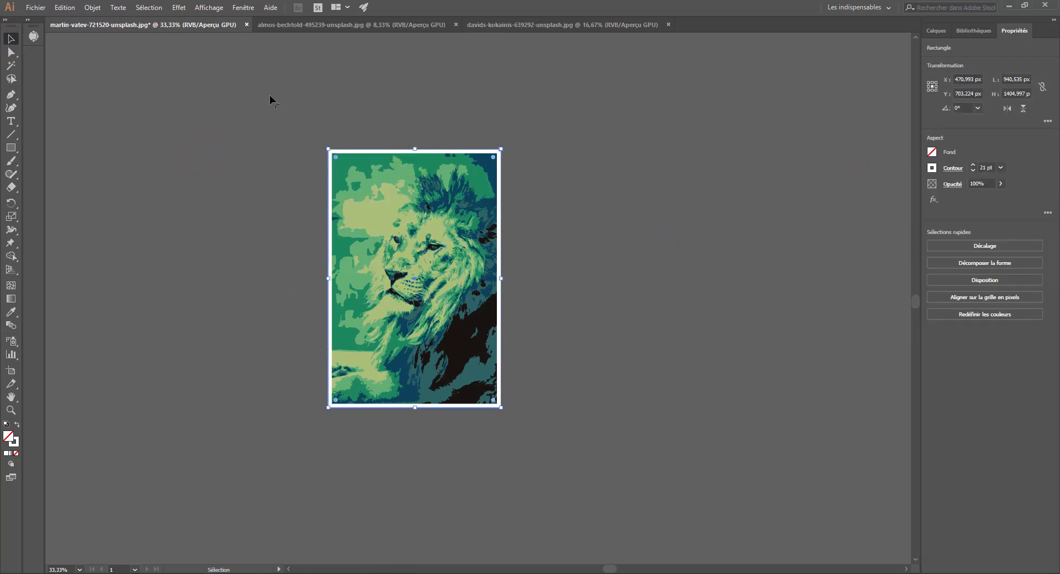
pyautogui.click(242, 8)
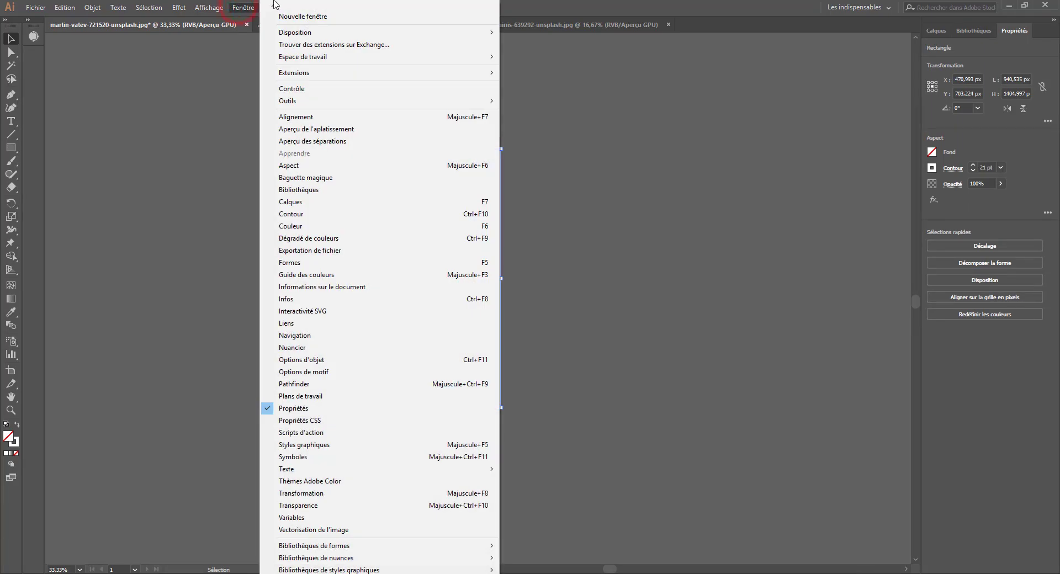
pyautogui.click(284, 166)
pyautogui.moveTo(477, 185); pyautogui.dragTo(34, 58)
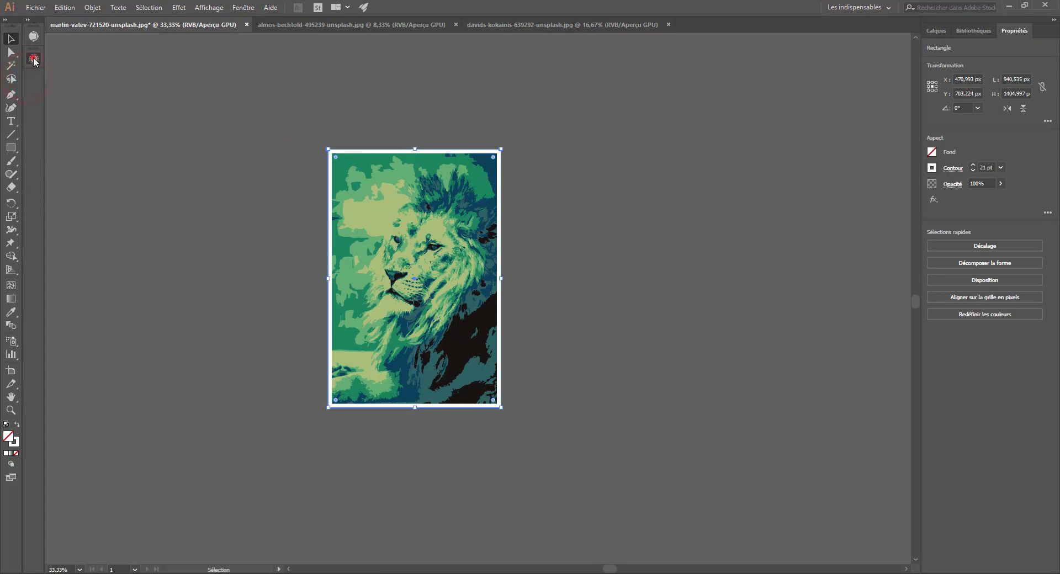
pyautogui.click(34, 58)
pyautogui.moveTo(110, 144); pyautogui.dragTo(110, 264)
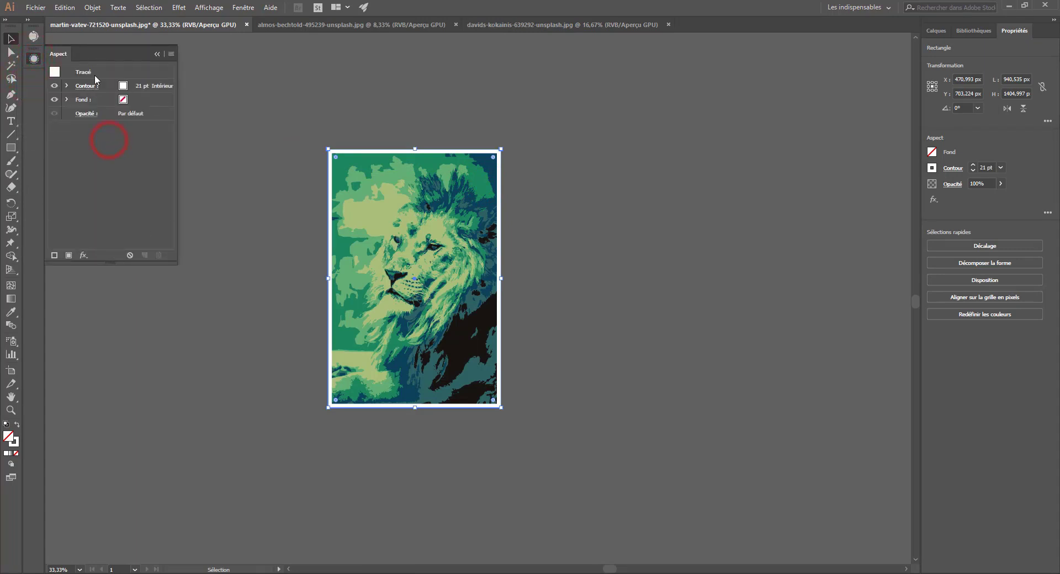
# Step: Set the blending mode of the frame's stroke to Overlay (Incrustation)
pyautogui.click(66, 87)
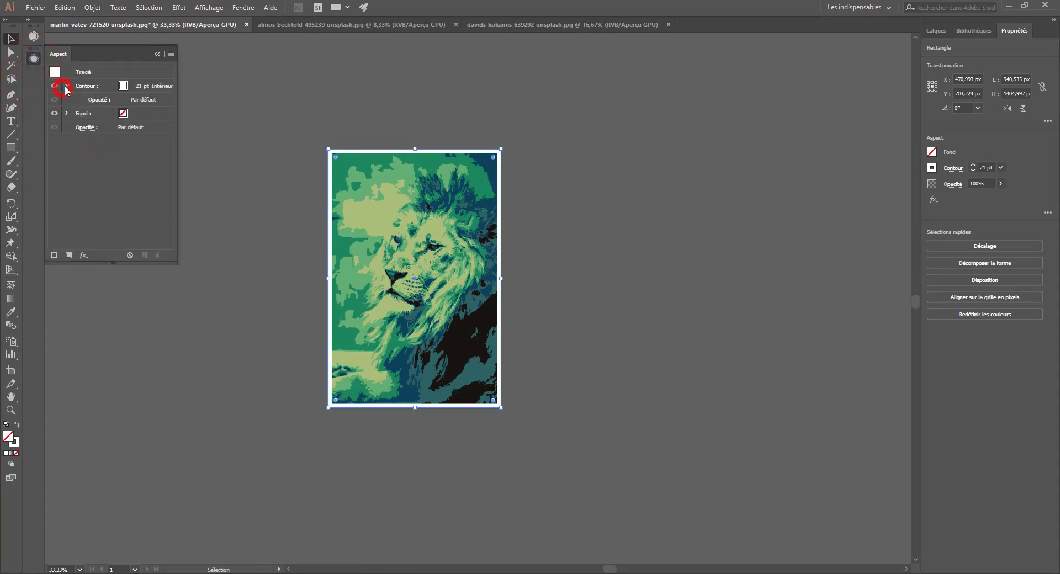
pyautogui.click(143, 101)
pyautogui.click(98, 100)
pyautogui.click(47, 120)
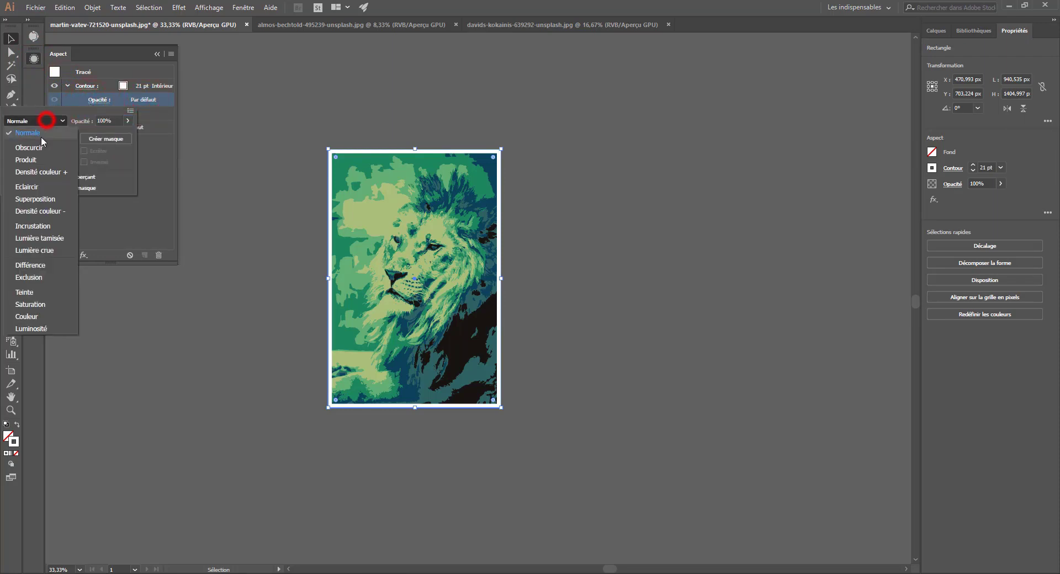
pyautogui.click(35, 225)
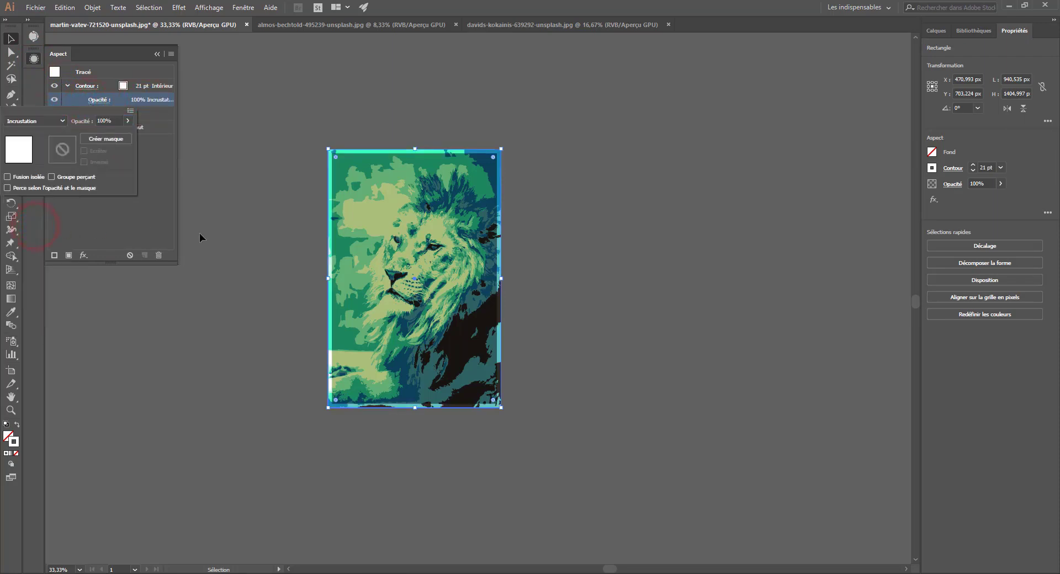
pyautogui.click(239, 138)
pyautogui.click(34, 59)
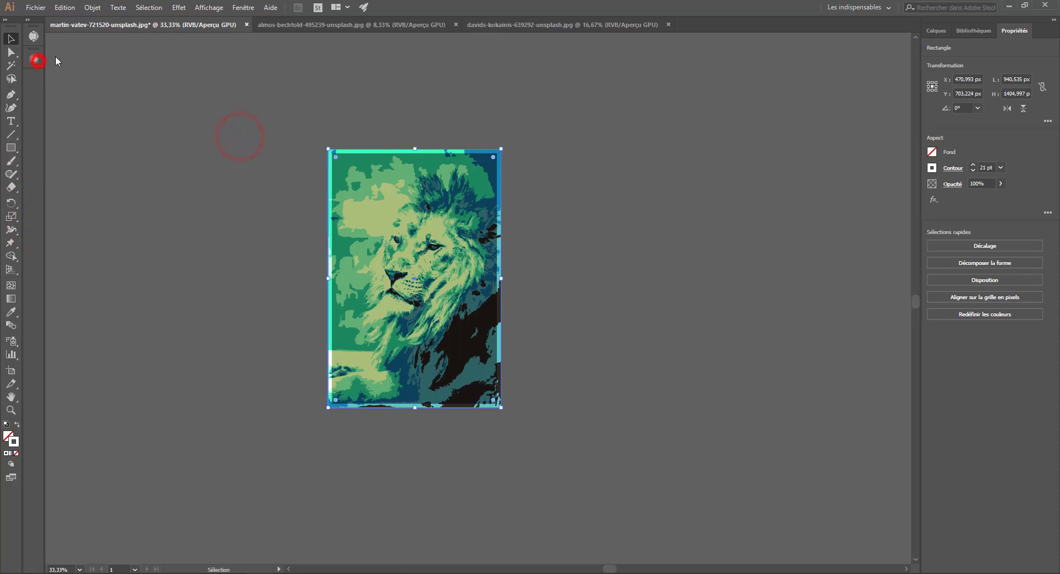
pyautogui.click(211, 116)
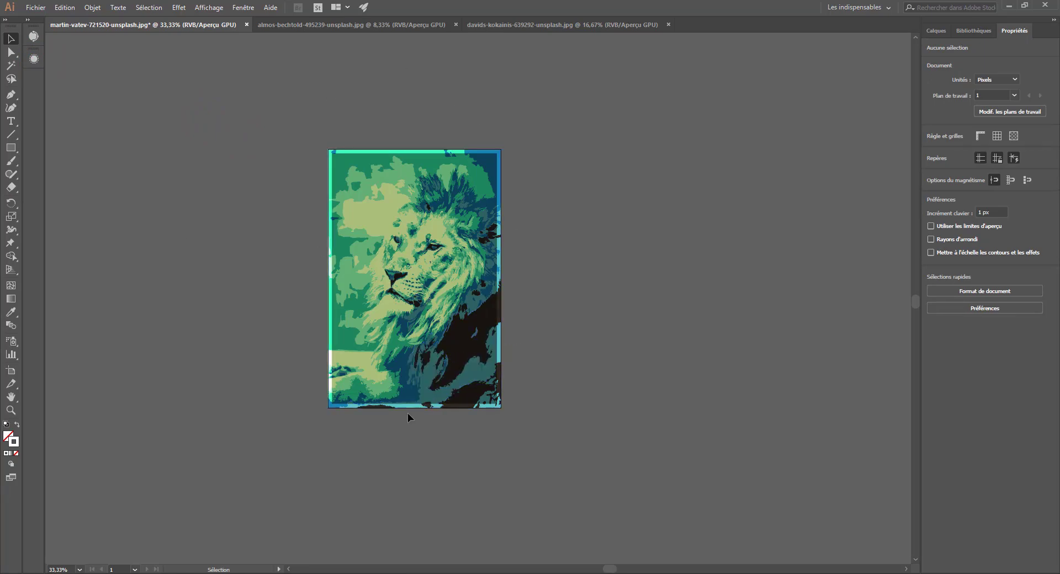
# Step: Try to lighten the black in the lion group's artwork recolouring by setting its N value to 41%
pyautogui.click(458, 348)
pyautogui.click(592, 338)
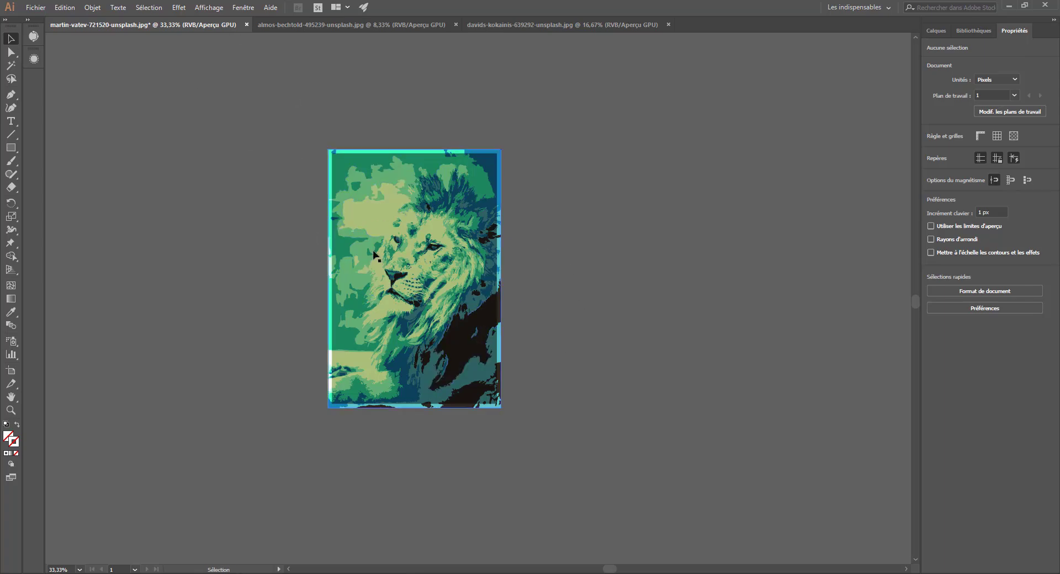
pyautogui.click(423, 254)
pyautogui.click(92, 7)
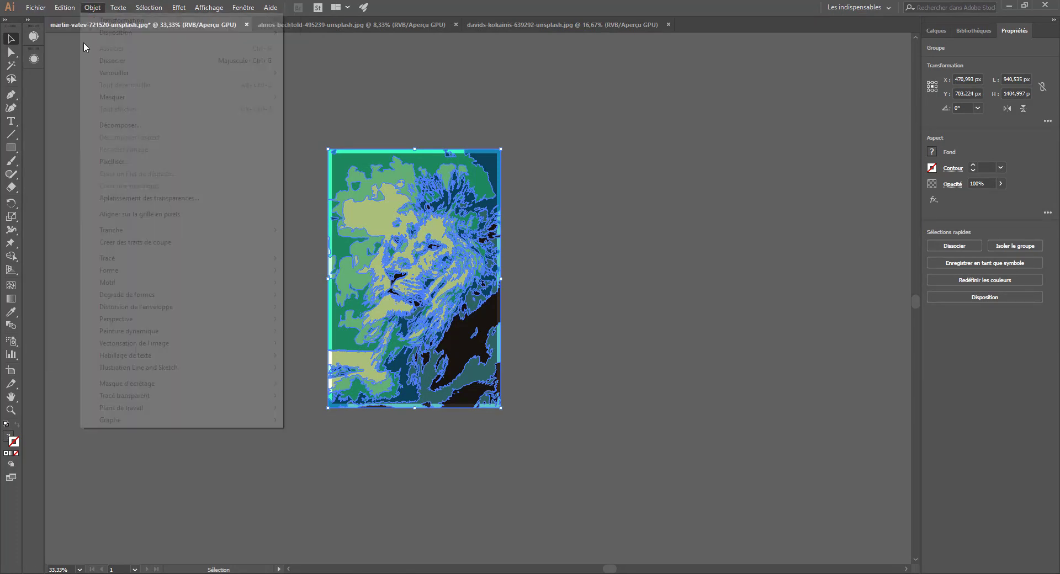
pyautogui.click(65, 7)
pyautogui.moveTo(138, 208)
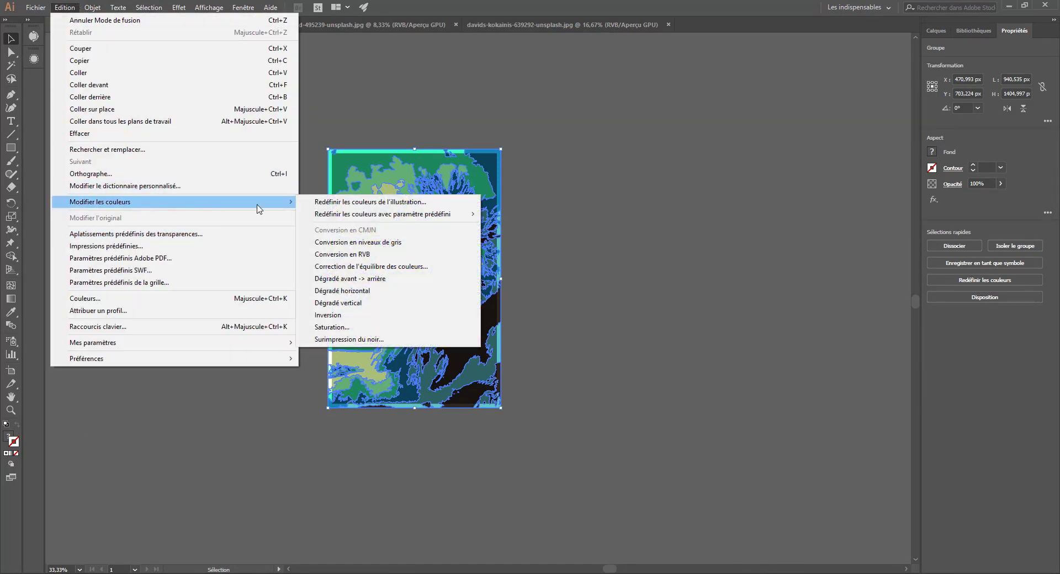
pyautogui.click(342, 203)
pyautogui.click(669, 235)
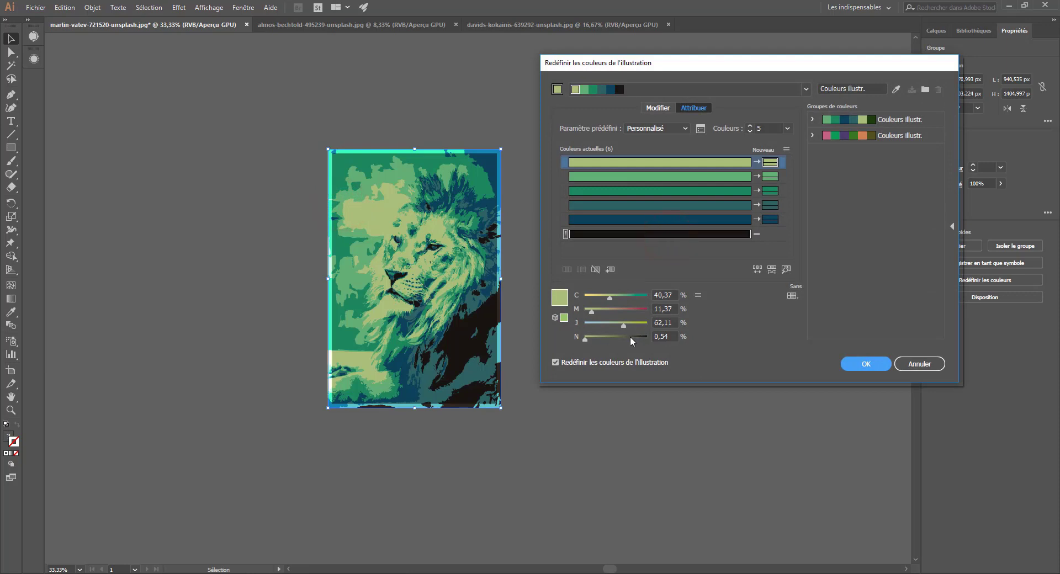
pyautogui.click(618, 90)
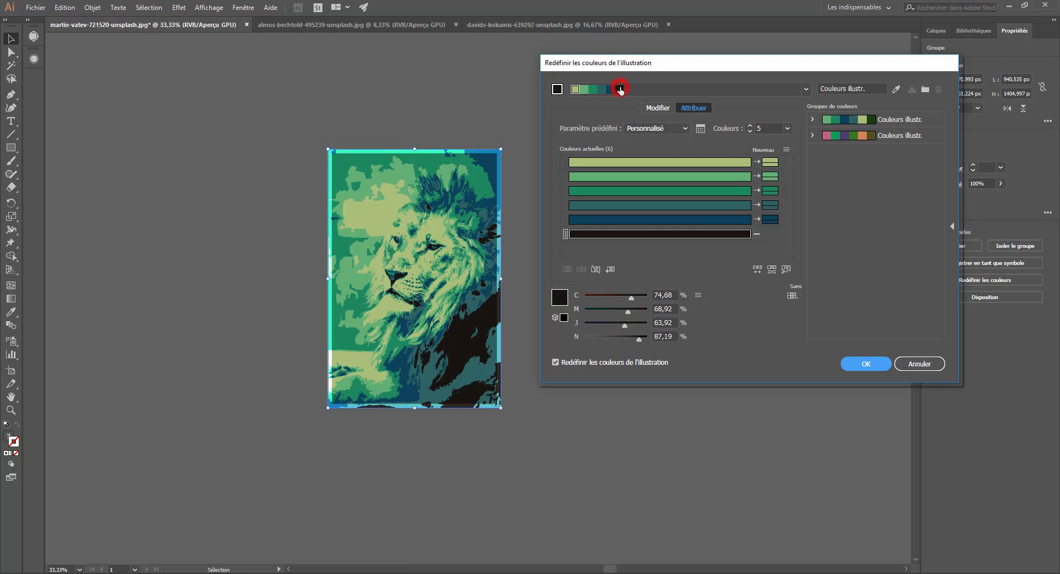
pyautogui.click(628, 338)
pyautogui.moveTo(628, 338)
pyautogui.mouseDown()
pyautogui.moveTo(587, 336)
pyautogui.moveTo(610, 338)
pyautogui.mouseUp()
pyautogui.click(678, 234)
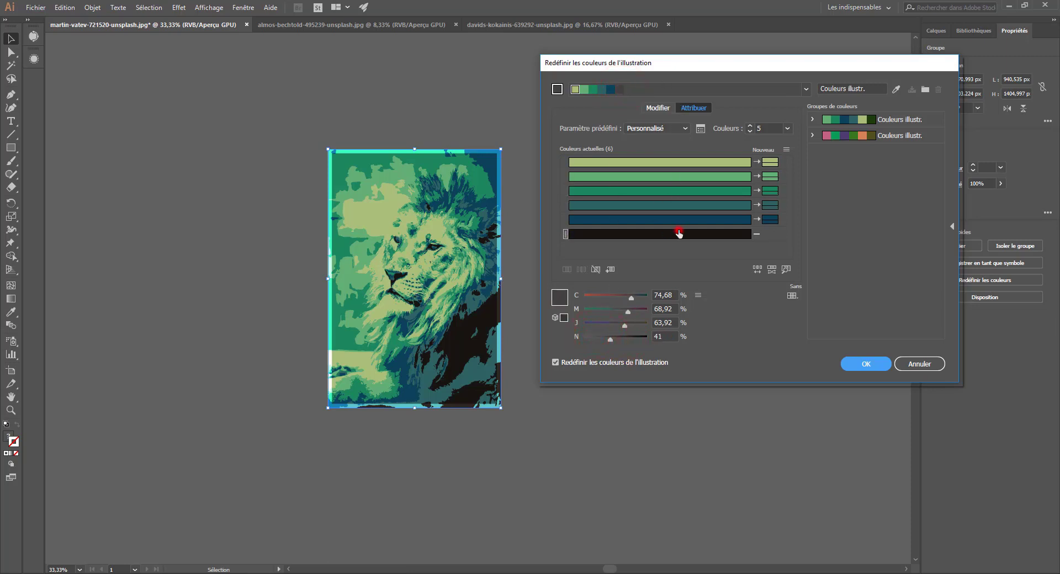
# Step: Try to shift the black towards dark violet on the colour wheel, at C 93,52%, M 91,92%, J 39,18%, N 46,94%
pyautogui.click(661, 100)
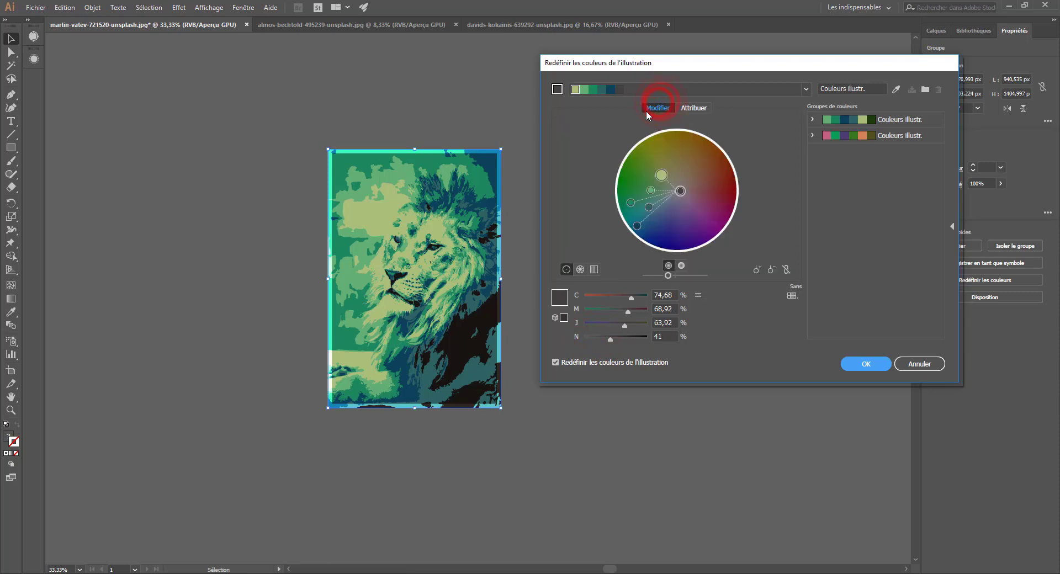
pyautogui.moveTo(682, 192); pyautogui.dragTo(678, 215)
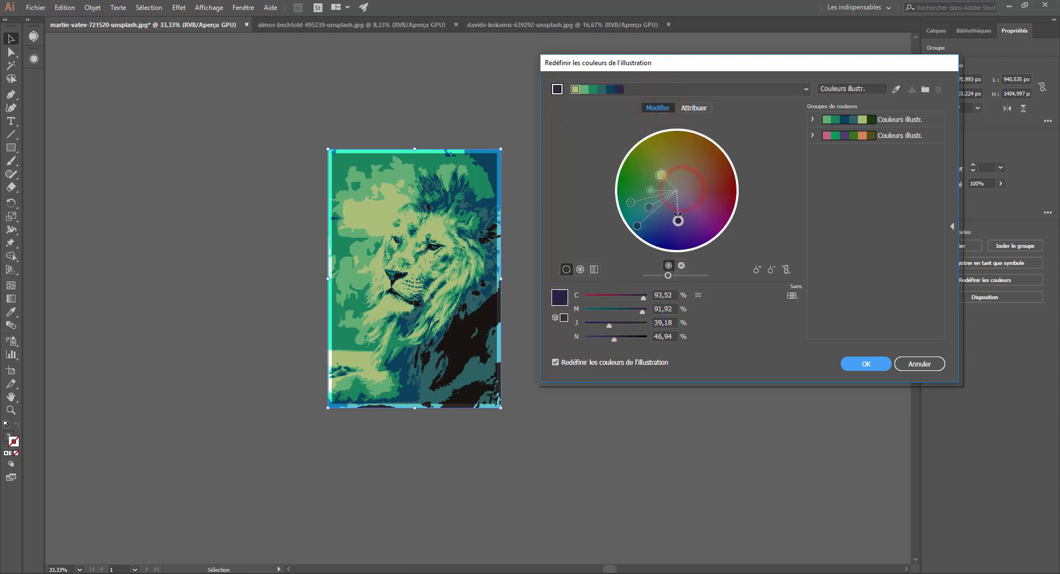
pyautogui.click(917, 367)
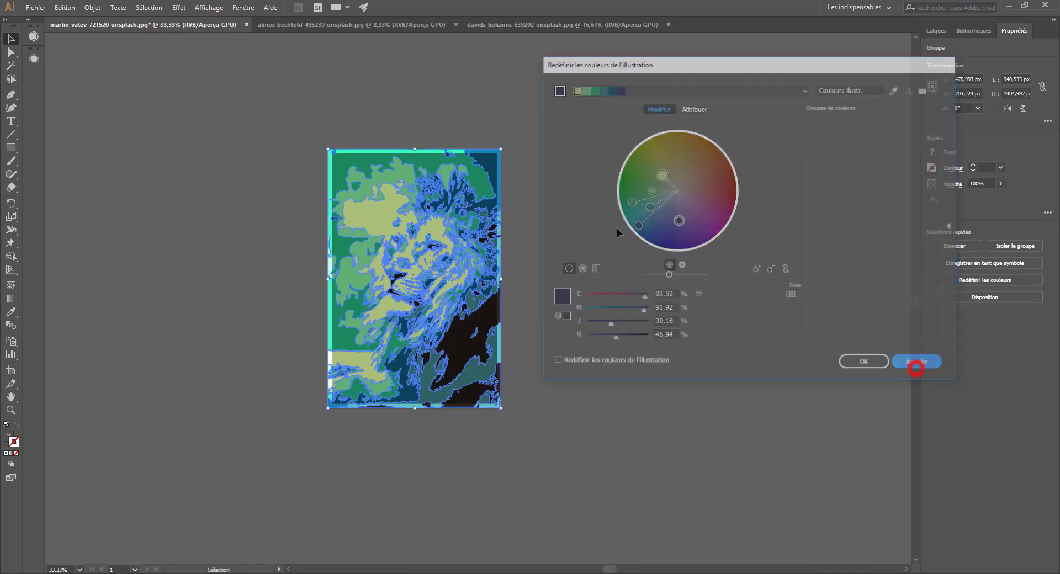
pyautogui.click(111, 92)
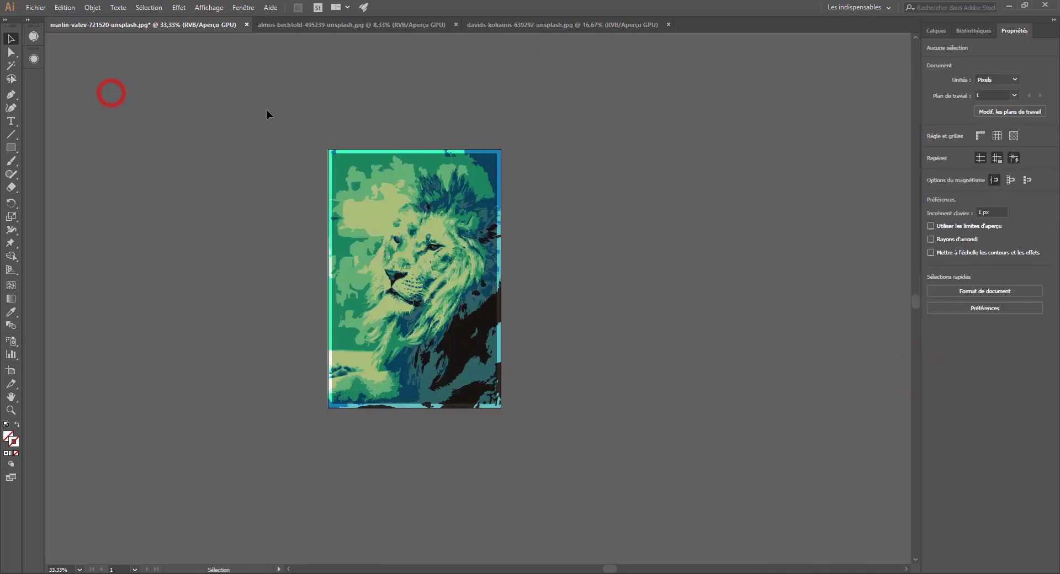
# Step: Try to recolour the black of the whole artwork to blue at C 68%, M 45%, J 0%, N 0%
pyautogui.hotkey('ctrl', 'a')
pyautogui.click(99, 9)
pyautogui.moveTo(64, 8)
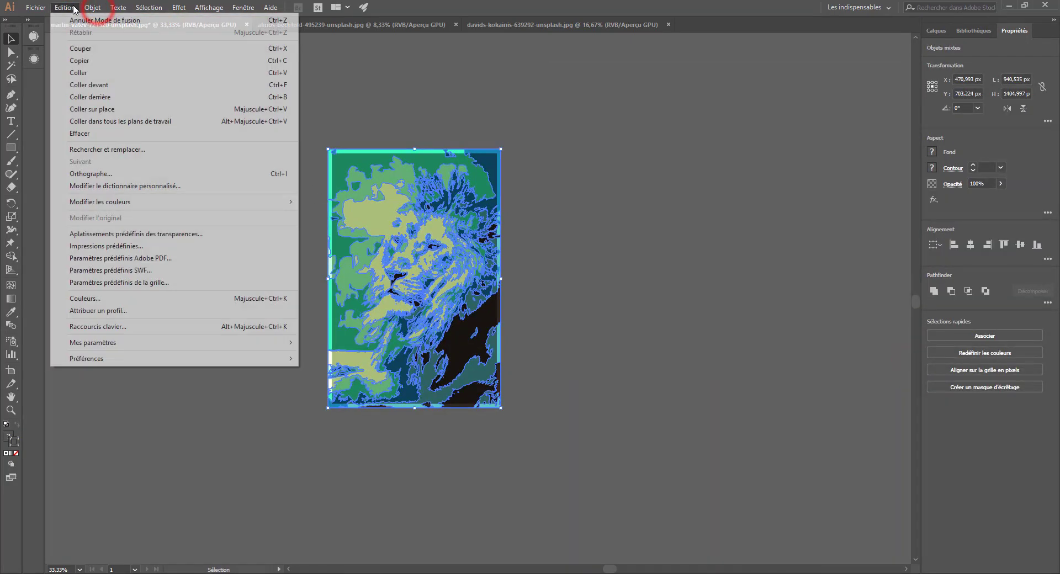
pyautogui.moveTo(221, 202)
pyautogui.click(390, 203)
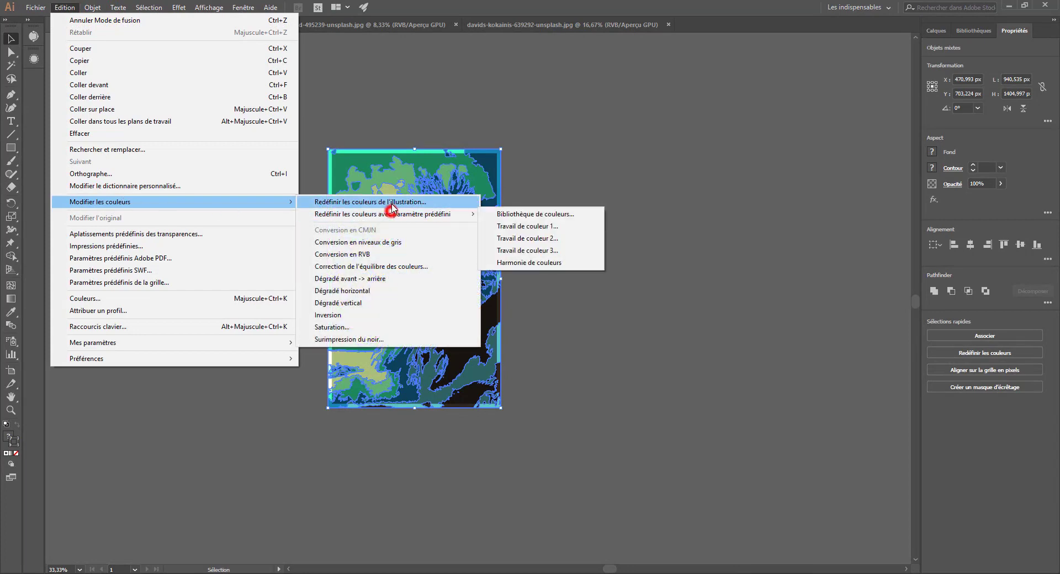
pyautogui.click(657, 107)
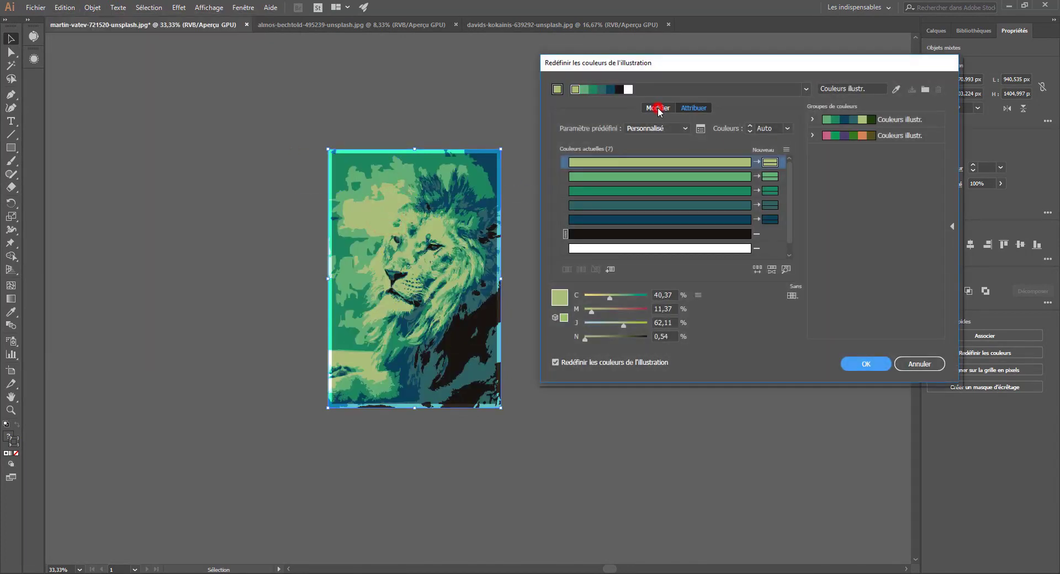
pyautogui.click(687, 177)
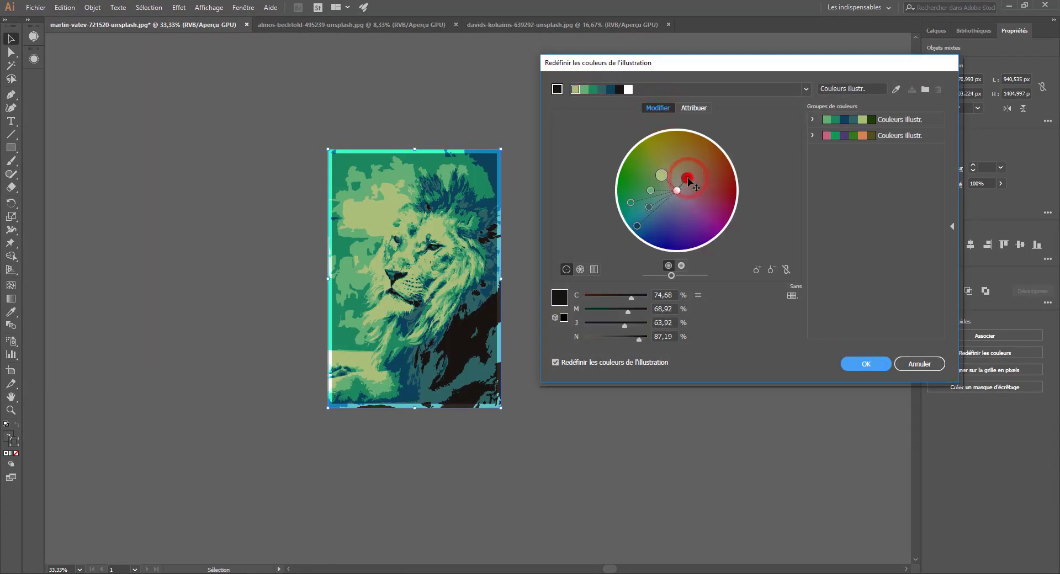
pyautogui.moveTo(639, 338); pyautogui.dragTo(613, 313)
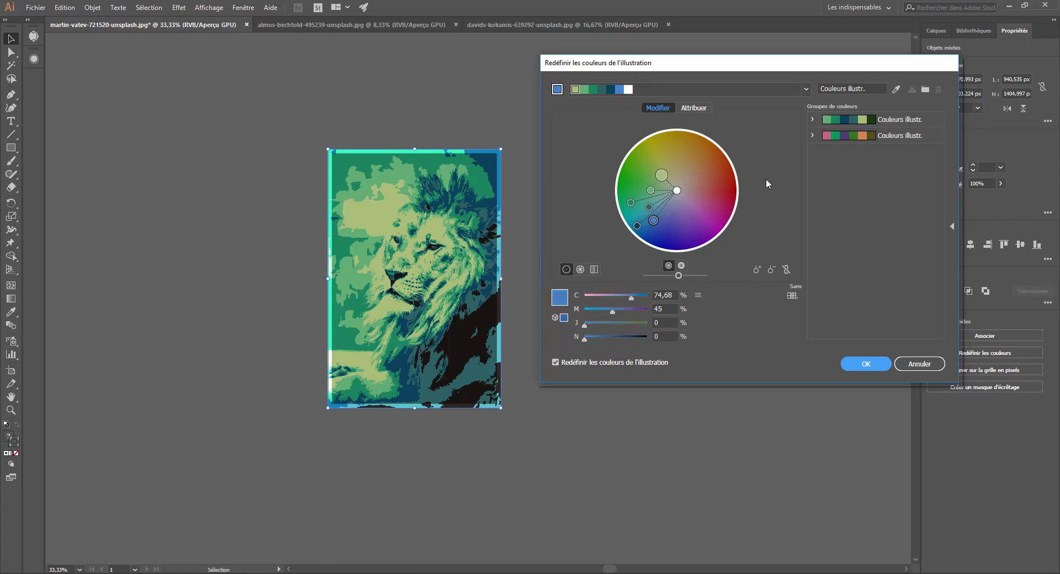
pyautogui.moveTo(618, 297); pyautogui.dragTo(623, 297)
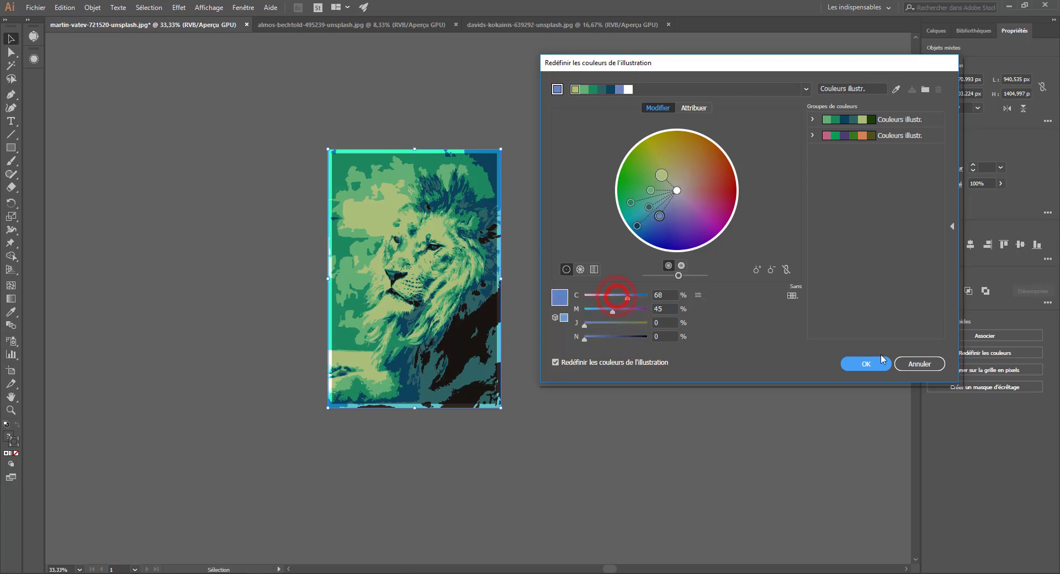
pyautogui.click(927, 365)
pyautogui.click(628, 303)
# Step: Directly select the black shapes below the mane, at the artwork's right edge and along its lower edge
pyautogui.scroll(3, 481, 337)
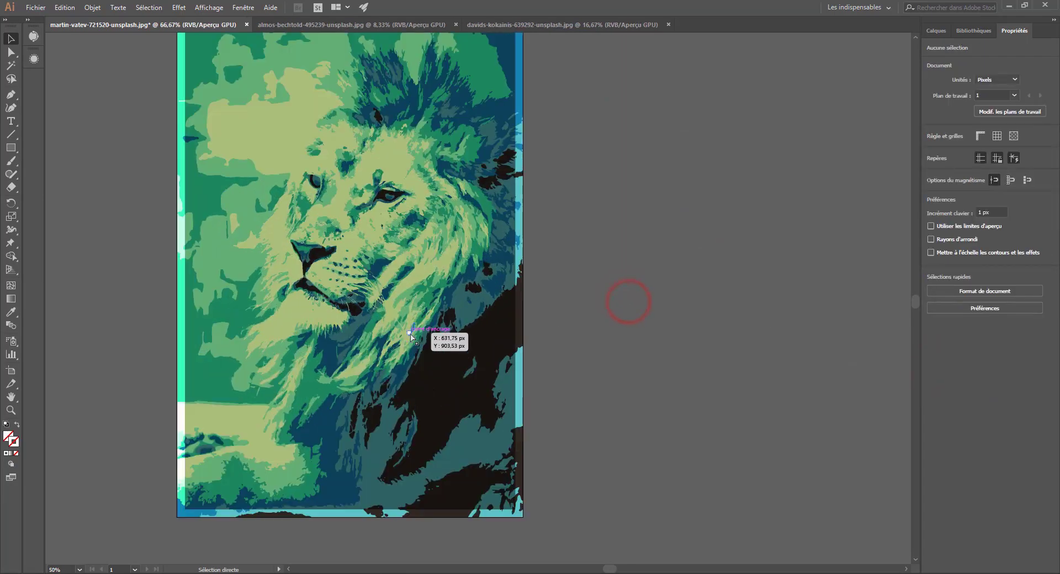
pyautogui.scroll(-3, 411, 338)
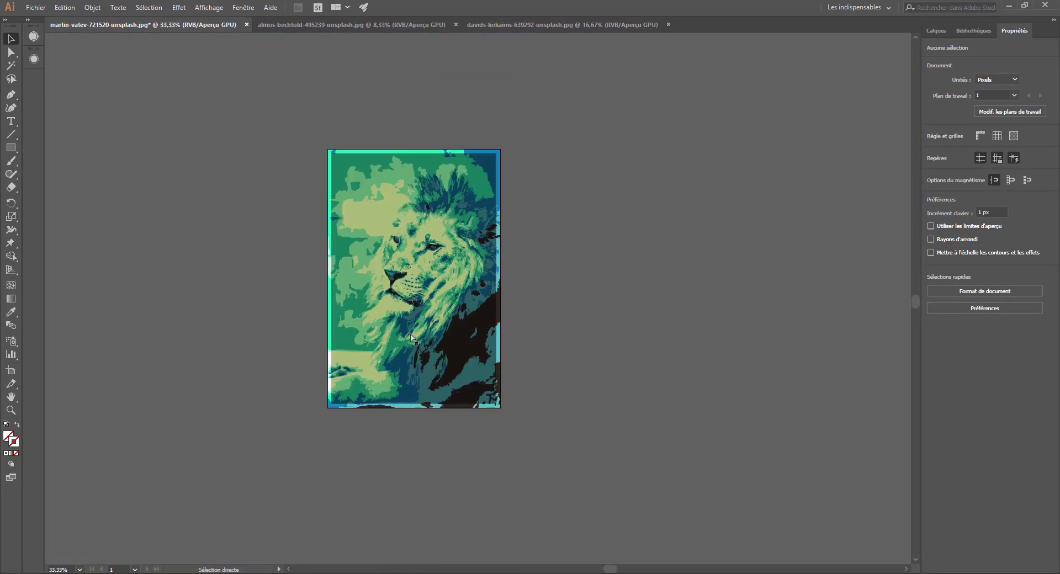
pyautogui.scroll(1, 449, 436)
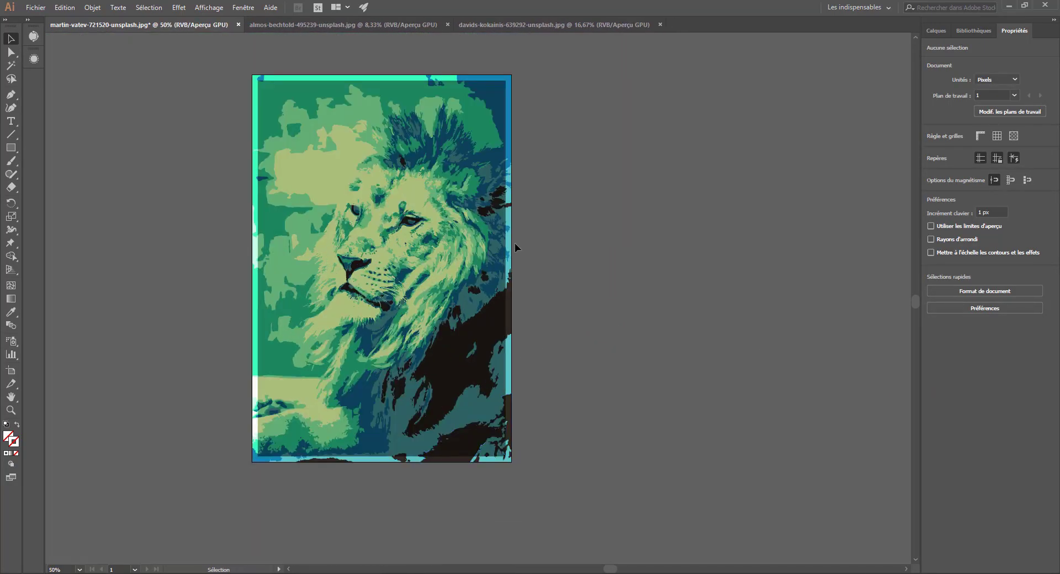
pyautogui.click(11, 52)
pyautogui.click(163, 278)
pyautogui.click(443, 373)
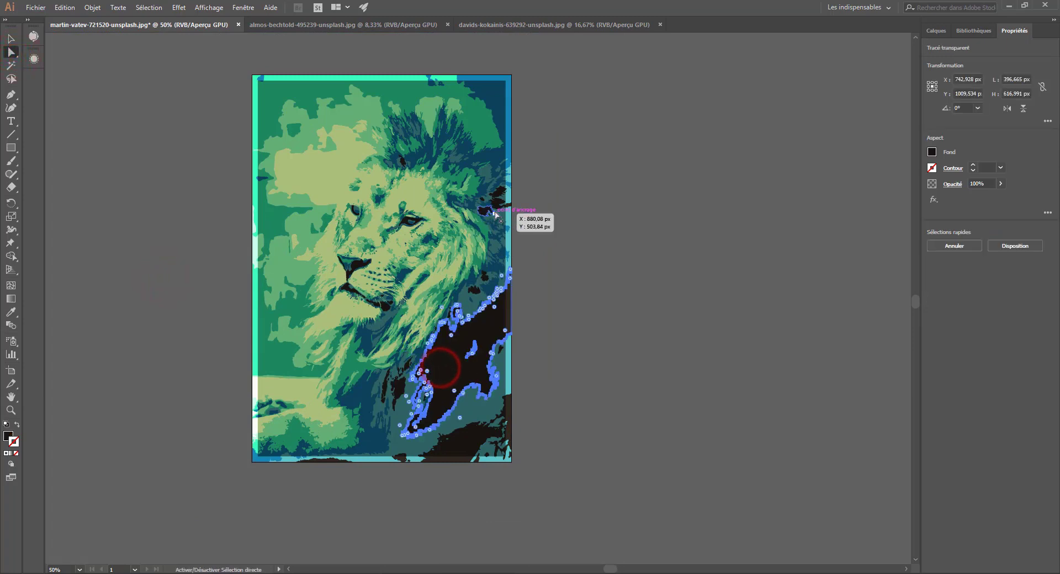
pyautogui.keyDown('shift'); pyautogui.click(497, 205); pyautogui.keyUp('shift')
pyautogui.keyDown('shift'); pyautogui.click(464, 442); pyautogui.keyUp('shift')
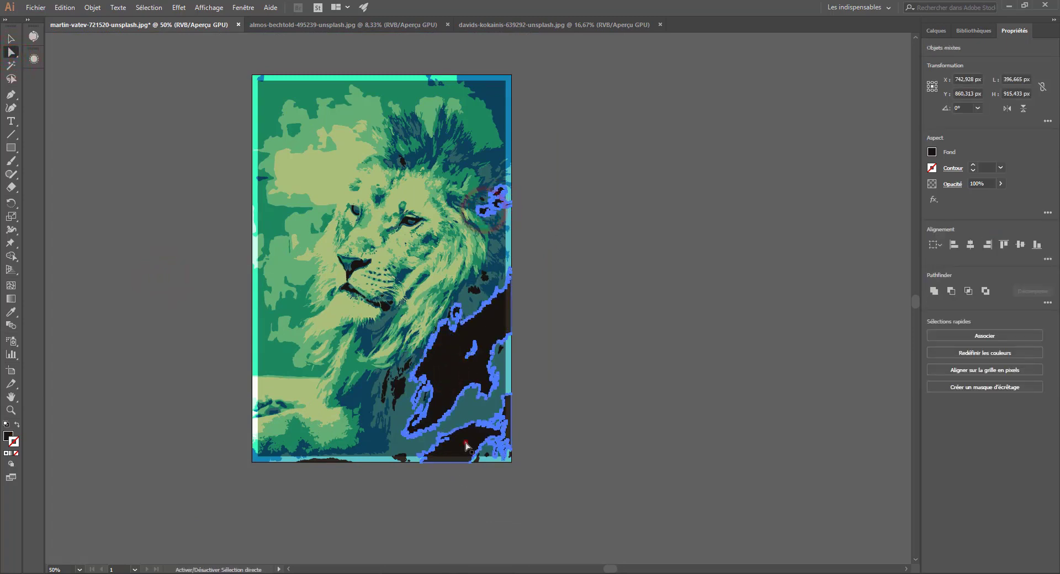
pyautogui.keyDown('shift'); pyautogui.click(402, 457); pyautogui.keyUp('shift')
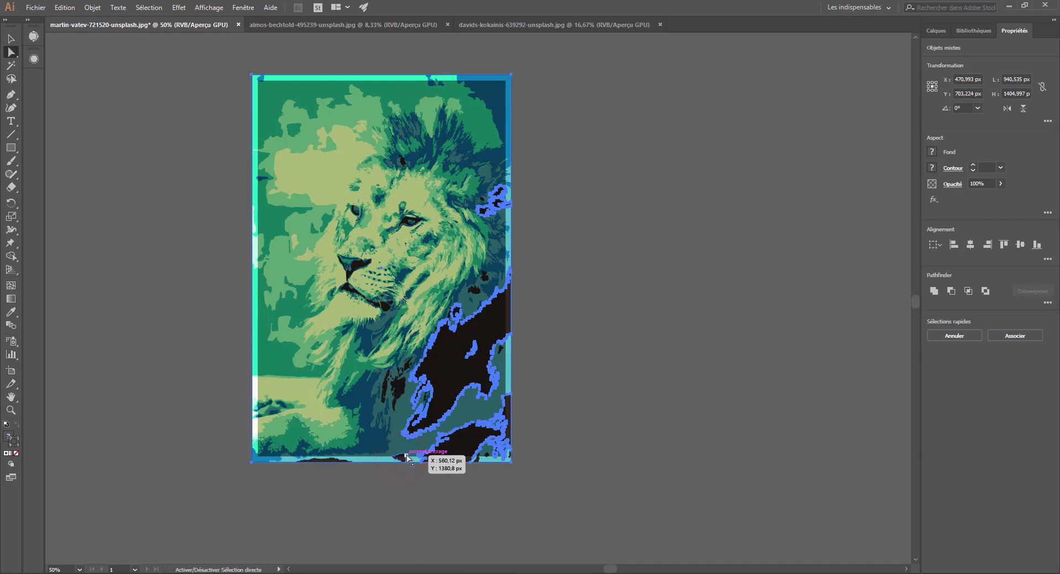
pyautogui.keyDown('shift'); pyautogui.click(405, 456); pyautogui.keyUp('shift')
pyautogui.keyDown('shift'); pyautogui.click(395, 389); pyautogui.keyUp('shift')
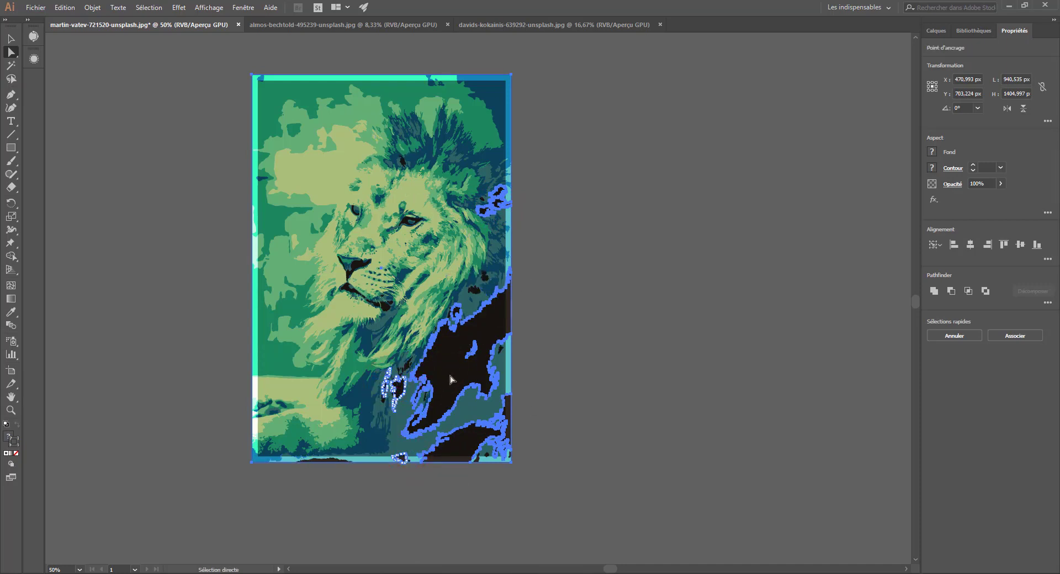
# Step: Show the Color (Couleur) settings and clear the selection of black shapes
pyautogui.click(243, 7)
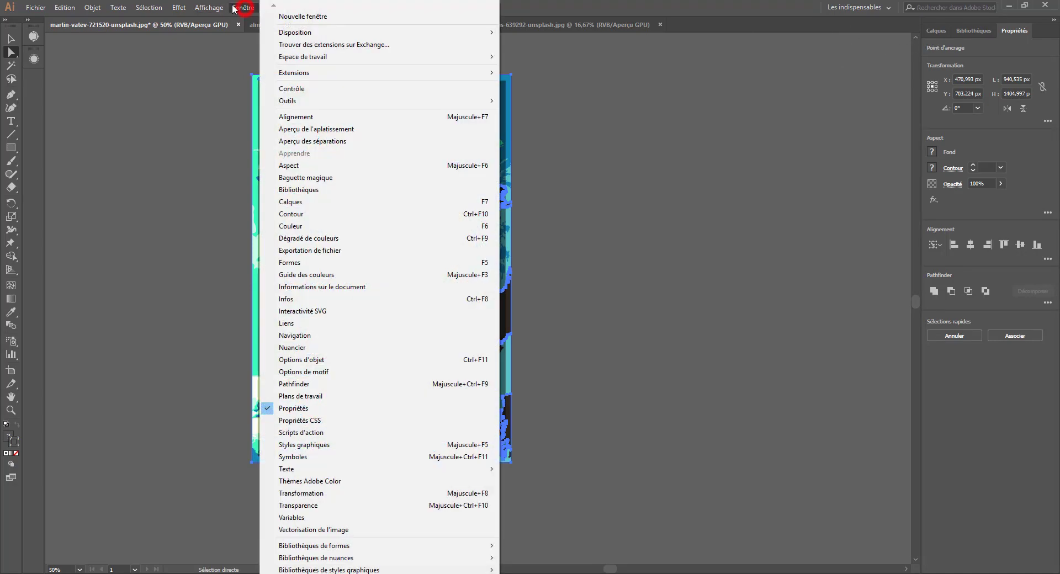
pyautogui.click(298, 225)
pyautogui.click(658, 329)
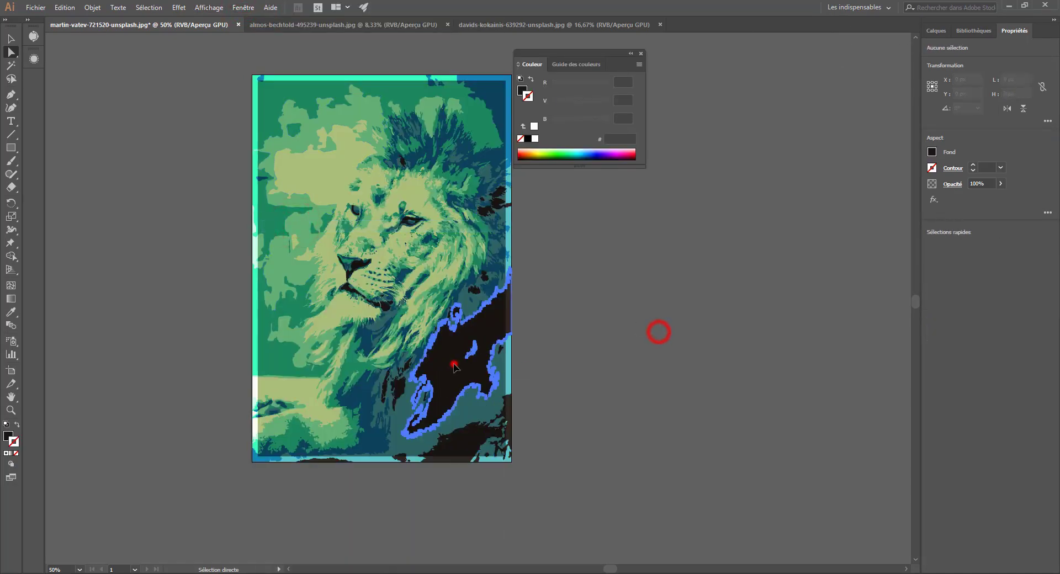
# Step: Try to select the black shapes below the mane and at the right edge together, and undo the last two actions
pyautogui.click(453, 363)
pyautogui.keyDown('shift'); pyautogui.click(472, 435); pyautogui.keyUp('shift')
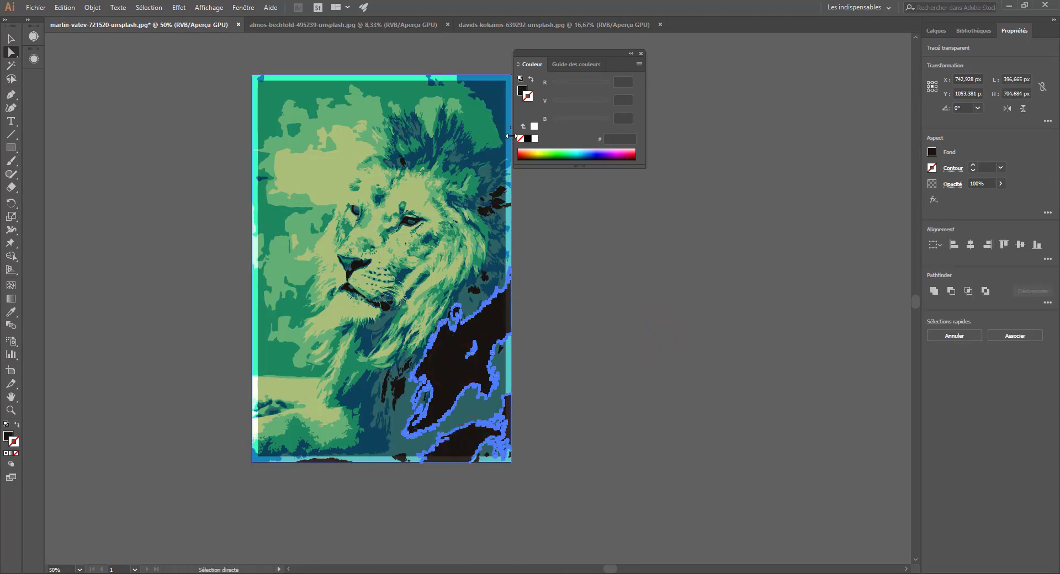
pyautogui.keyDown('shift'); pyautogui.click(499, 204); pyautogui.keyUp('shift')
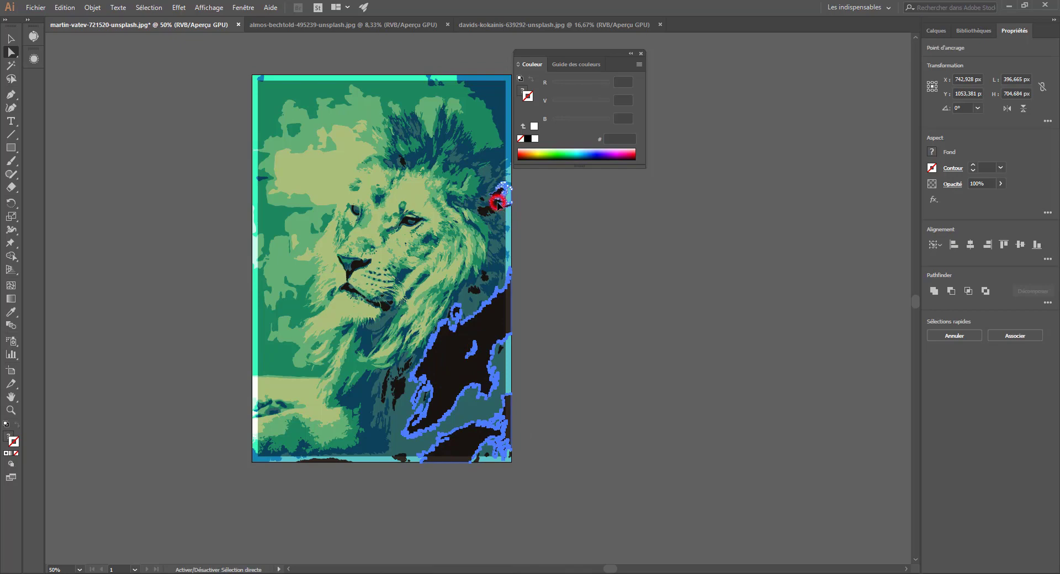
pyautogui.hotkey('ctrl', 'z')
pyautogui.hotkey('ctrl', 'z')
# Step: Select the two large black shapes in the lower right of the artwork and set their CMYK (CMJN) fill to N 56%
pyautogui.click(446, 366)
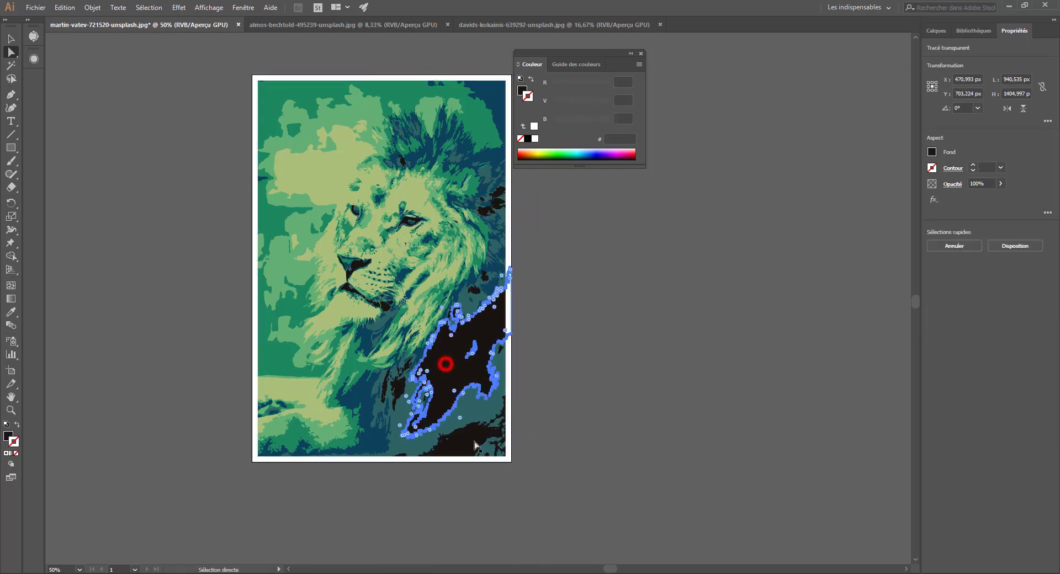
pyautogui.keyDown('shift'); pyautogui.click(468, 442); pyautogui.keyUp('shift')
pyautogui.click(522, 91)
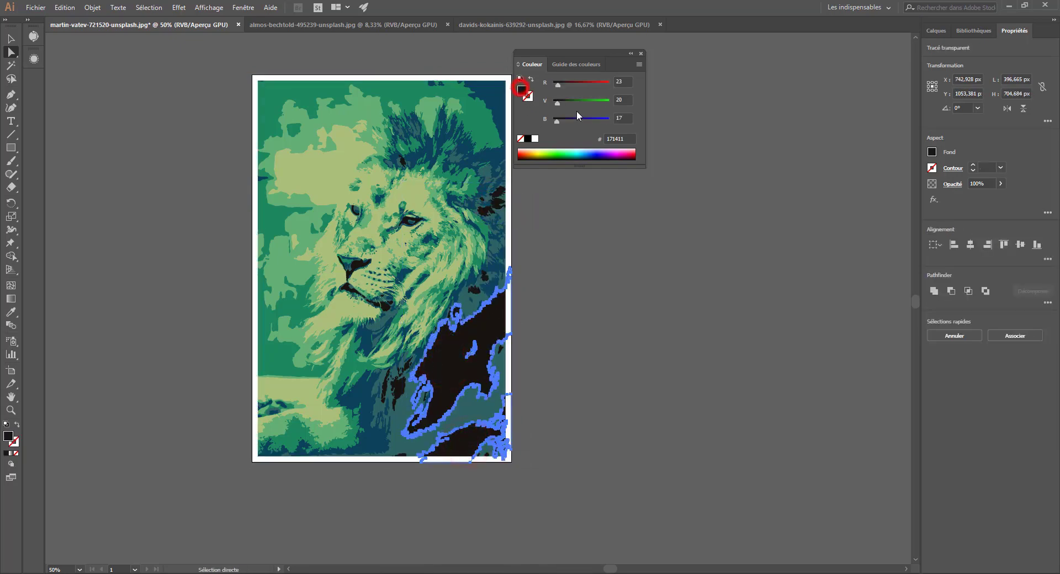
pyautogui.click(639, 64)
pyautogui.click(664, 119)
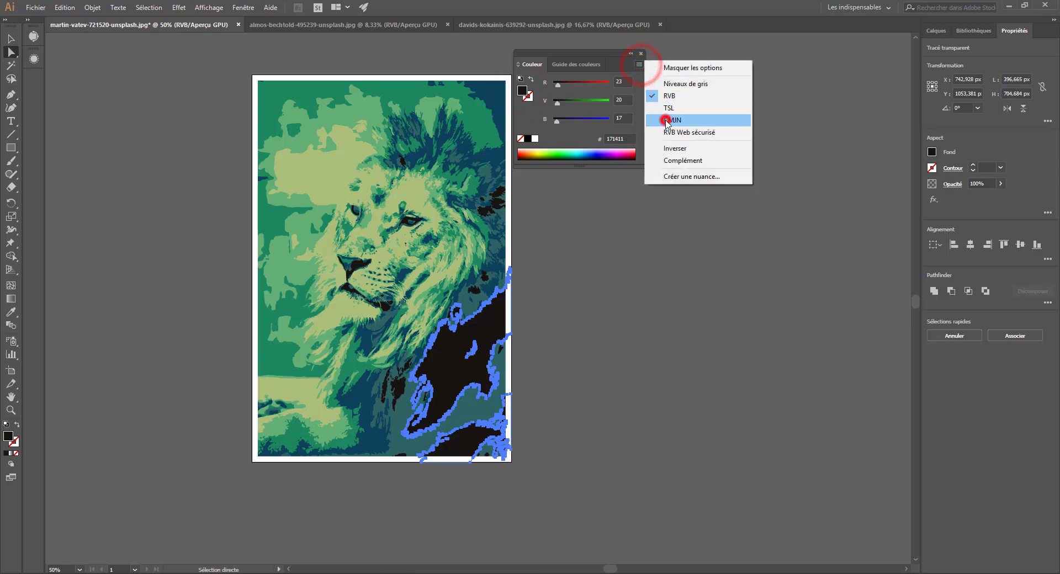
pyautogui.click(584, 123)
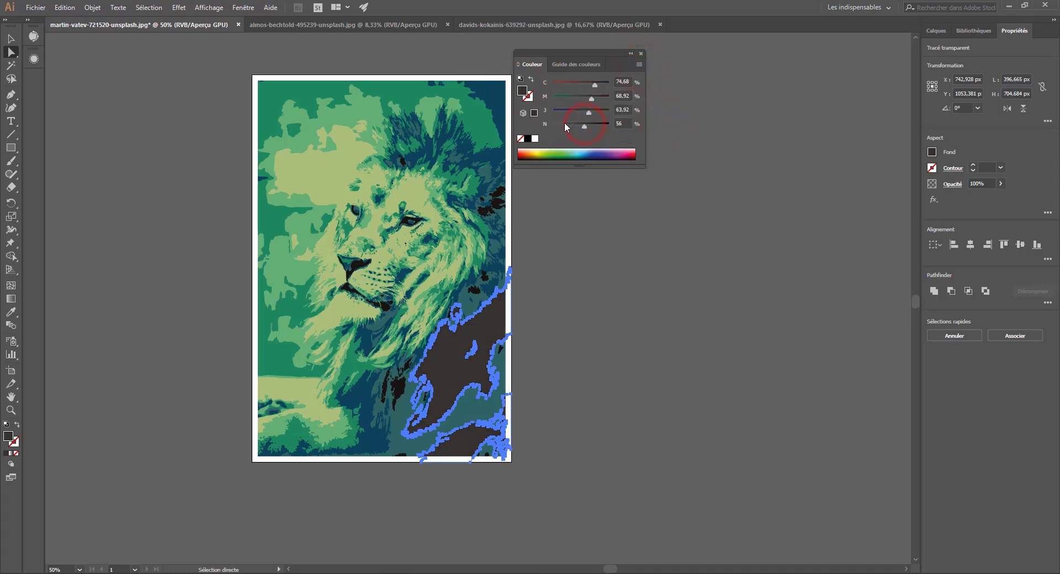
# Step: Fill the two selected shapes with the neighbouring teal sampled by the Eyedropper, and darken it to N 52%
pyautogui.click(10, 312)
pyautogui.click(400, 404)
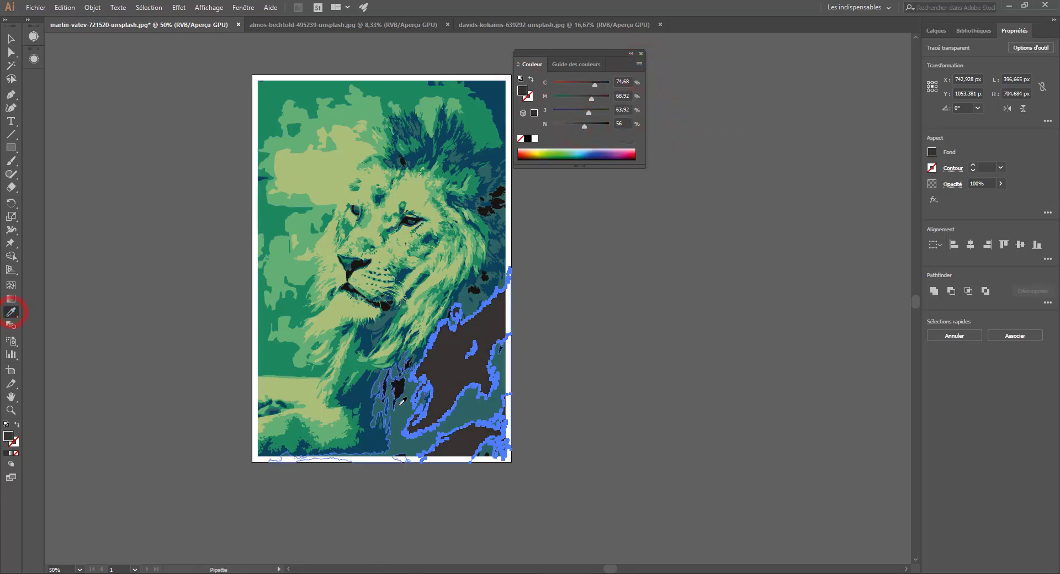
pyautogui.click(402, 401)
pyautogui.click(585, 123)
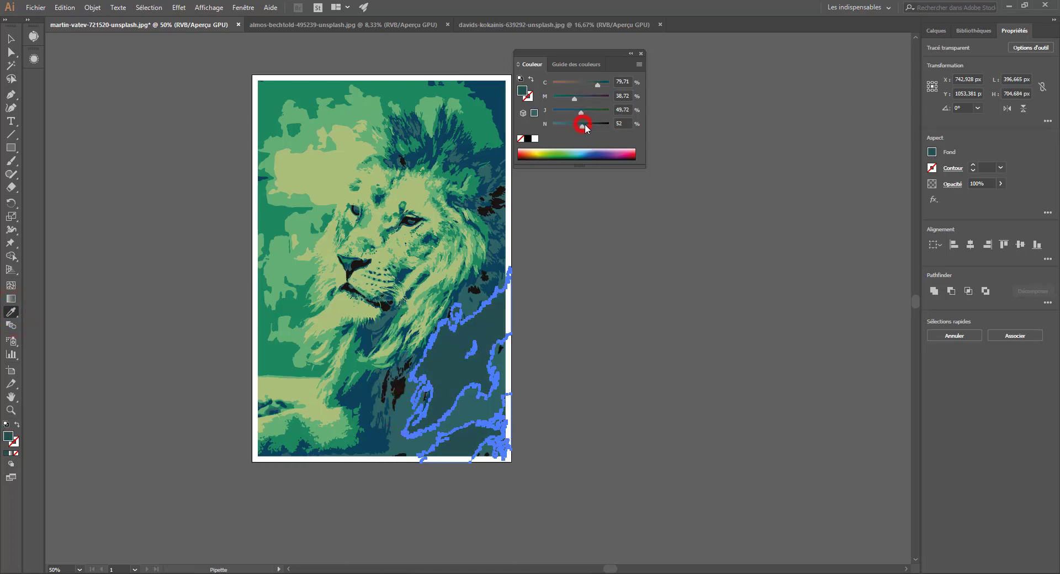
pyautogui.click(11, 39)
pyautogui.click(168, 161)
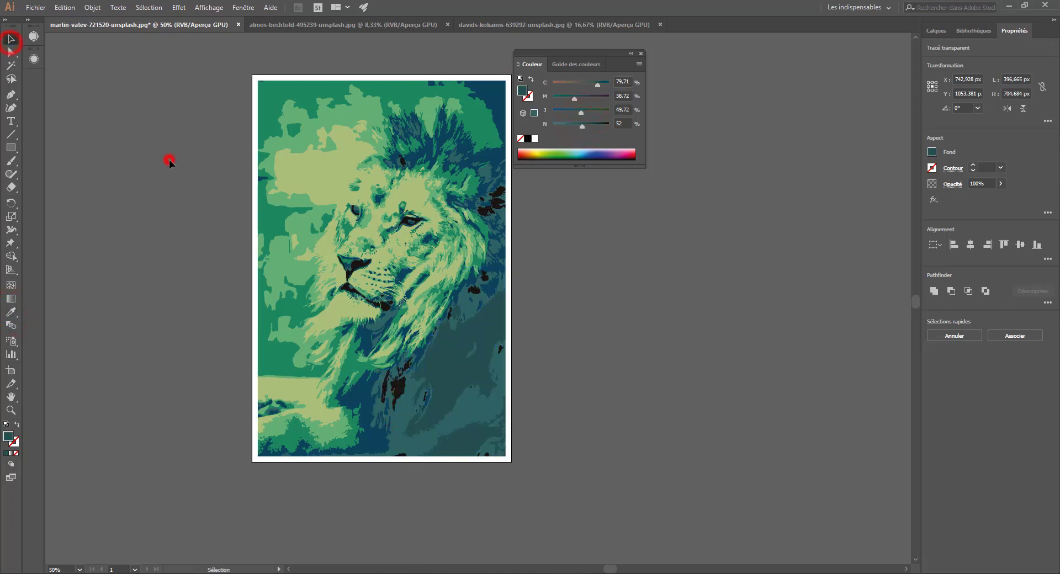
pyautogui.hotkey('ctrl', '-')
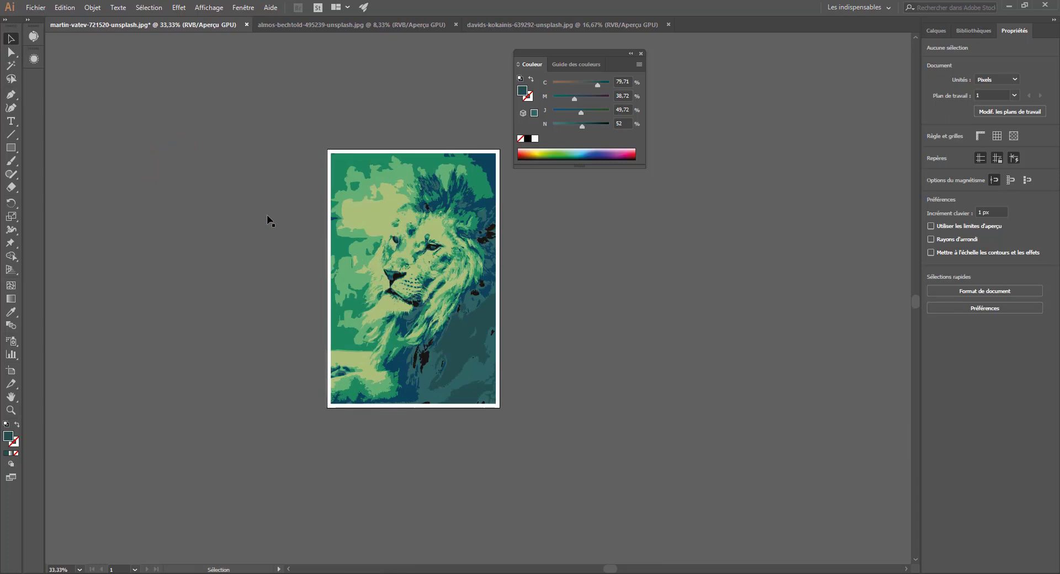
# Step: Move the colour settings aside and set the blending mode of the white frame's stroke to Soft Light (Lumière tamisée)
pyautogui.moveTo(600, 61); pyautogui.dragTo(762, 68)
pyautogui.click(492, 410)
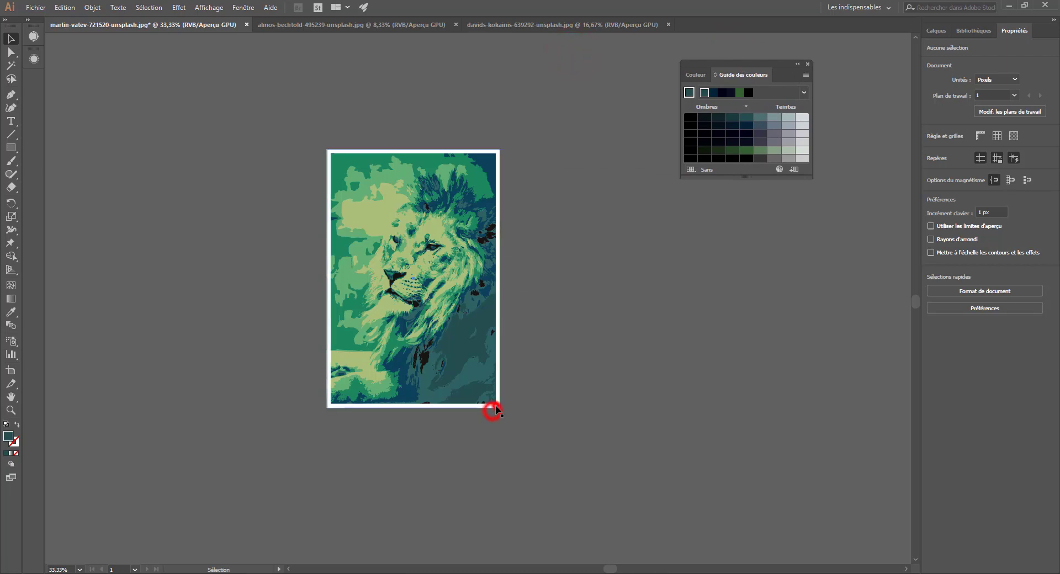
pyautogui.click(34, 60)
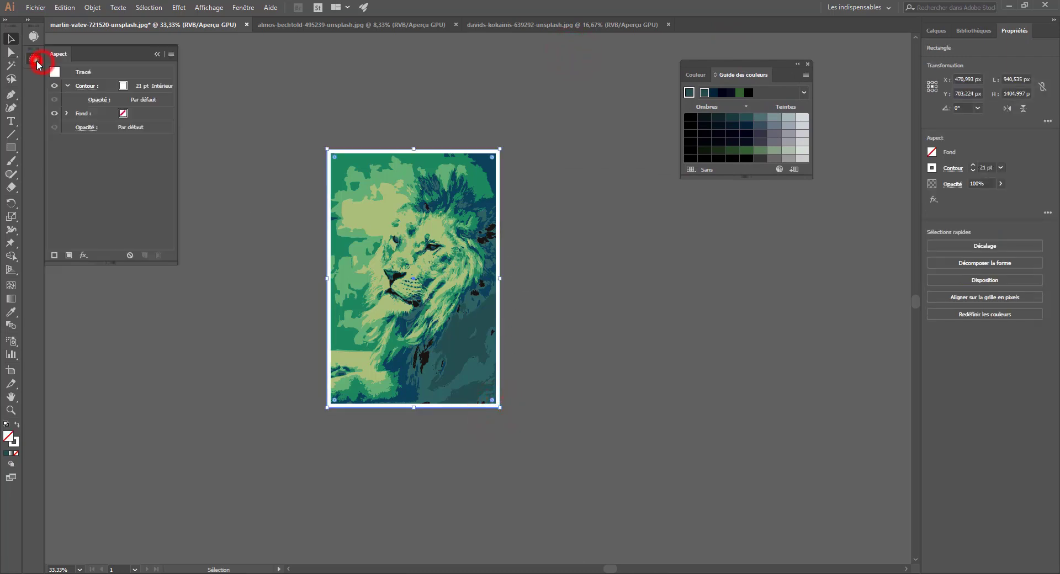
pyautogui.click(150, 101)
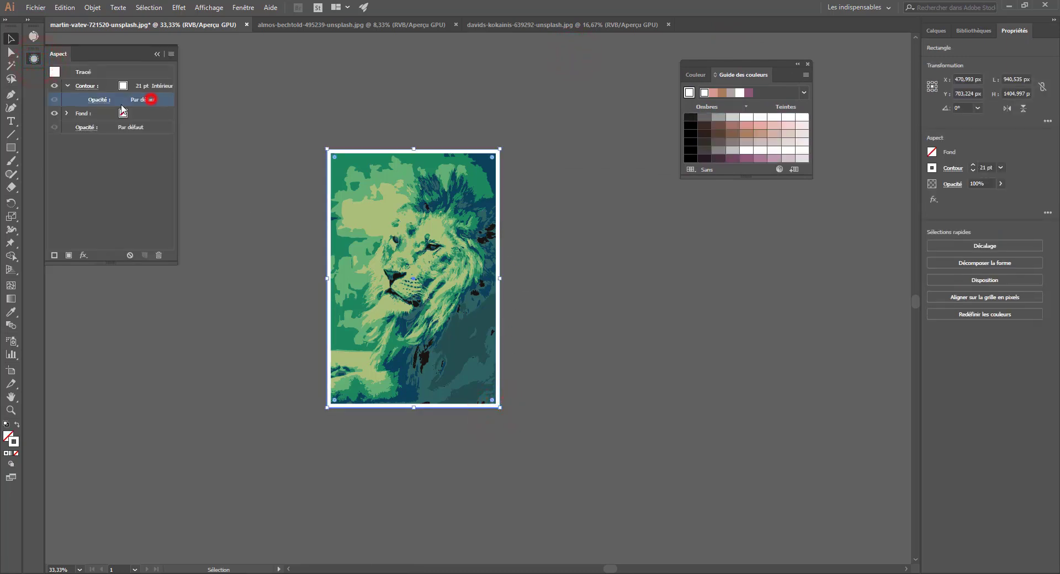
pyautogui.click(92, 104)
pyautogui.click(33, 121)
pyautogui.click(37, 240)
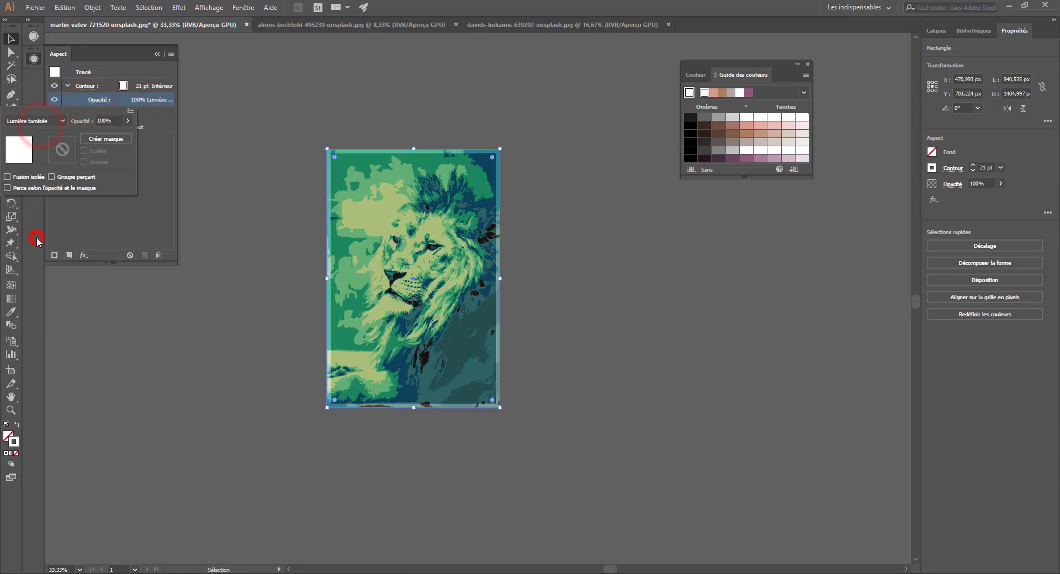
pyautogui.click(35, 58)
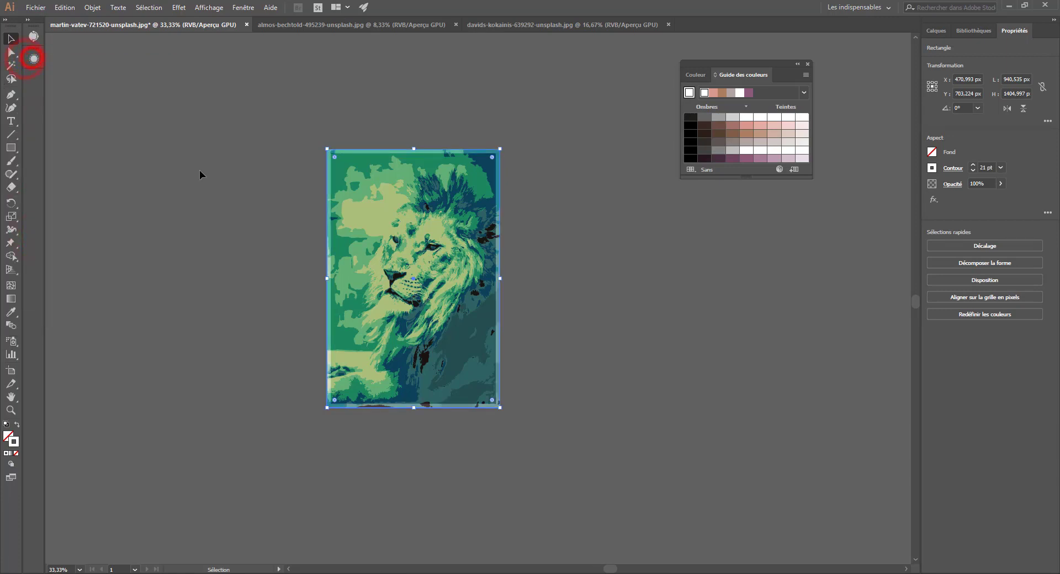
pyautogui.click(178, 185)
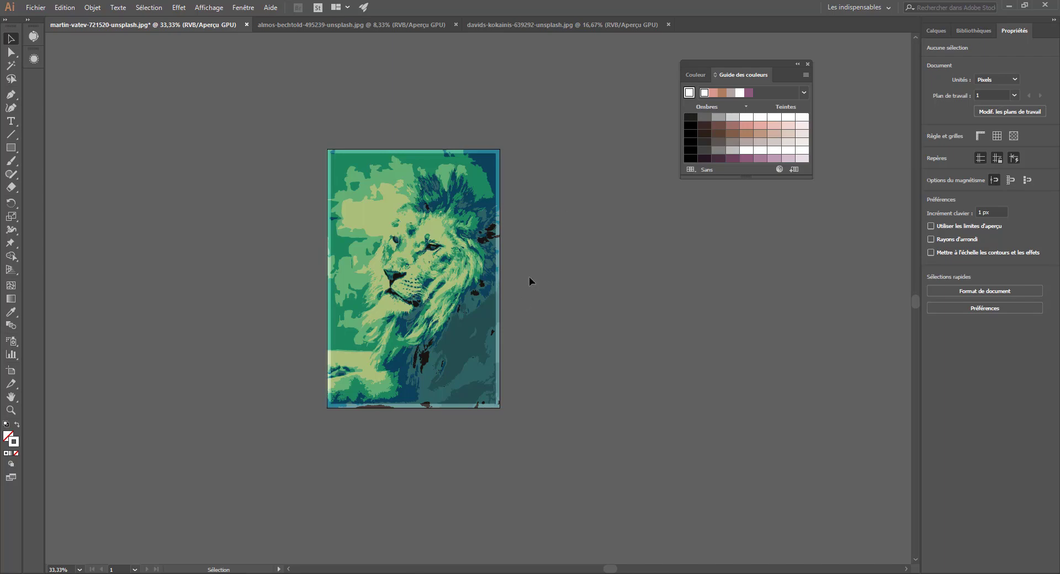
# Step: Save the document as lion.ai in the "affiche illustrator" folder, in Adobe Illustrator format with version Illustrator CC
pyautogui.hotkey('ctrl', 'shift', 's')
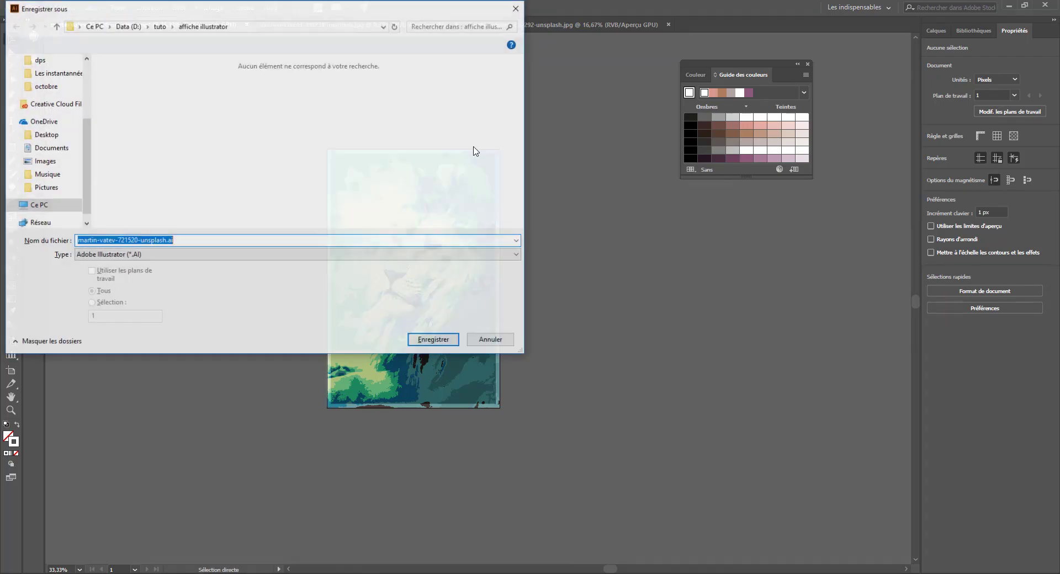
pyautogui.press('BackSpace')
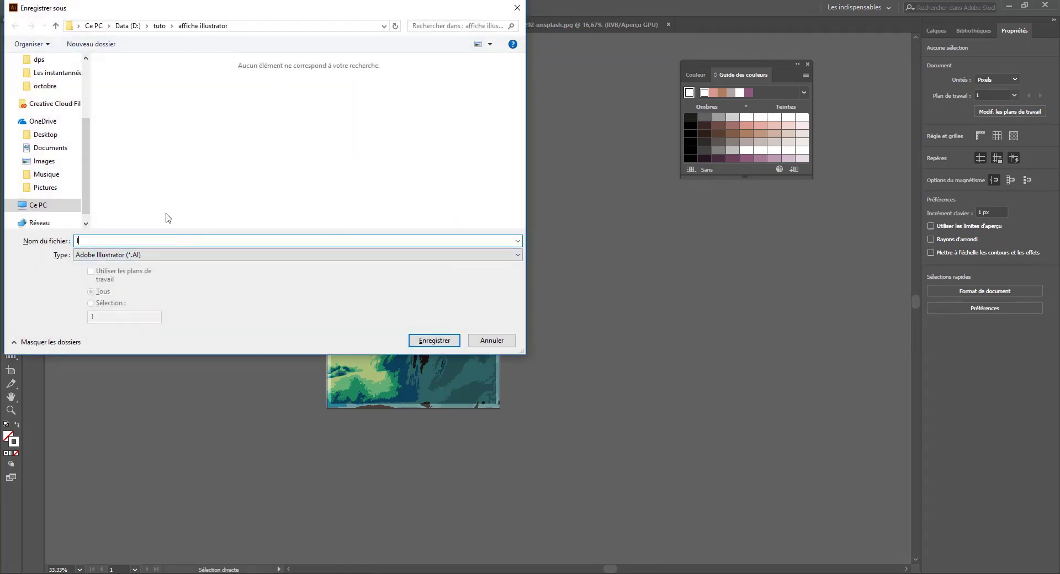
pyautogui.click(435, 341)
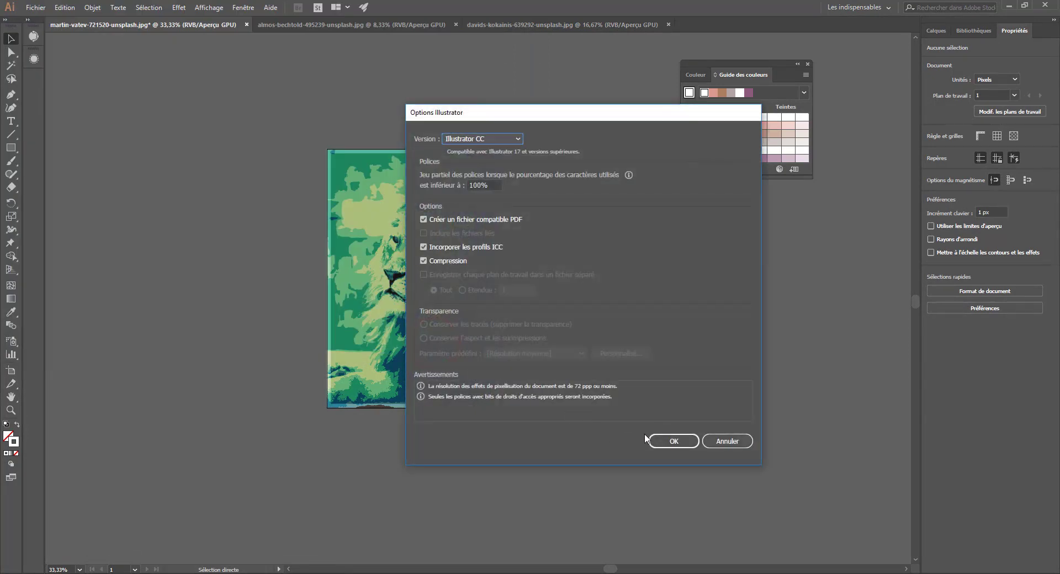
pyautogui.click(659, 441)
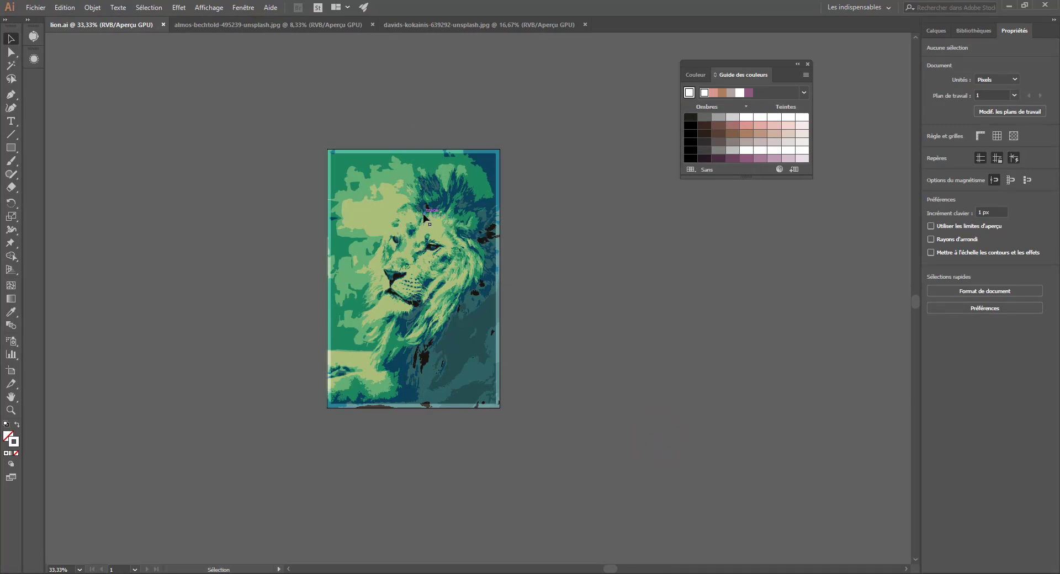
# Step: Switch to the document with the portrait of the man in sunglasses and dock the floating colour panels as collapsed icons
pyautogui.click(420, 24)
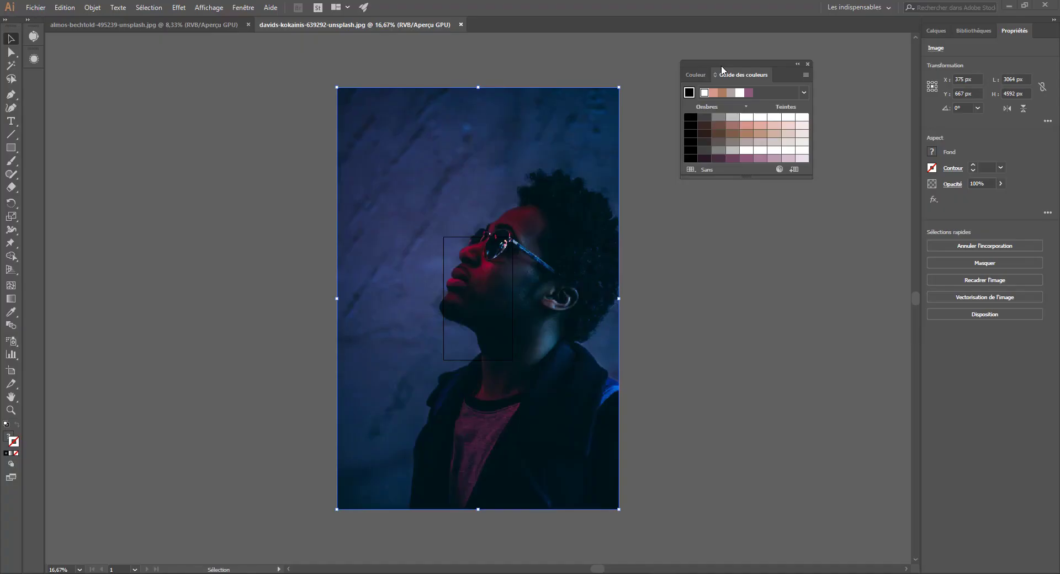
pyautogui.moveTo(724, 58); pyautogui.dragTo(37, 84)
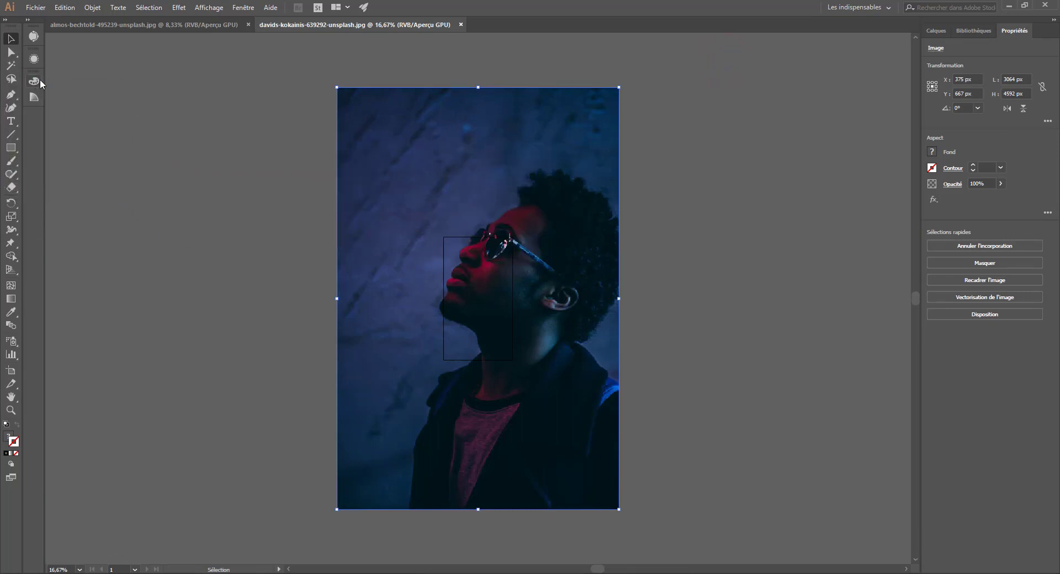
# Step: Scale the portrait photo down proportionally about its centre to about 941 × 1410 px, slightly larger than the artboard
pyautogui.click(450, 174)
pyautogui.click(281, 124)
pyautogui.click(594, 140)
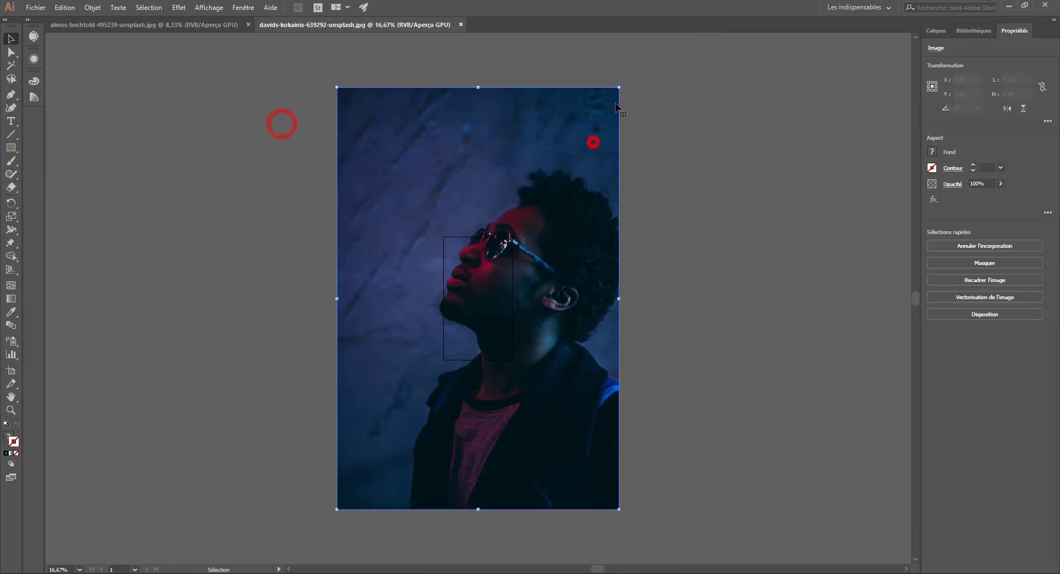
pyautogui.moveTo(619, 87); pyautogui.dragTo(522, 223)
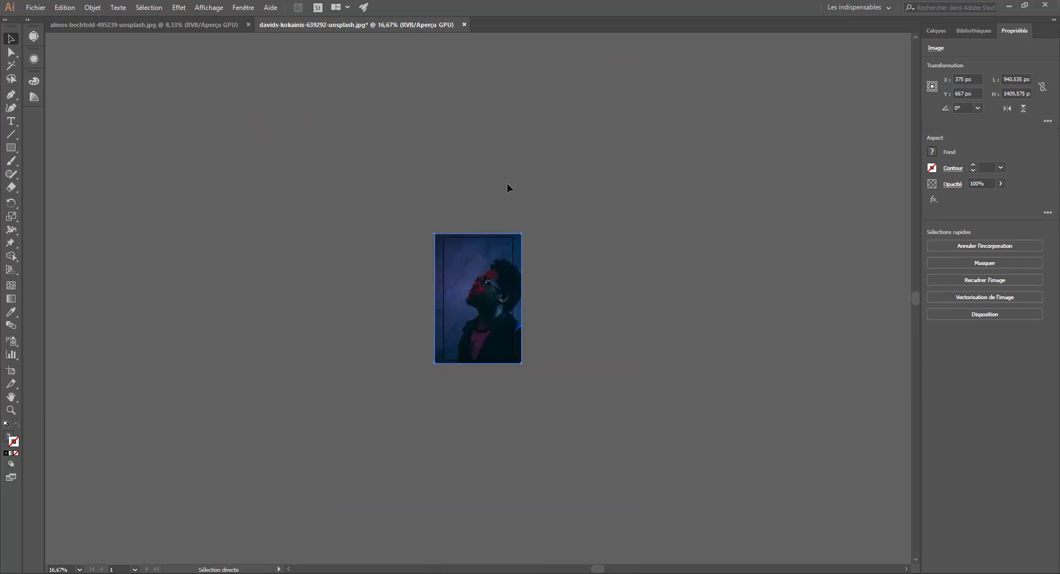
# Step: Enlarge the artboard from its upper-left and lower-right corners to fit the photo's edges, about 934 × 1410 px
pyautogui.hotkey('ctrl', '+')
pyautogui.hotkey('ctrl', '+')
pyautogui.hotkey('ctrl', '+')
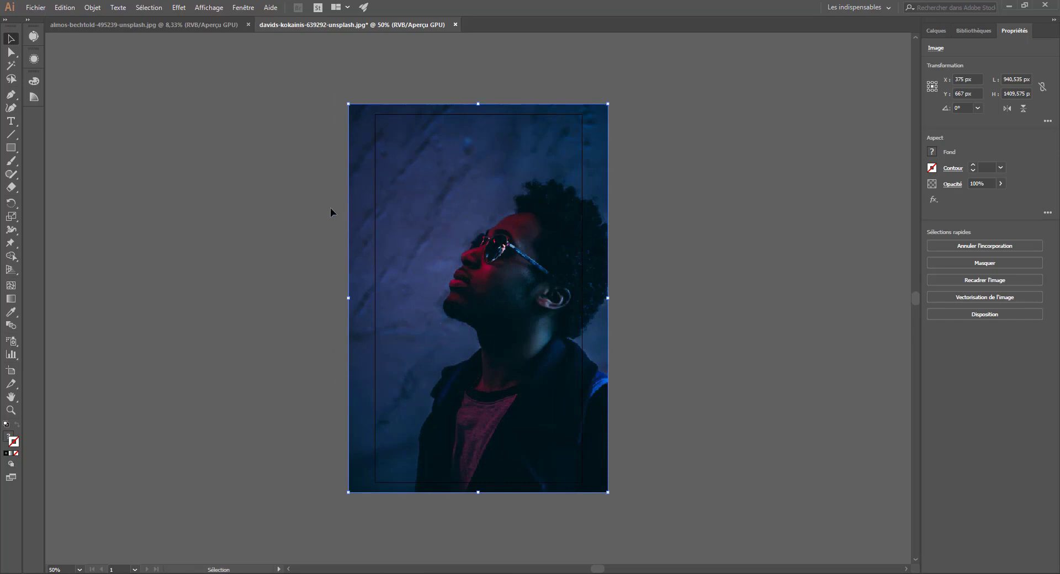
pyautogui.hotkey('shift', 'k')
pyautogui.click(11, 371)
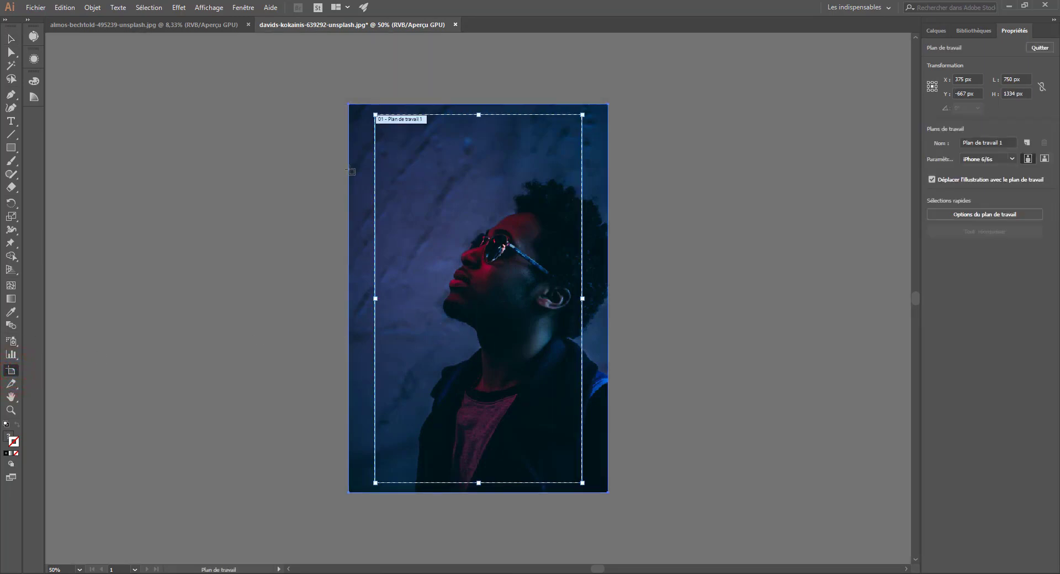
pyautogui.moveTo(378, 116); pyautogui.dragTo(349, 103)
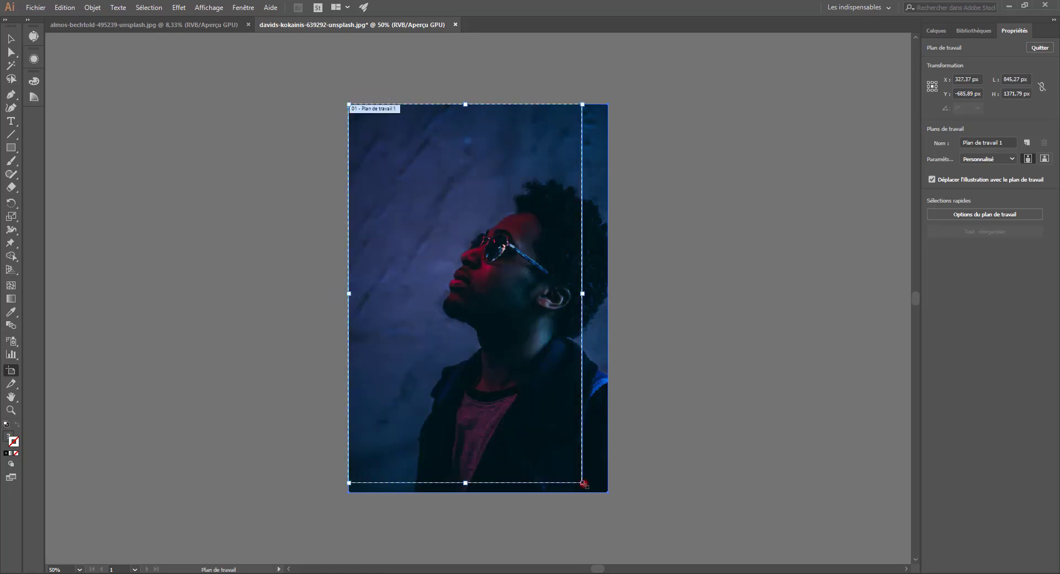
pyautogui.moveTo(583, 484); pyautogui.dragTo(608, 493)
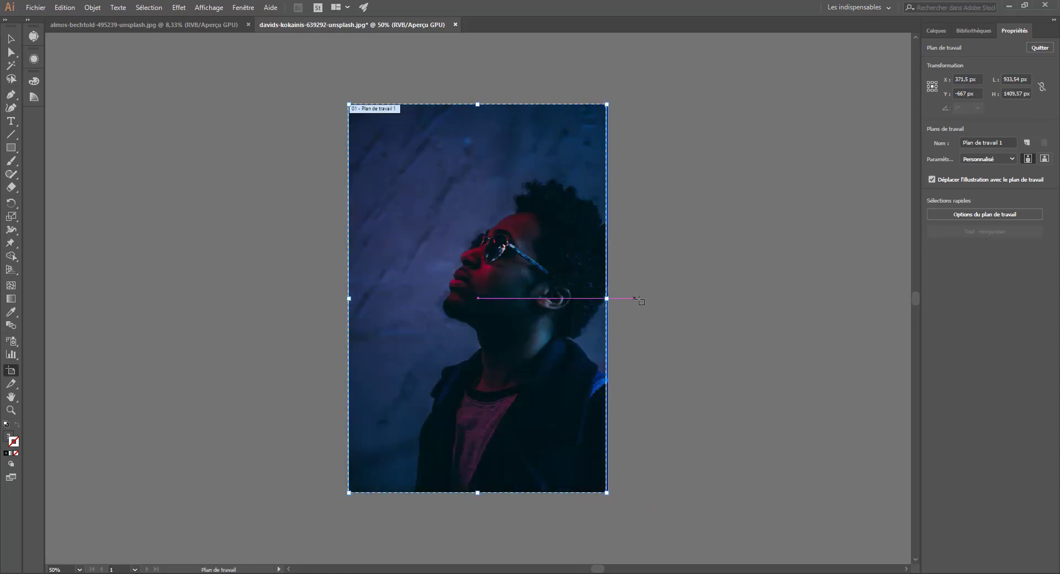
# Step: Extend the artboard's right edge to match the photo's width and leave artboard editing
pyautogui.moveTo(607, 298); pyautogui.dragTo(610, 299)
pyautogui.click(10, 37)
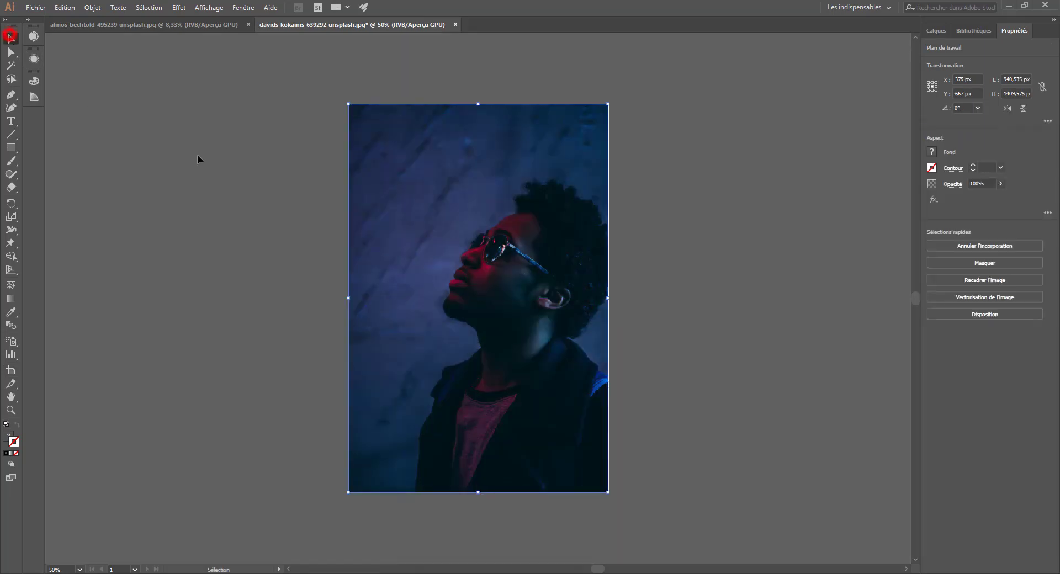
pyautogui.click(223, 169)
# Step: Trace the portrait photo with the 6-colour Image Trace preset (6 couleurs)
pyautogui.click(481, 228)
pyautogui.click(974, 298)
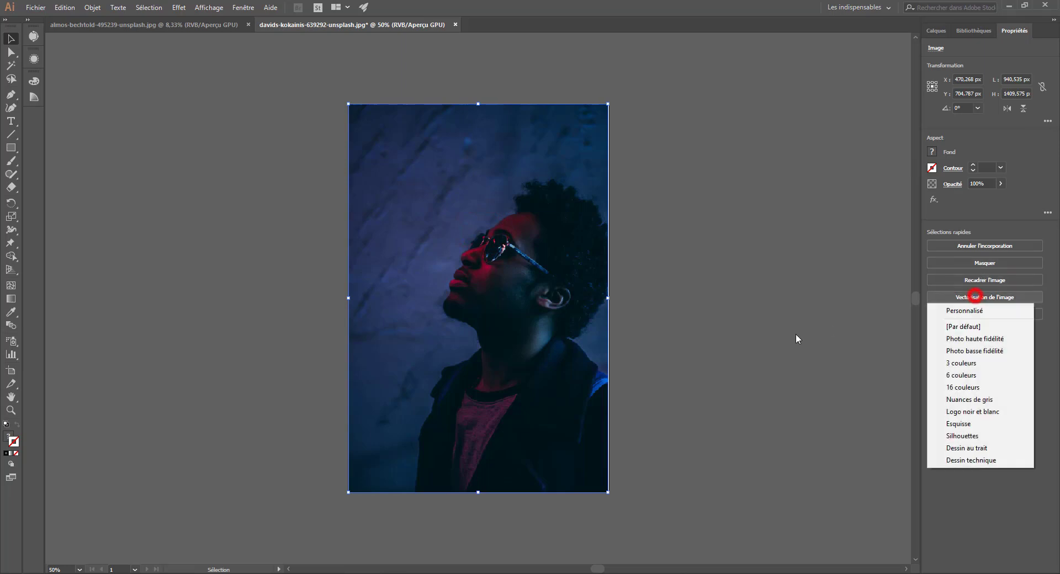
pyautogui.click(966, 375)
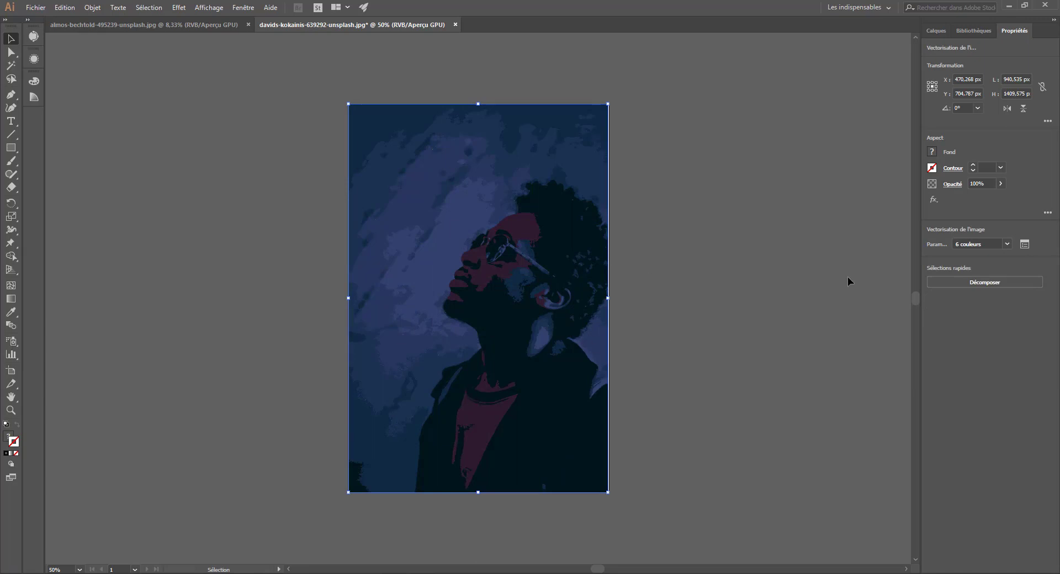
# Step: Reduce the image tracing to 5 colours in the trace options and close them
pyautogui.click(1024, 245)
pyautogui.doubleClick(220, 126)
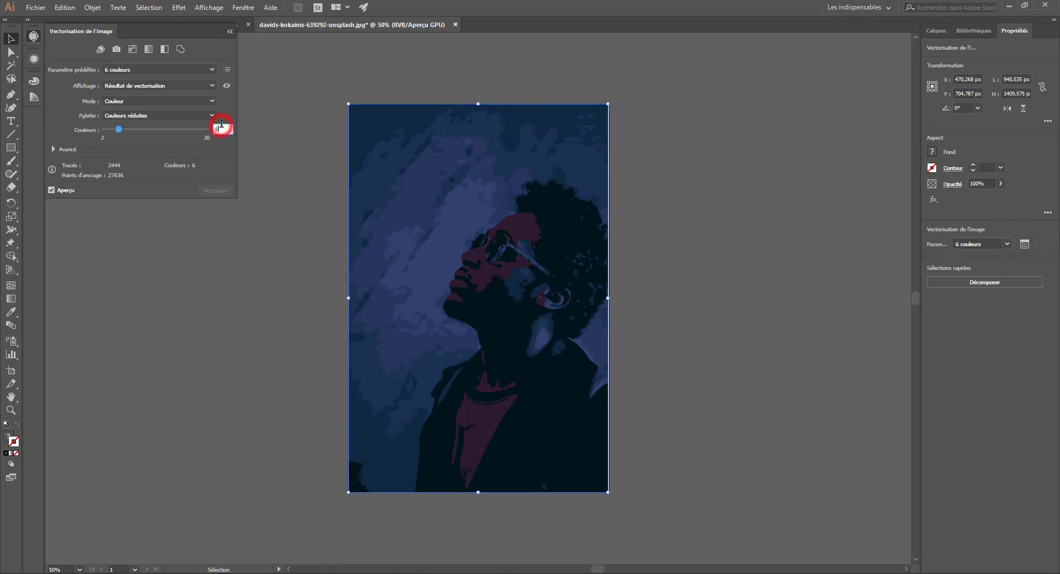
pyautogui.press('Down')
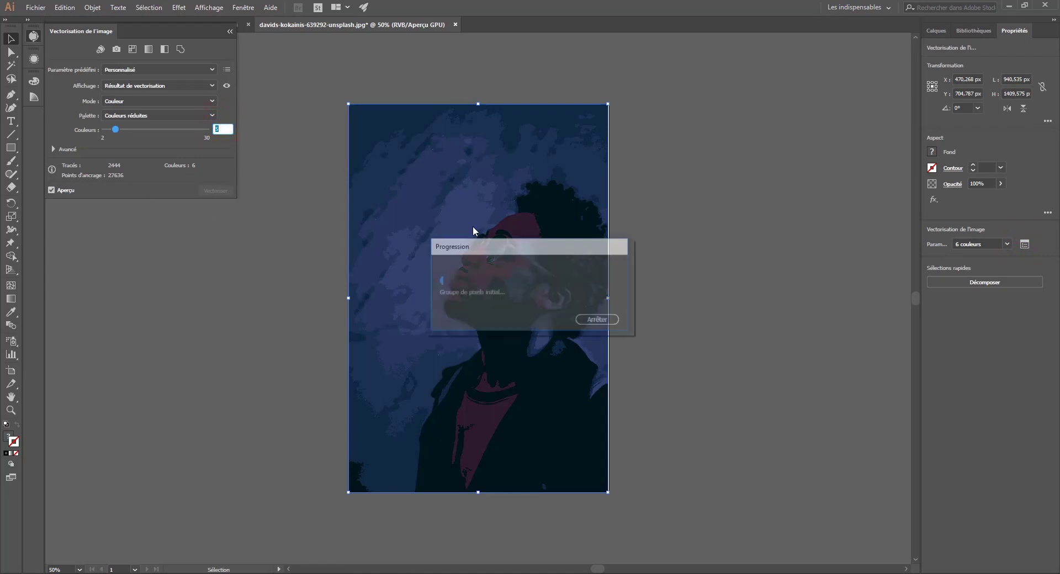
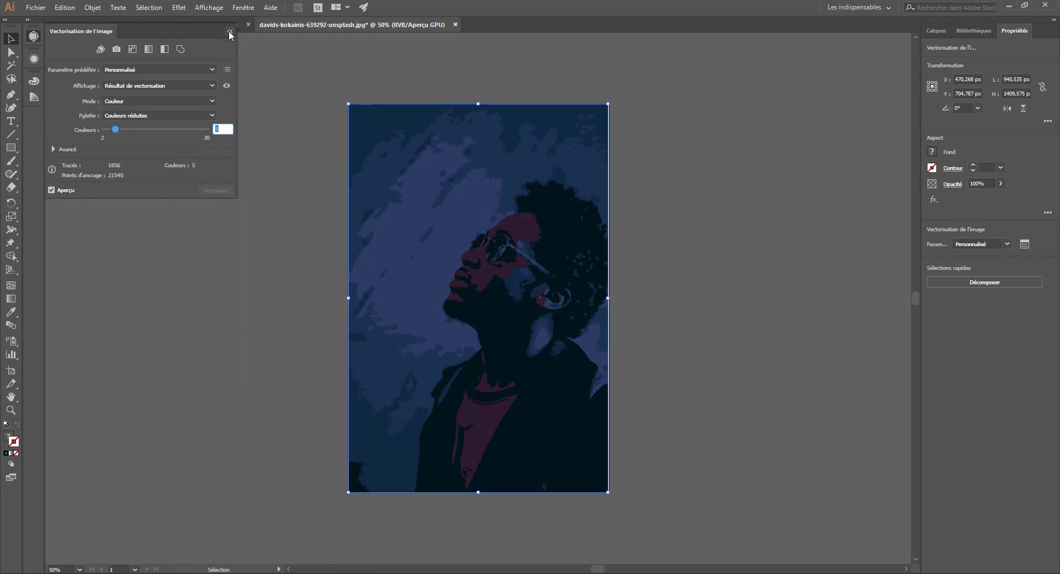
pyautogui.click(34, 36)
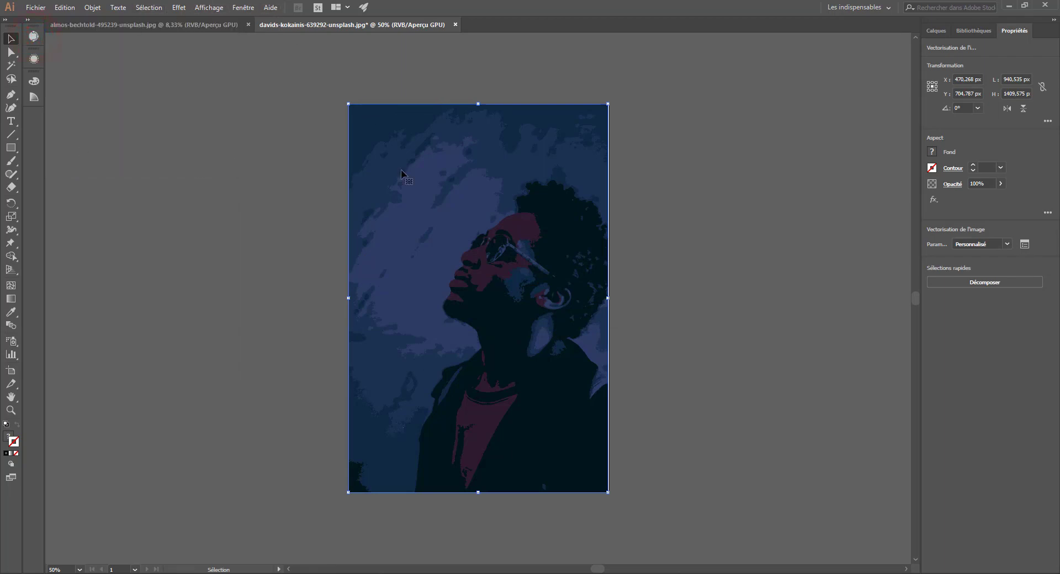
pyautogui.click(95, 7)
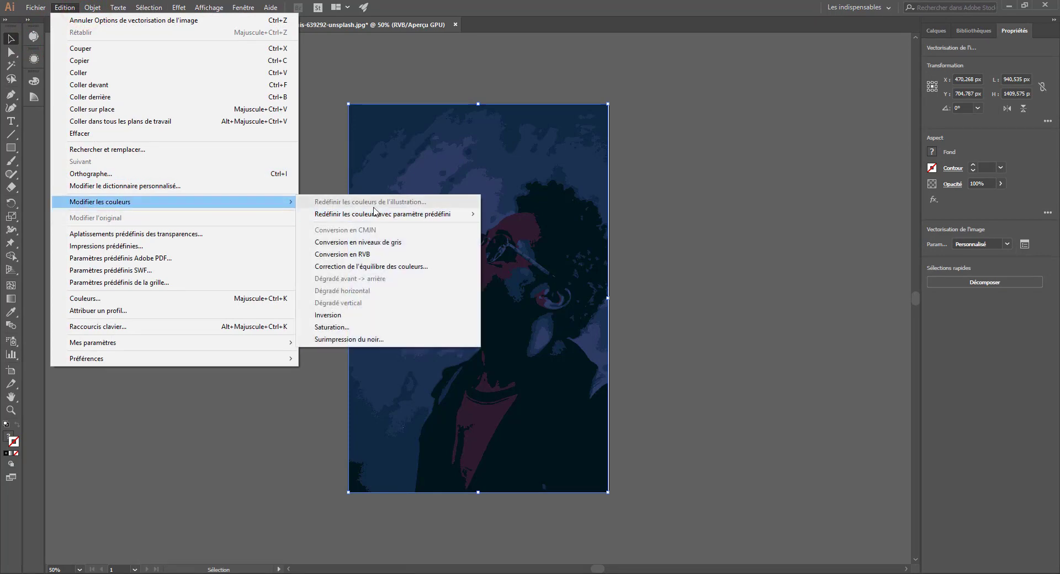
pyautogui.click(536, 163)
pyautogui.click(494, 184)
# Step: Expand the tracing into editable paths and open Recolor Artwork for it, placing the dialog clear of the portrait
pyautogui.click(987, 281)
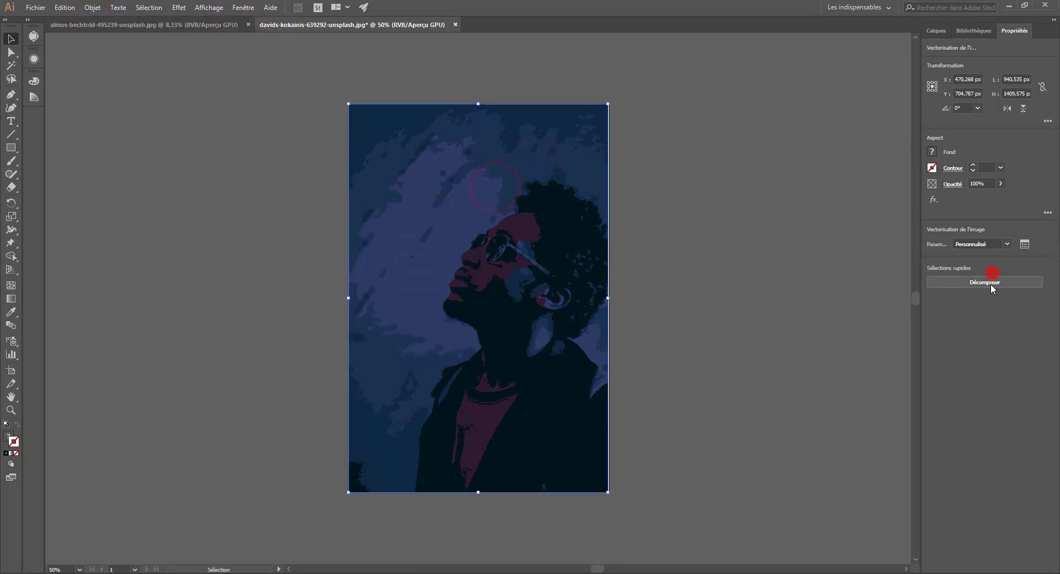
pyautogui.click(67, 8)
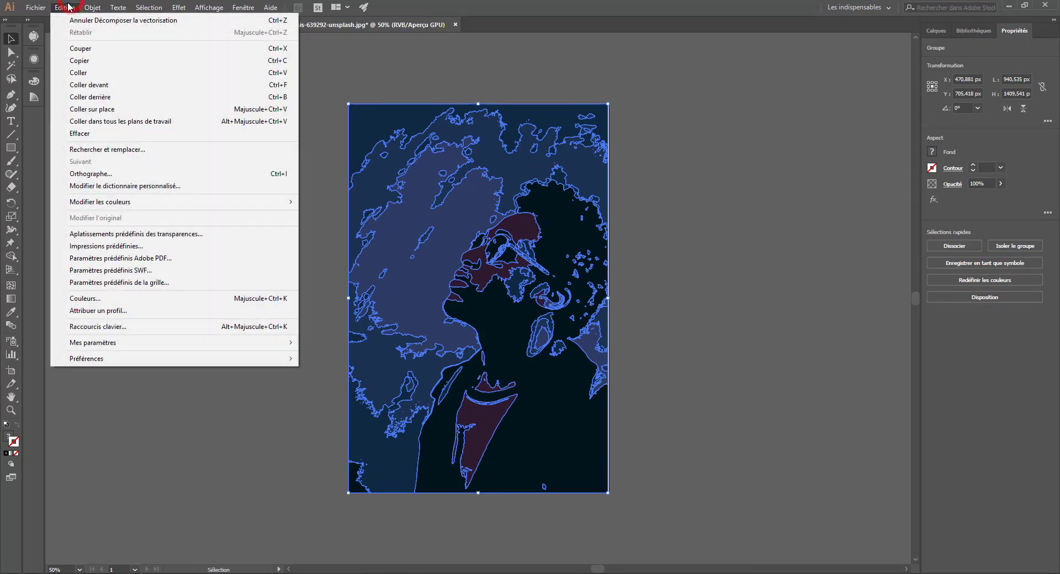
pyautogui.moveTo(132, 202)
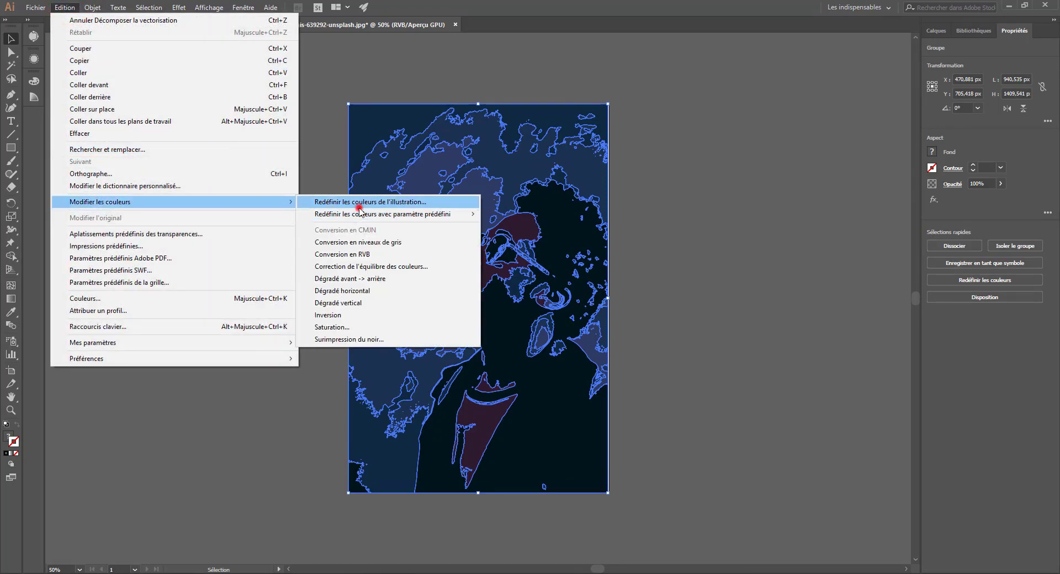
pyautogui.click(362, 203)
pyautogui.moveTo(602, 60); pyautogui.dragTo(724, 71)
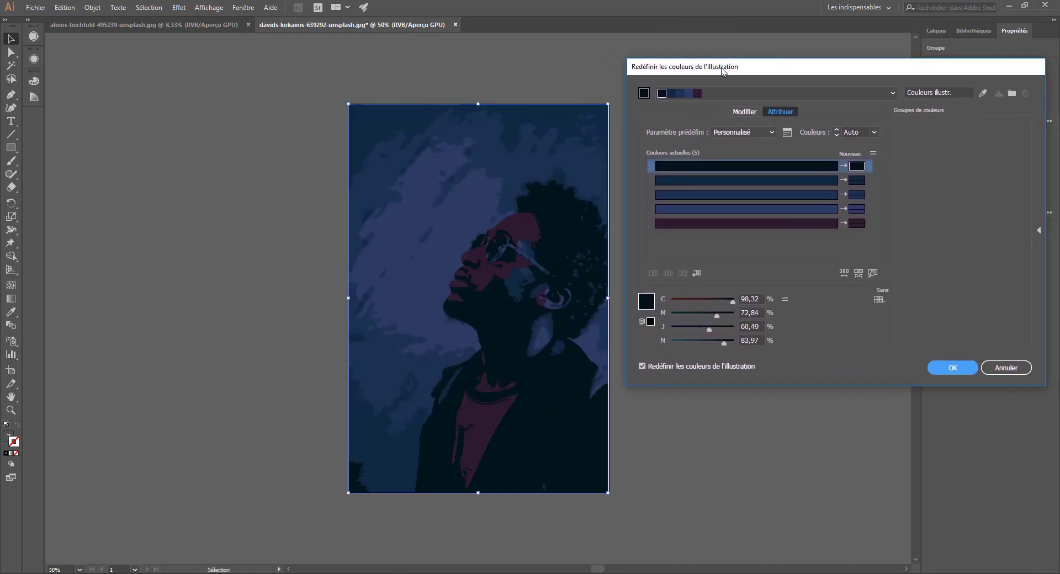
# Step: Try limiting the artwork's colours to the Métaux, Neutre and Fleurs libraries, and restore the limit to Sans
pyautogui.click(885, 303)
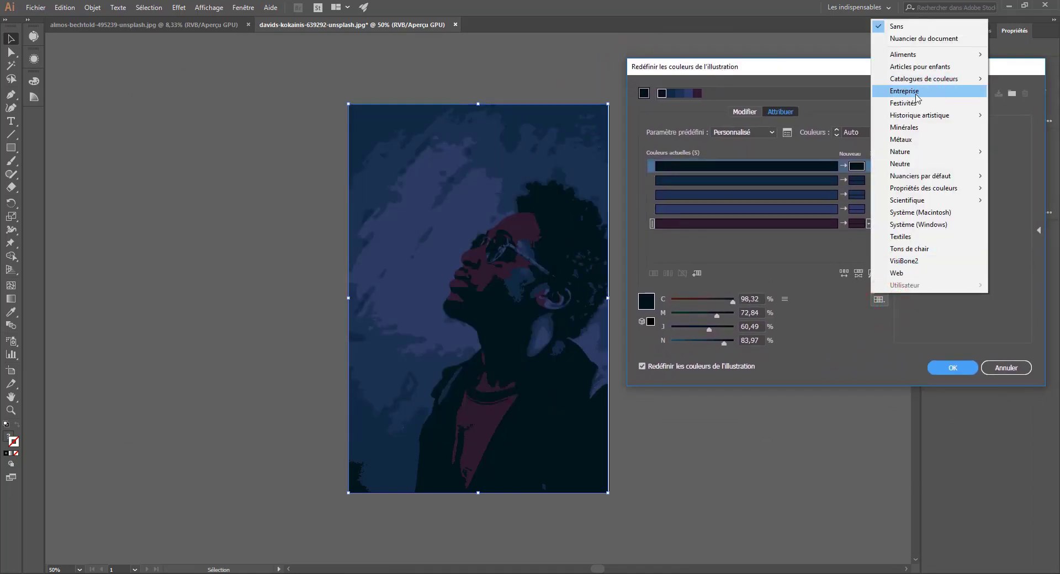
pyautogui.click(918, 139)
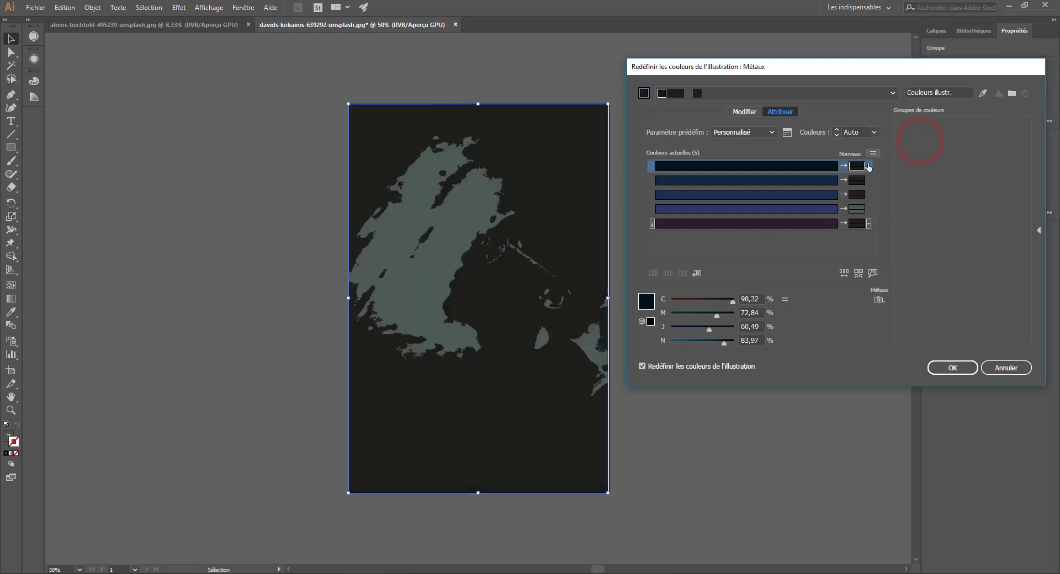
pyautogui.click(879, 300)
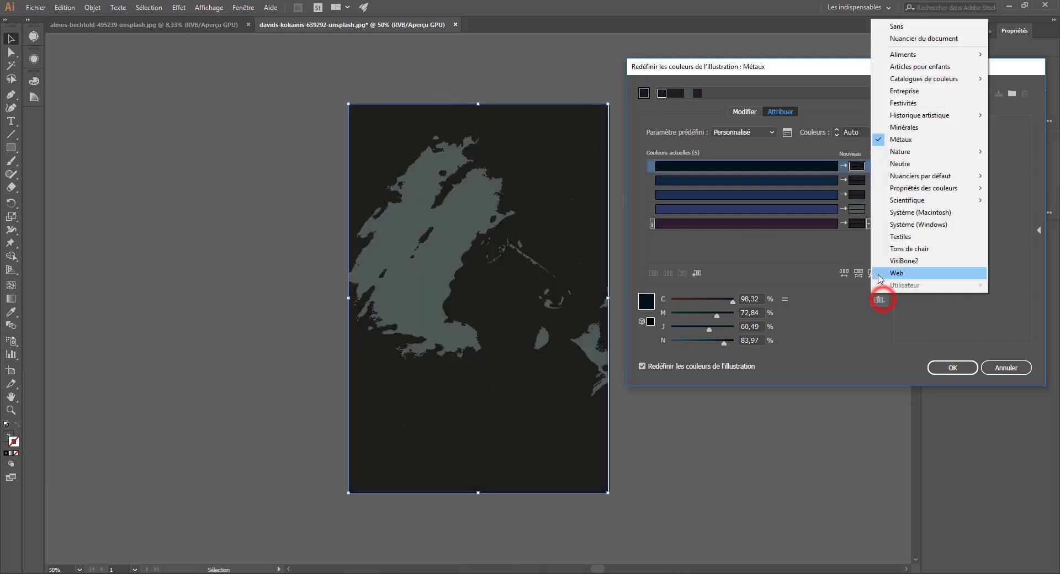
pyautogui.click(901, 164)
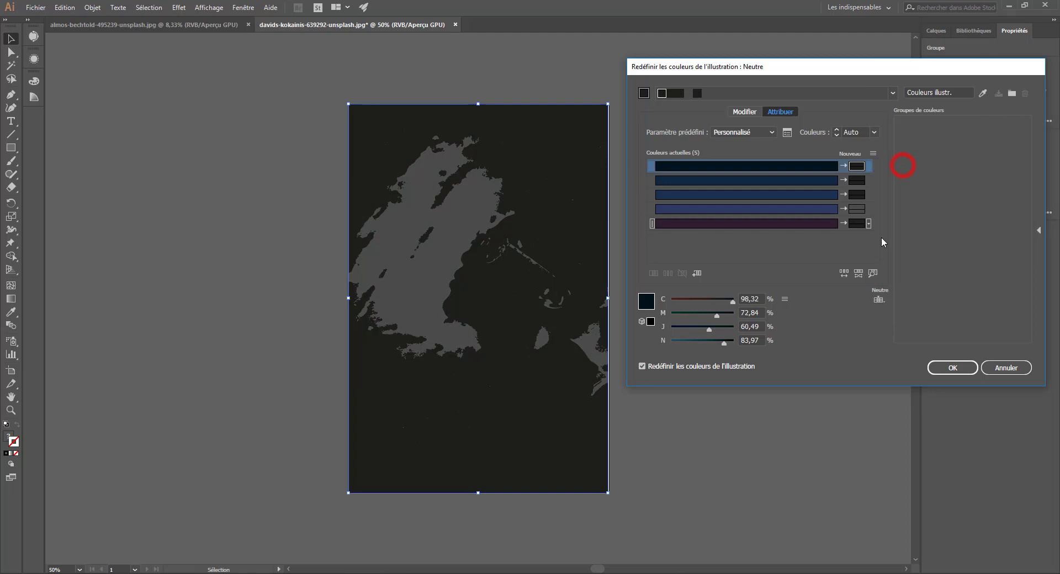
pyautogui.click(879, 301)
pyautogui.moveTo(905, 152)
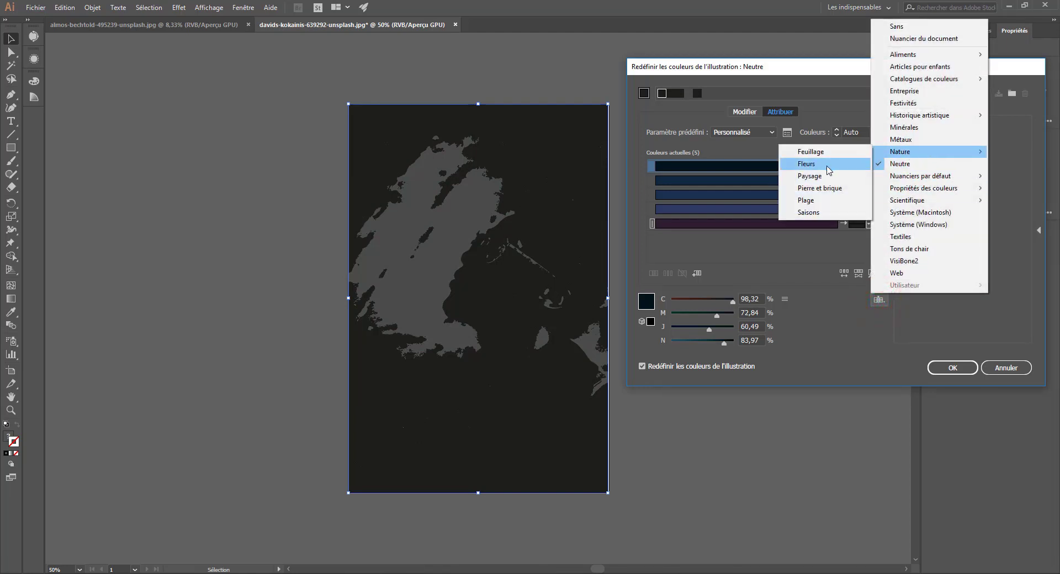
pyautogui.click(827, 167)
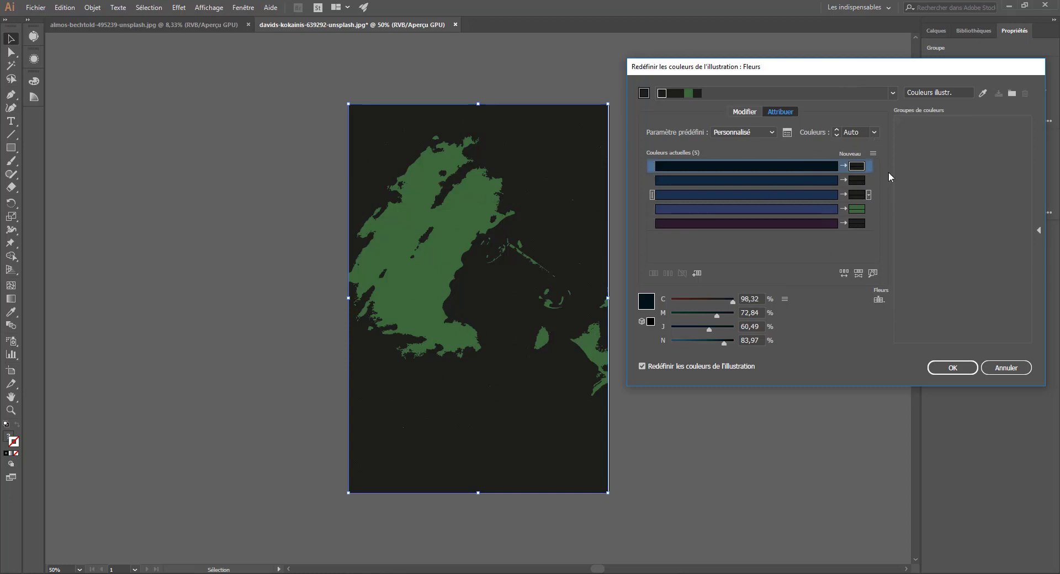
pyautogui.click(879, 299)
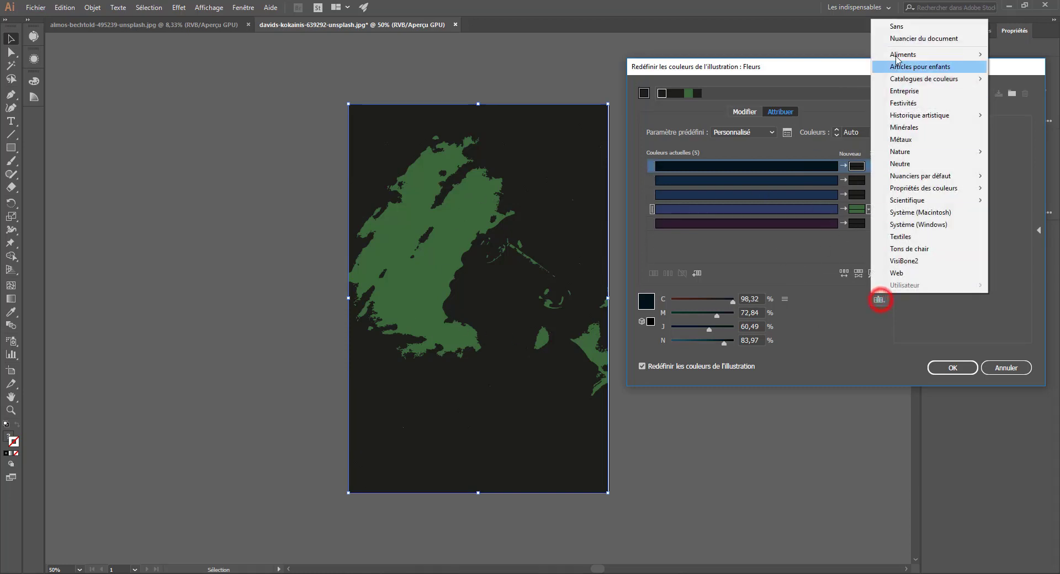
pyautogui.click(911, 26)
# Step: Try the Crème glacée colour library on the artwork and reset the library limit to Sans
pyautogui.click(877, 299)
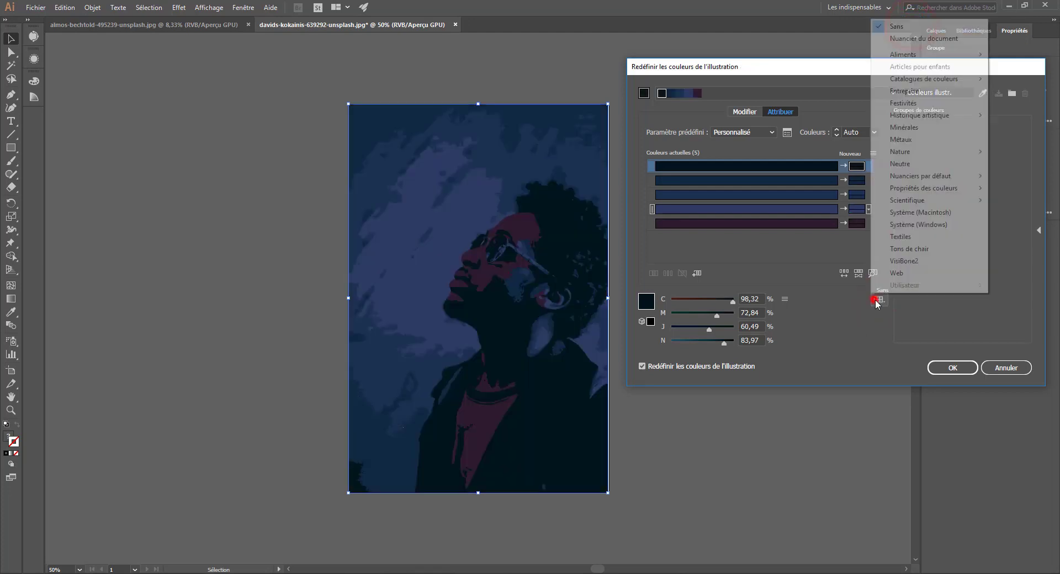
pyautogui.moveTo(914, 60)
pyautogui.click(815, 66)
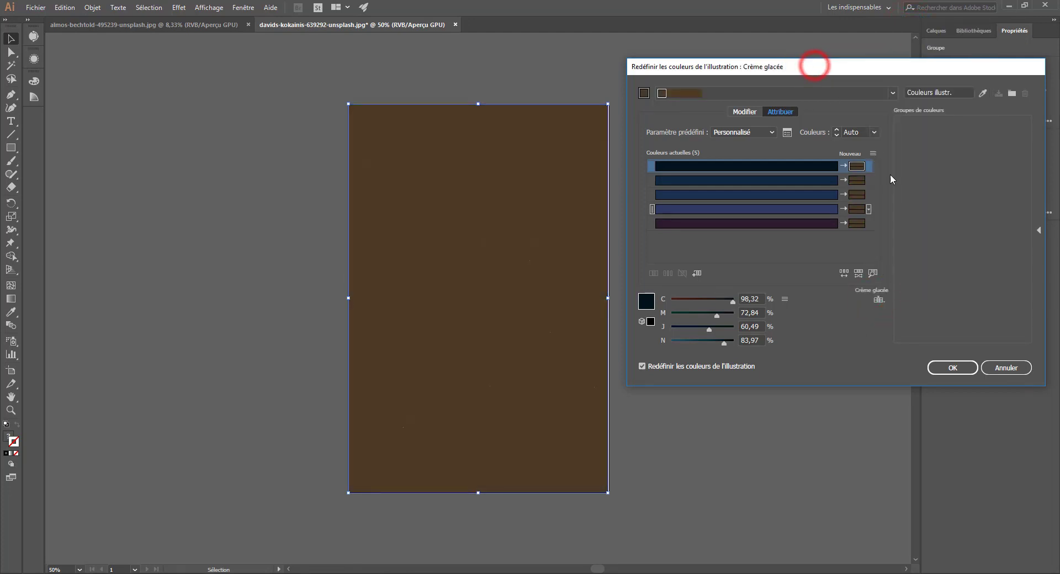
pyautogui.click(878, 299)
pyautogui.click(903, 26)
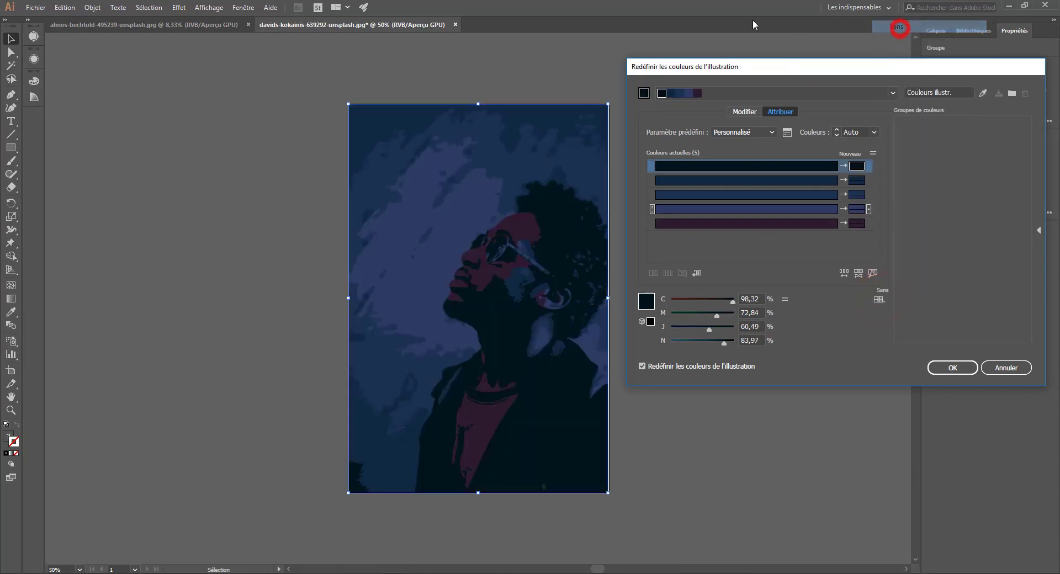
# Step: Brighten the whole palette on the colour wheel and slightly increase the black component of the dark teal
pyautogui.click(739, 112)
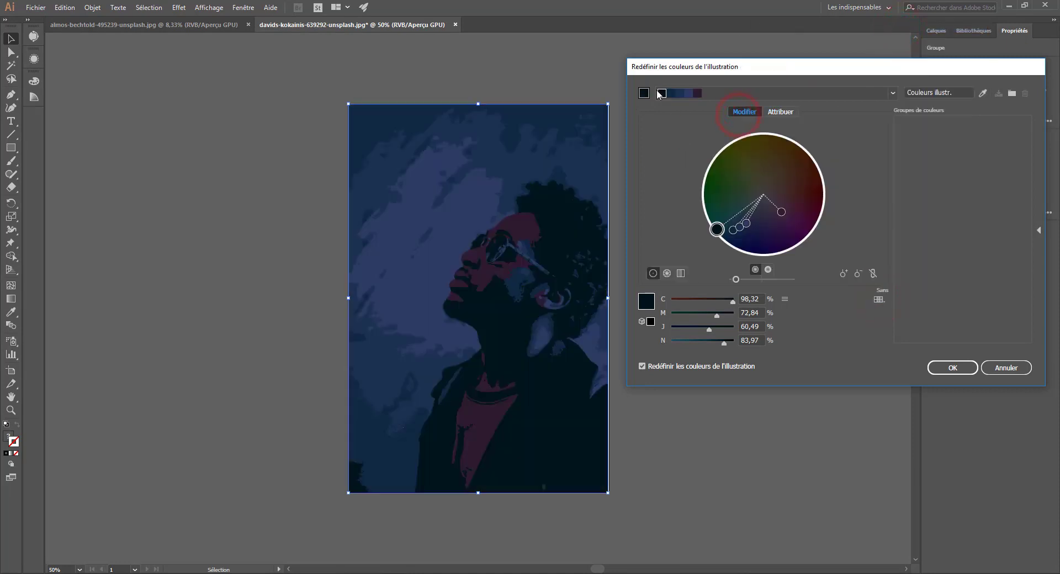
pyautogui.moveTo(735, 279); pyautogui.dragTo(748, 279)
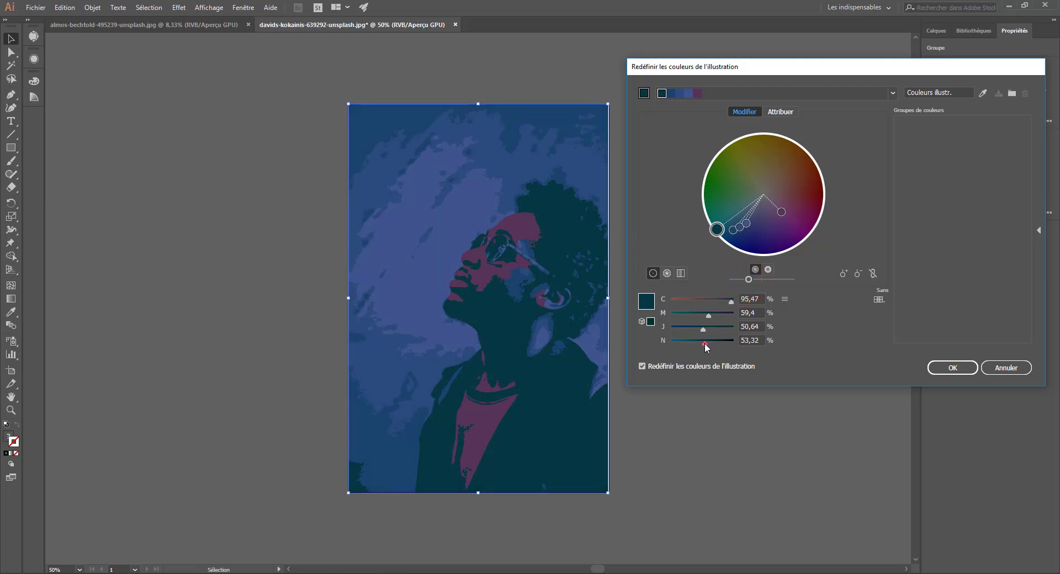
pyautogui.moveTo(705, 343); pyautogui.dragTo(713, 344)
# Step: Shift the mid blue toward greyish slate and the dark red toward vivid magenta, with its cyan at 56%
pyautogui.moveTo(747, 225)
pyautogui.mouseDown()
pyautogui.moveTo(736, 209)
pyautogui.moveTo(741, 221)
pyautogui.moveTo(788, 218)
pyautogui.mouseUp()
pyautogui.moveTo(718, 300); pyautogui.dragTo(707, 299)
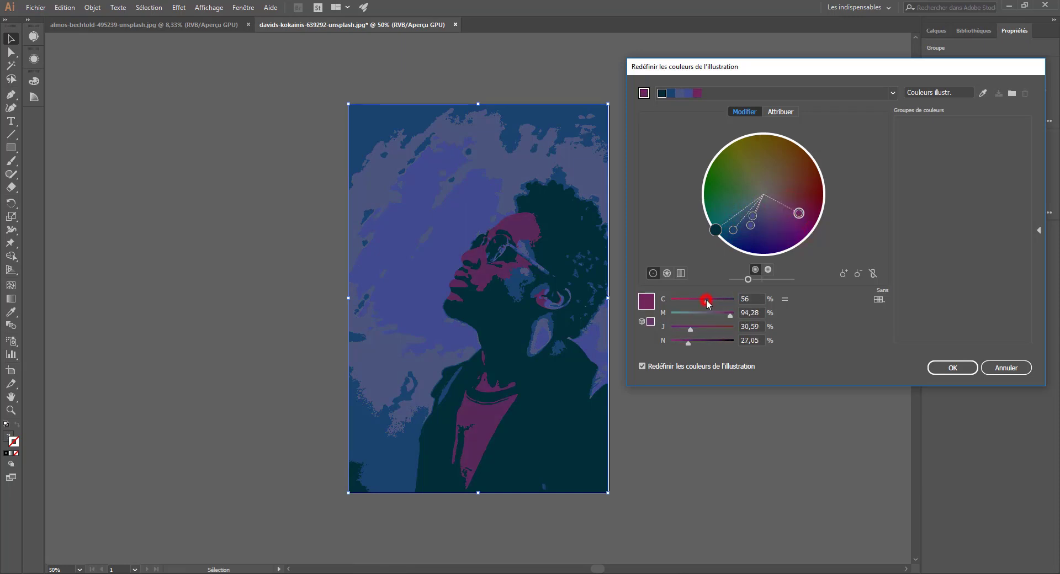
# Step: Brighten the palette slightly more and fine-tune the slate, violet, blue and dark teal hues on the colour wheel
pyautogui.click(753, 215)
pyautogui.moveTo(753, 281); pyautogui.dragTo(754, 279)
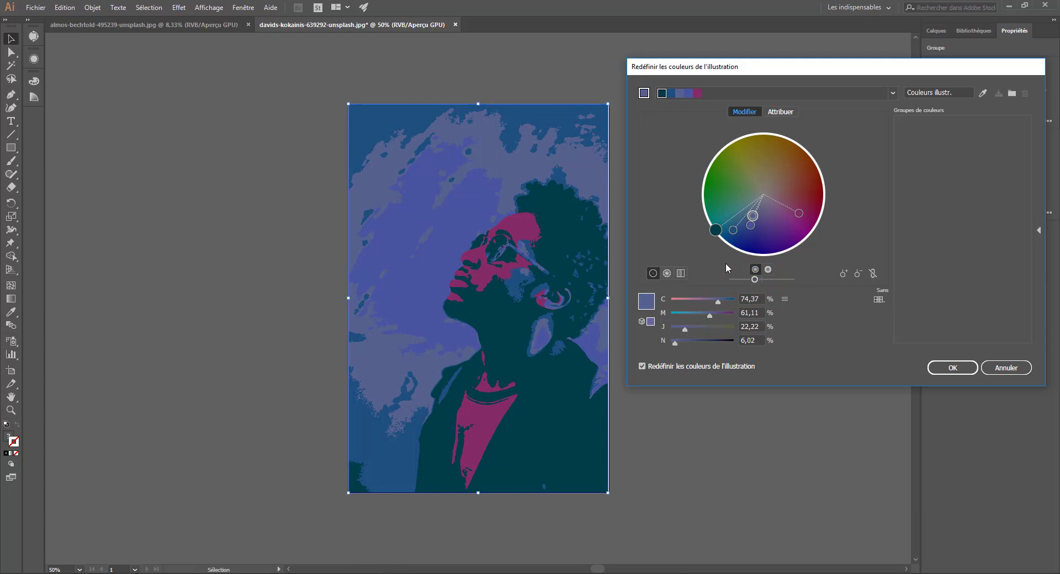
pyautogui.moveTo(708, 313); pyautogui.dragTo(707, 313)
pyautogui.click(750, 226)
pyautogui.moveTo(750, 231); pyautogui.dragTo(734, 231)
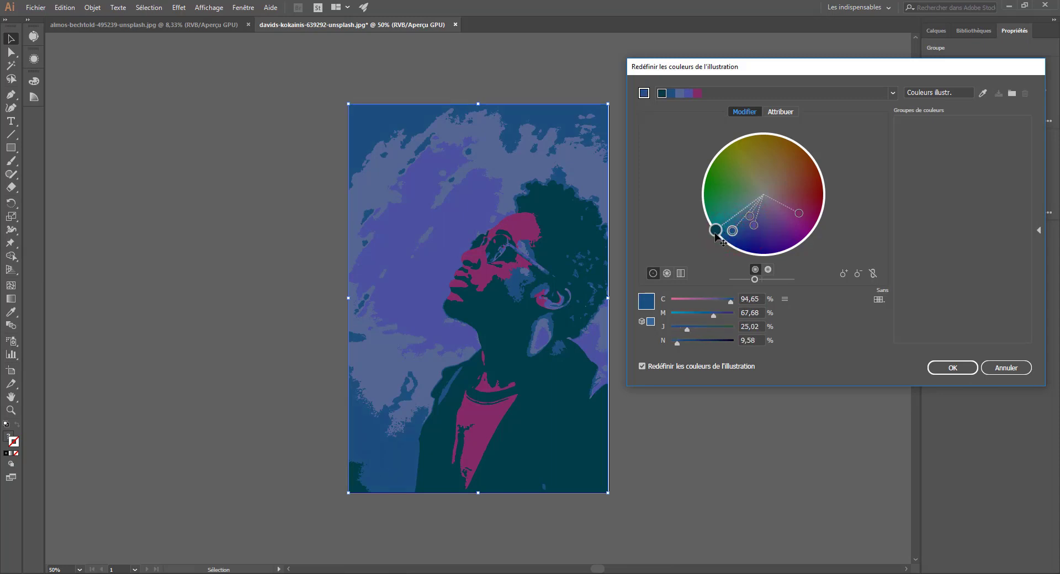
pyautogui.click(714, 230)
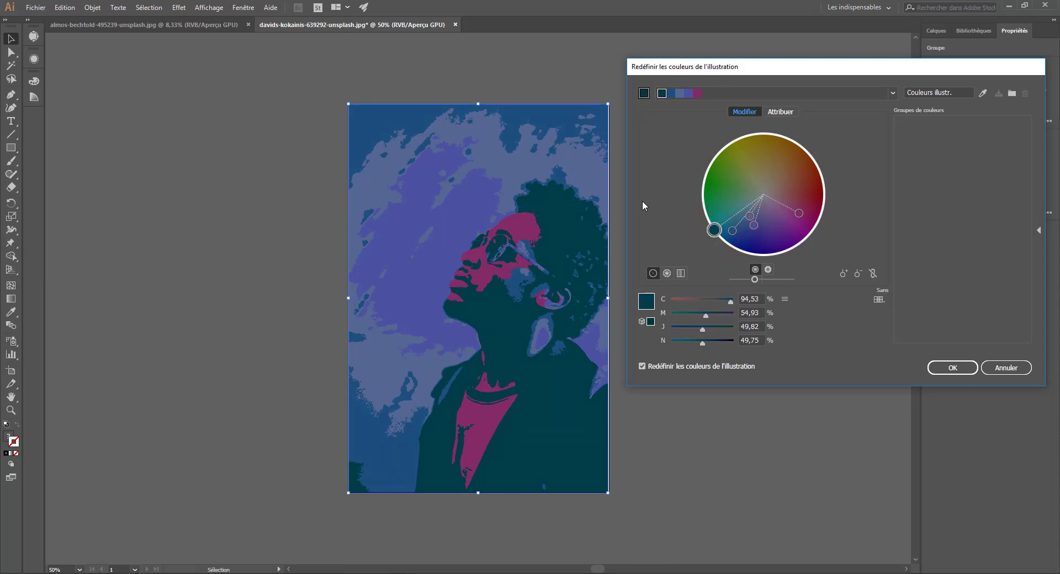
# Step: Compare the portrait with and without the recolouring, and apply the new colours
pyautogui.click(640, 366)
pyautogui.click(641, 366)
pyautogui.click(641, 367)
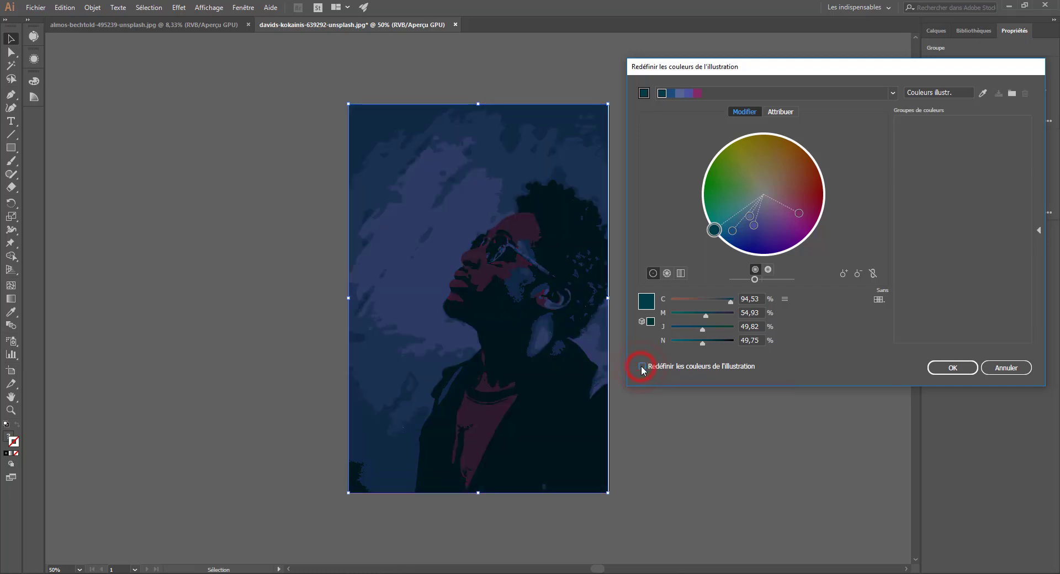
pyautogui.click(641, 367)
pyautogui.click(642, 367)
pyautogui.click(641, 367)
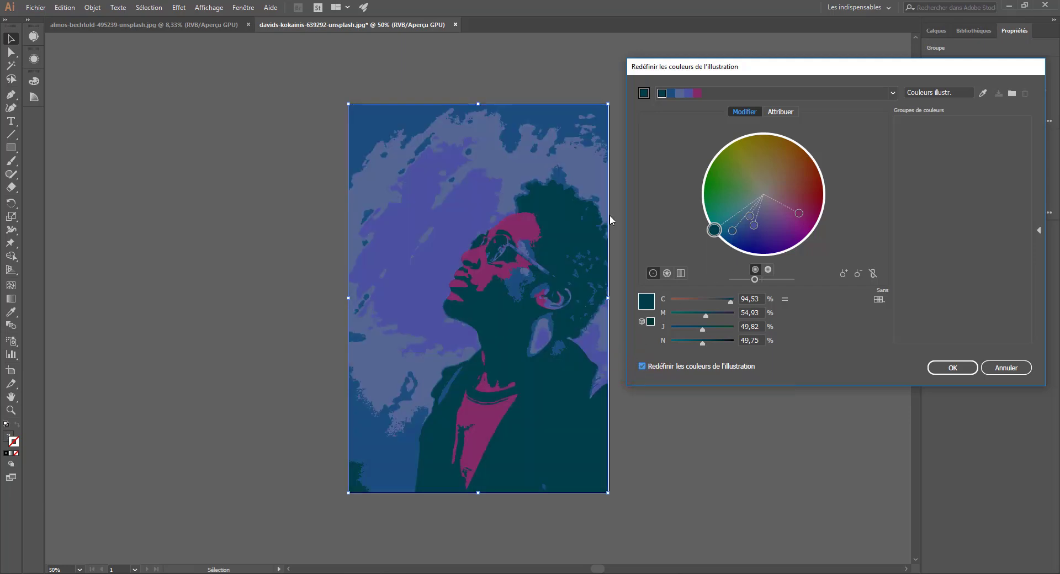
pyautogui.click(951, 369)
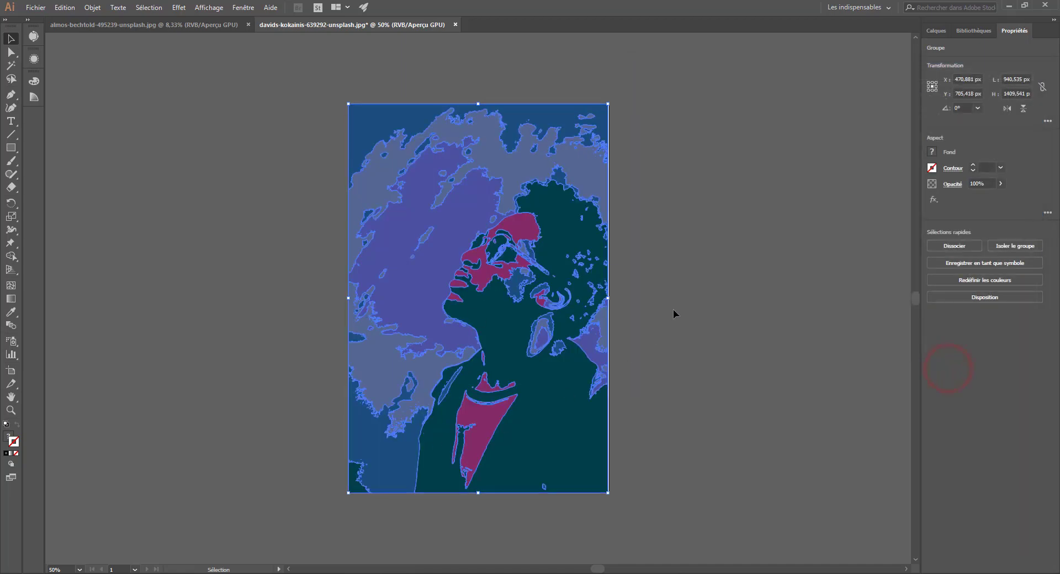
# Step: Reflect the recoloured portrait across the vertical axis and deselect it
pyautogui.rightClick(508, 274)
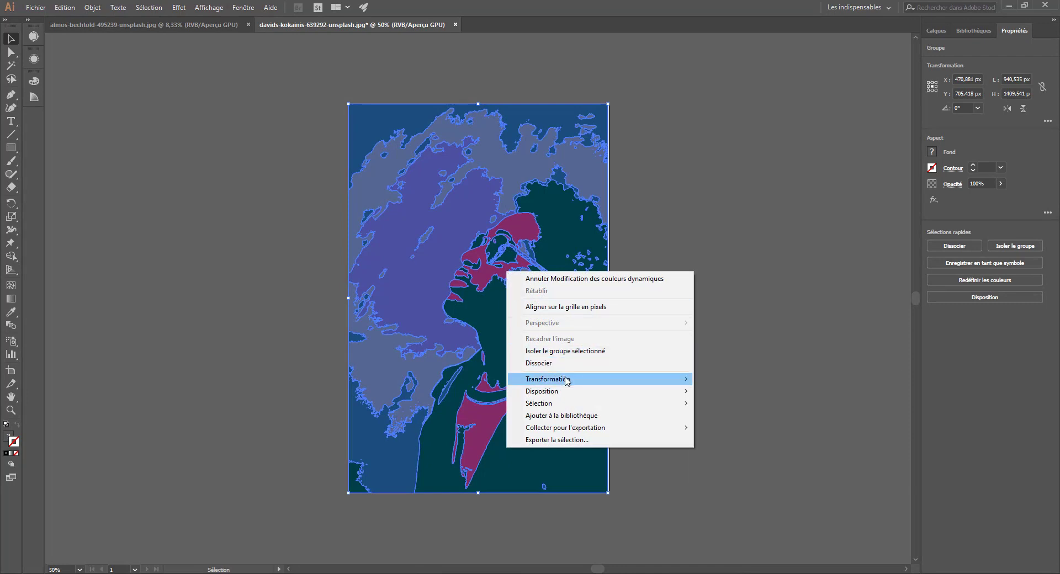
pyautogui.moveTo(567, 380)
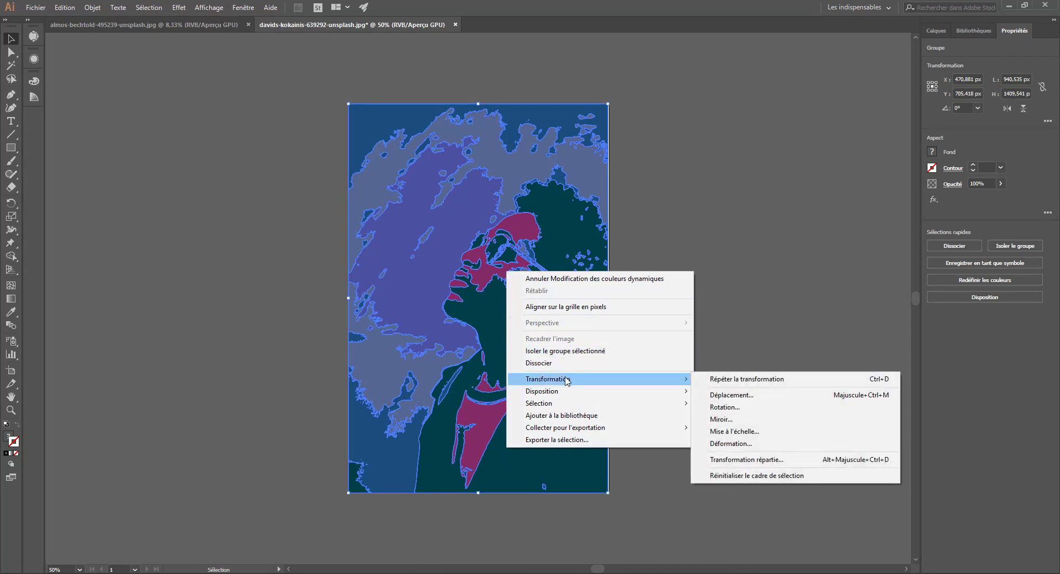
pyautogui.click(725, 420)
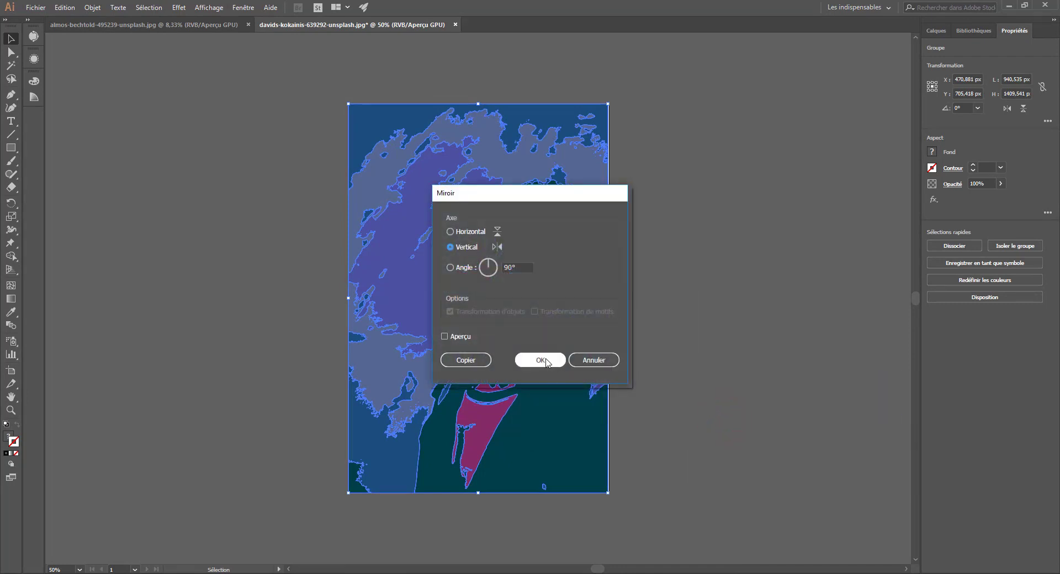
pyautogui.click(546, 360)
pyautogui.click(659, 272)
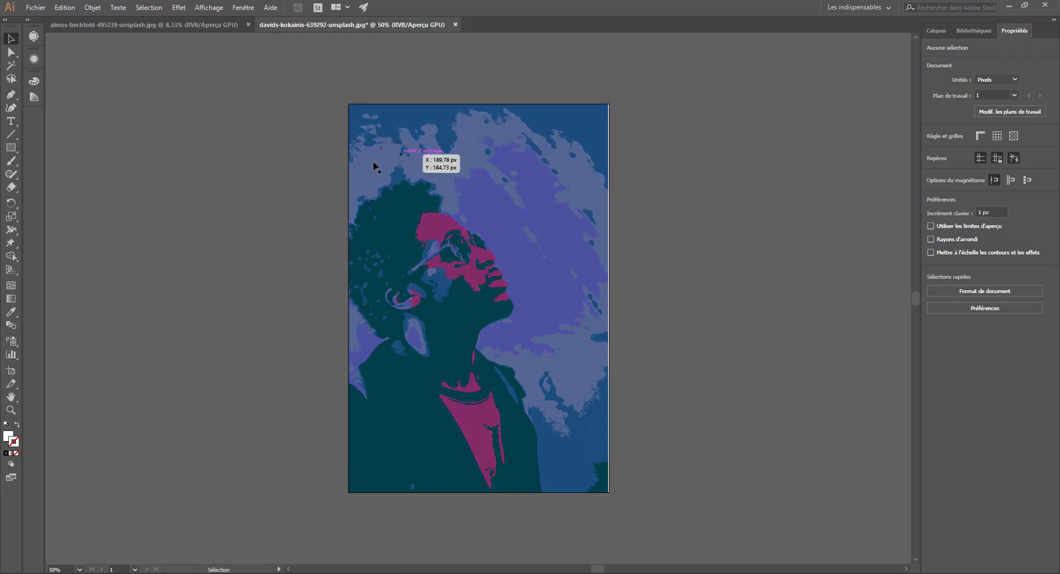
# Step: Undo the portrait's reflection to compare it with the original orientation, and restore the mirrored version
pyautogui.hotkey('ctrl', 'z')
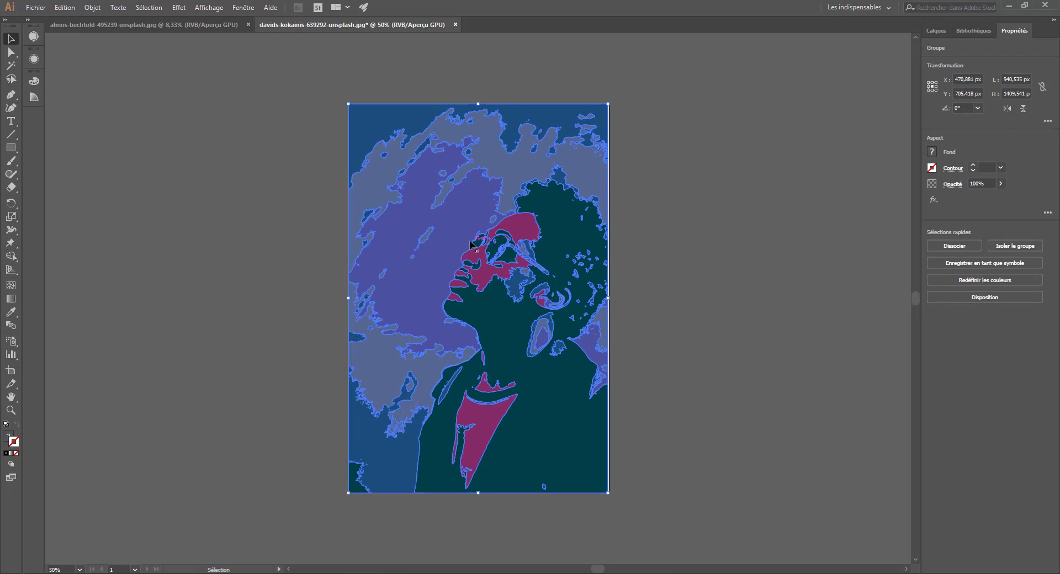
pyautogui.press('a')
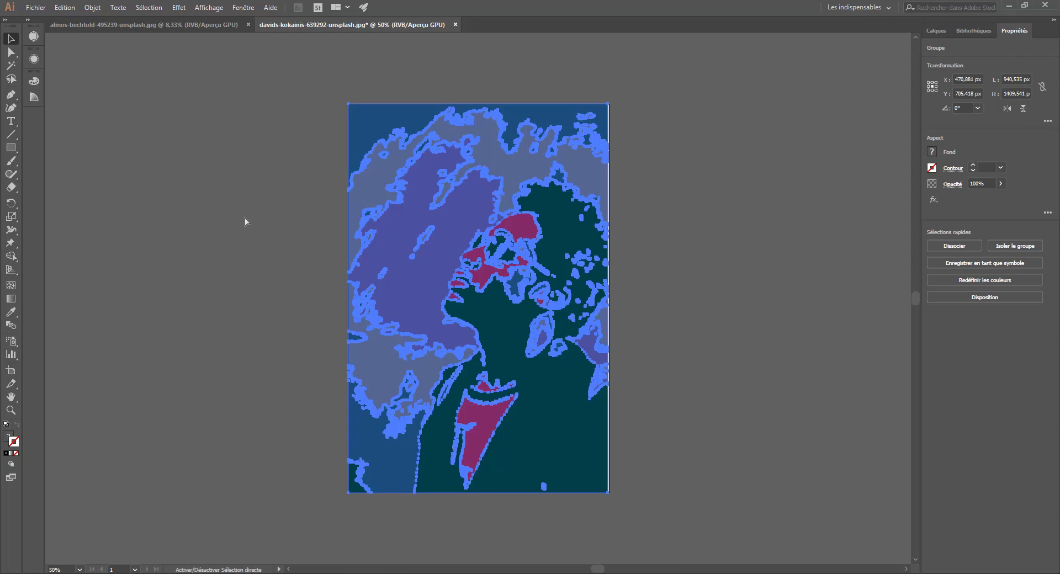
pyautogui.hotkey('ctrl', 'z')
pyautogui.click(251, 274)
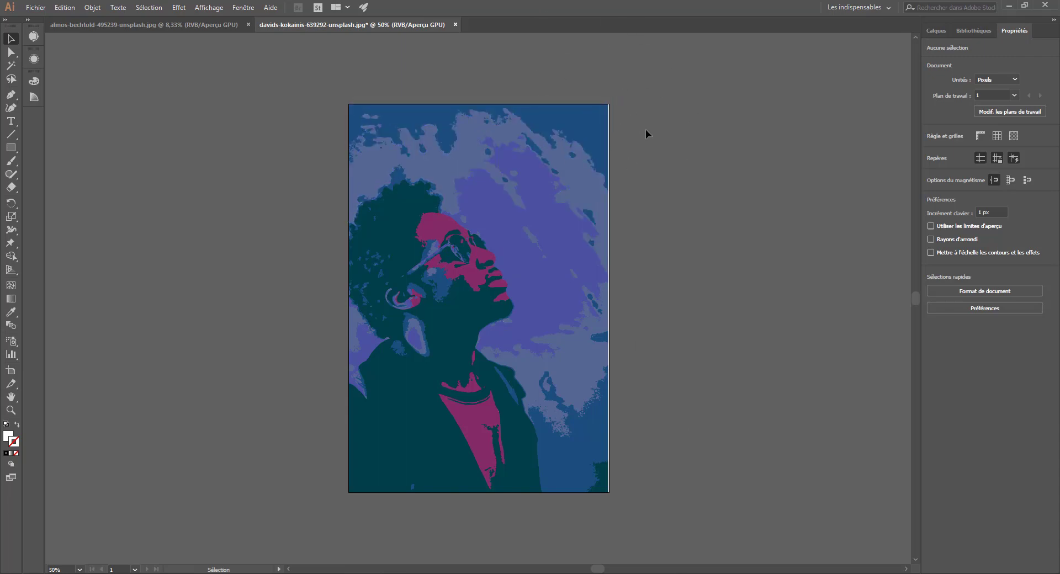
pyautogui.click(660, 138)
pyautogui.click(721, 73)
pyautogui.moveTo(549, 146); pyautogui.dragTo(267, 502)
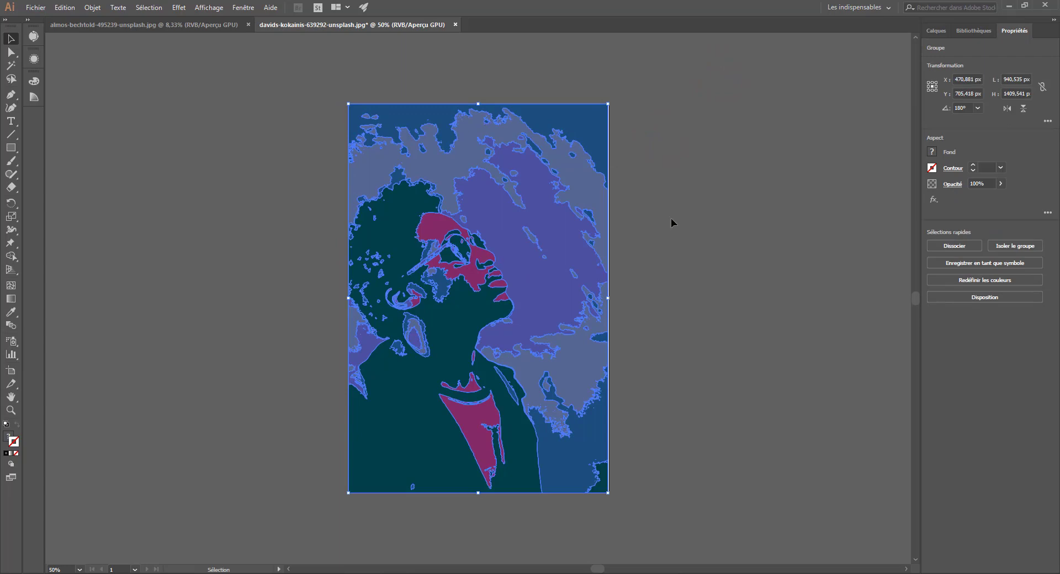
pyautogui.click(197, 290)
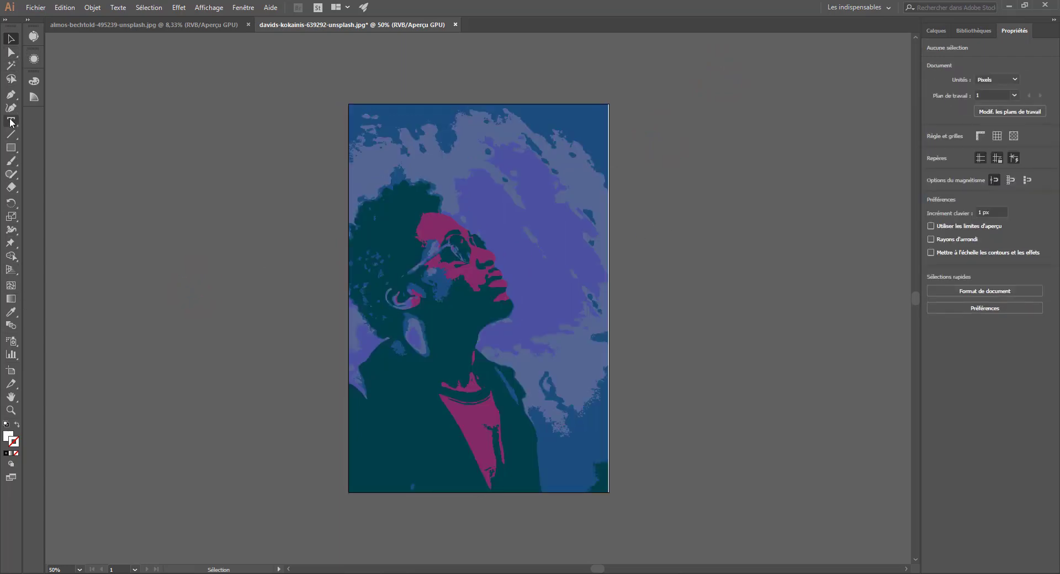
# Step: Lock the portrait group inside Calque 1, leaving the layer itself unlocked
pyautogui.click(936, 30)
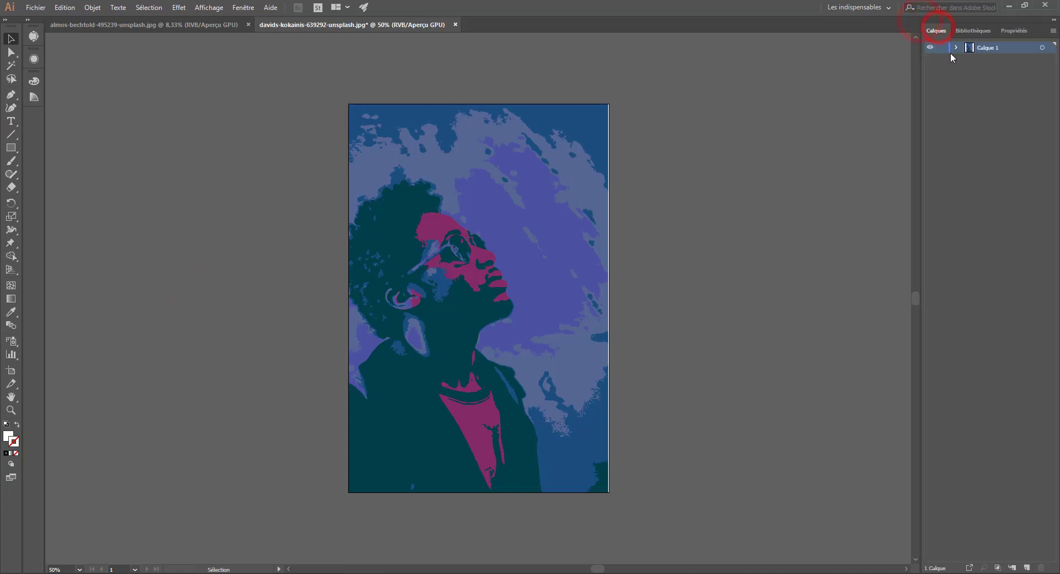
pyautogui.click(942, 49)
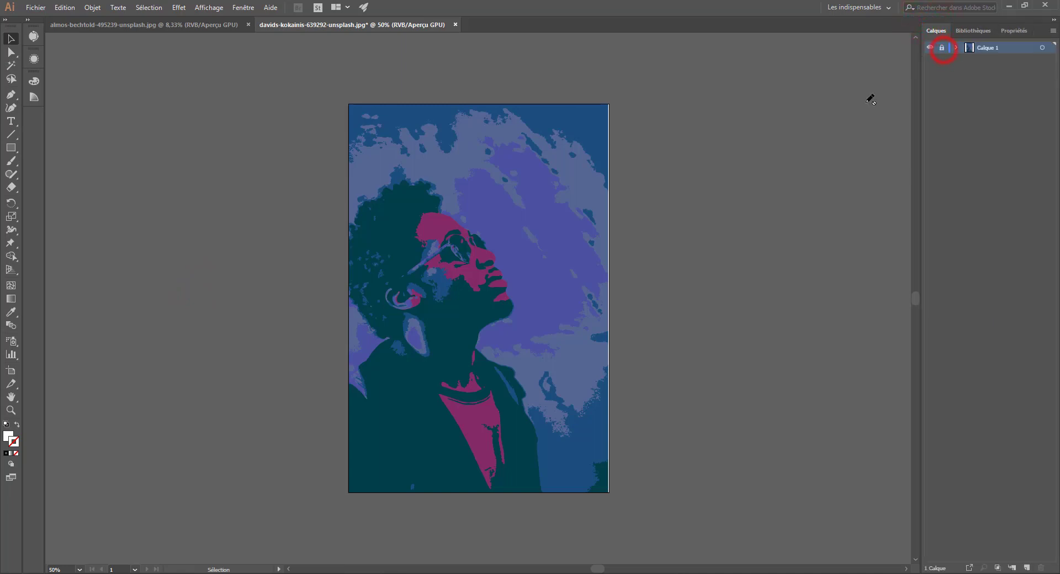
pyautogui.click(959, 46)
pyautogui.click(958, 46)
pyautogui.click(958, 47)
pyautogui.click(944, 47)
pyautogui.click(942, 60)
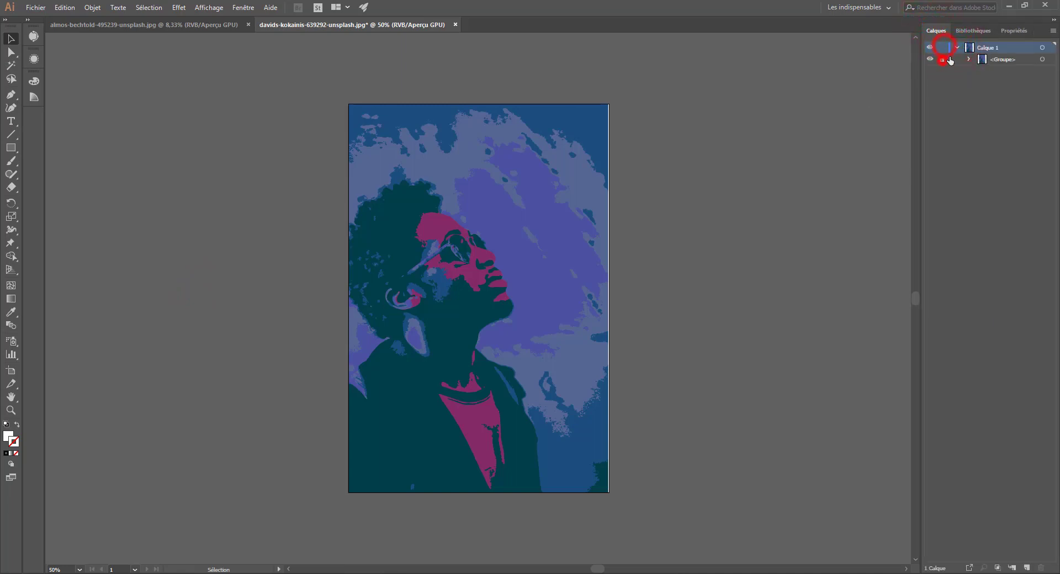
# Step: Examine the individual paths inside the locked portrait group and collapse it again
pyautogui.click(969, 59)
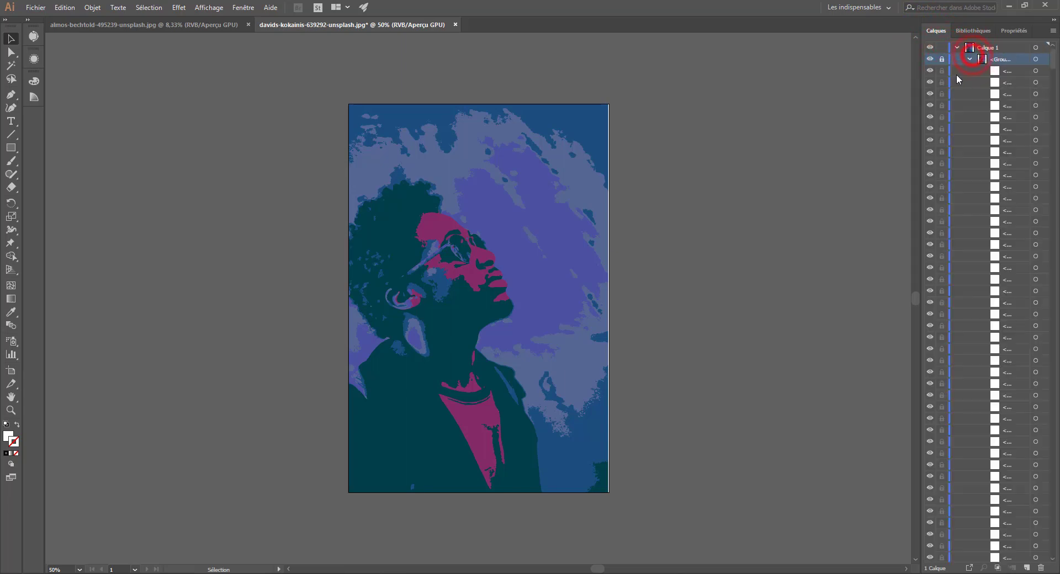
pyautogui.scroll(-3, 950, 324)
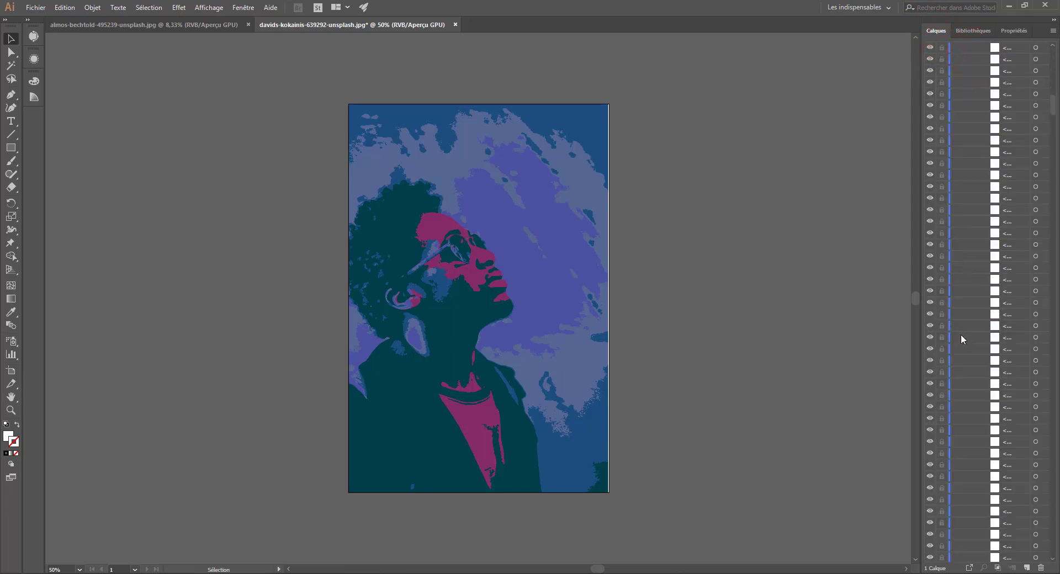
pyautogui.moveTo(1052, 139); pyautogui.dragTo(1042, 42)
pyautogui.click(970, 59)
# Step: Test selecting the portrait on the artboard with its group locked and unlocked, and lock the group again
pyautogui.click(469, 167)
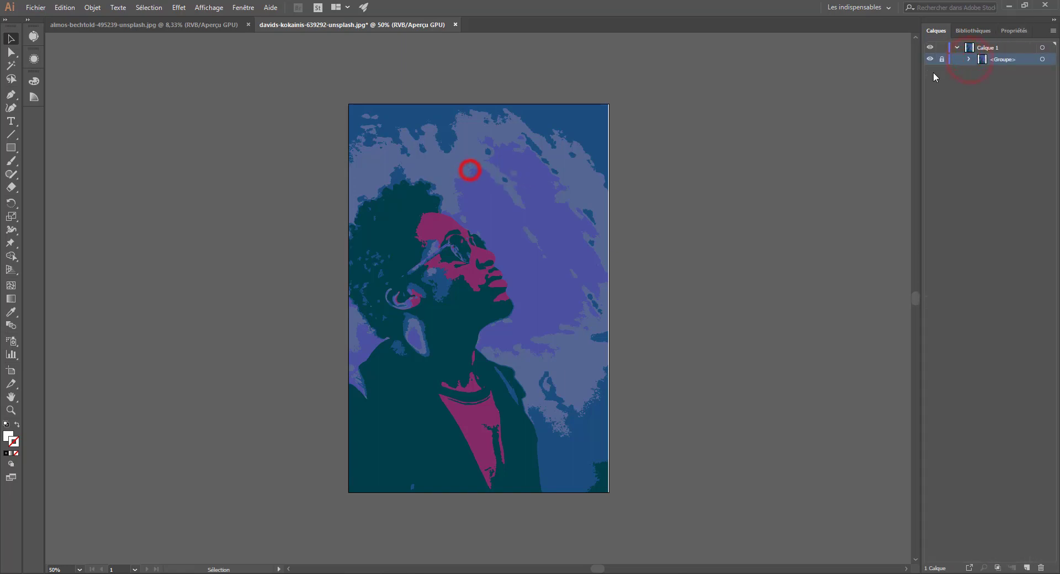
pyautogui.click(942, 59)
pyautogui.click(559, 121)
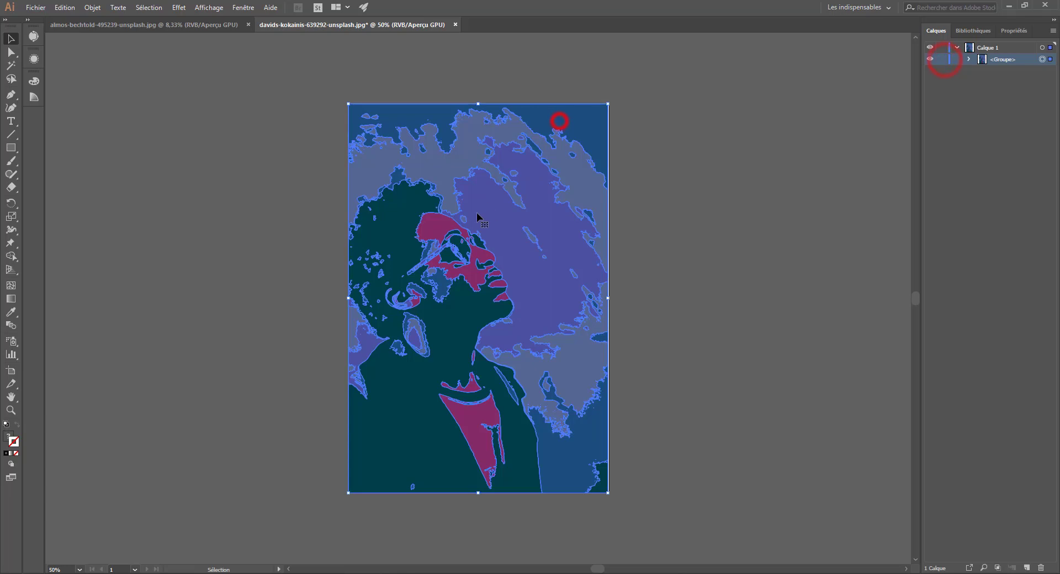
pyautogui.click(942, 59)
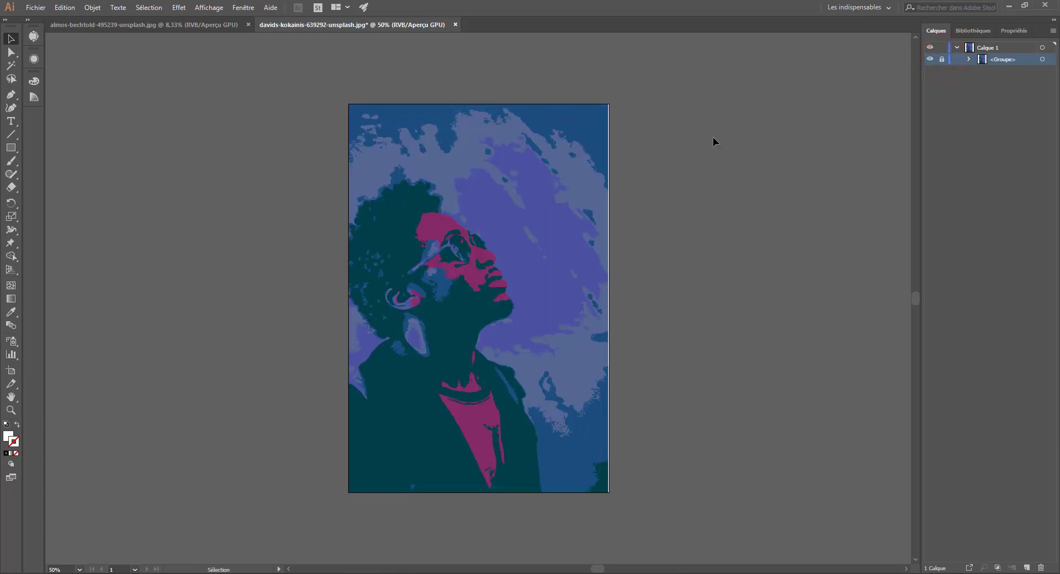
# Step: Add the text "CONCERT" in the upper area of the portrait artboard
pyautogui.click(11, 121)
pyautogui.click(377, 145)
pyautogui.write('CONCERT')
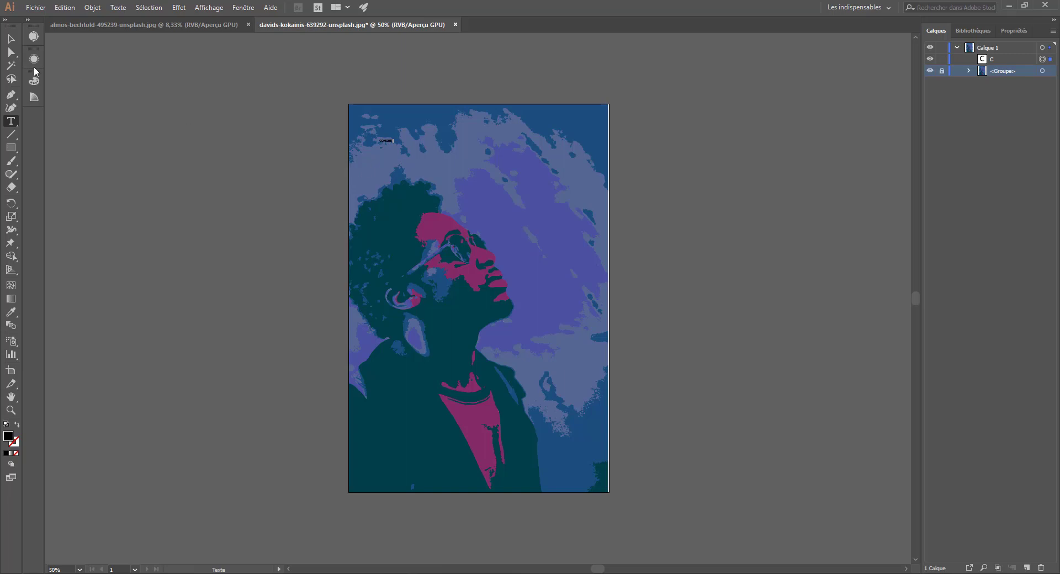
# Step: Enlarge the CONCERT text to about 538 px wide and place it across the artboard above the woman's head
pyautogui.click(10, 38)
pyautogui.moveTo(395, 144); pyautogui.dragTo(599, 236)
pyautogui.moveTo(490, 194); pyautogui.dragTo(516, 148)
pyautogui.moveTo(508, 148)
pyautogui.mouseDown()
pyautogui.moveTo(493, 151)
pyautogui.moveTo(502, 153)
pyautogui.mouseUp()
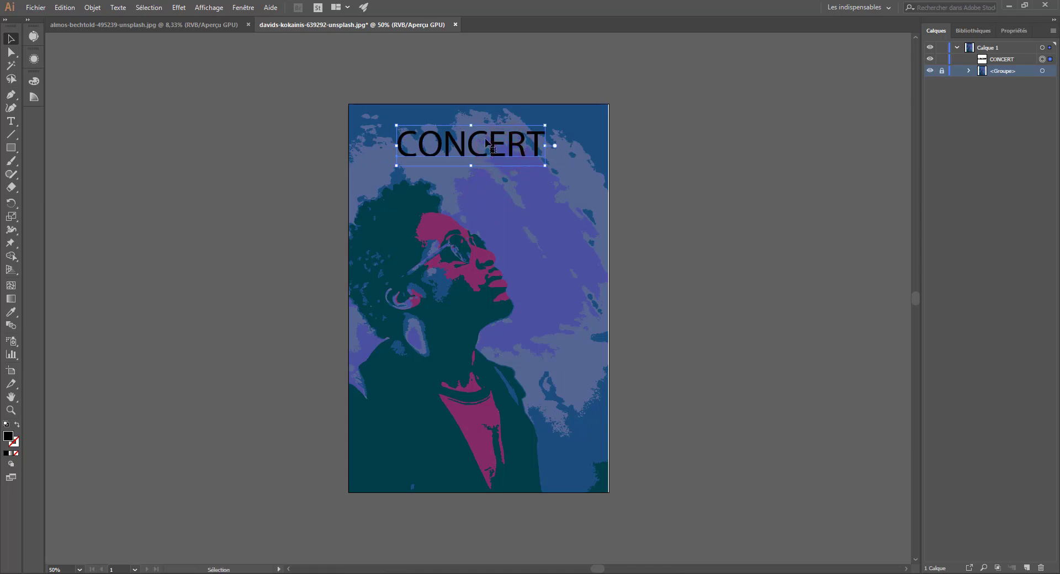
# Step: Select the CONCERT lettering for editing and browse the installed fonts for a replacement typeface
pyautogui.doubleClick(505, 155)
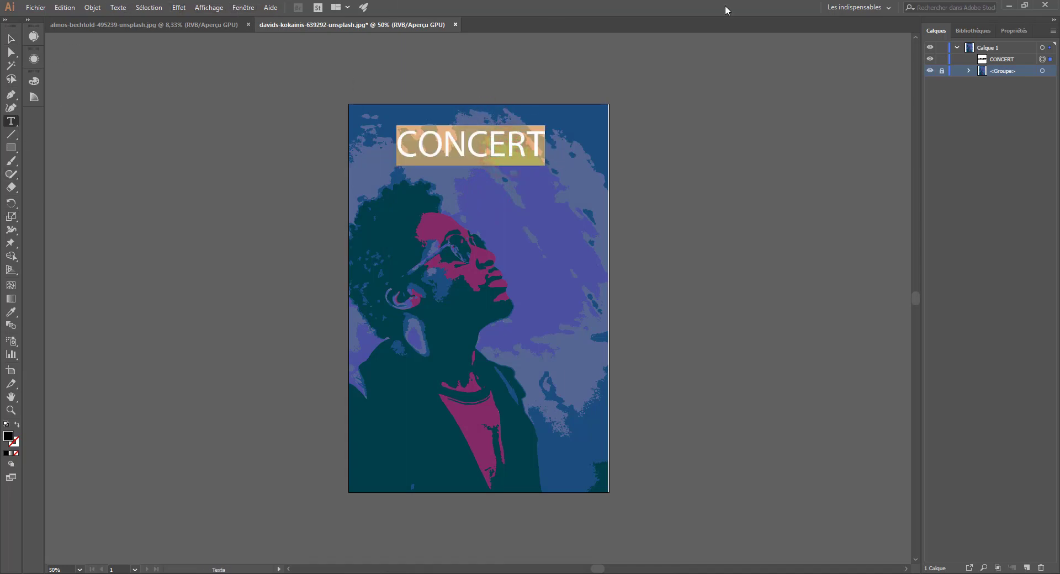
pyautogui.click(1014, 31)
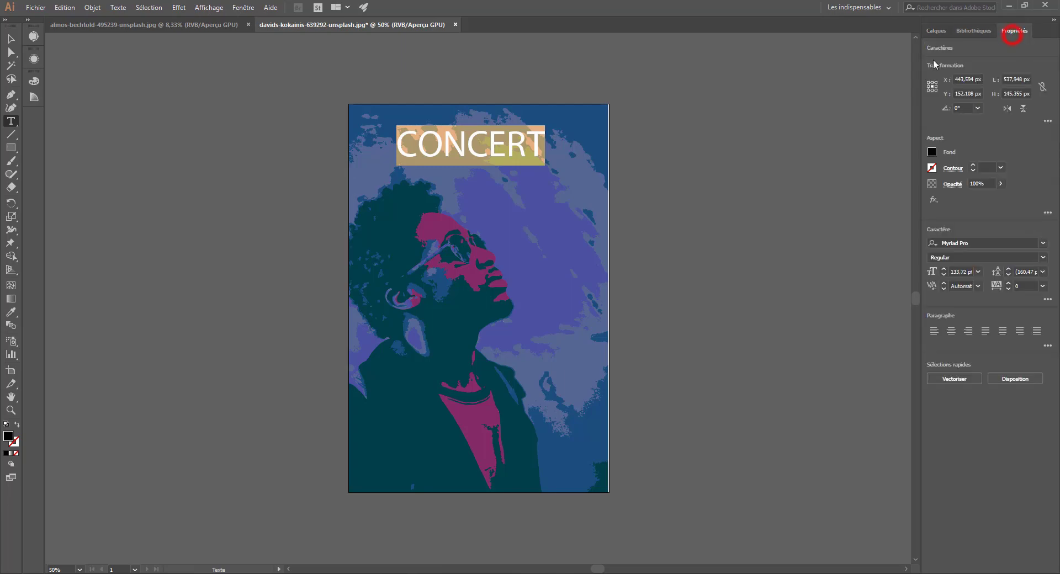
pyautogui.click(1043, 244)
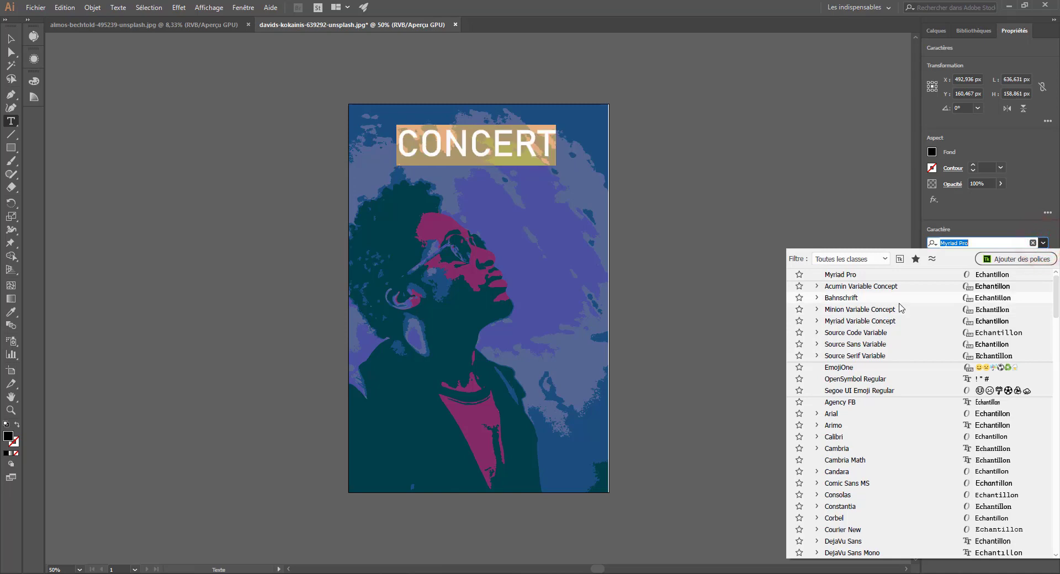
pyautogui.scroll(-10, 902, 306)
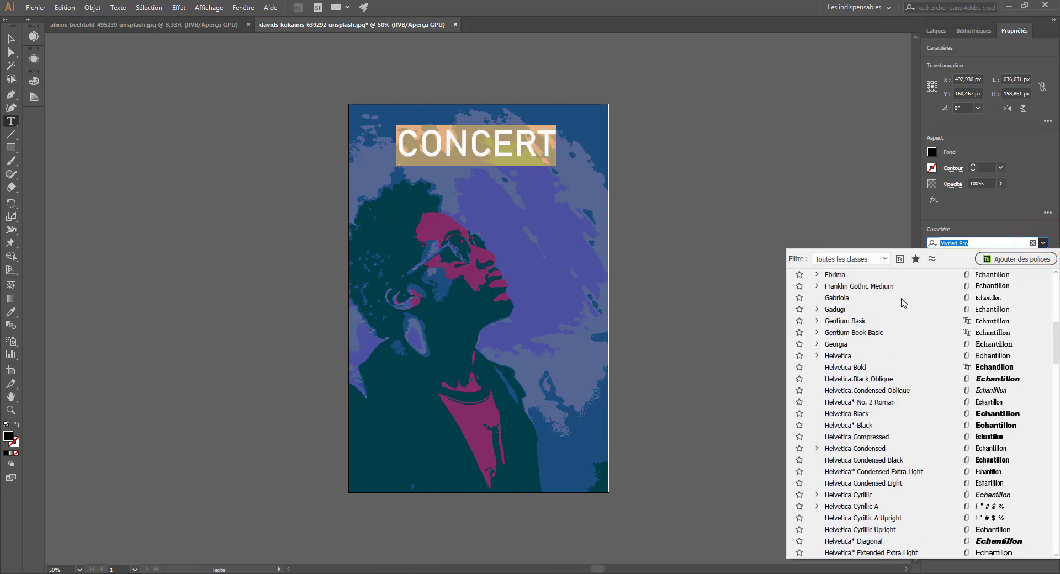
pyautogui.scroll(-15, 902, 303)
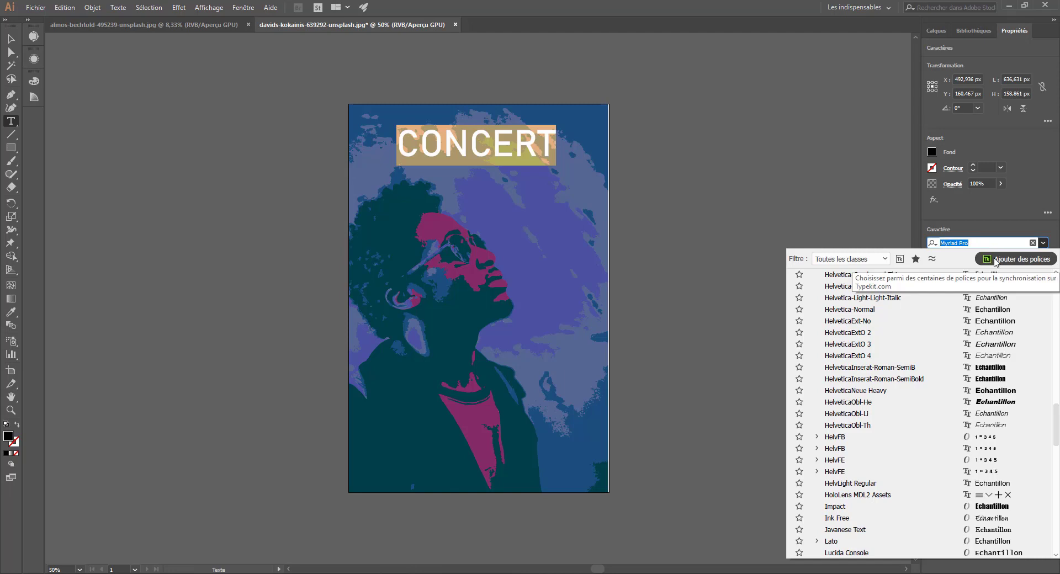
# Step: Switch to the Adobe Typekit website from the font list and browse the font families in the library
pyautogui.click(996, 260)
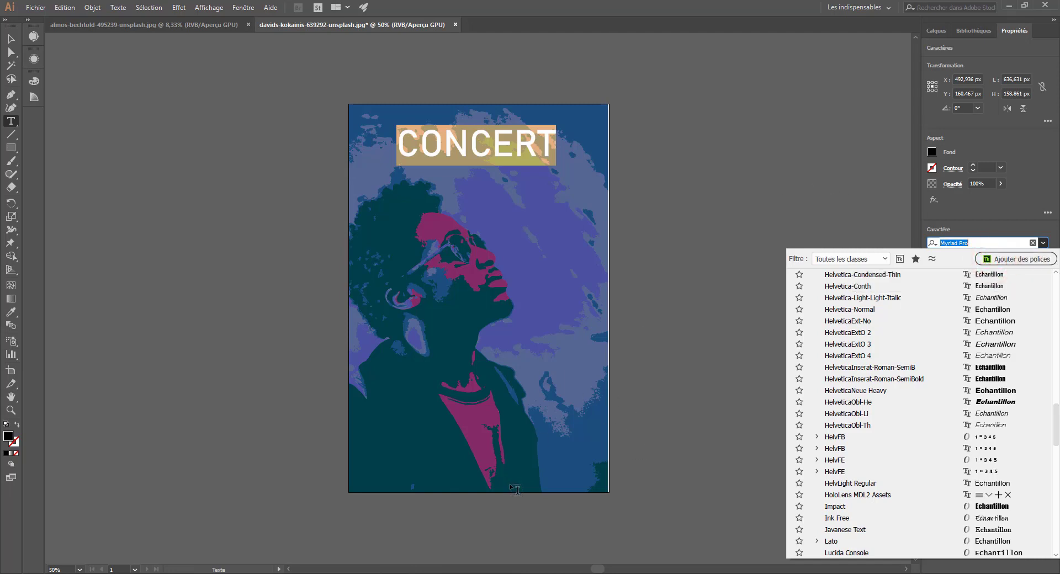
pyautogui.click(1013, 258)
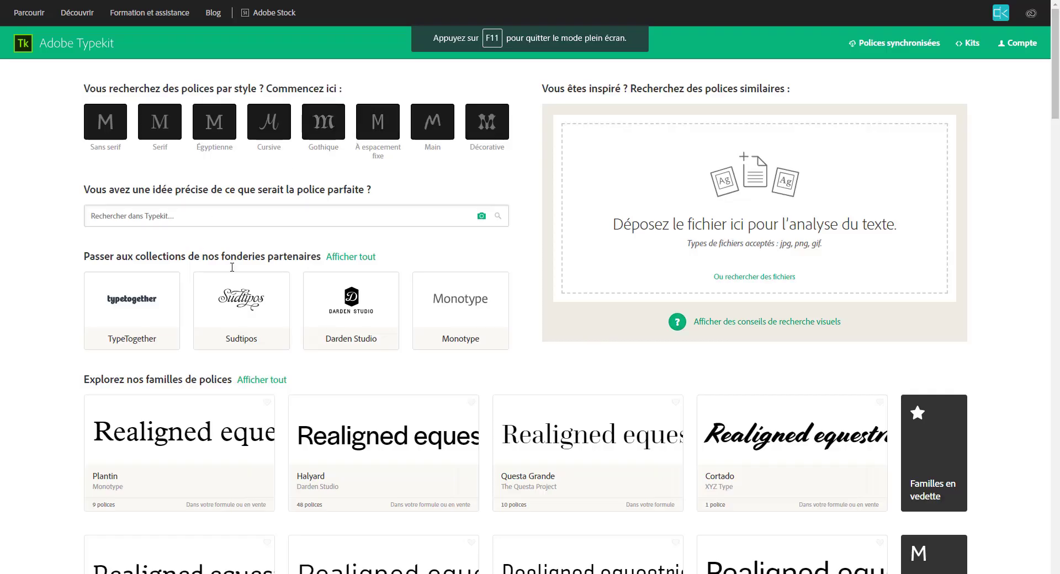
pyautogui.scroll(-4, 232, 267)
pyautogui.scroll(4, 317, 307)
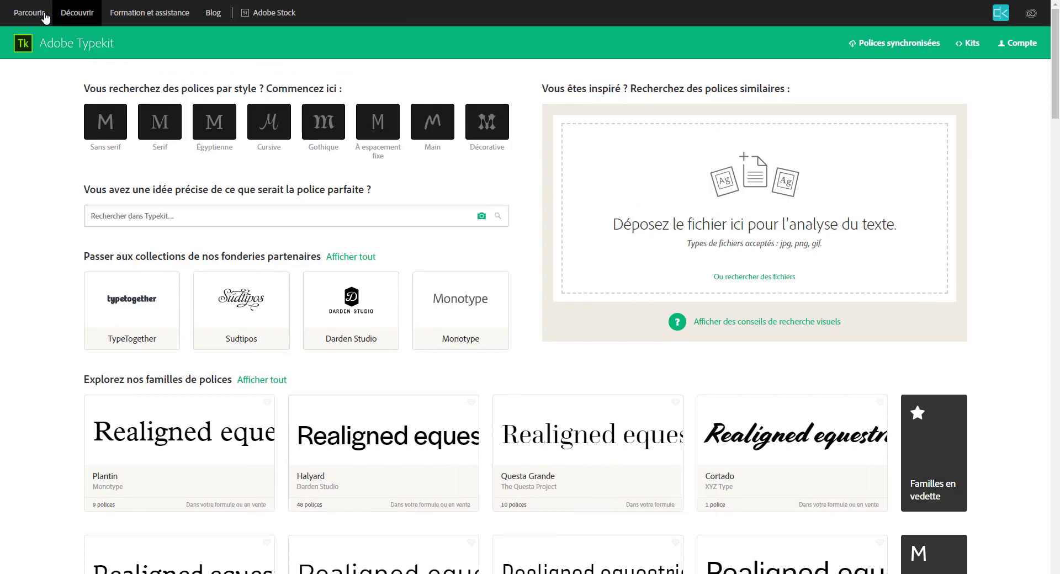
pyautogui.click(39, 13)
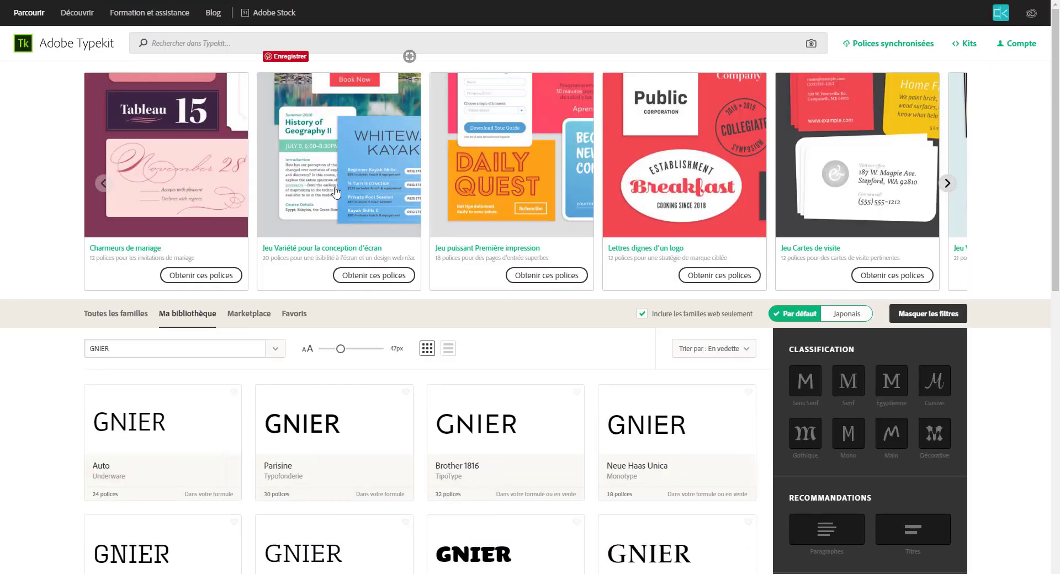
pyautogui.scroll(-5, 400, 276)
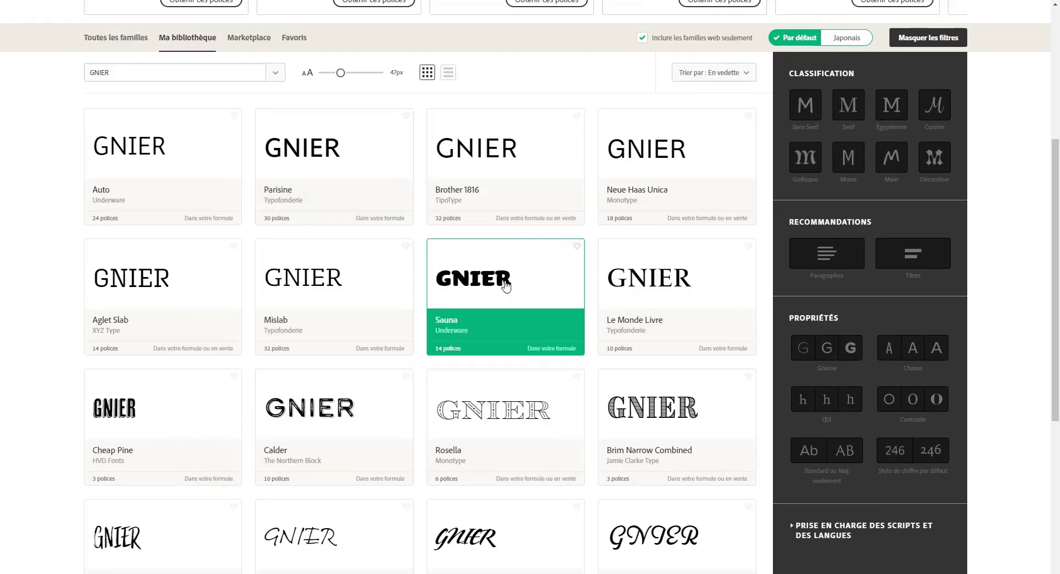
# Step: Filter the font families to Décorative faces recommended for Titres, with heavy weight and medium contrast, trying the Main classification as well
pyautogui.click(934, 158)
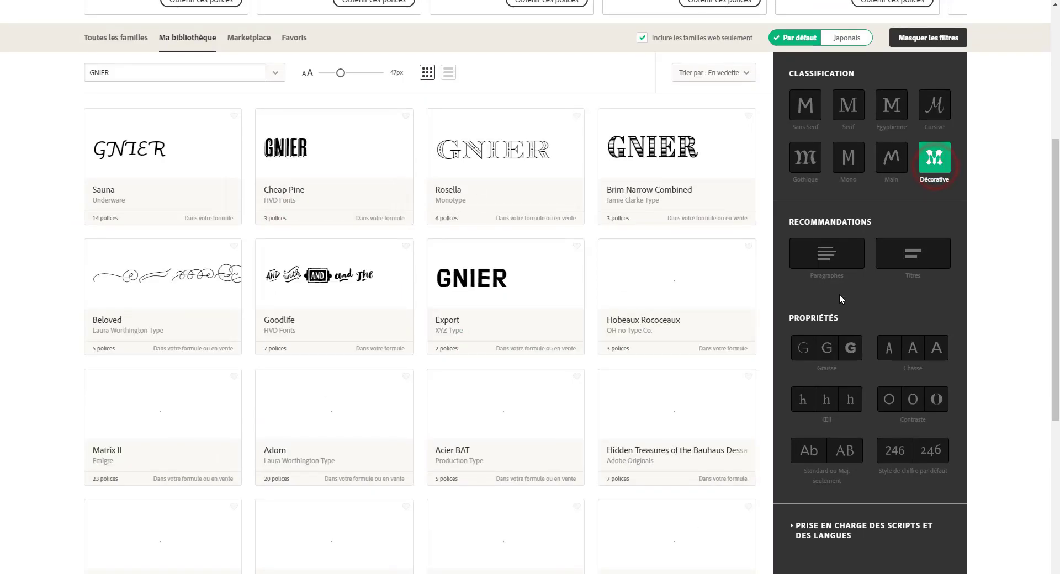
pyautogui.click(891, 171)
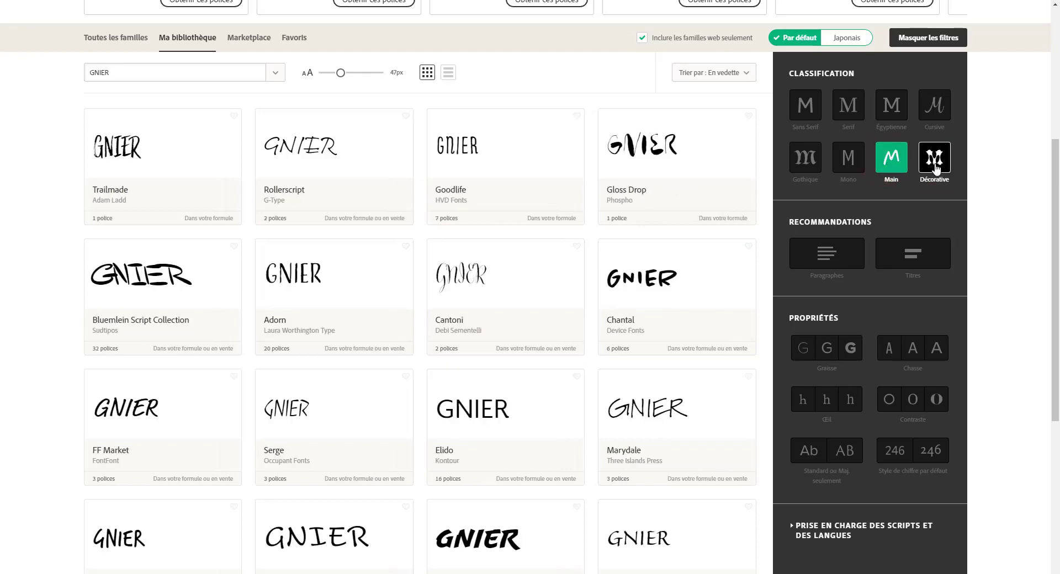
pyautogui.click(922, 160)
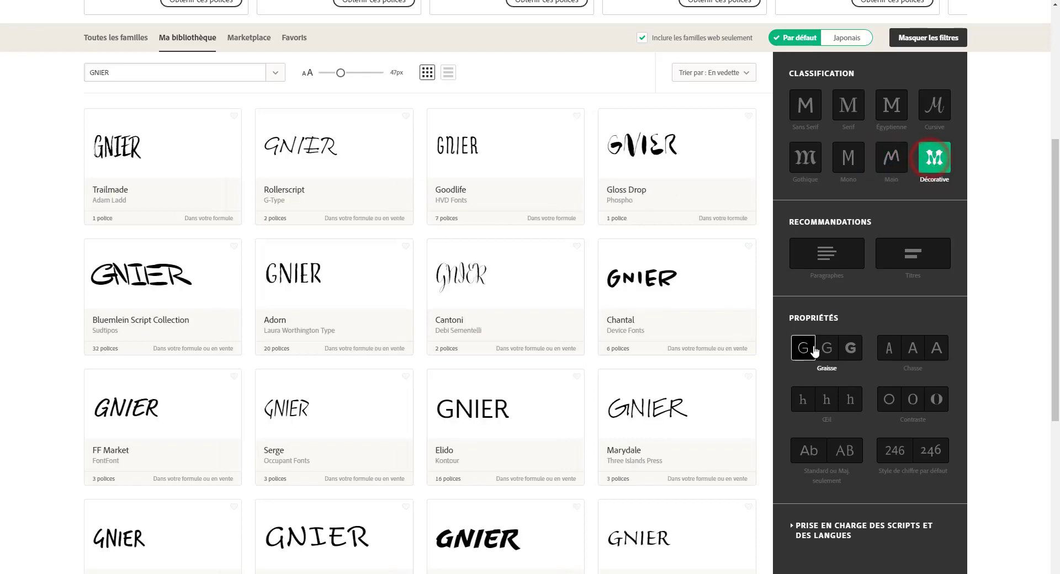
pyautogui.click(912, 253)
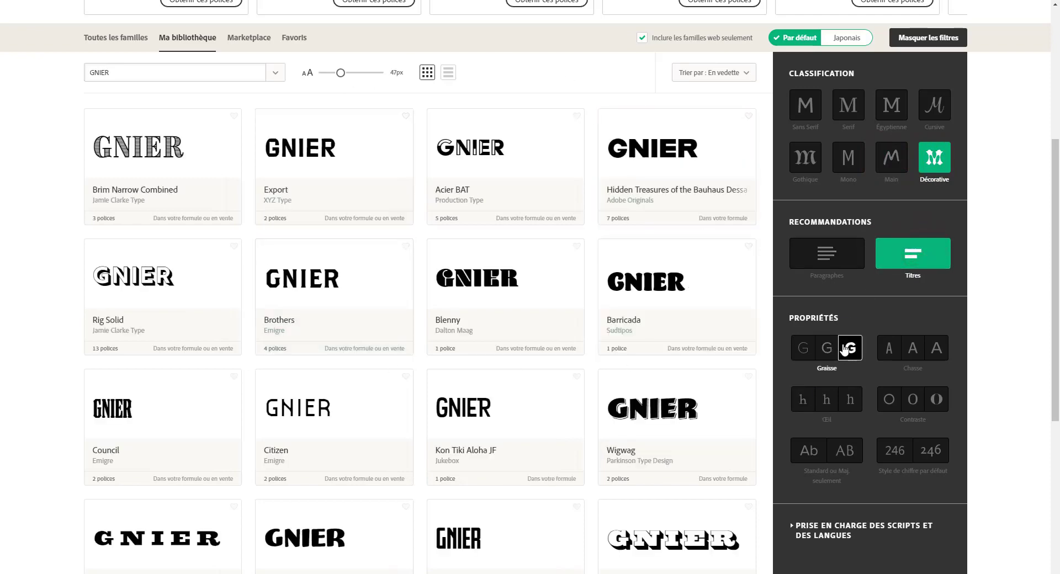
pyautogui.click(843, 356)
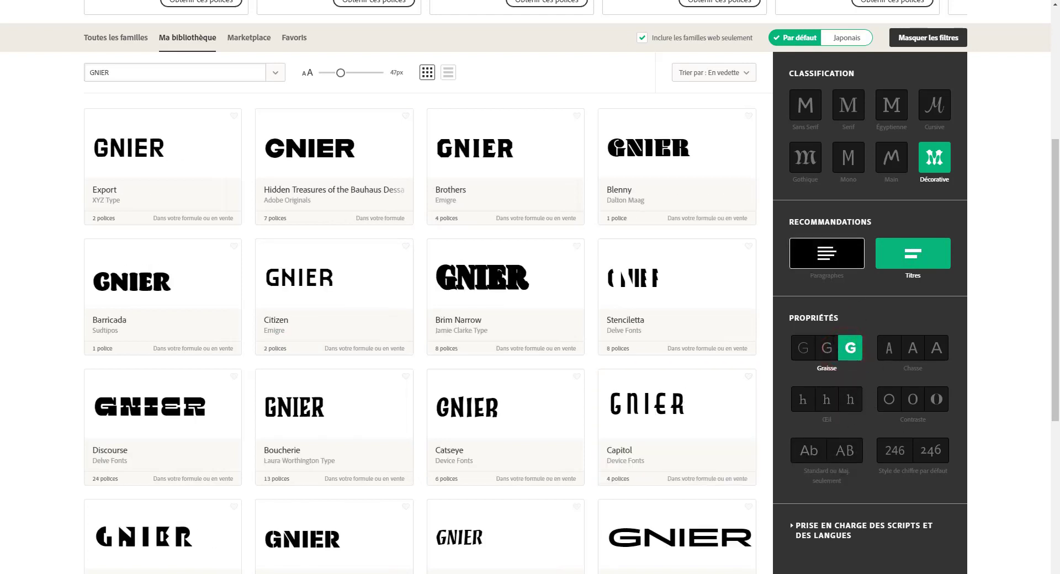
pyautogui.click(913, 400)
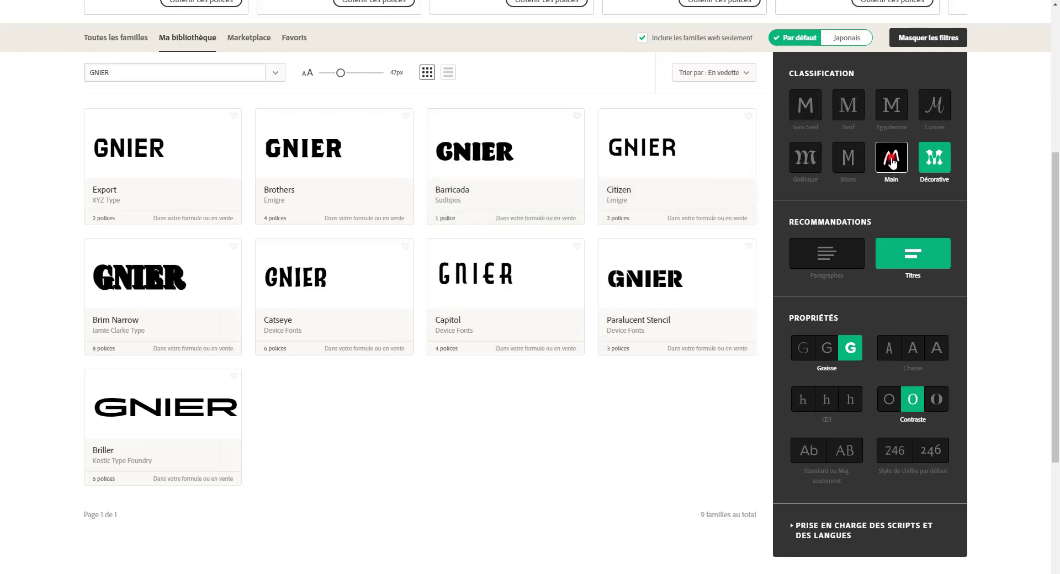
pyautogui.click(892, 159)
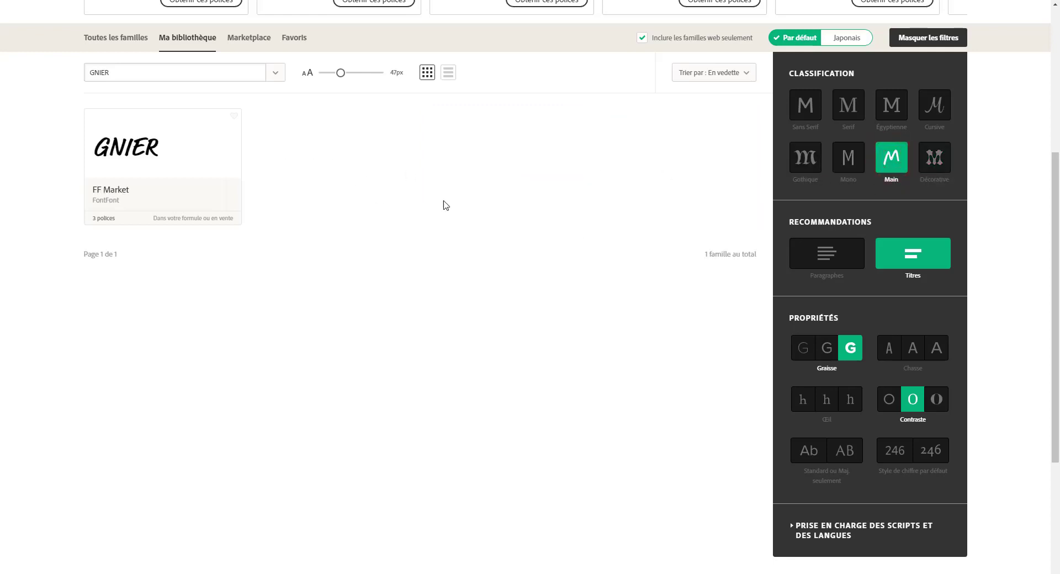
pyautogui.click(934, 157)
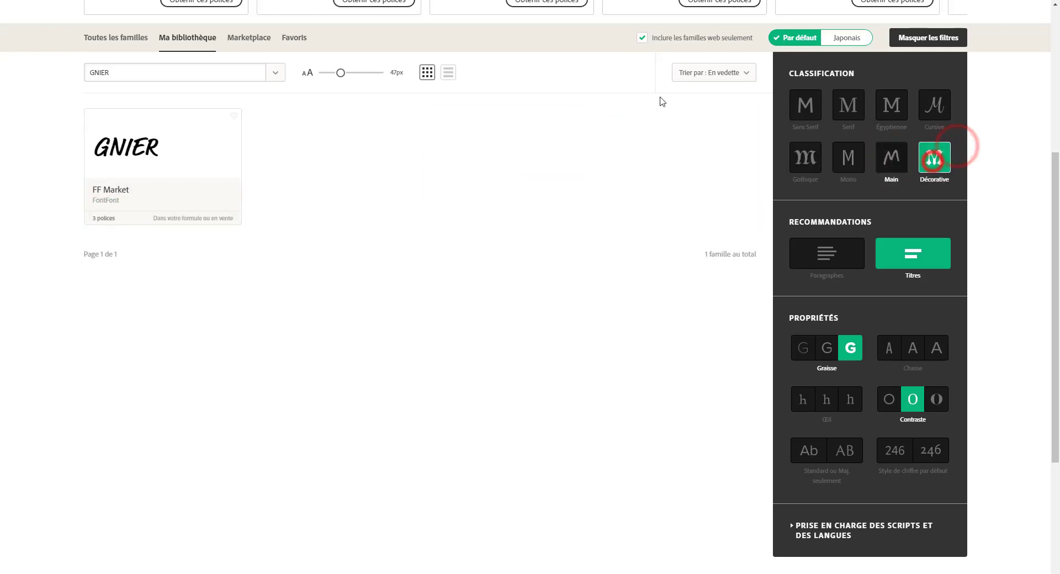
# Step: Set the sample text of the font previews to "concert"
pyautogui.doubleClick(144, 73)
pyautogui.write('c')
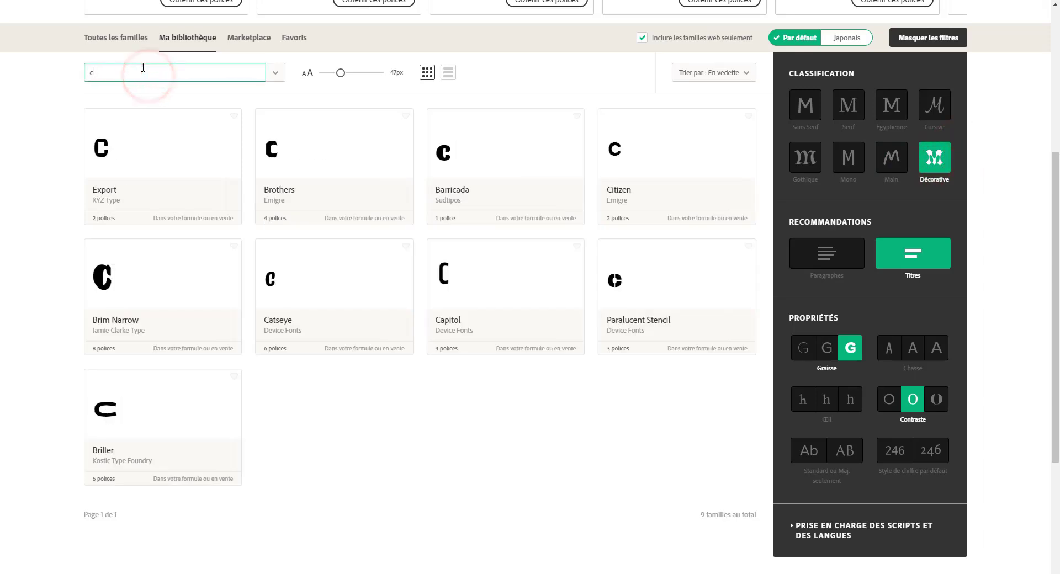
pyautogui.write('oncert')
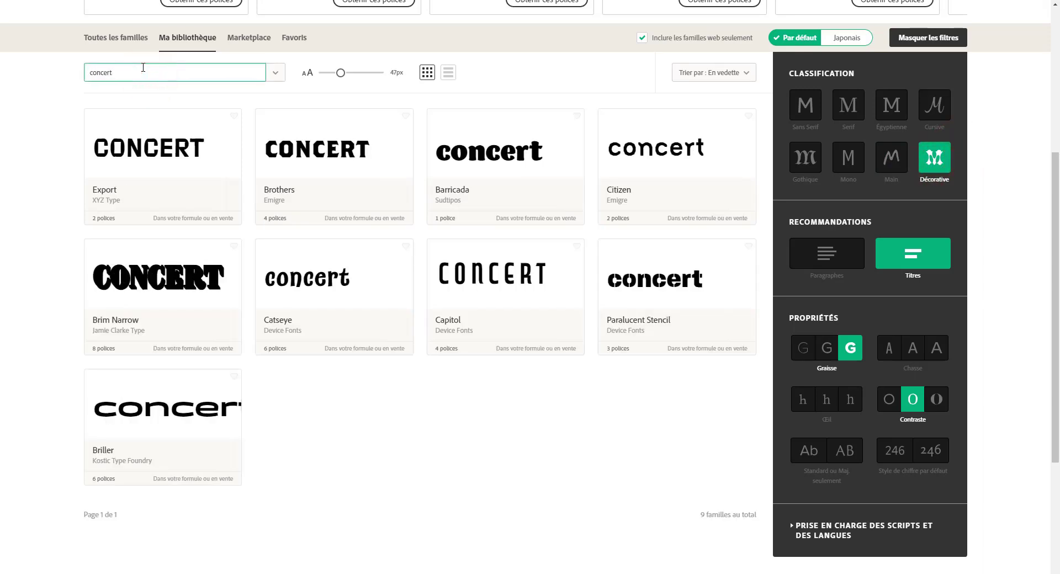
# Step: Set the font preview sample text to CONCERT, open the Barricada family and synchronise all of its fonts
pyautogui.doubleClick(143, 67)
pyautogui.write('CONCERT')
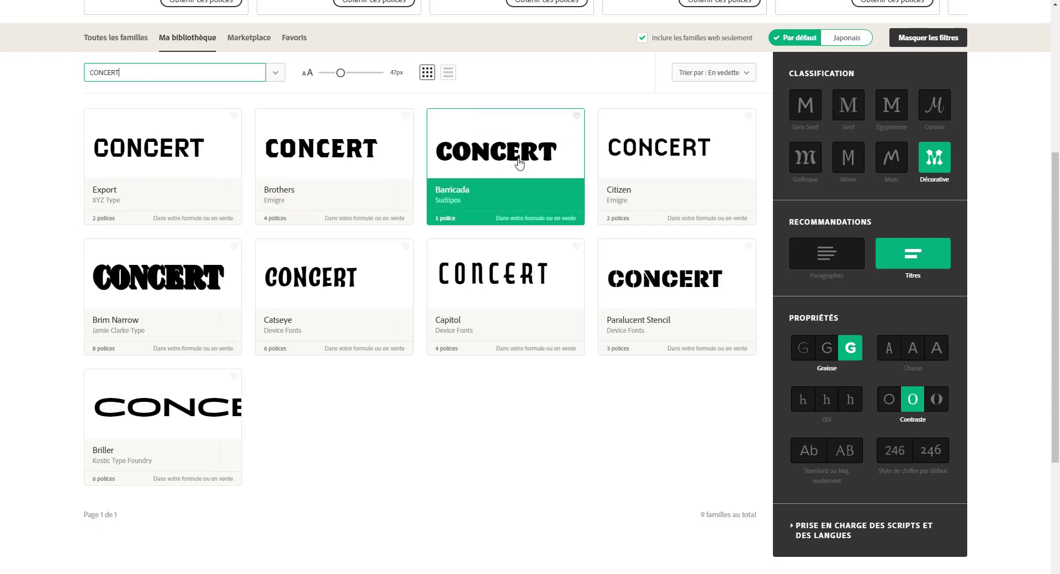
pyautogui.click(510, 171)
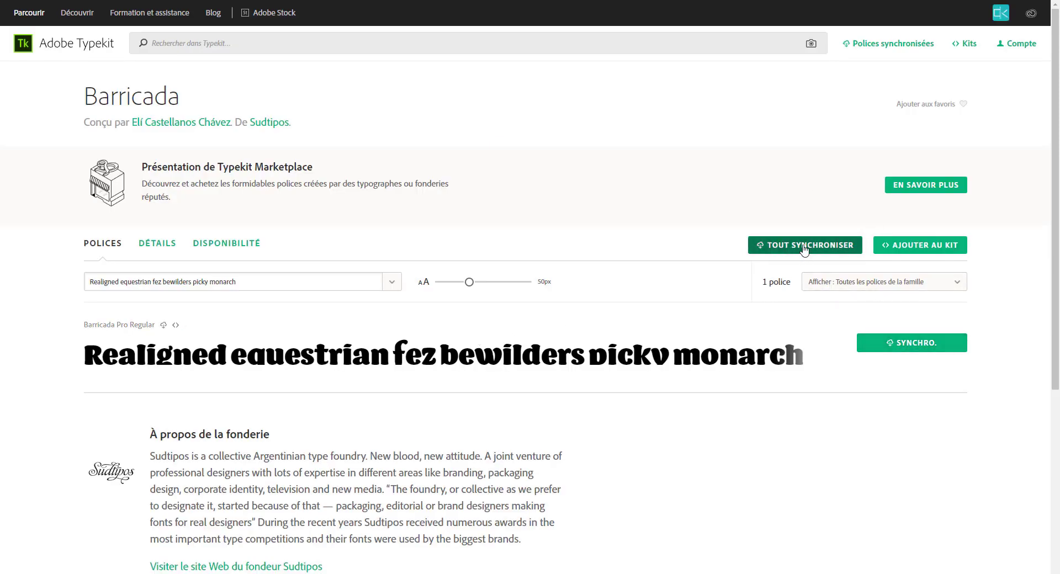
pyautogui.click(804, 249)
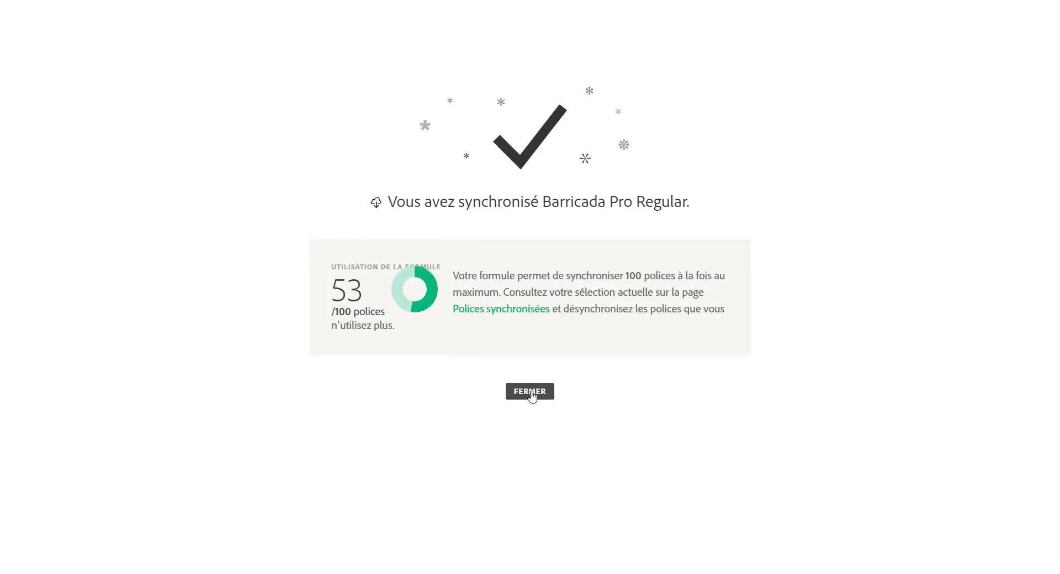
pyautogui.click(531, 393)
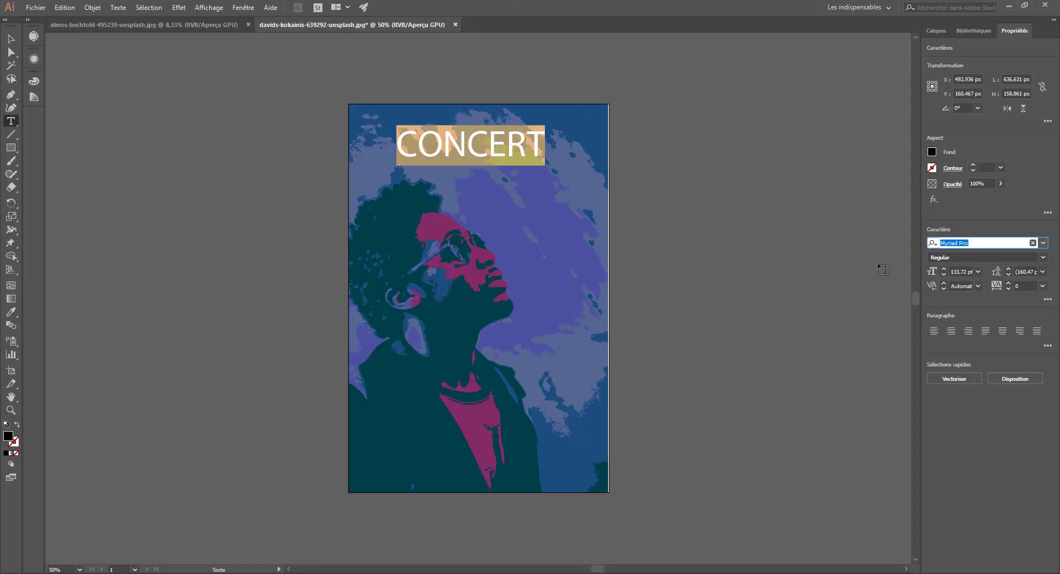
# Step: Switch back to Illustrator, limit the font list to Typekit fonts and apply Barricada Pro to the CONCERT title
pyautogui.click(1043, 243)
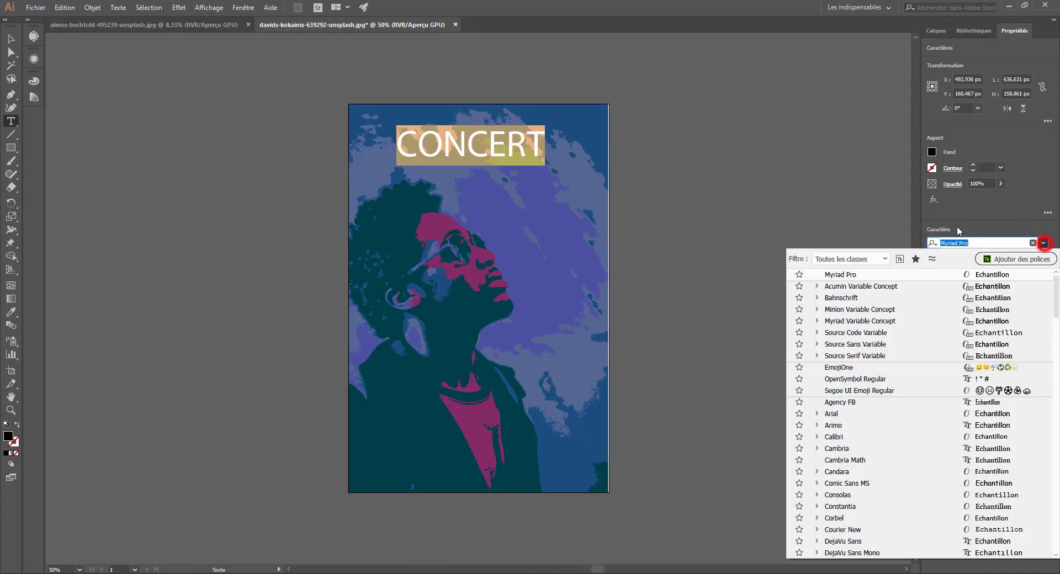
pyautogui.click(900, 259)
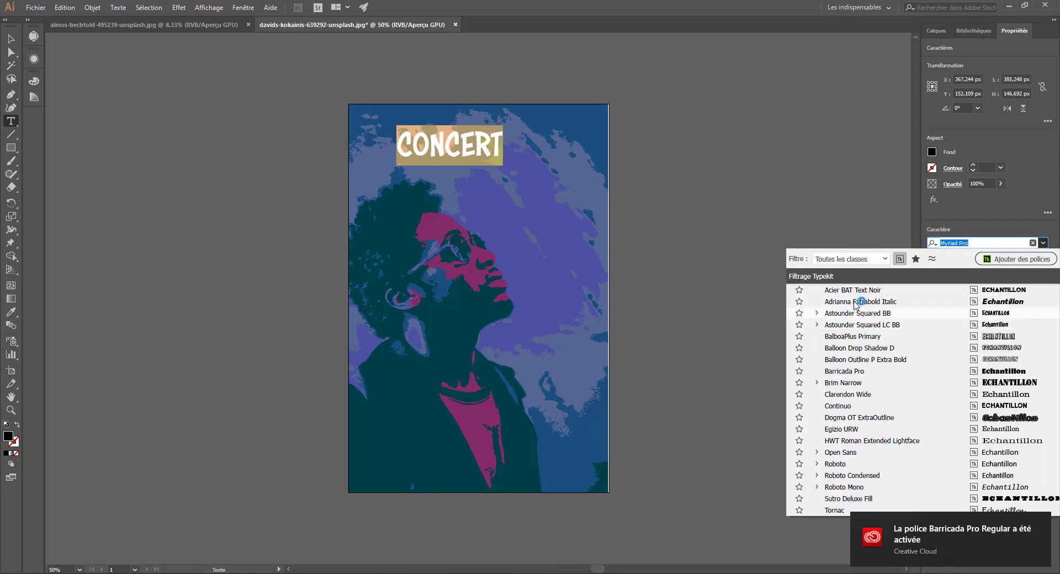
pyautogui.click(1042, 523)
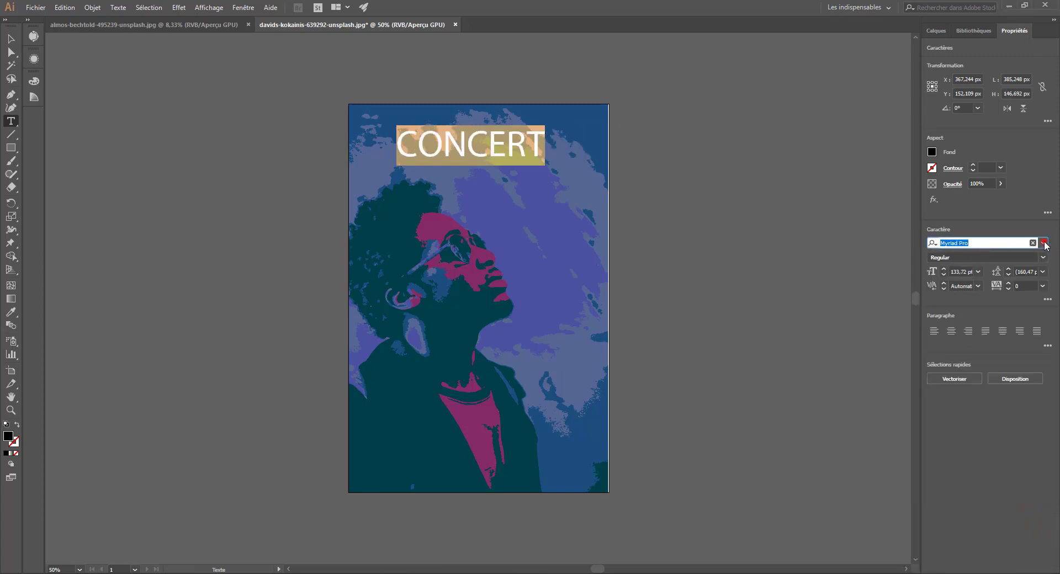
pyautogui.click(1044, 244)
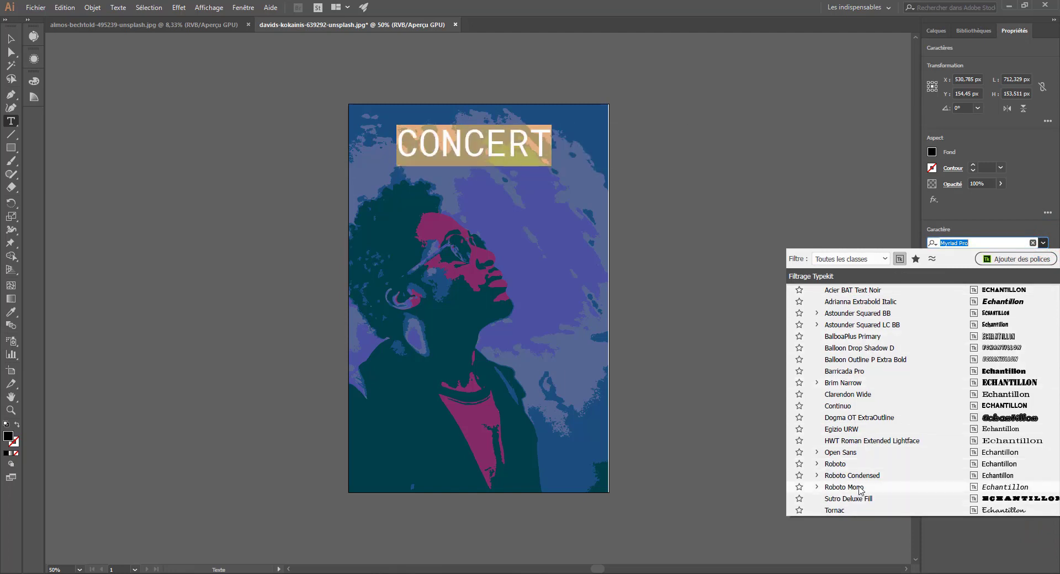
pyautogui.click(853, 373)
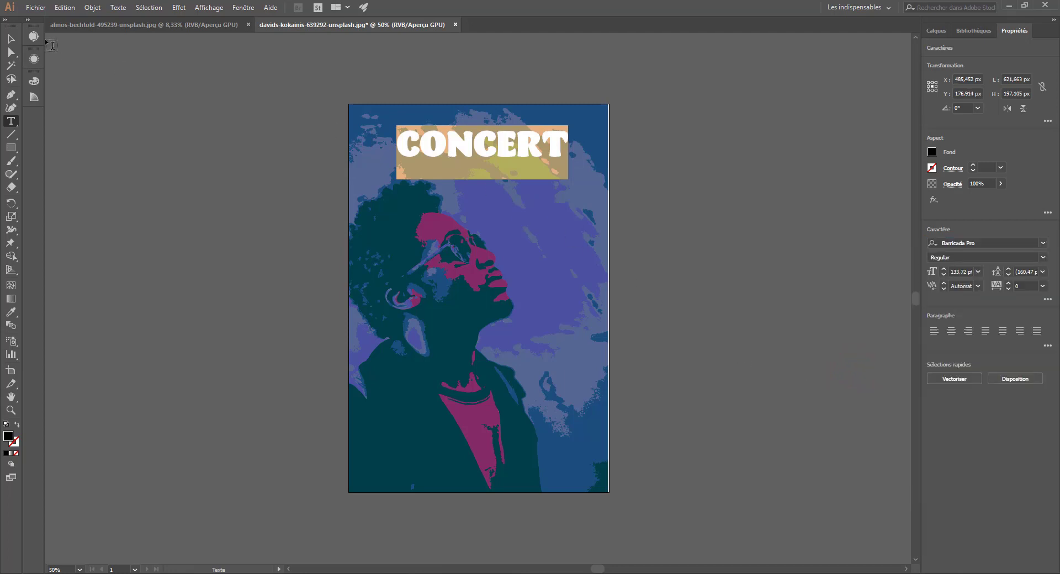
# Step: Nudge the CONCERT title up and to the left, and fill it with the magenta sampled from the portrait's forehead
pyautogui.click(11, 38)
pyautogui.moveTo(472, 155); pyautogui.dragTo(469, 150)
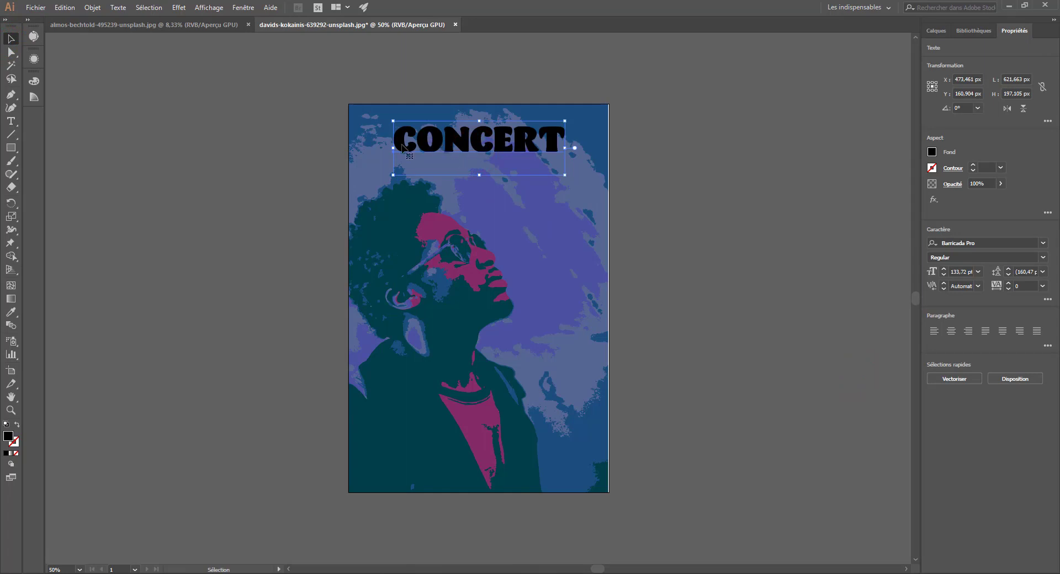
pyautogui.moveTo(472, 145); pyautogui.dragTo(450, 140)
pyautogui.click(11, 312)
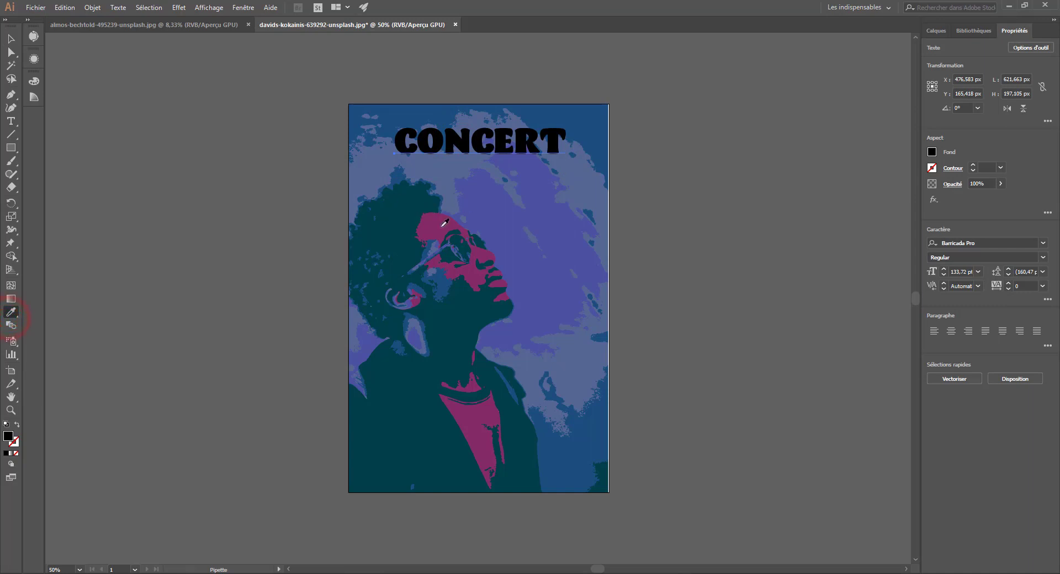
pyautogui.click(440, 226)
pyautogui.click(11, 38)
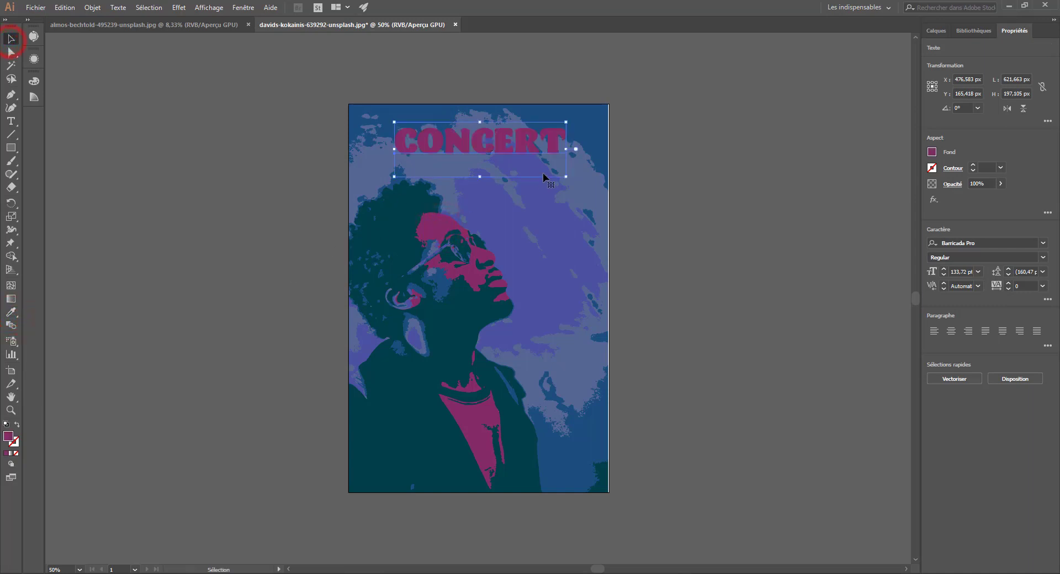
# Step: Lower the cyan of the title's fill to 18% and enlarge the lettering to about 703 px wide, centred above the portrait
pyautogui.click(483, 145)
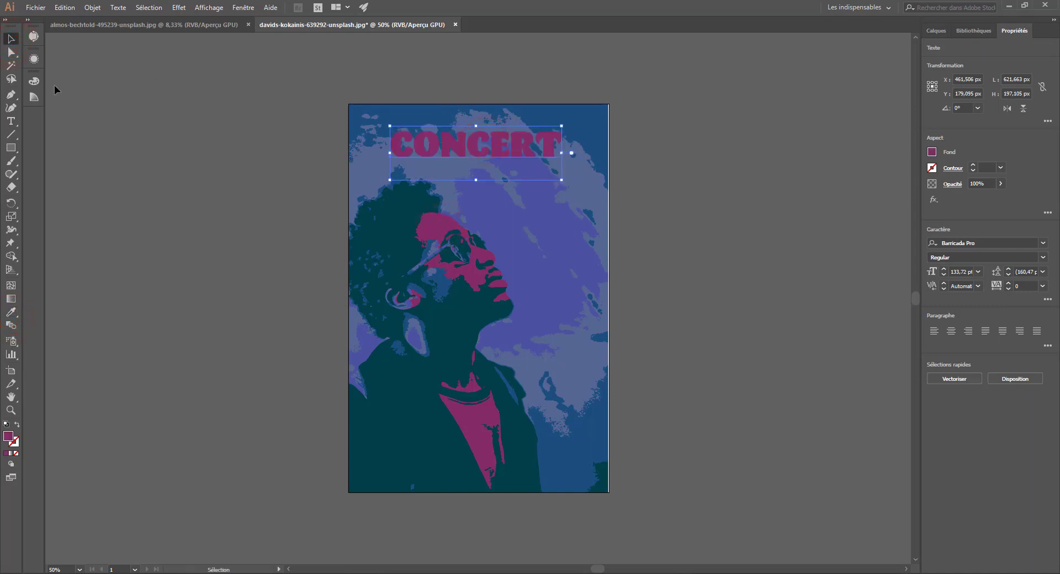
pyautogui.click(33, 82)
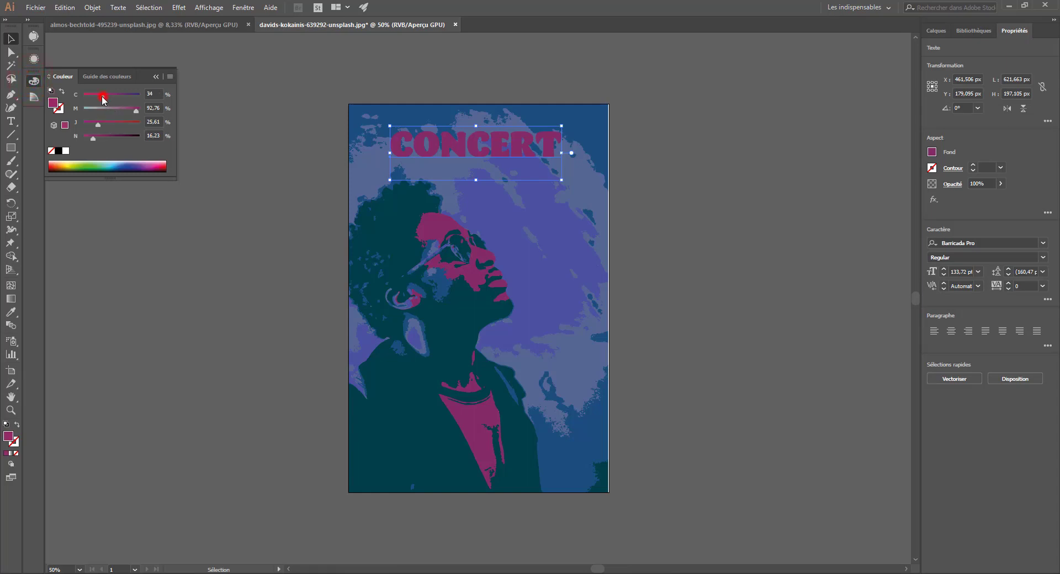
pyautogui.moveTo(103, 98); pyautogui.dragTo(94, 99)
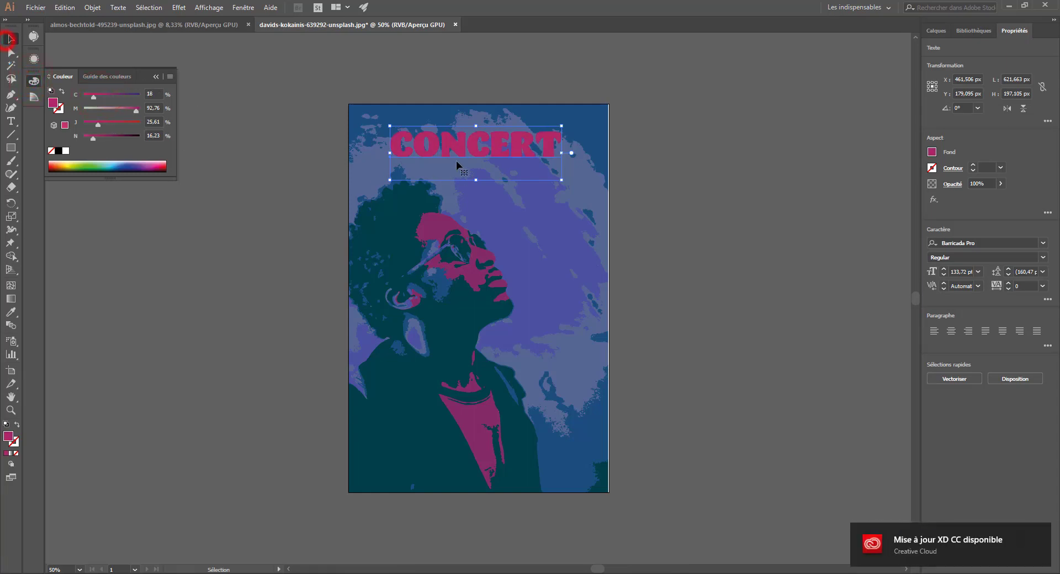
pyautogui.moveTo(564, 181); pyautogui.dragTo(573, 183)
pyautogui.moveTo(534, 139); pyautogui.dragTo(536, 143)
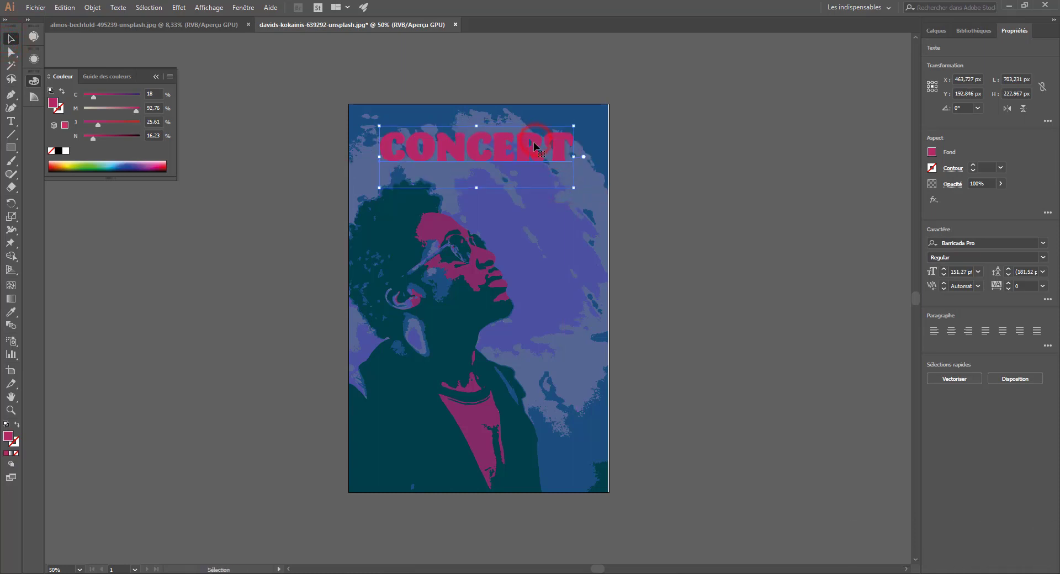
# Step: Add a 13 pt black stroke to the CONCERT title
pyautogui.click(13, 443)
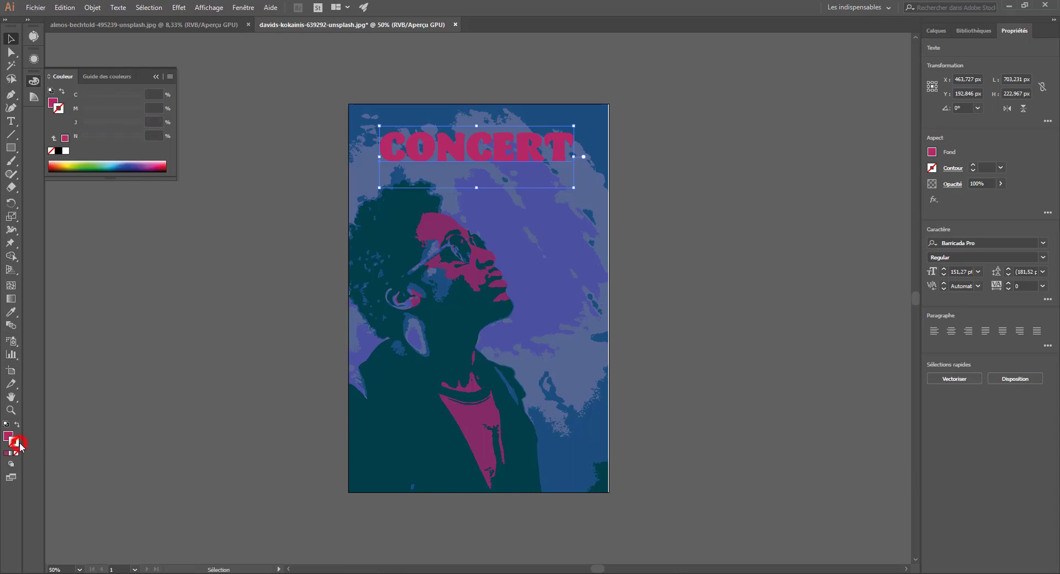
pyautogui.click(952, 169)
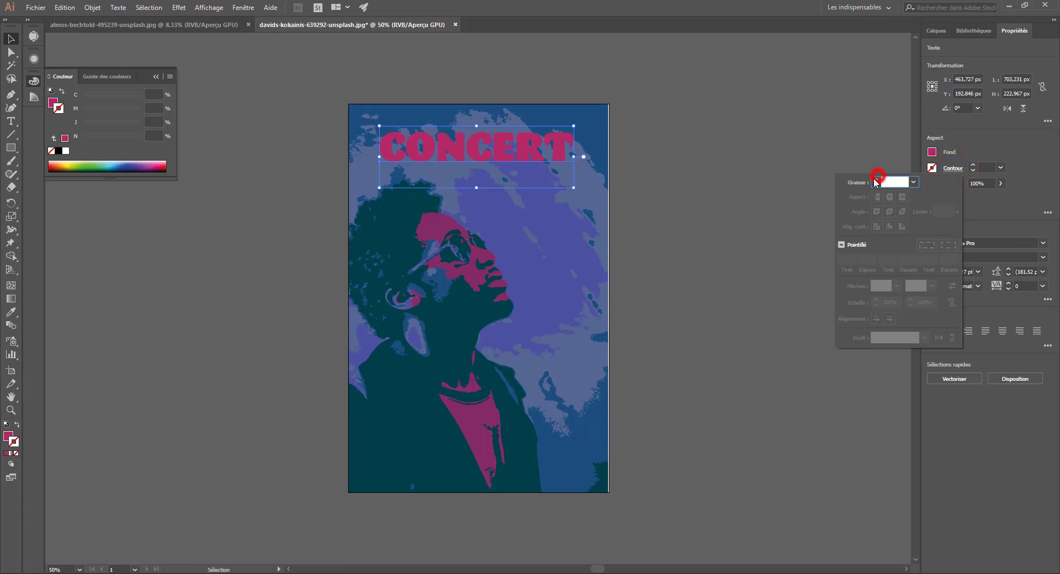
pyautogui.click(874, 179)
pyautogui.click(875, 180)
pyautogui.click(875, 179)
pyautogui.click(875, 180)
pyautogui.click(874, 180)
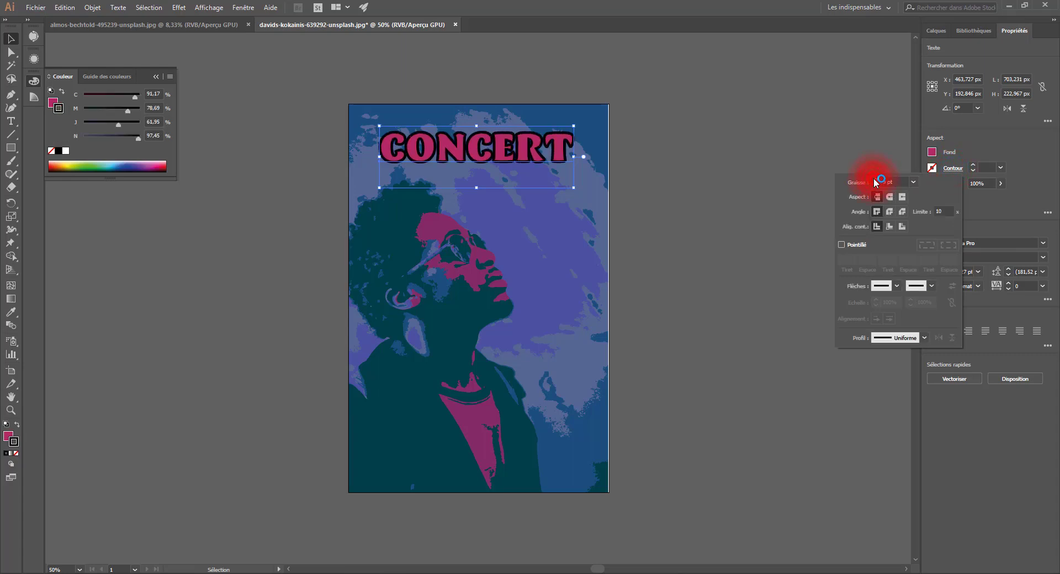
pyautogui.click(874, 179)
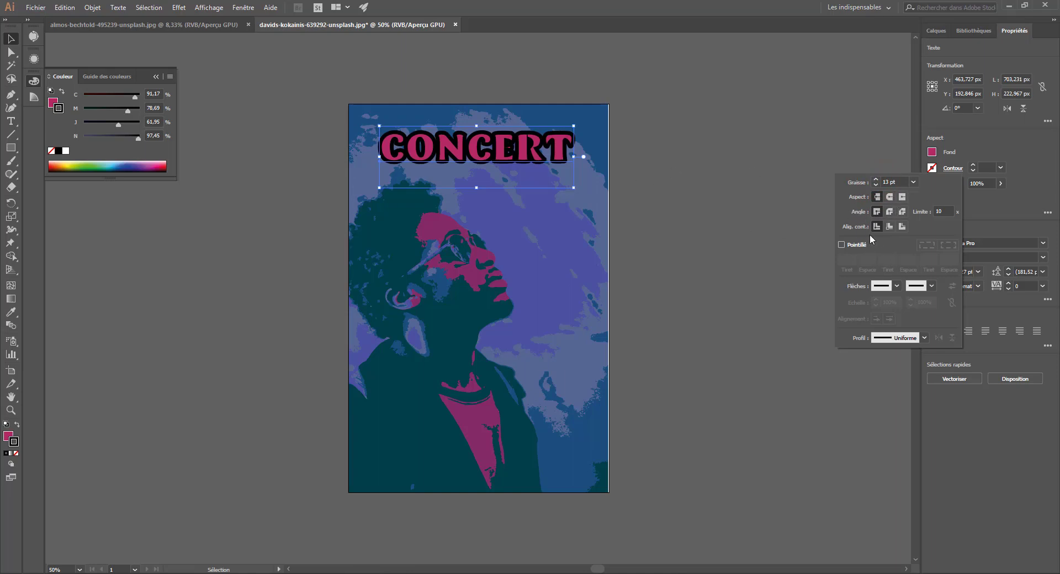
# Step: Deselect the title, sample the violet of the background with the Eyedropper and copy its hex code 4B51A0
pyautogui.click(933, 168)
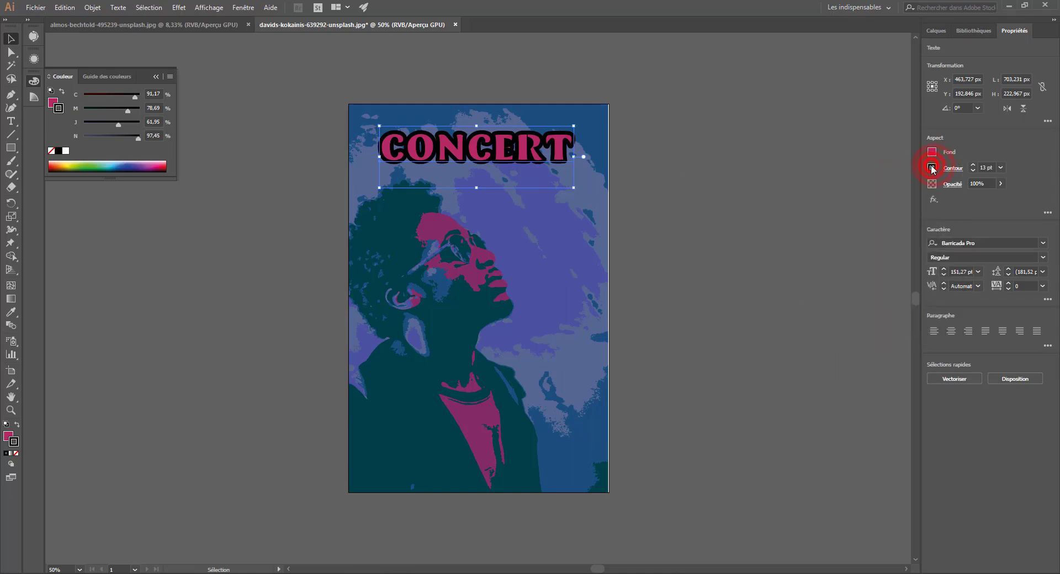
pyautogui.click(11, 310)
pyautogui.click(525, 266)
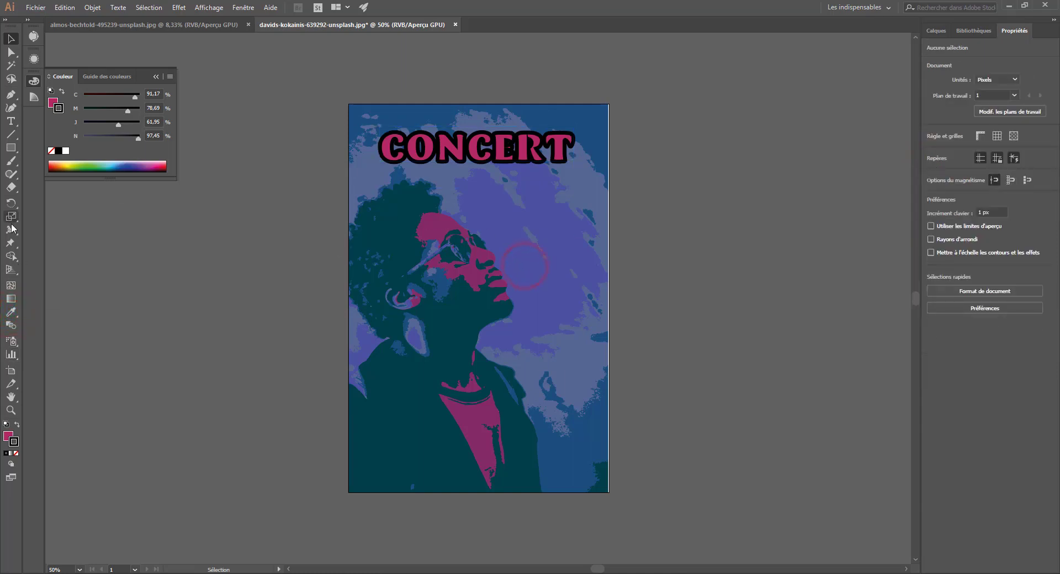
pyautogui.click(11, 312)
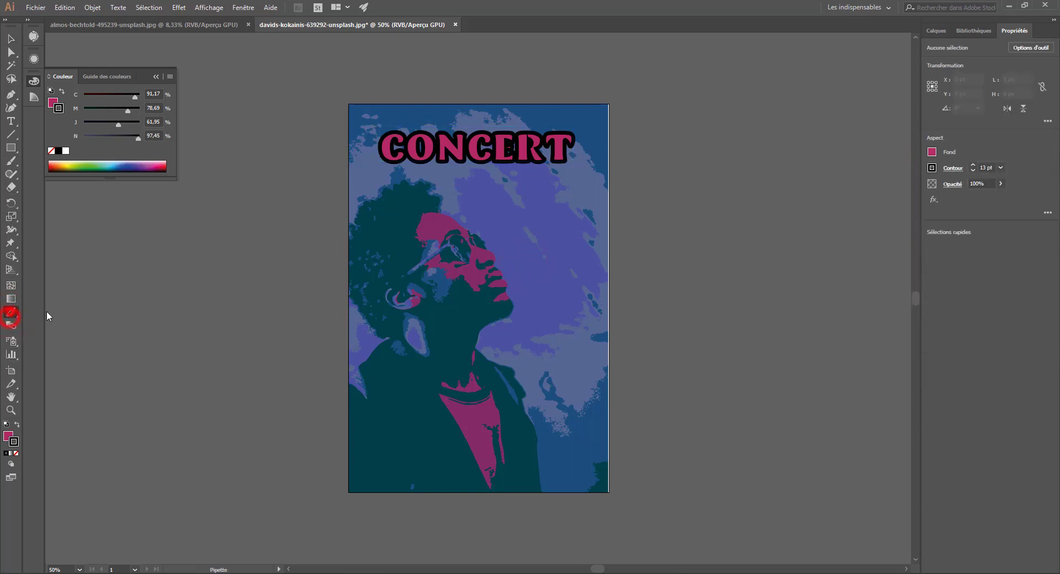
pyautogui.click(511, 222)
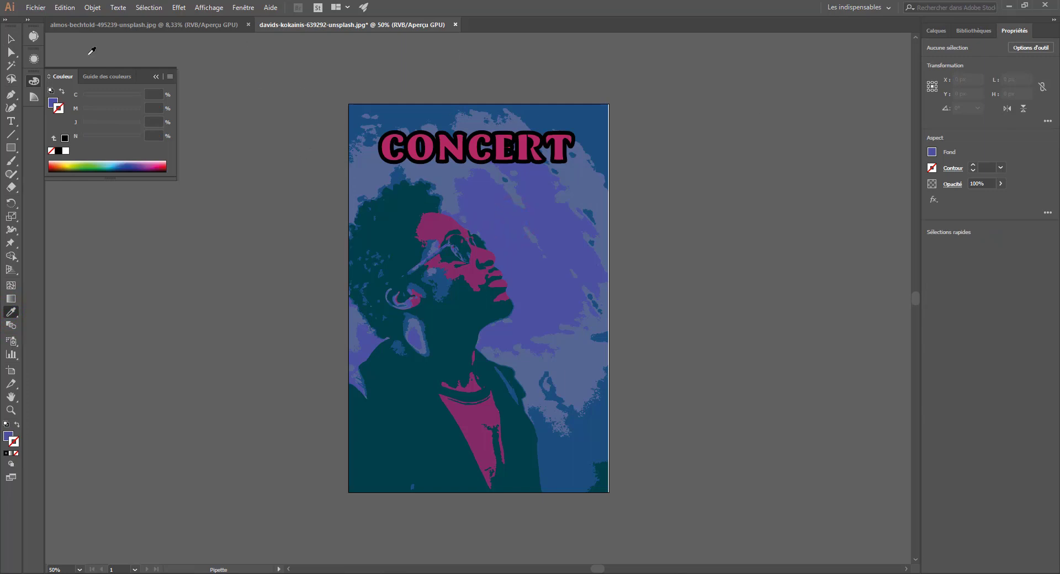
pyautogui.click(10, 39)
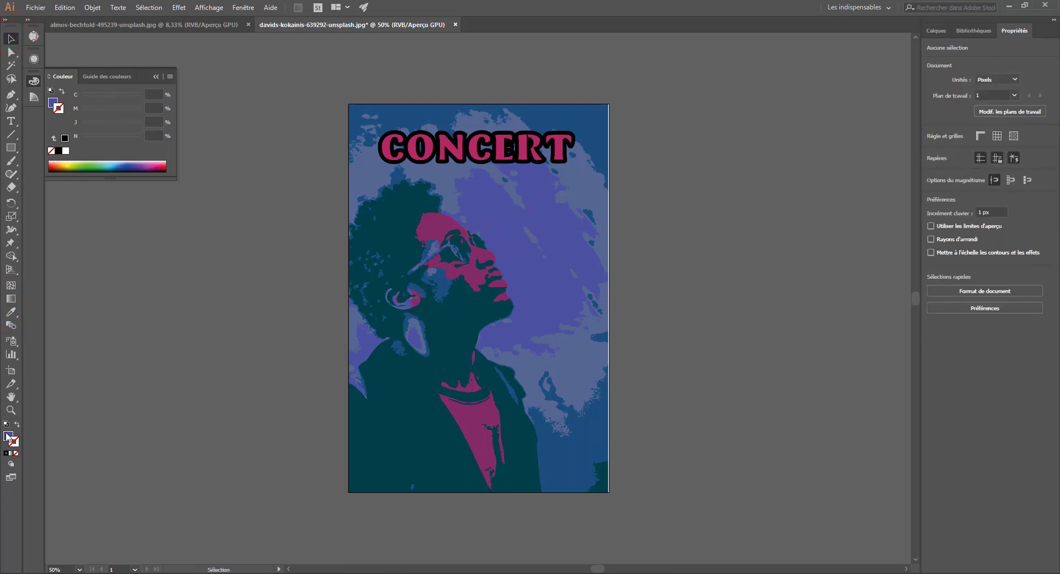
pyautogui.doubleClick(8, 436)
pyautogui.hotkey('ctrl', 'c')
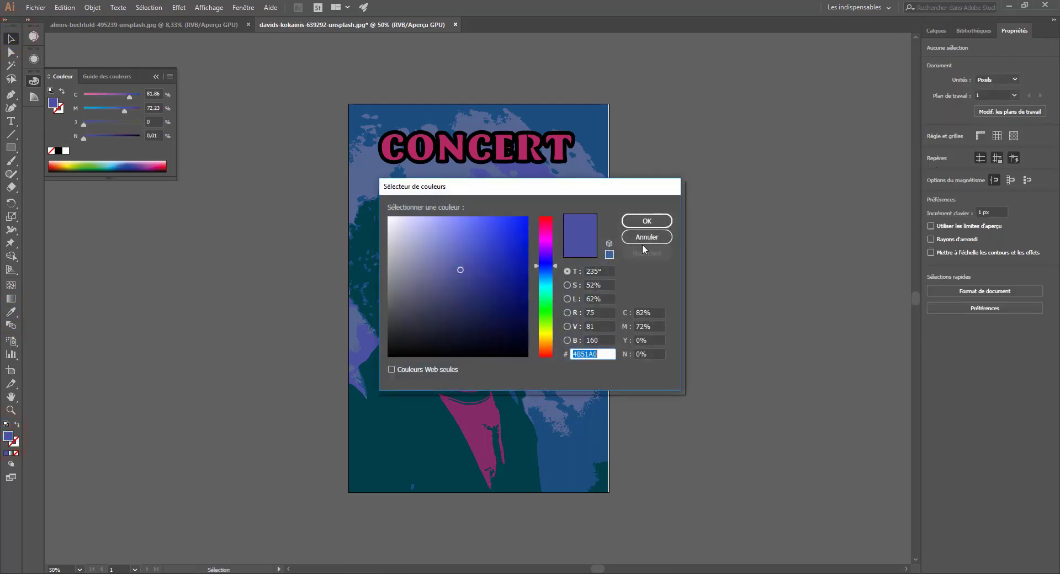
pyautogui.click(645, 238)
# Step: Select the CONCERT title and try aligning its stroke to the inside and to the outside
pyautogui.click(547, 155)
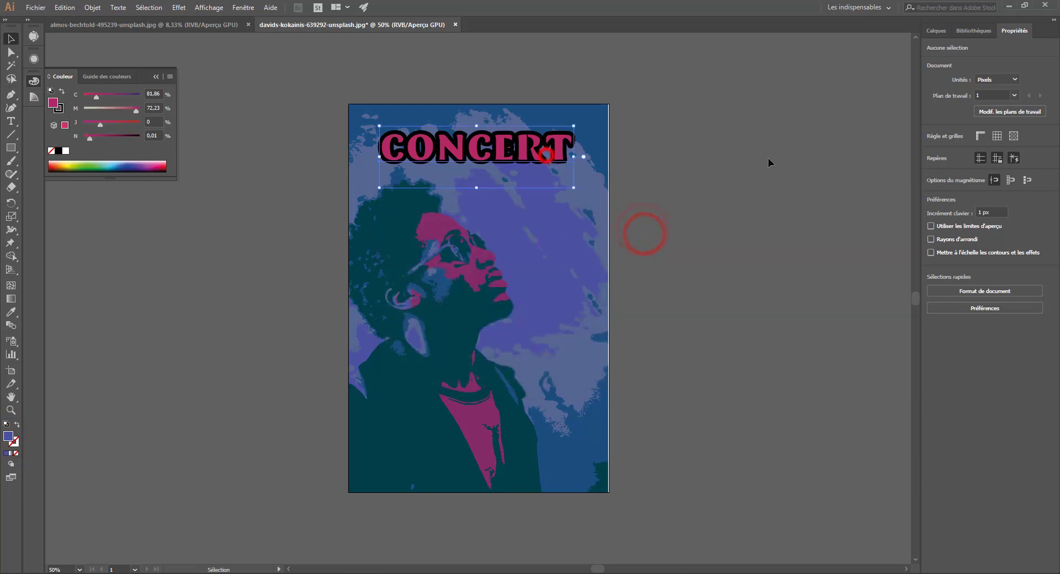
pyautogui.click(953, 173)
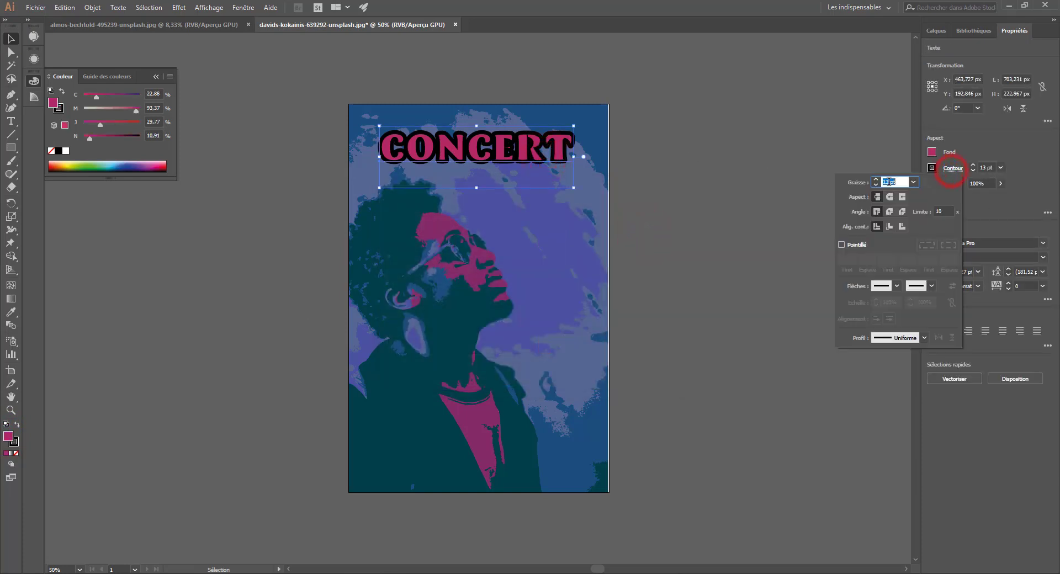
pyautogui.click(889, 227)
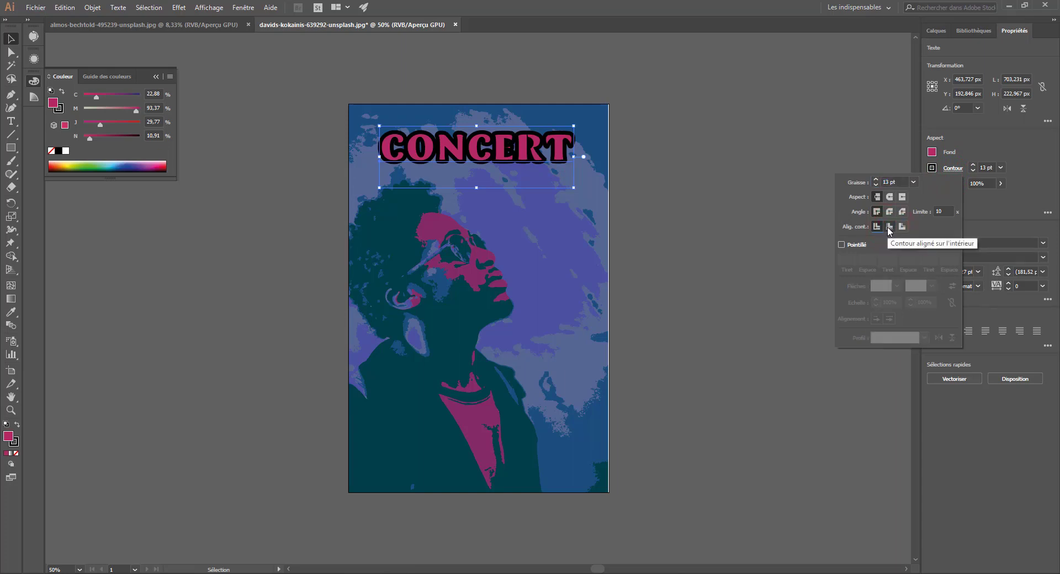
pyautogui.click(902, 227)
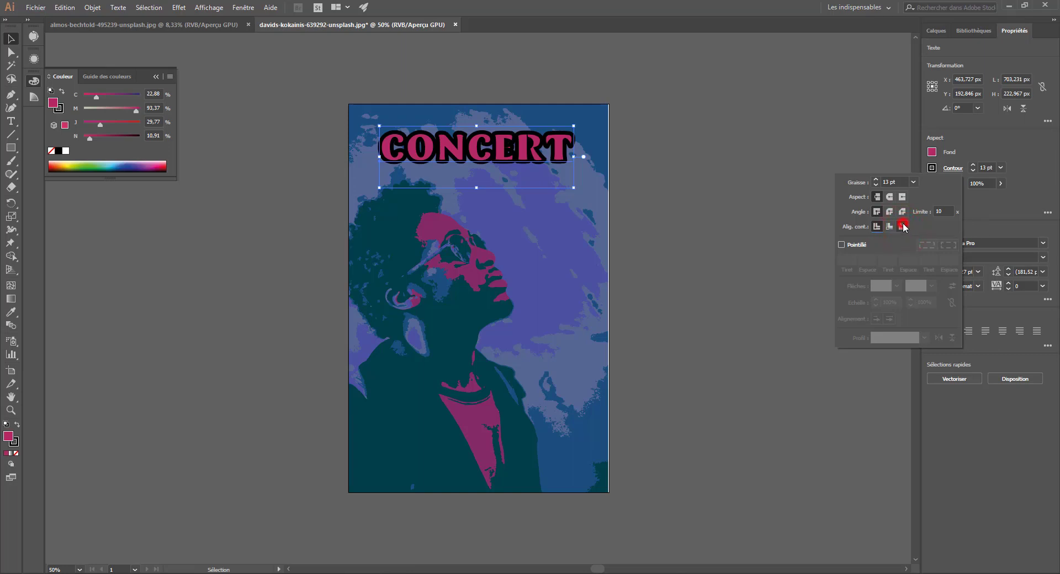
# Step: Switch the title's stroke colour to RVB mode and set it to the copied hex code 4B51A0
pyautogui.click(933, 172)
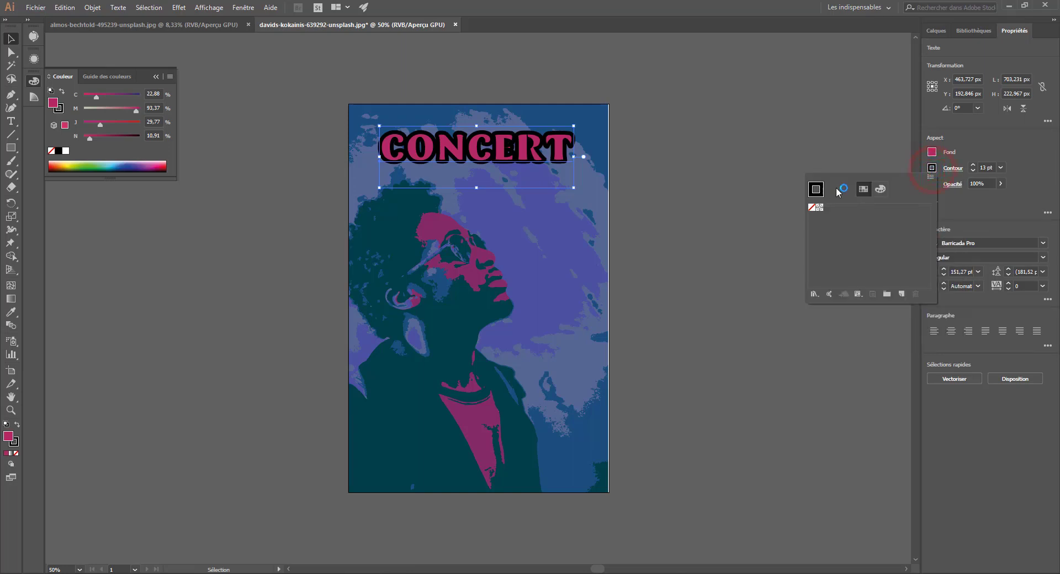
pyautogui.click(880, 189)
pyautogui.click(931, 176)
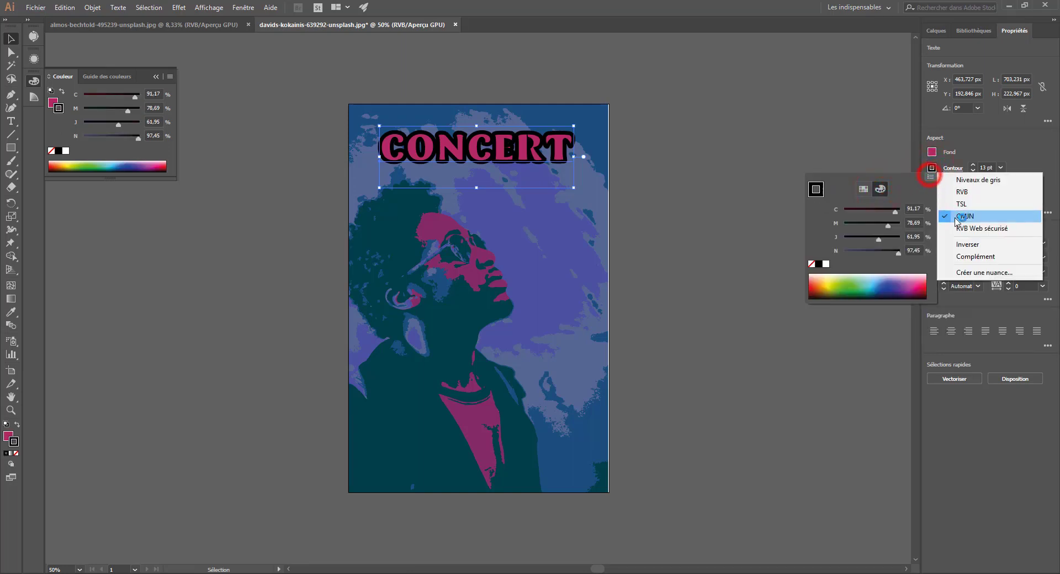
pyautogui.click(962, 192)
pyautogui.click(910, 264)
pyautogui.hotkey('ctrl', 'v')
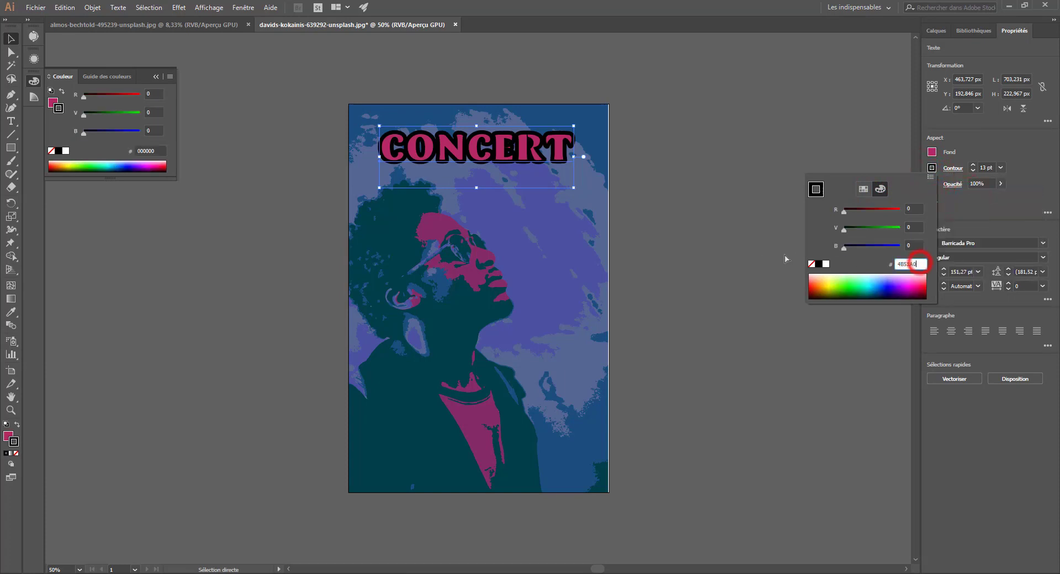
pyautogui.press('Return')
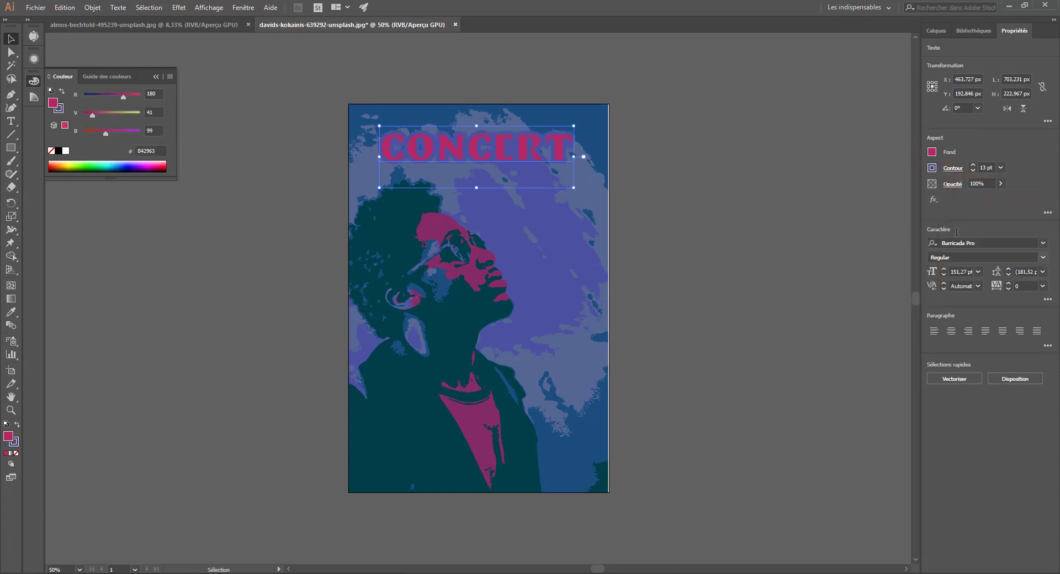
# Step: Convert the CONCERT title to outlines with Vectoriser and keep the resulting letter group selected
pyautogui.click(953, 168)
pyautogui.click(902, 227)
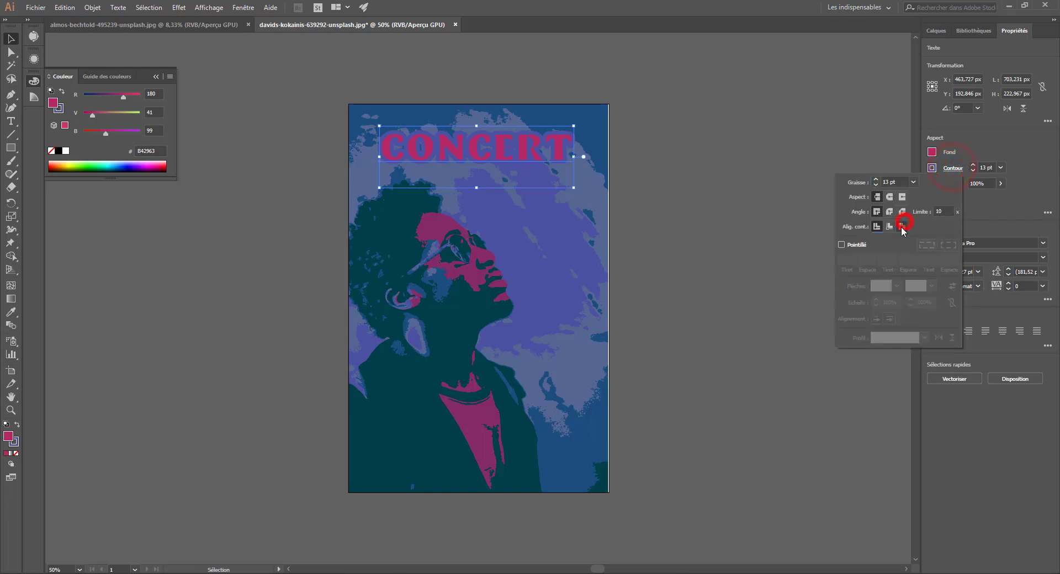
pyautogui.click(294, 123)
pyautogui.rightClick(469, 157)
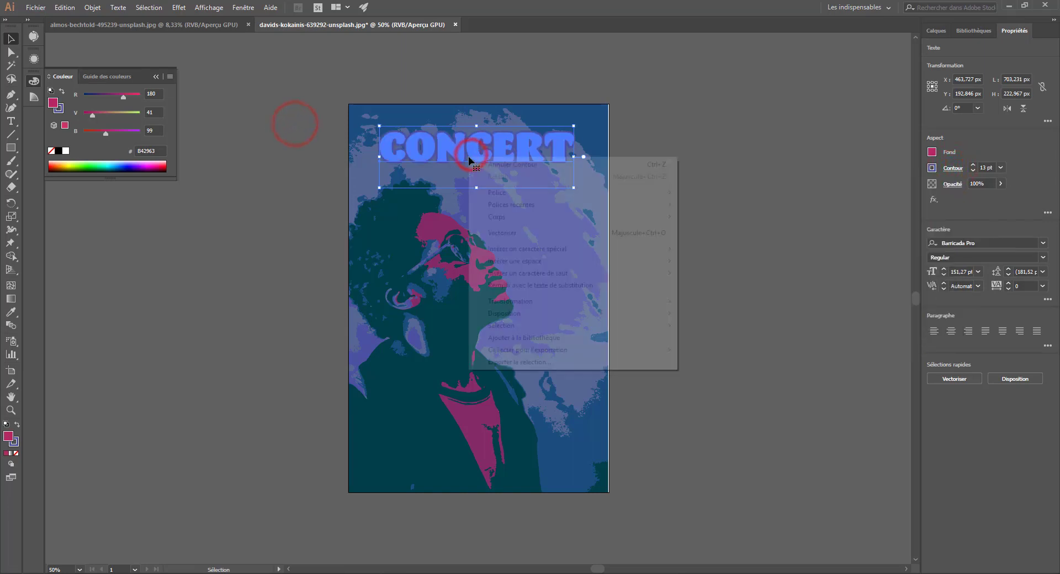
pyautogui.click(526, 234)
pyautogui.click(757, 222)
pyautogui.click(545, 146)
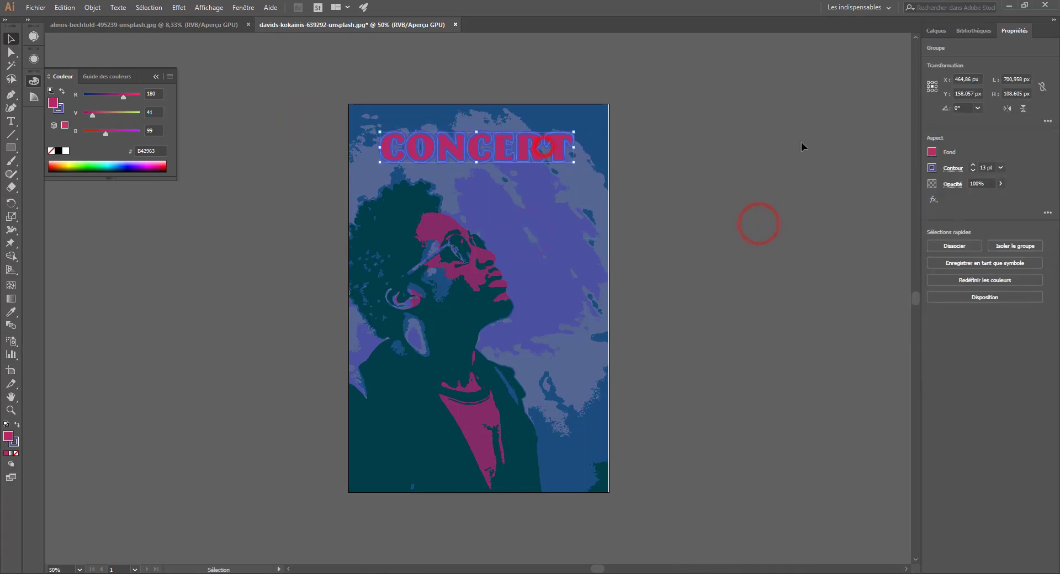
# Step: Align the outlined title's 13 pt stroke to the outside of the letters
pyautogui.click(954, 168)
pyautogui.click(902, 226)
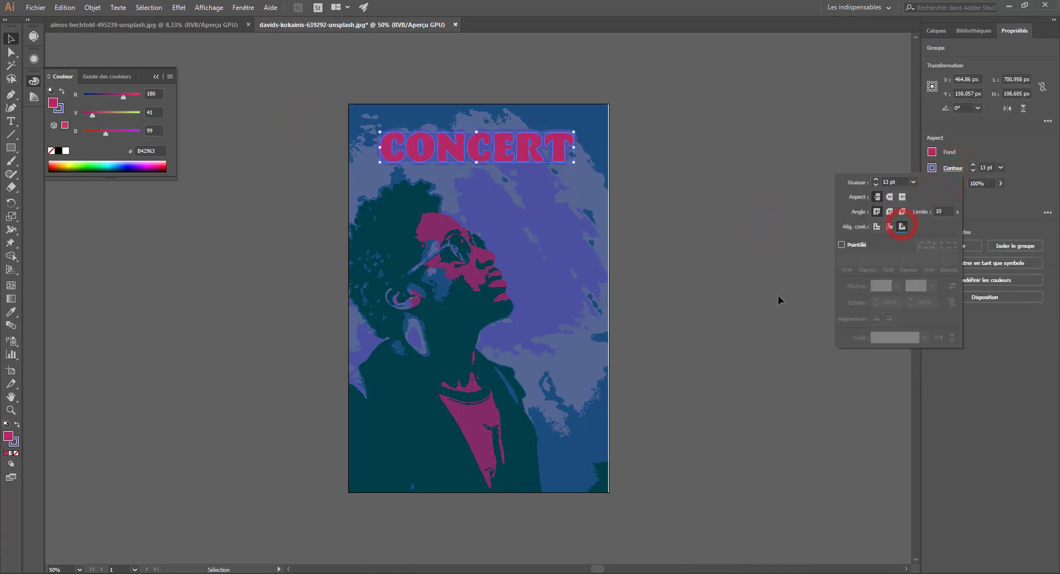
pyautogui.click(714, 192)
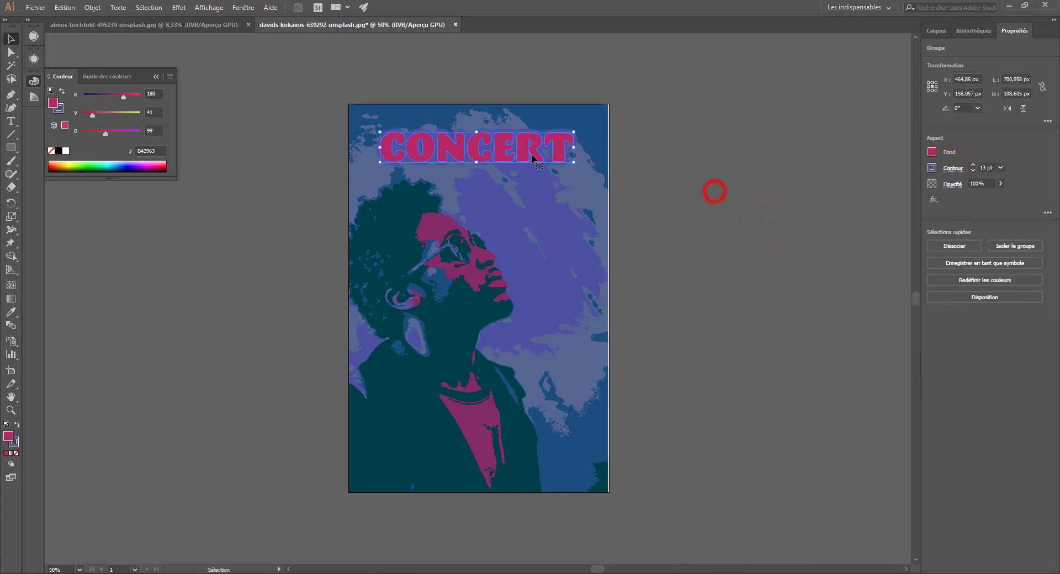
# Step: Switch the title's stroke colour to CMJN mode, darken it by raising its black (N) to 57 %, and deselect
pyautogui.click(932, 168)
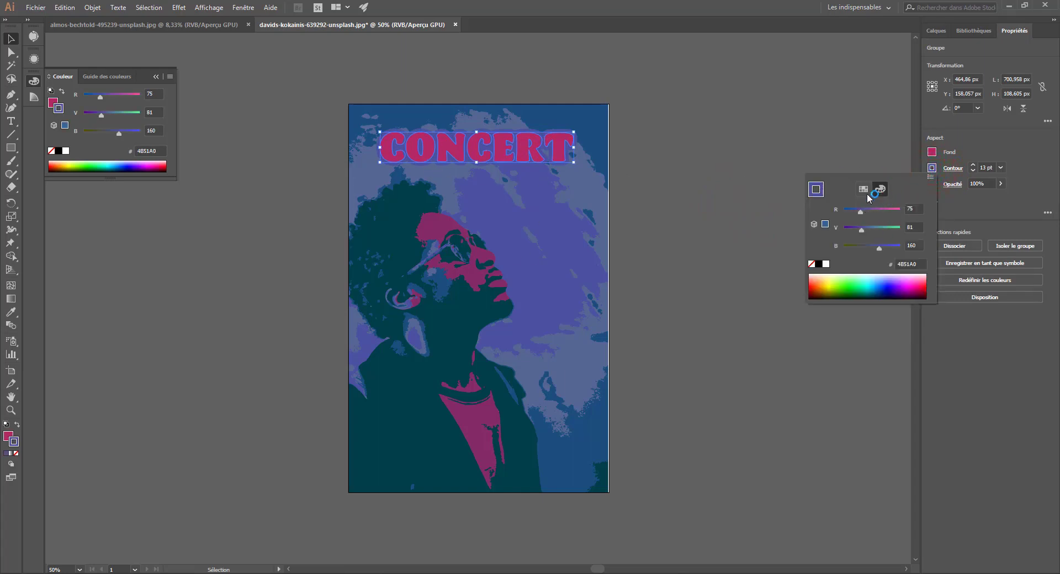
pyautogui.click(930, 179)
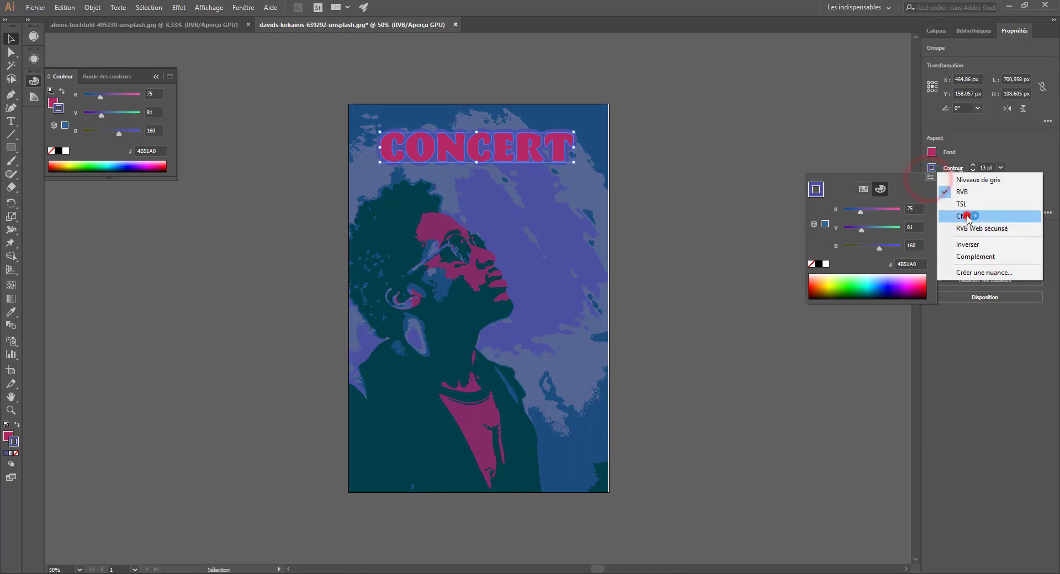
pyautogui.click(965, 213)
pyautogui.moveTo(859, 252); pyautogui.dragTo(875, 254)
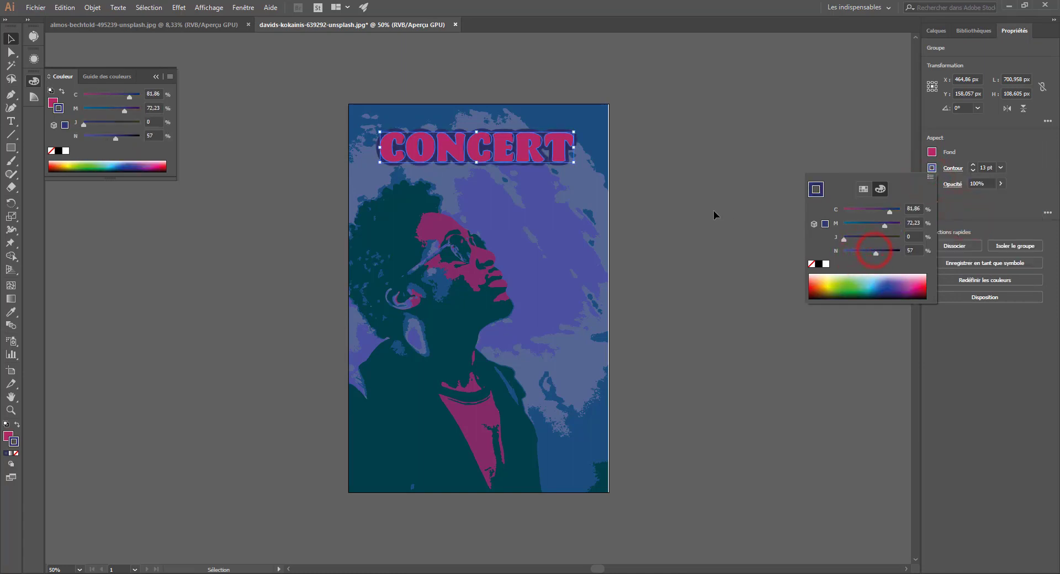
pyautogui.click(10, 38)
pyautogui.click(284, 87)
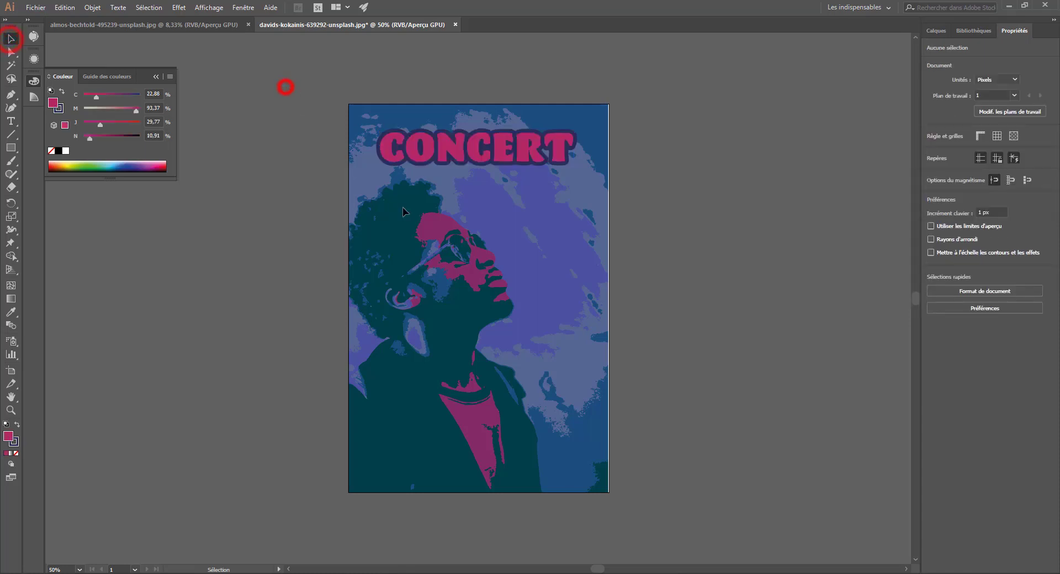
# Step: Select the CONCERT title and duplicate its group within Calque 1
pyautogui.click(470, 159)
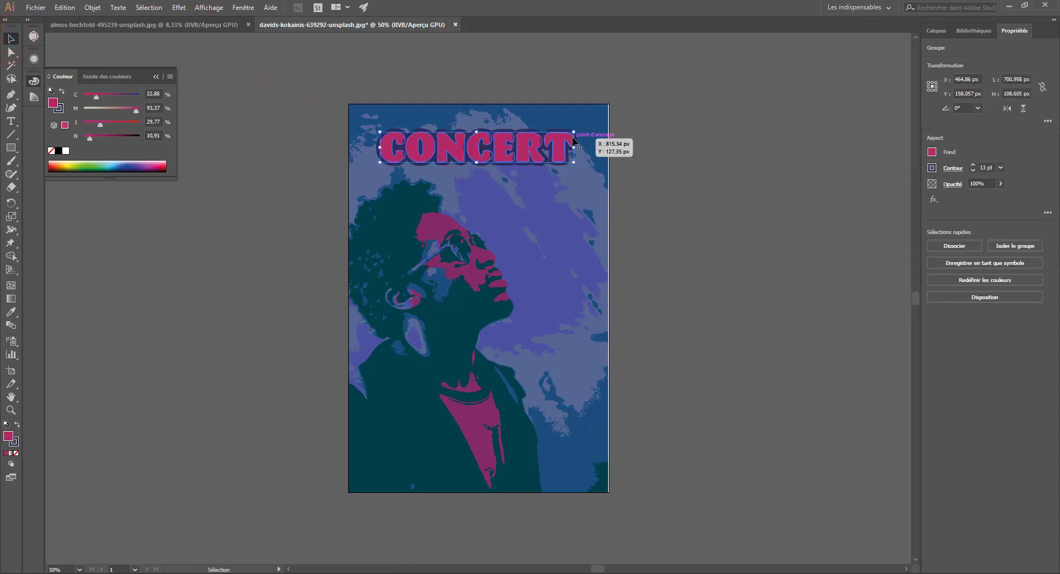
pyautogui.press('a')
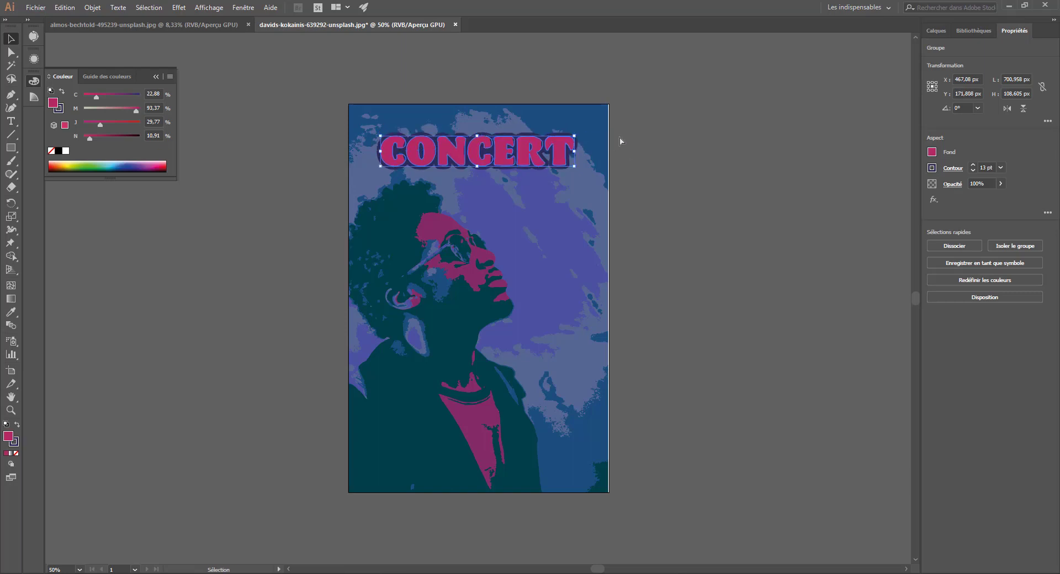
pyautogui.press('v')
pyautogui.click(966, 31)
pyautogui.click(936, 31)
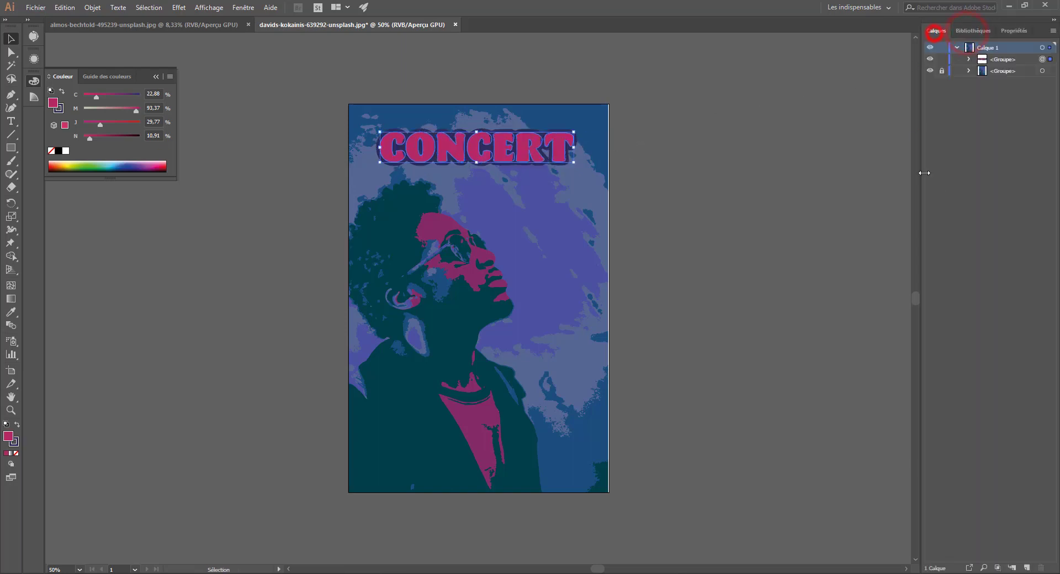
pyautogui.click(971, 60)
pyautogui.click(970, 59)
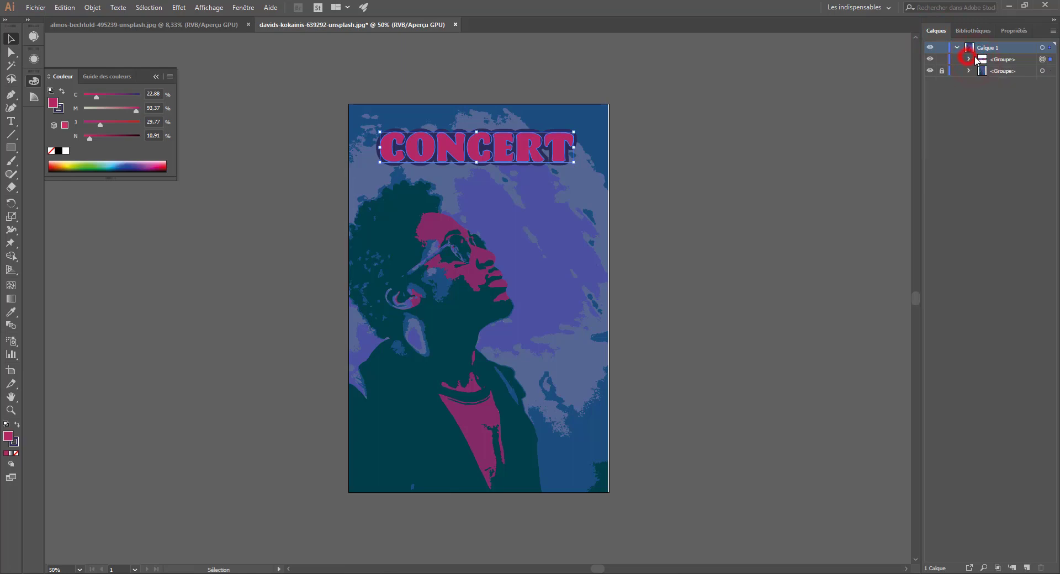
pyautogui.click(997, 59)
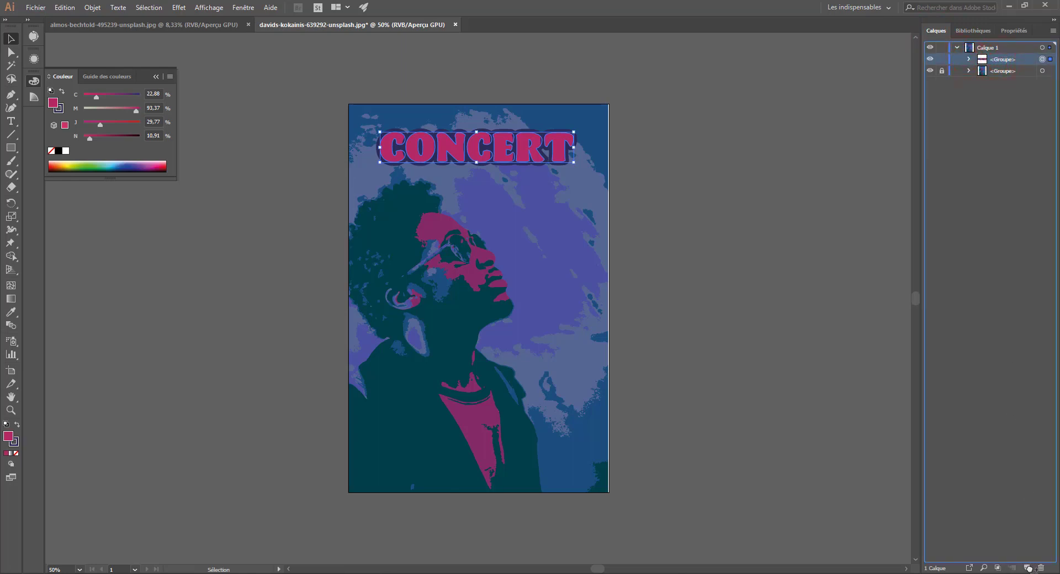
pyautogui.moveTo(1029, 569); pyautogui.dragTo(1029, 569)
pyautogui.click(996, 74)
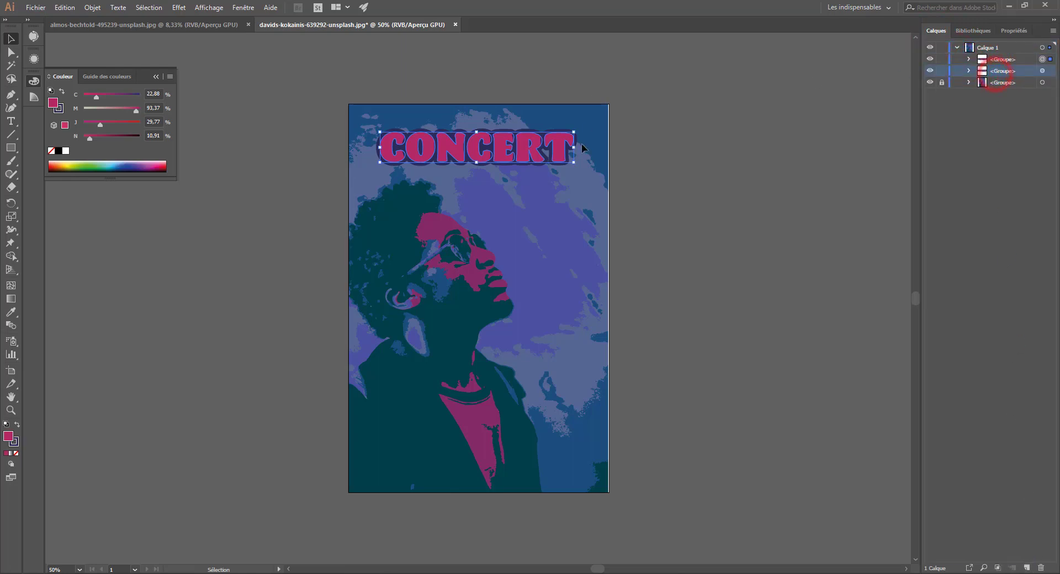
# Step: Enlarge one title copy, place it behind the other in the layer order, and offset the front copy slightly
pyautogui.moveTo(574, 147); pyautogui.dragTo(586, 121)
pyautogui.moveTo(996, 61); pyautogui.dragTo(997, 77)
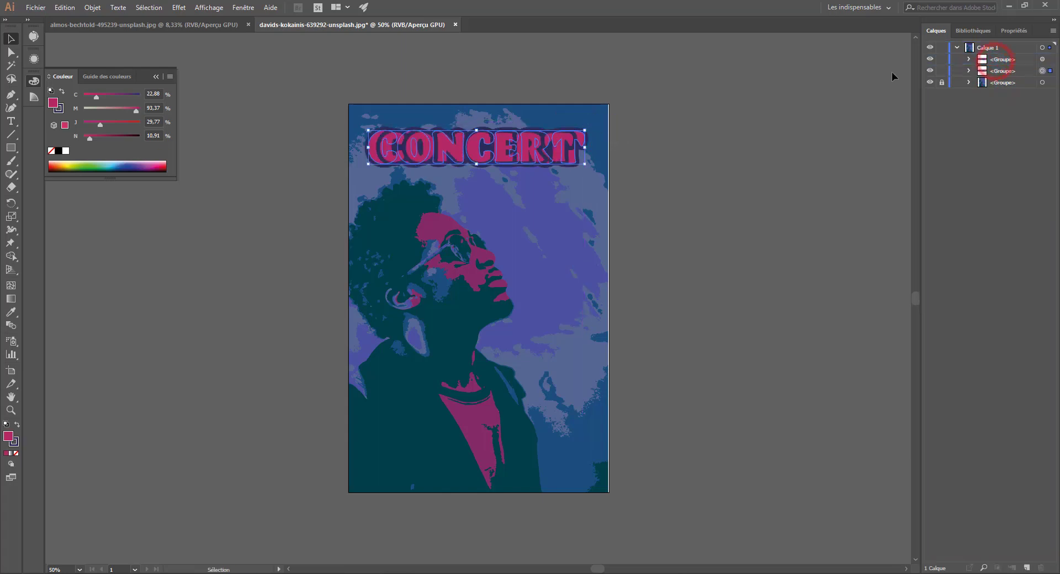
pyautogui.click(708, 139)
pyautogui.moveTo(520, 154)
pyautogui.mouseDown()
pyautogui.moveTo(537, 165)
pyautogui.moveTo(525, 154)
pyautogui.moveTo(534, 151)
pyautogui.mouseUp()
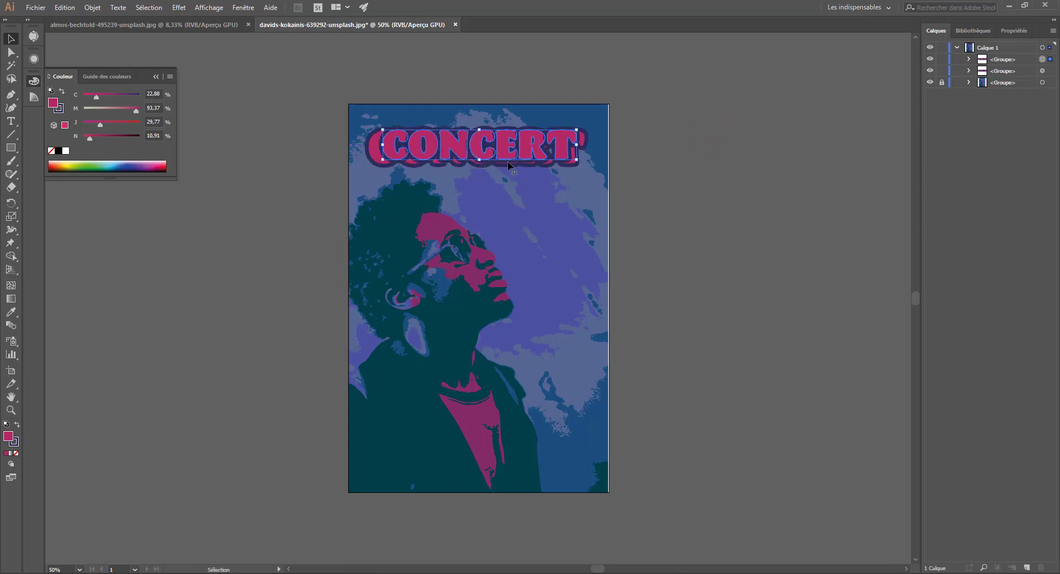
# Step: Swap the fill and stroke colours of the enlarged rear title copy
pyautogui.click(375, 148)
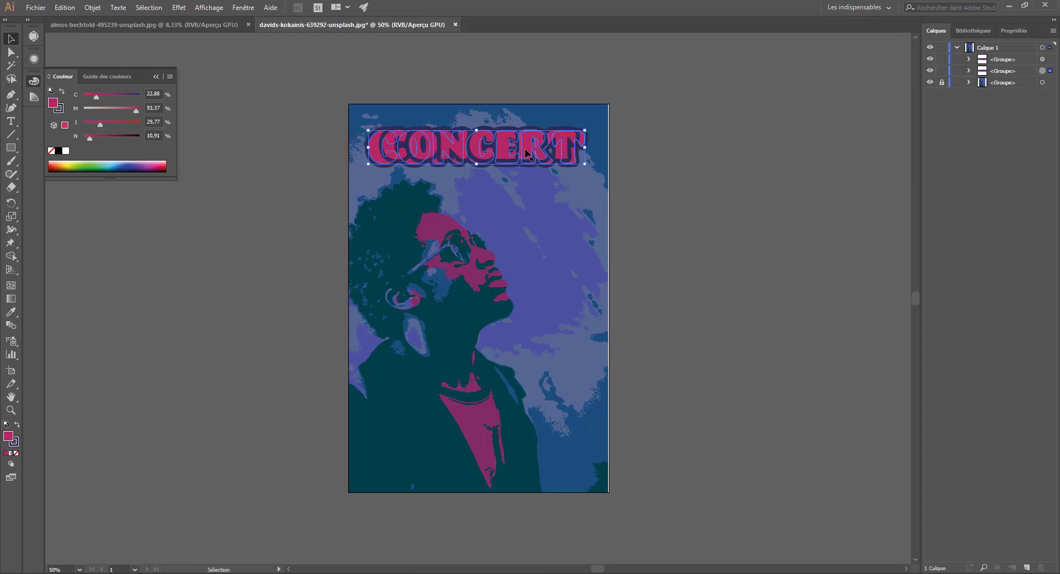
pyautogui.click(17, 424)
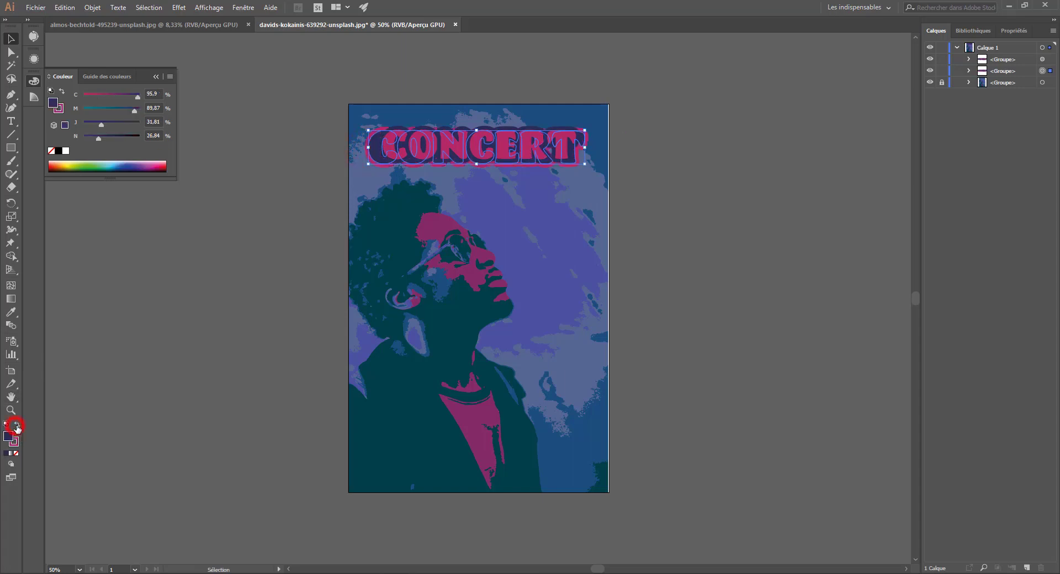
pyautogui.click(159, 293)
# Step: Offset the two titles from each other and scale the rear copy down to about the front title's width
pyautogui.moveTo(376, 165)
pyautogui.mouseDown()
pyautogui.moveTo(388, 174)
pyautogui.moveTo(388, 153)
pyautogui.mouseUp()
pyautogui.click(290, 159)
pyautogui.click(277, 142)
pyautogui.click(582, 164)
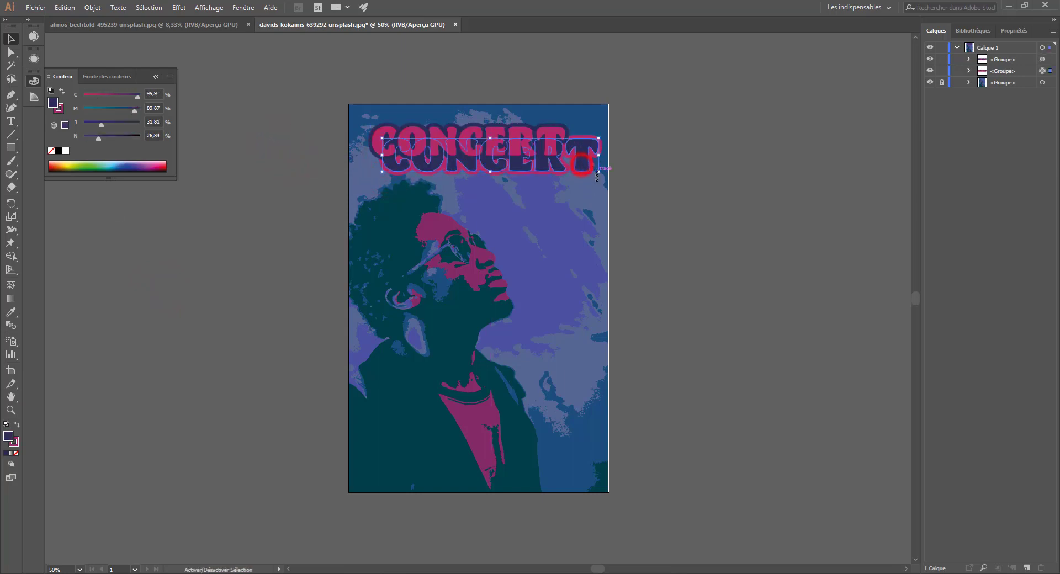
pyautogui.moveTo(599, 172); pyautogui.dragTo(562, 166)
pyautogui.click(621, 245)
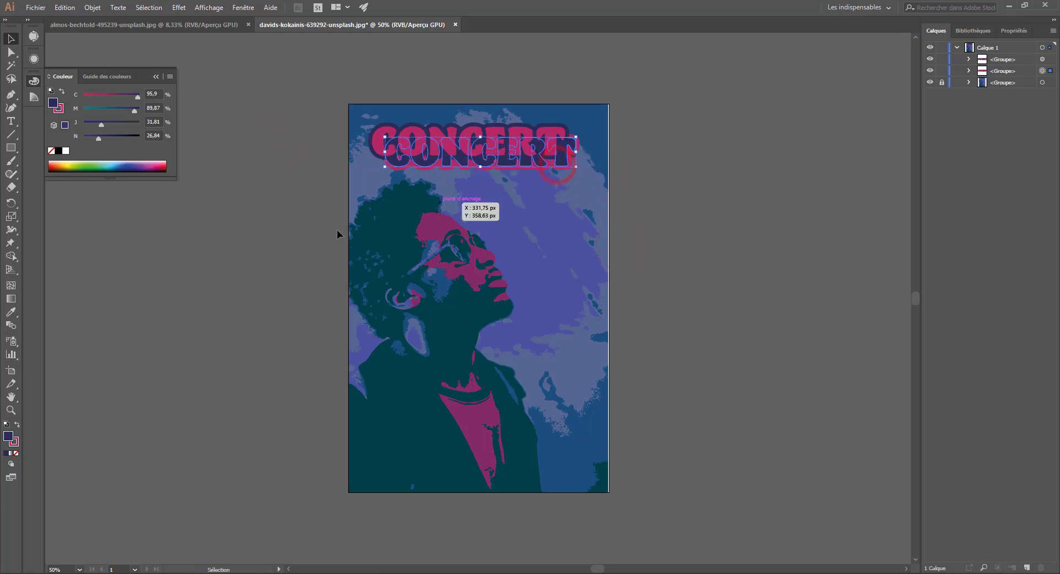
# Step: Try the rear copy with its fill and stroke swapped back, undo that, and delete the copy
pyautogui.click(17, 424)
pyautogui.click(189, 369)
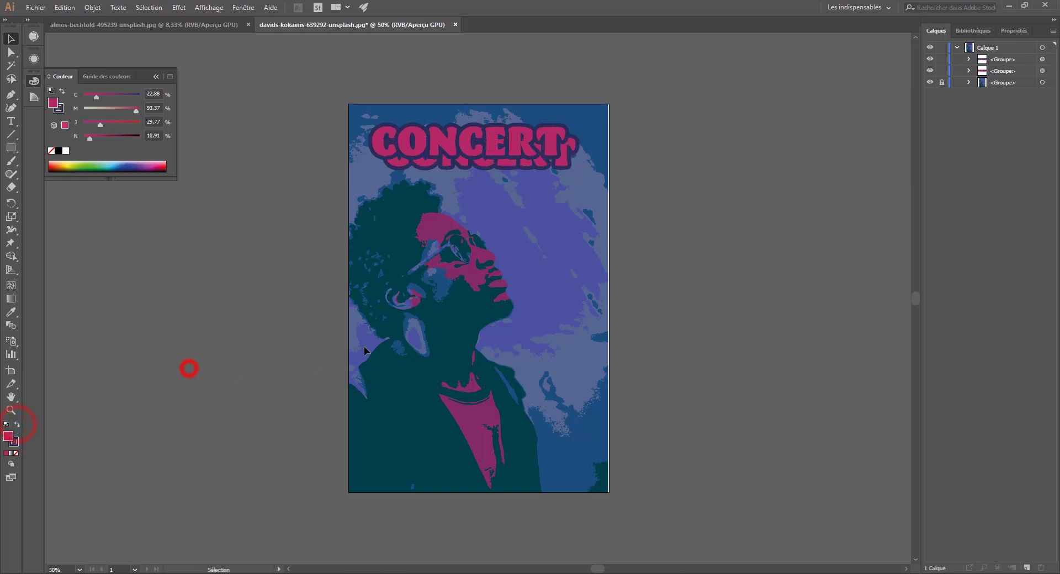
pyautogui.hotkey('ctrl', 'z')
pyautogui.click(200, 252)
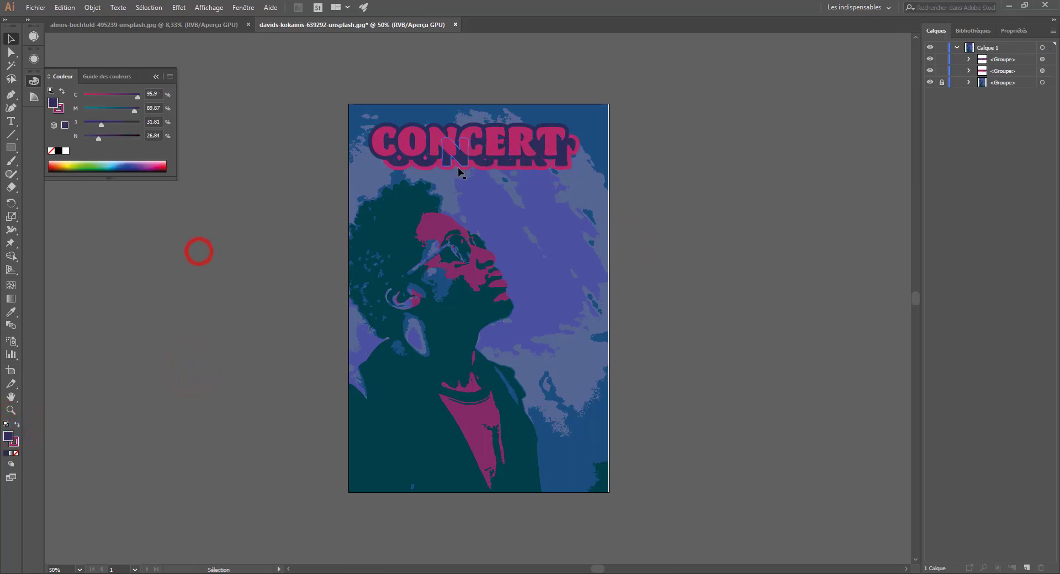
pyautogui.hotkey('ctrl', 'z')
pyautogui.press('Delete')
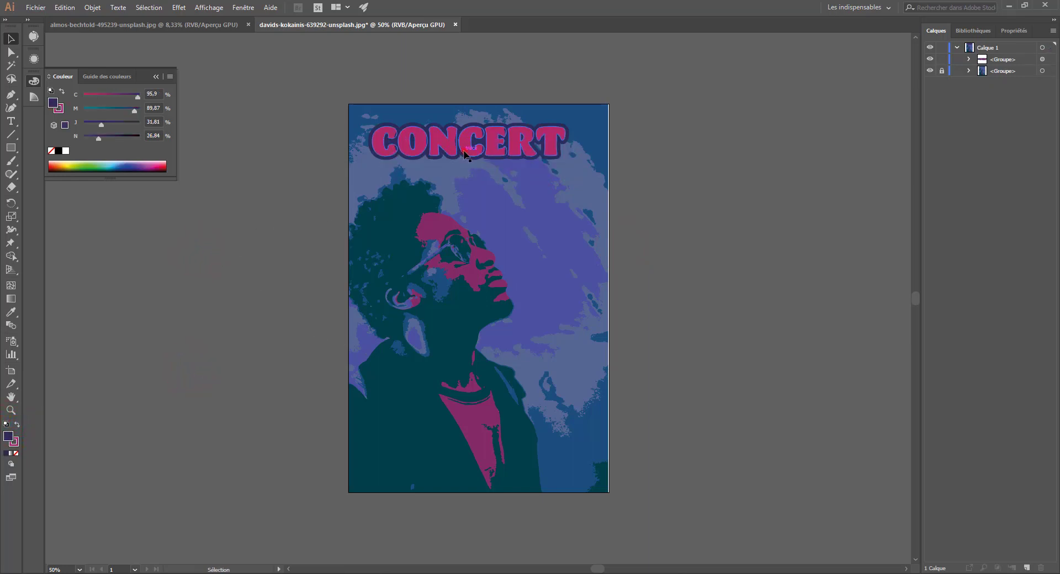
# Step: Scale the remaining CONCERT title up proportionally so it spans most of the poster's width
pyautogui.click(464, 153)
pyautogui.moveTo(567, 159); pyautogui.dragTo(582, 160)
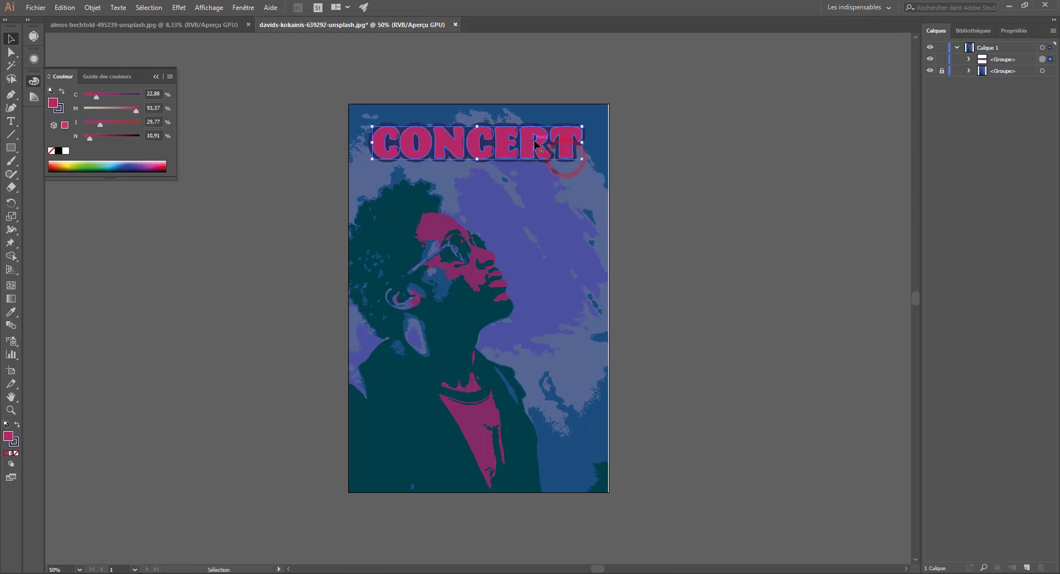
pyautogui.click(533, 142)
# Step: Open the appearance settings of the title group's contents and add a second stroke to the letters
pyautogui.click(34, 59)
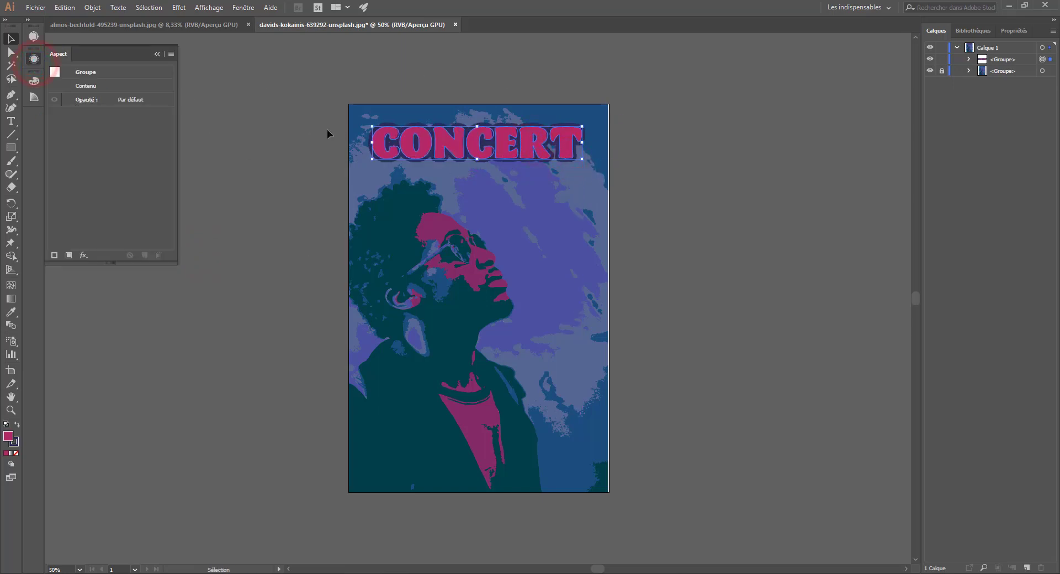
pyautogui.click(386, 156)
pyautogui.click(387, 159)
pyautogui.click(11, 173)
pyautogui.click(55, 256)
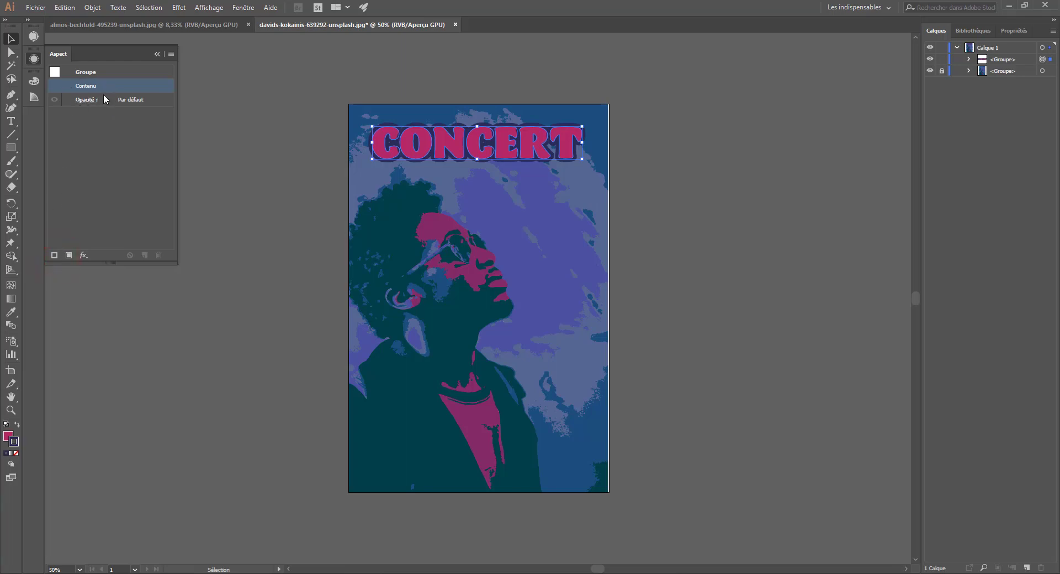
pyautogui.click(86, 86)
pyautogui.click(88, 91)
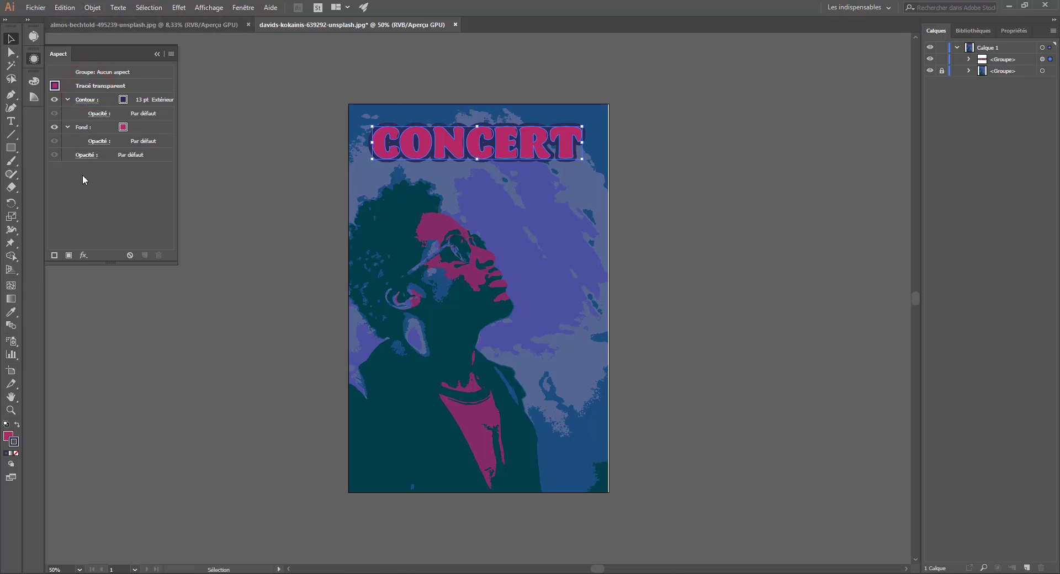
pyautogui.click(54, 255)
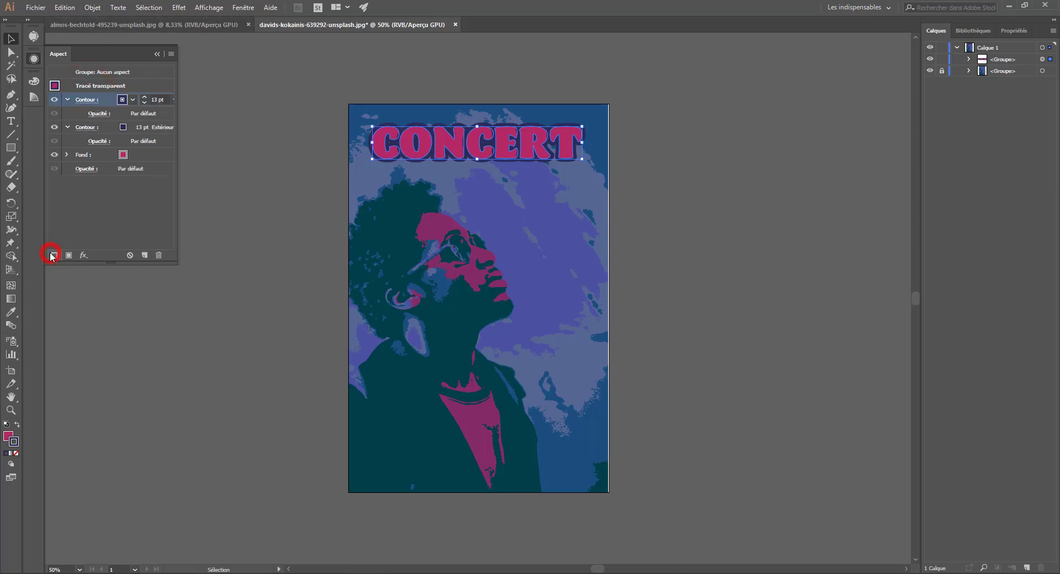
# Step: Set the title's new stroke to 23 pt and align it to the outside
pyautogui.click(144, 99)
pyautogui.click(144, 99)
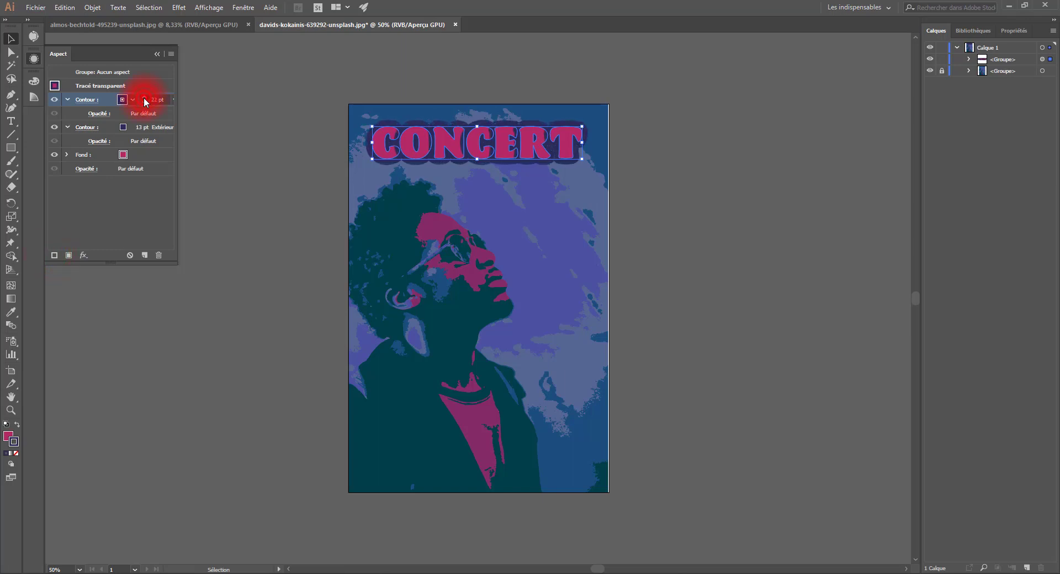
pyautogui.click(89, 100)
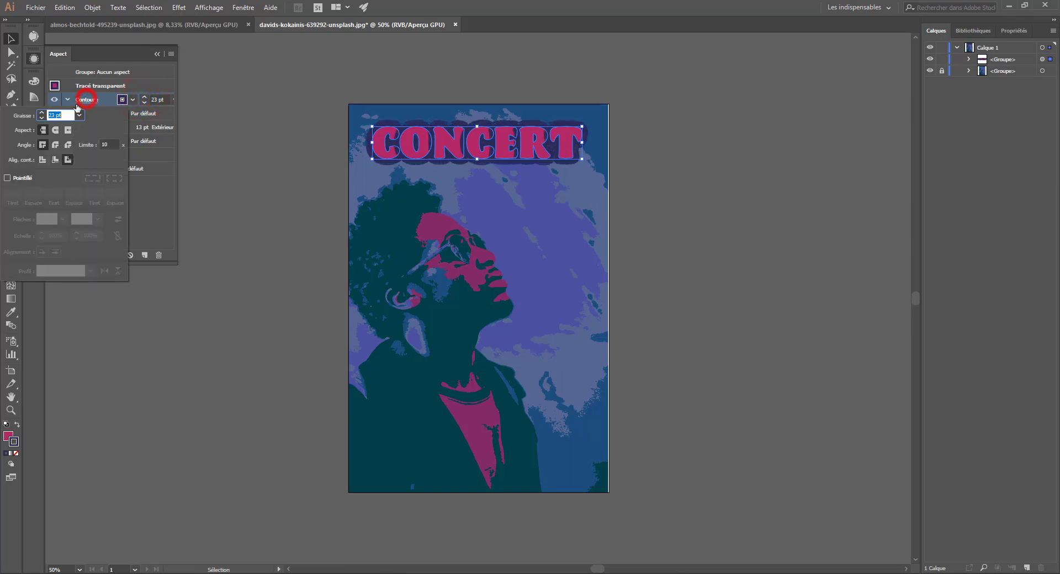
pyautogui.click(68, 160)
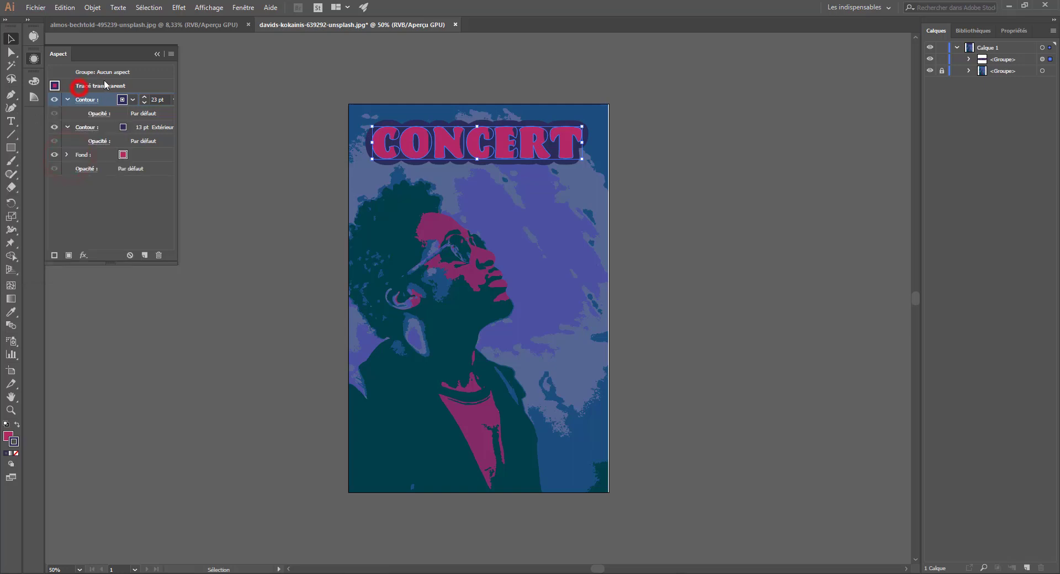
# Step: Try a lighter violet on the title's 23 pt stroke by setting its yellow and black to 10%
pyautogui.click(132, 99)
pyautogui.click(125, 99)
pyautogui.click(121, 101)
pyautogui.click(122, 101)
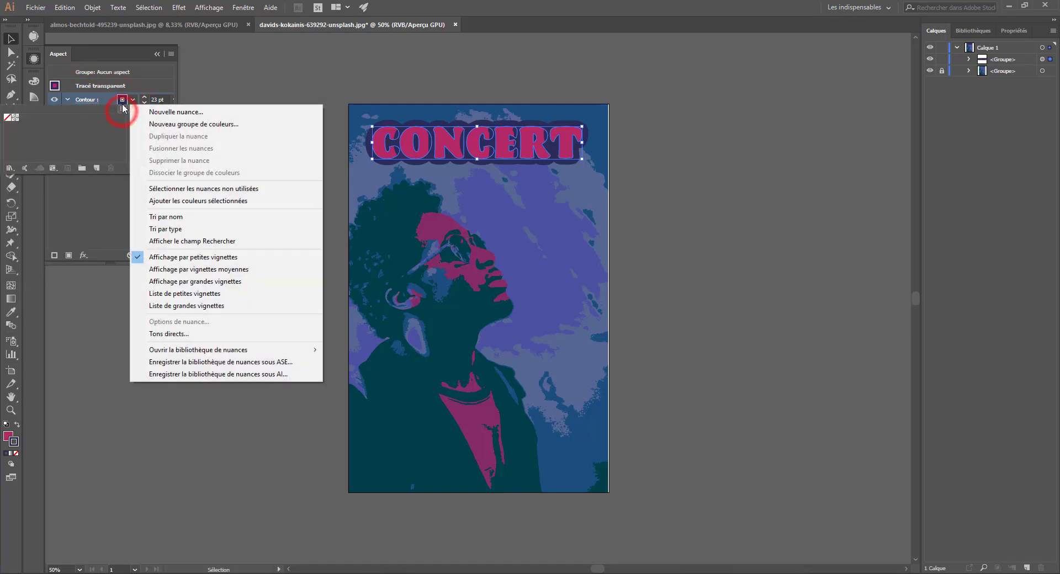
pyautogui.click(122, 100)
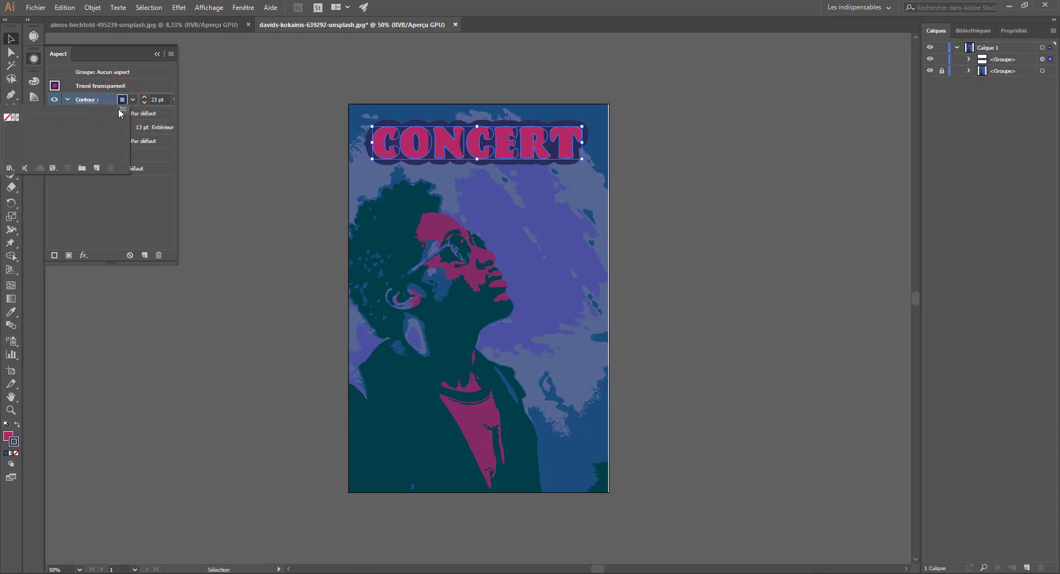
pyautogui.click(122, 110)
pyautogui.click(67, 150)
pyautogui.click(133, 100)
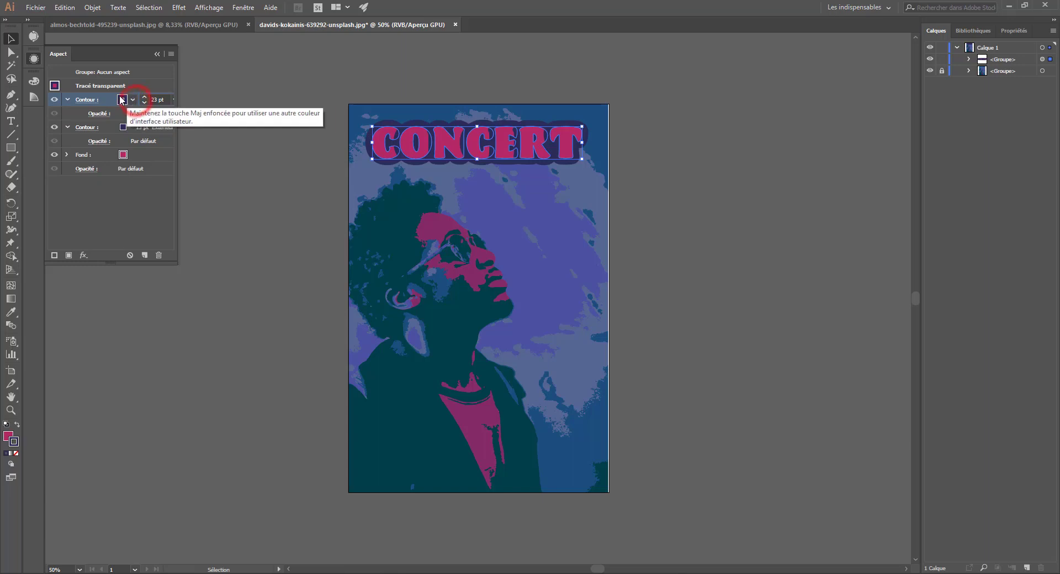
pyautogui.keyDown('shift'); pyautogui.click(121, 100); pyautogui.keyUp('shift')
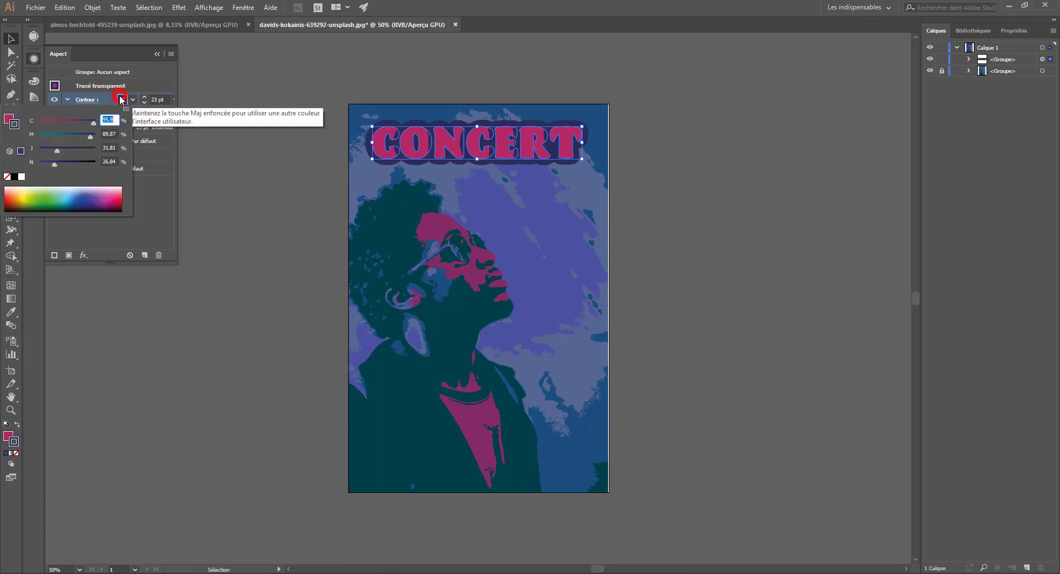
pyautogui.click(123, 100)
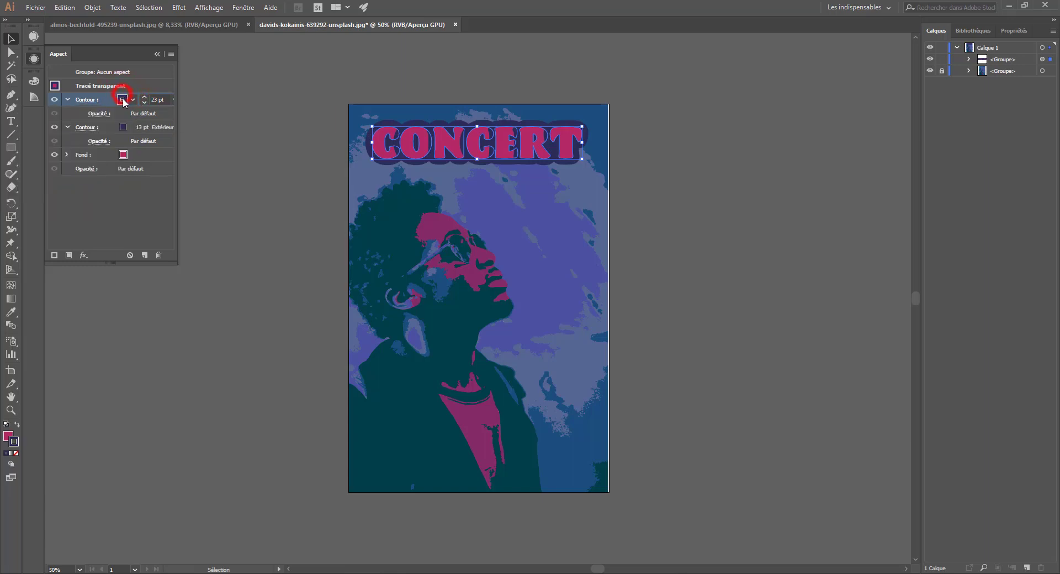
pyautogui.keyDown('shift'); pyautogui.click(122, 100); pyautogui.keyUp('shift')
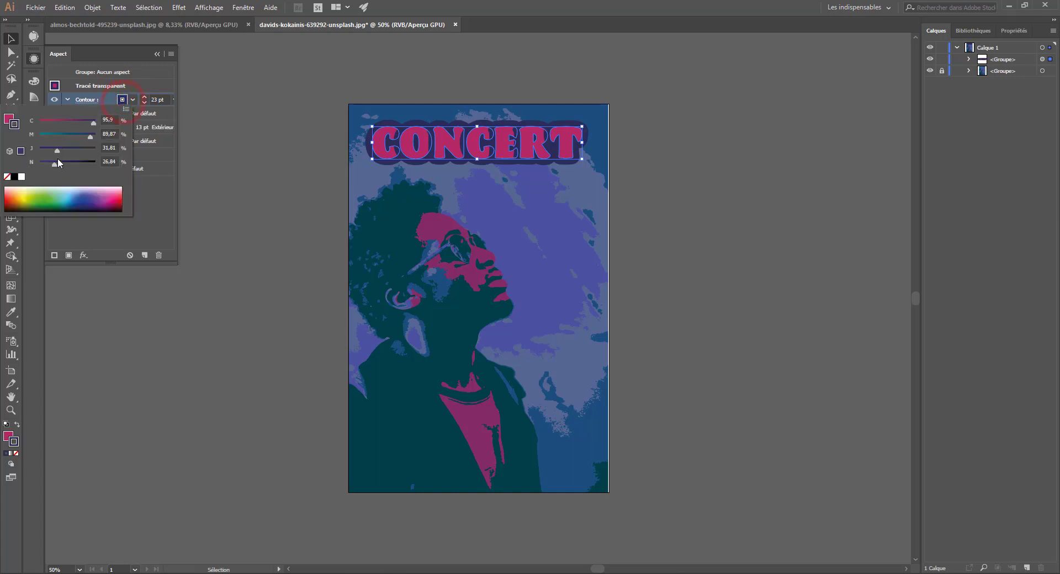
pyautogui.moveTo(59, 161); pyautogui.dragTo(45, 160)
pyautogui.click(54, 145)
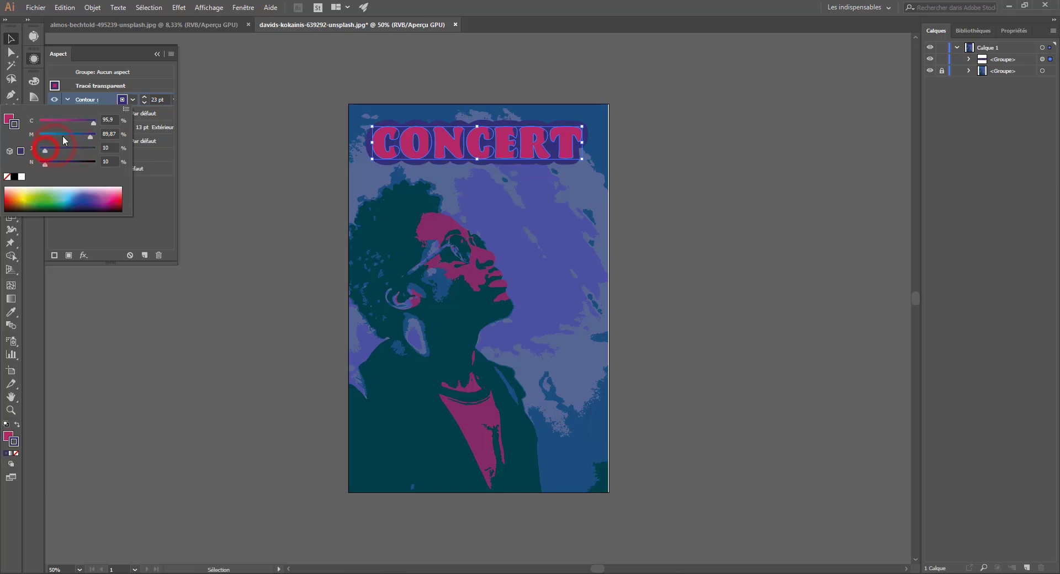
pyautogui.click(138, 76)
# Step: Review the title's two strokes and undo the recolouring and the addition of the 23 pt stroke
pyautogui.click(72, 125)
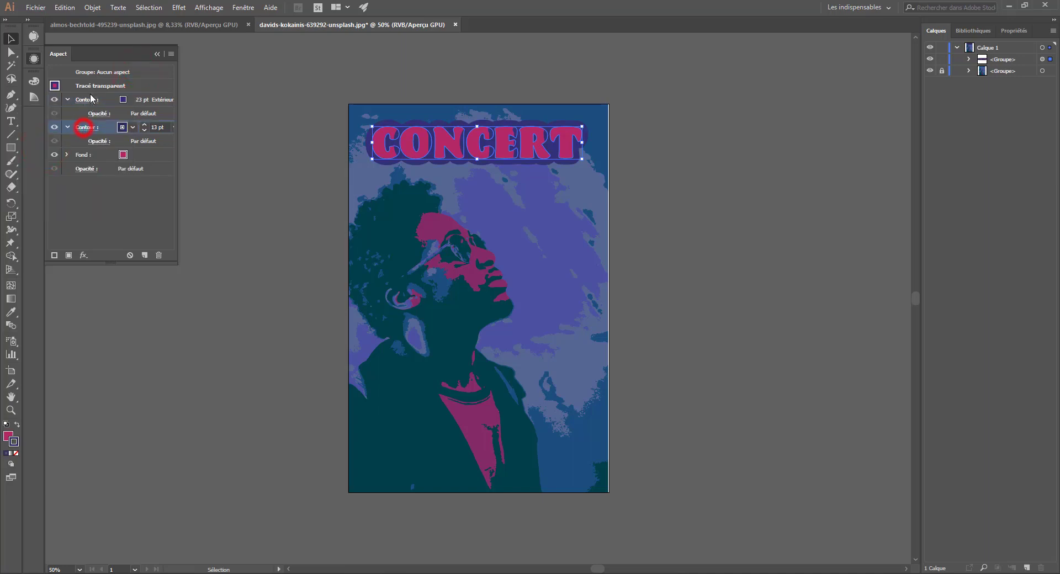
pyautogui.click(69, 127)
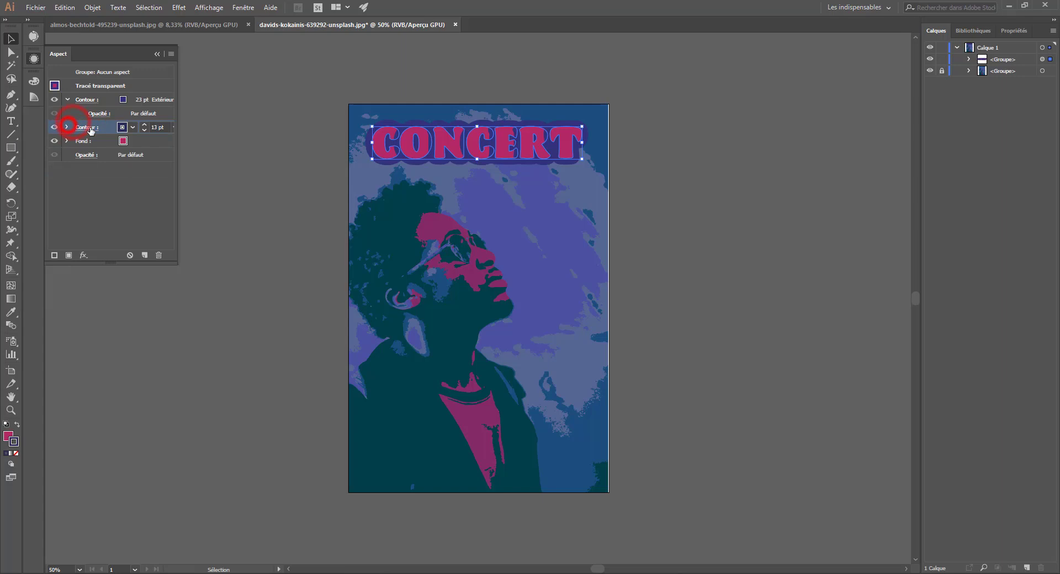
pyautogui.click(84, 98)
pyautogui.click(117, 210)
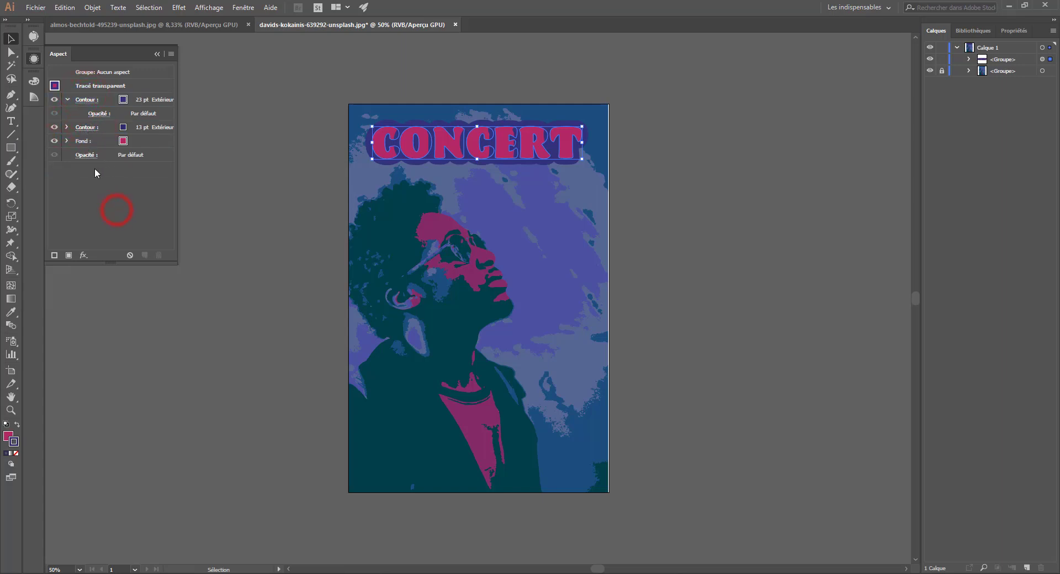
pyautogui.press('a')
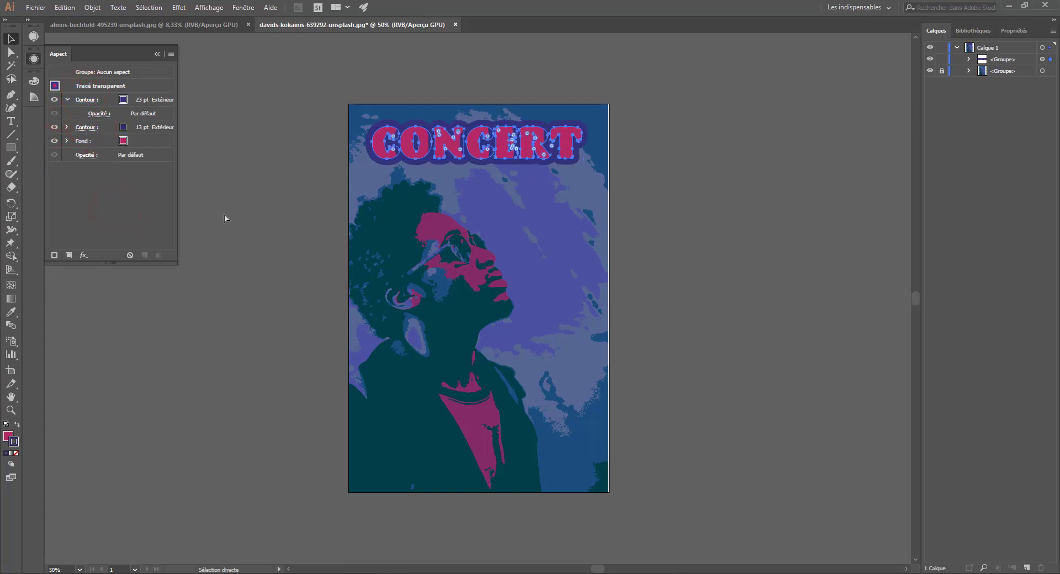
pyautogui.press('v')
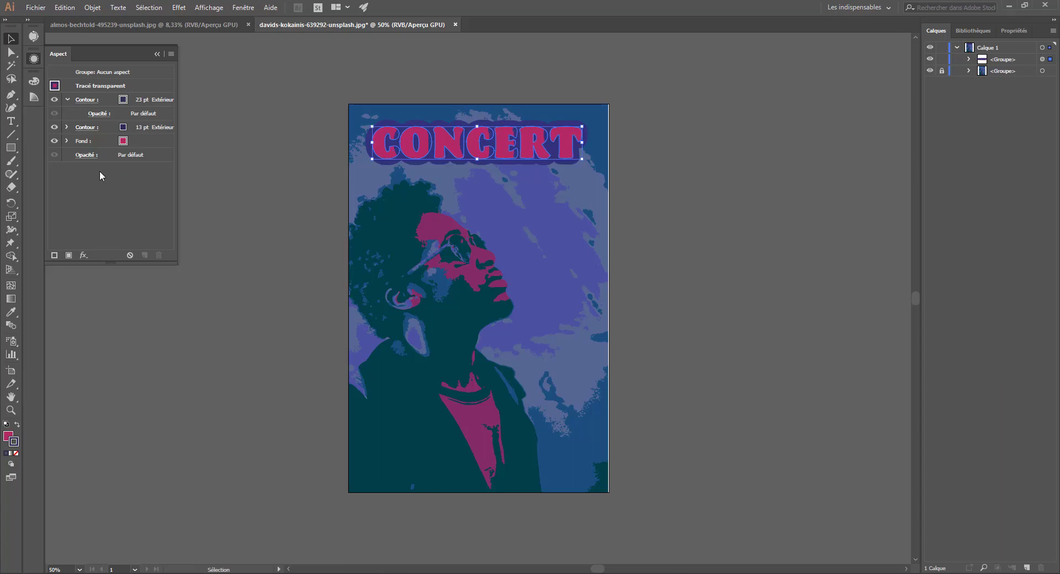
pyautogui.hotkey('ctrl', 'z')
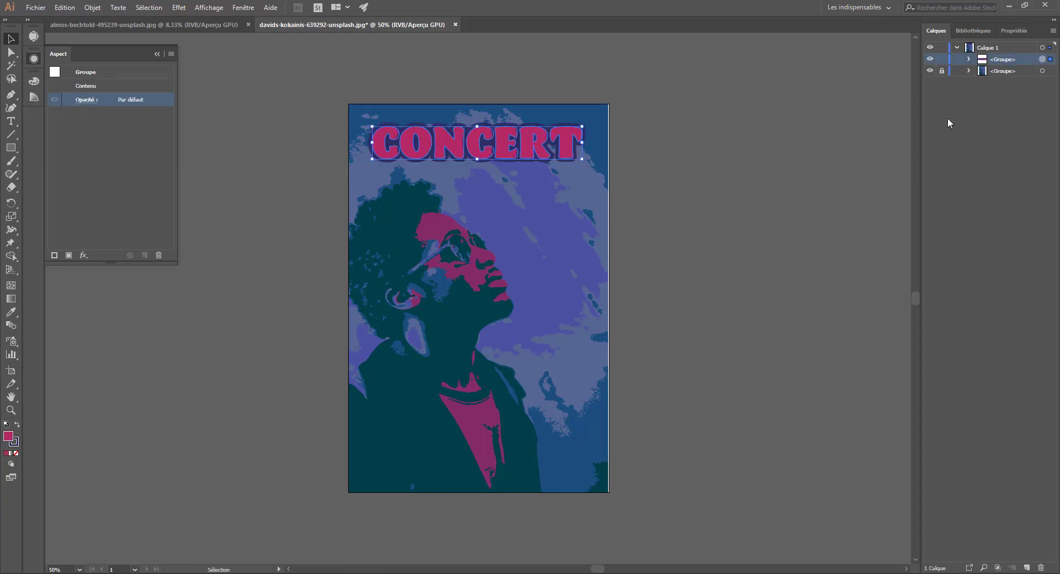
# Step: Duplicate the CONCERT title group and open the appearance settings of the rear copy's contents
pyautogui.moveTo(988, 66); pyautogui.dragTo(1026, 568)
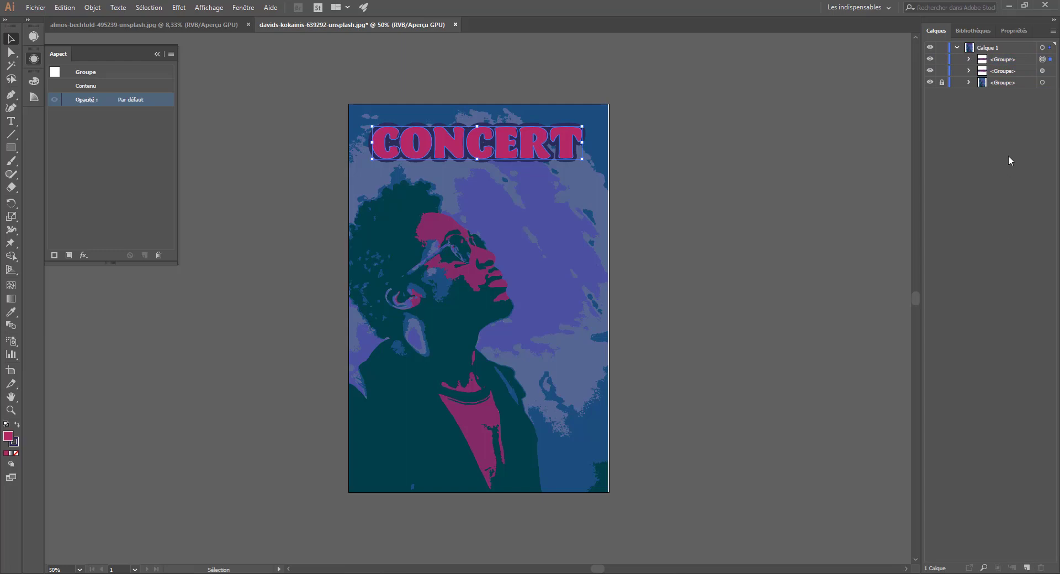
pyautogui.click(1042, 71)
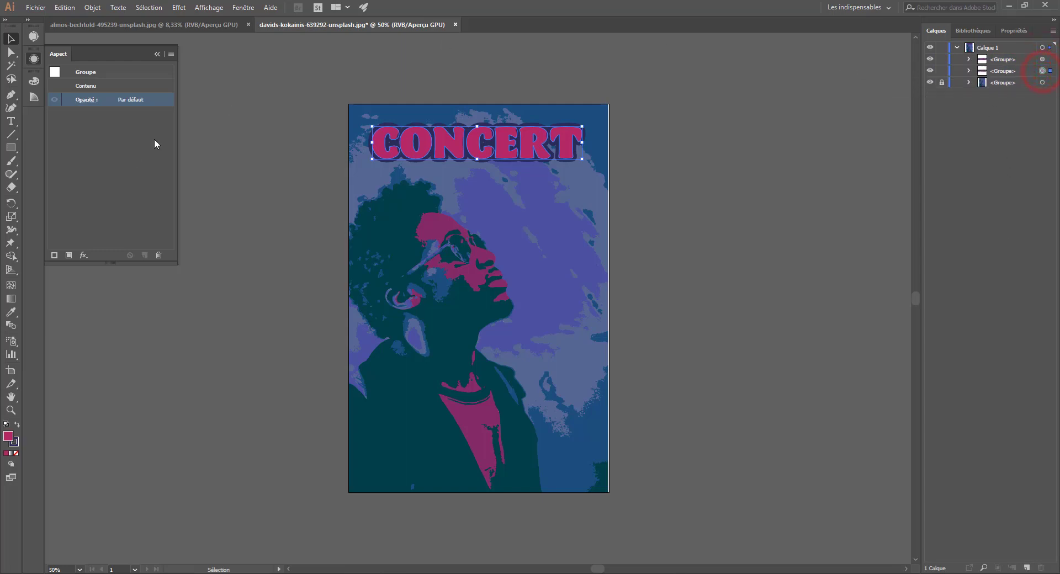
pyautogui.doubleClick(86, 86)
# Step: Hide the rear title copy's fill, keep its stroke visible and widen the stroke to 22 pt
pyautogui.click(54, 101)
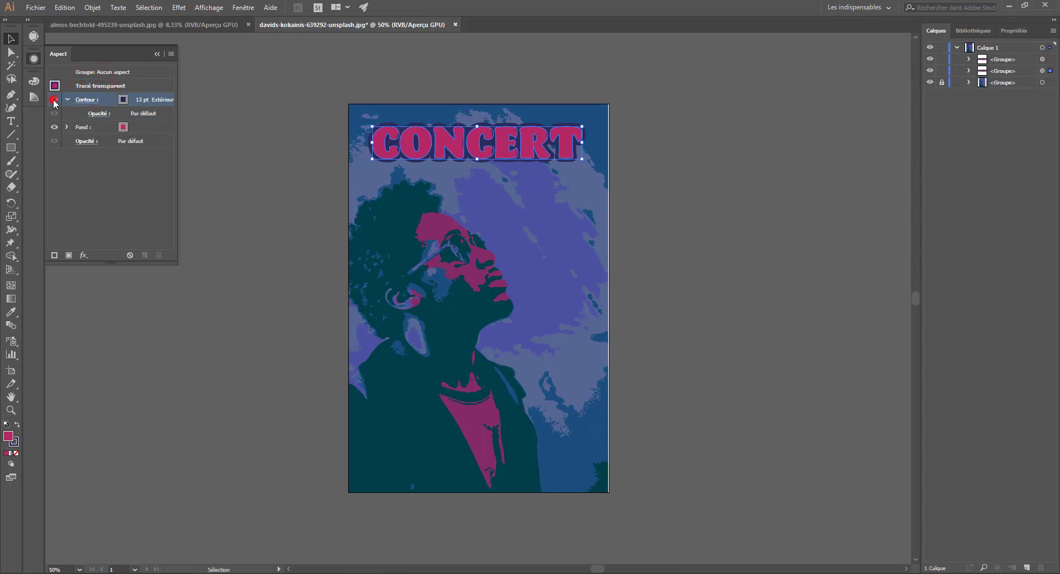
pyautogui.click(53, 129)
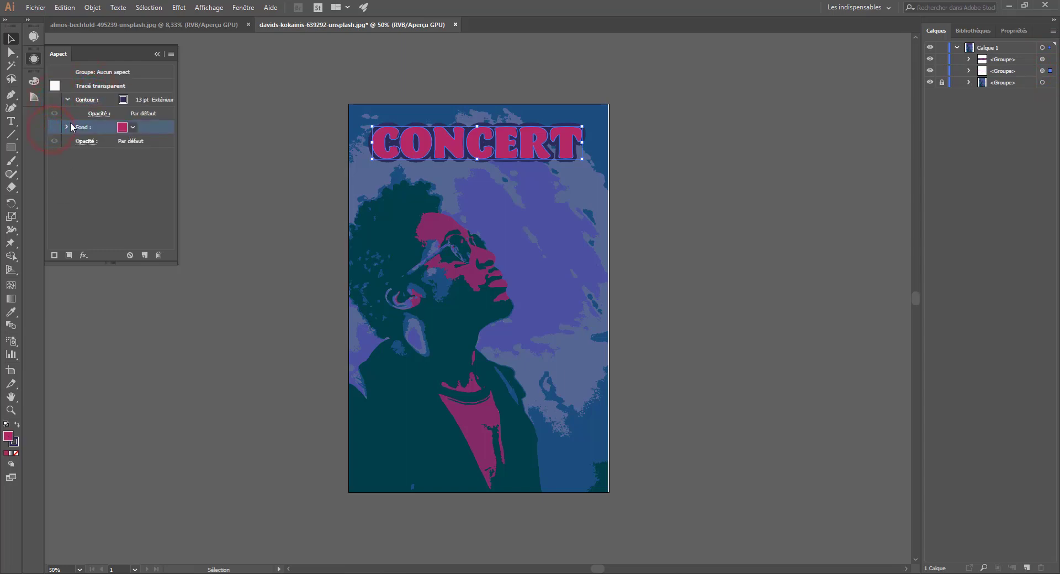
pyautogui.click(54, 100)
pyautogui.click(143, 98)
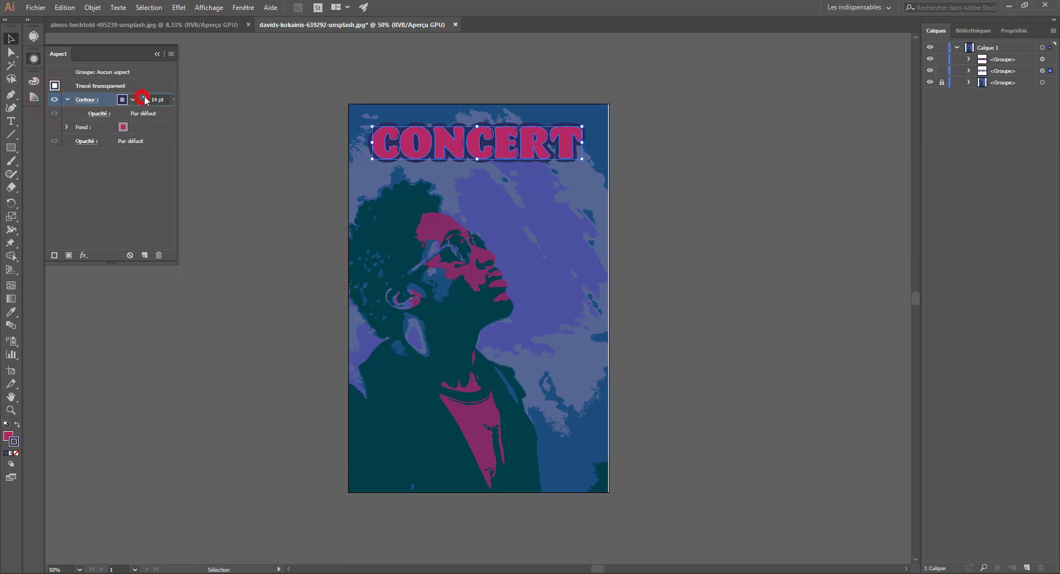
pyautogui.click(143, 99)
pyautogui.click(143, 98)
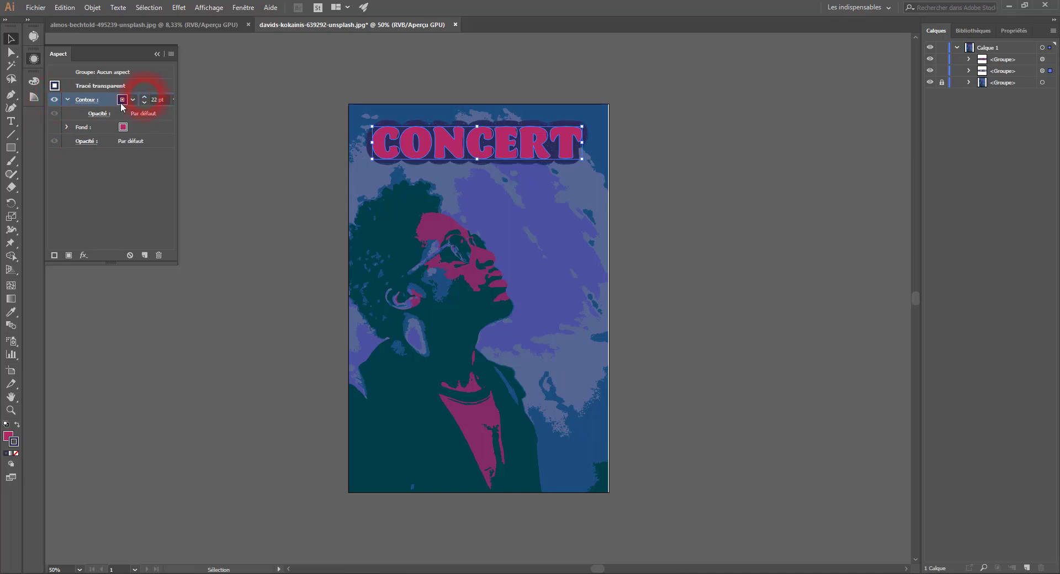
# Step: Recolour the rear copy's stroke blue with magenta 61%, yellow 4% and black 0%, and widen it to 27 pt
pyautogui.click(122, 100)
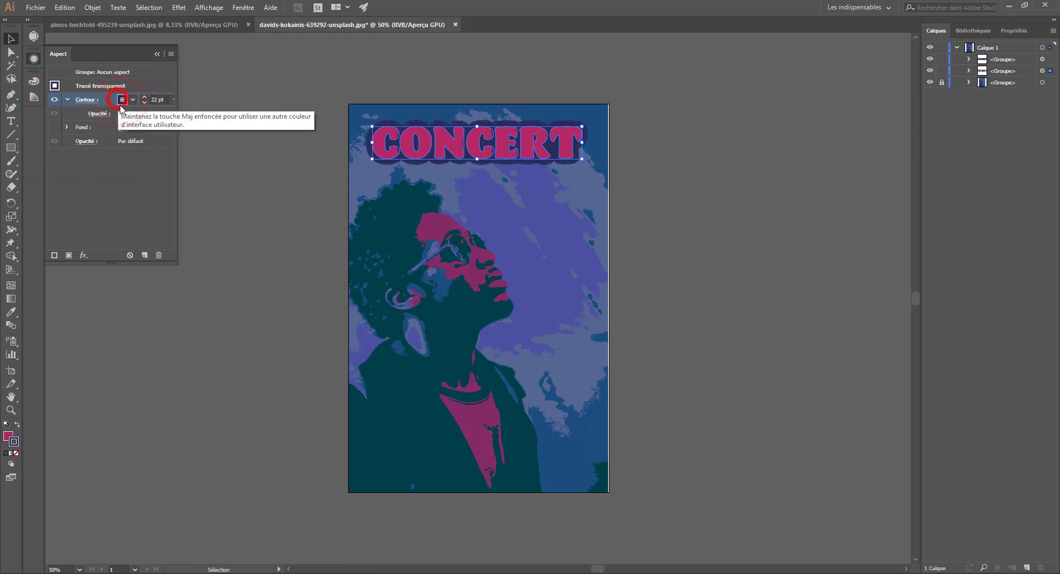
pyautogui.moveTo(60, 162); pyautogui.dragTo(84, 165)
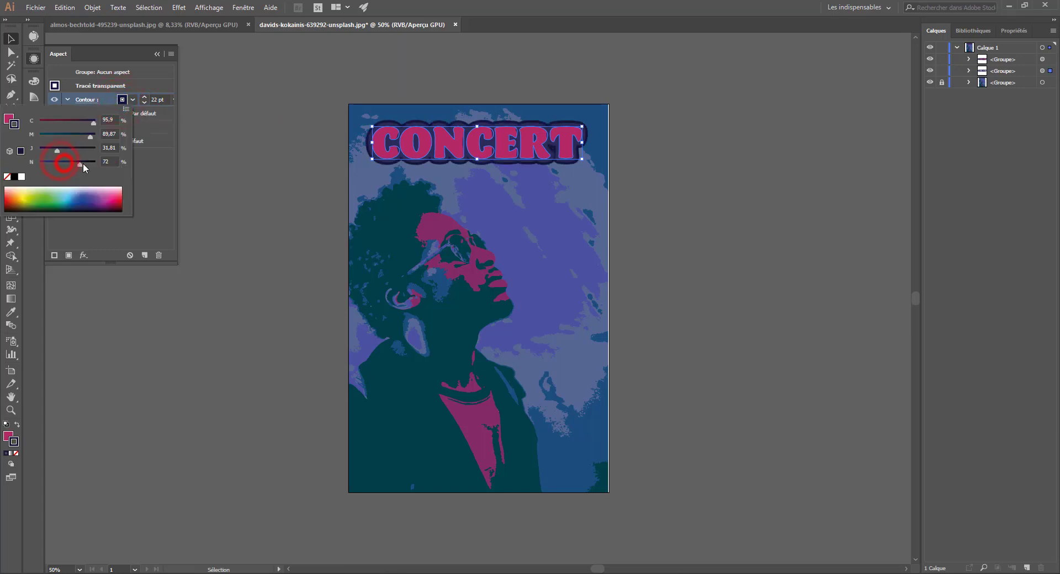
pyautogui.click(58, 162)
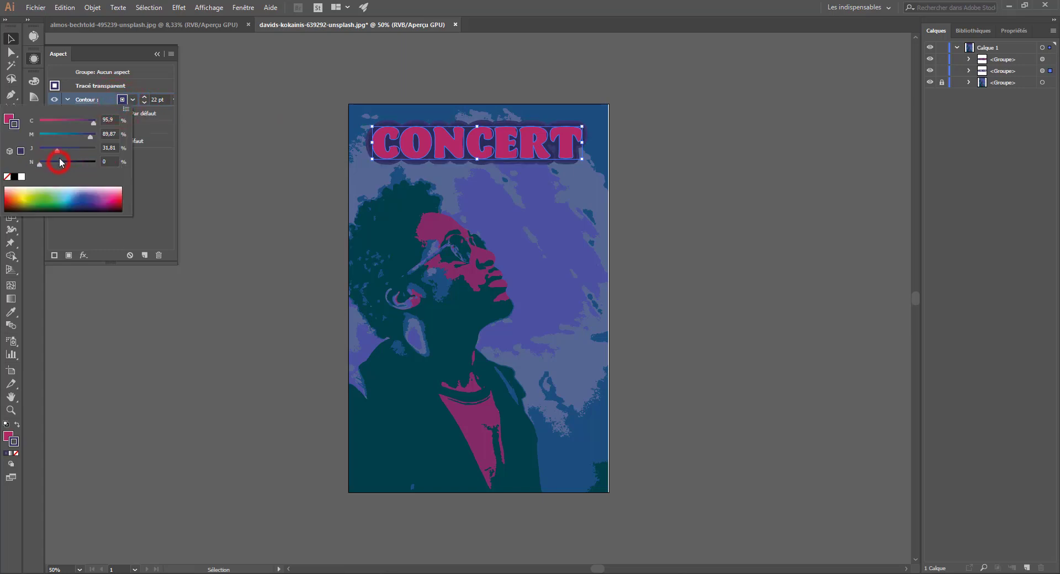
pyautogui.click(74, 134)
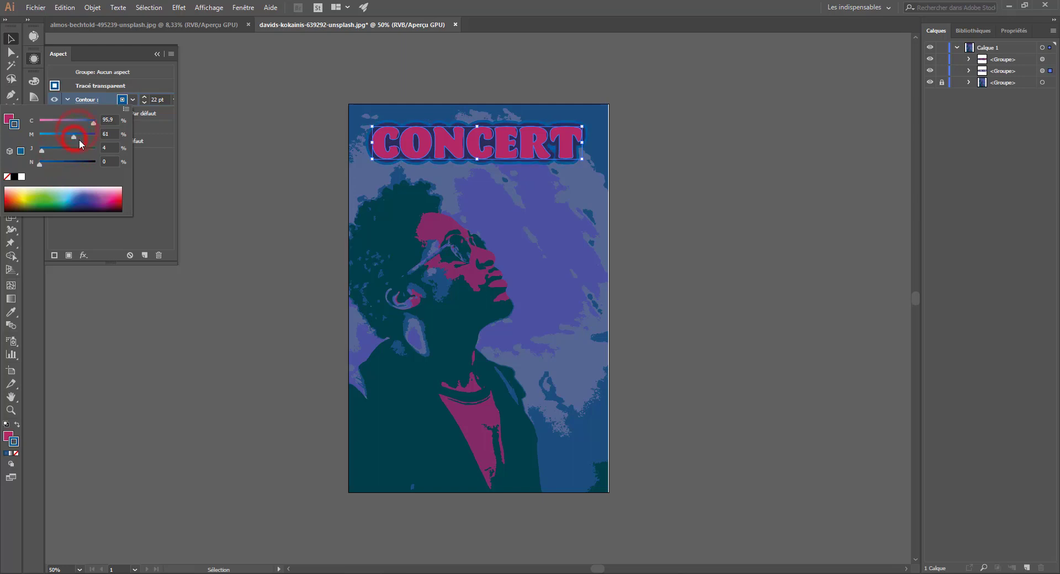
pyautogui.click(155, 171)
pyautogui.click(145, 97)
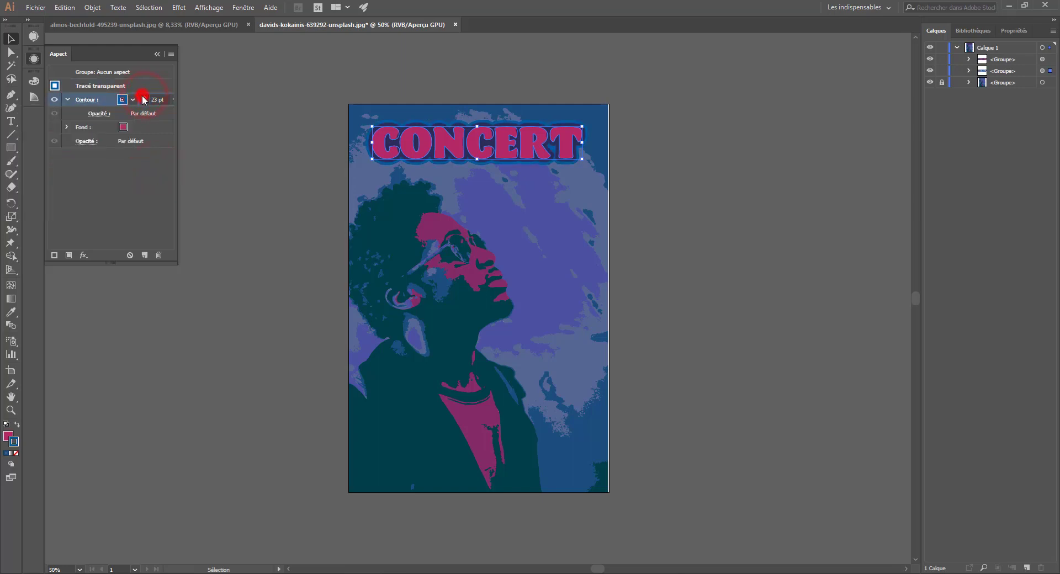
pyautogui.click(270, 185)
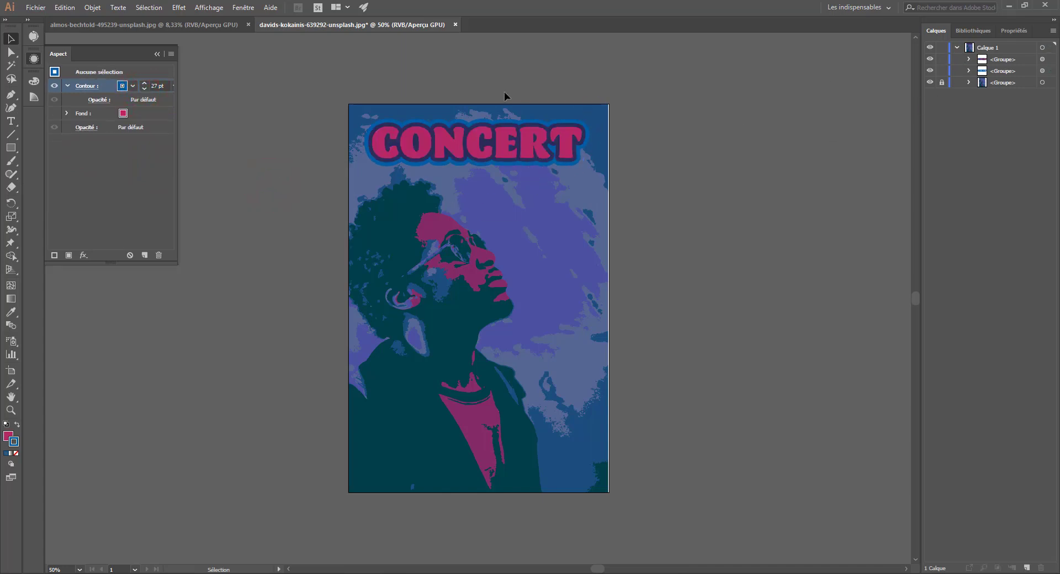
# Step: Toggle the front title's visibility to examine the blue outline of the copy behind it
pyautogui.click(931, 59)
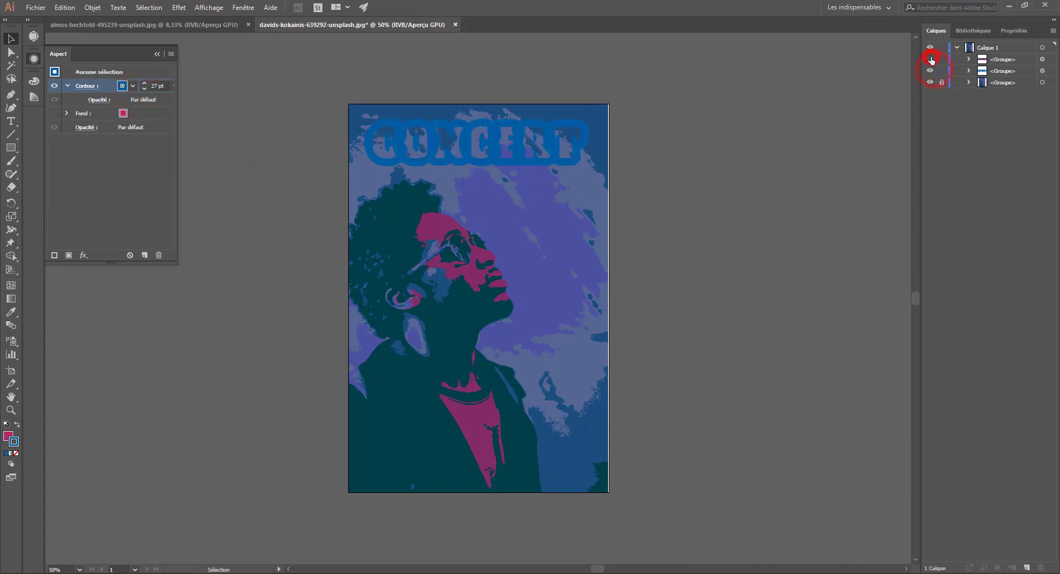
pyautogui.click(931, 59)
pyautogui.click(931, 59)
pyautogui.click(931, 59)
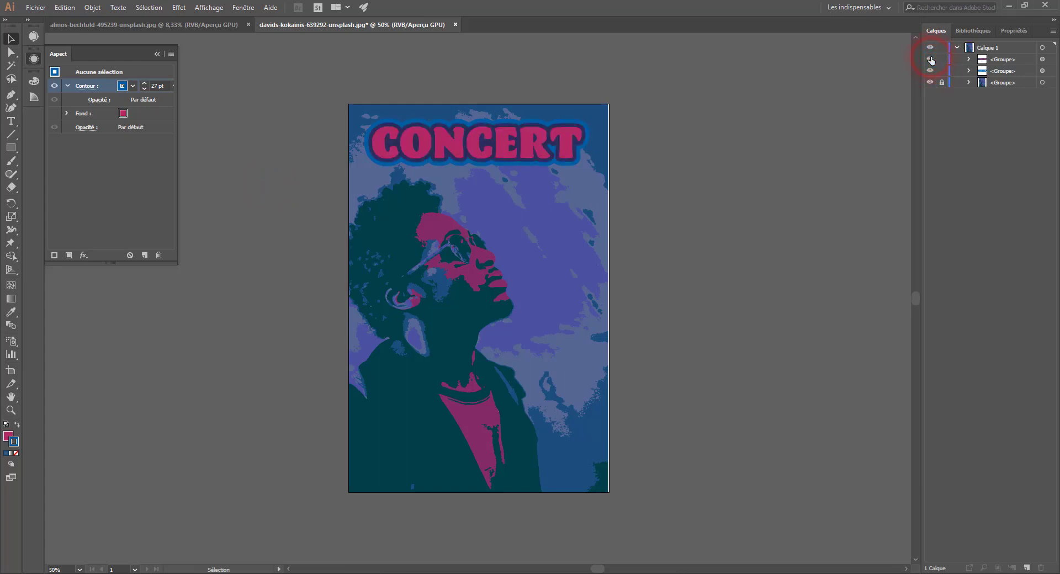
pyautogui.click(998, 69)
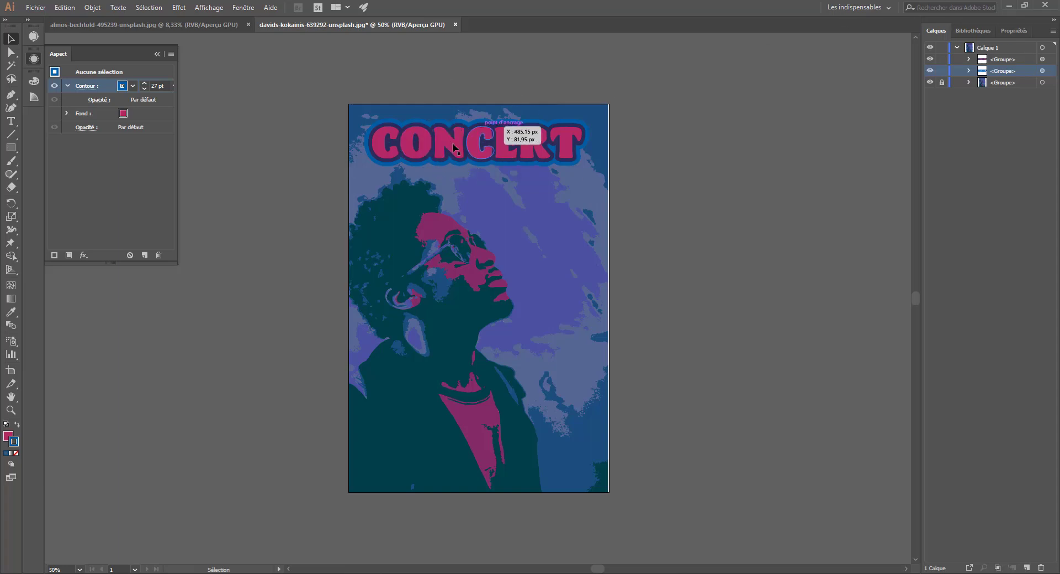
pyautogui.click(407, 162)
pyautogui.click(478, 182)
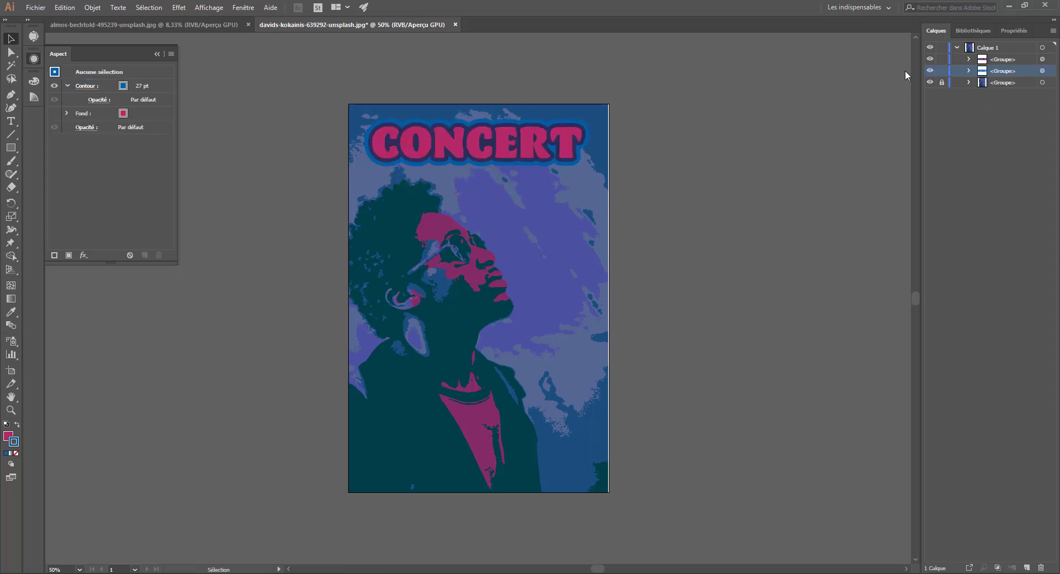
pyautogui.click(568, 117)
# Step: Create a text area about 387 × 118 px beneath the right half of the title and enter NOM
pyautogui.click(10, 121)
pyautogui.moveTo(481, 184); pyautogui.dragTo(587, 214)
pyautogui.write('N')
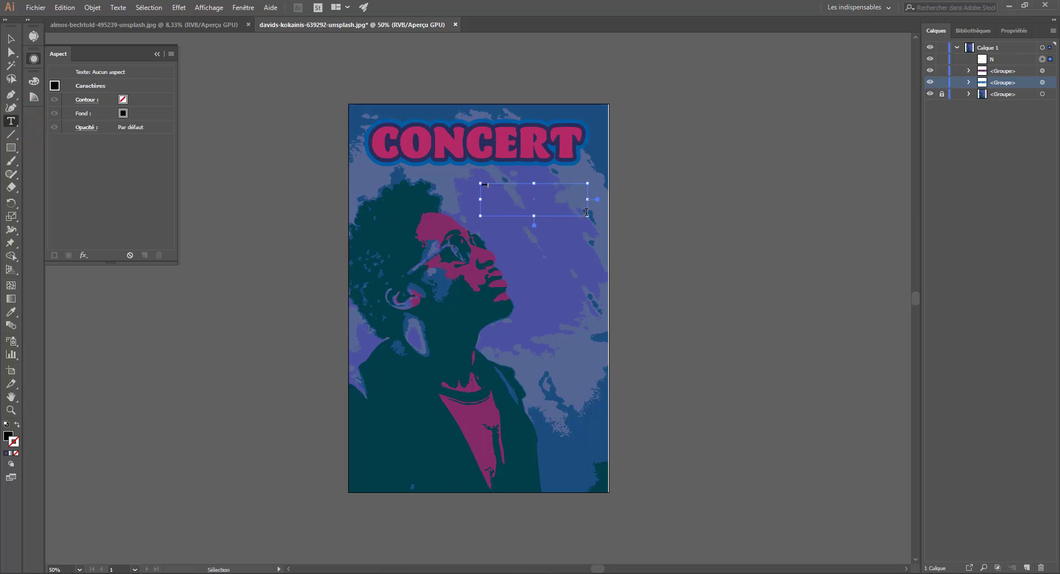
pyautogui.write('OM')
# Step: Copy the CONCERT title's magenta fill and 13 pt dark violet stroke onto the NOM text with the Eyedropper
pyautogui.click(10, 312)
pyautogui.click(451, 144)
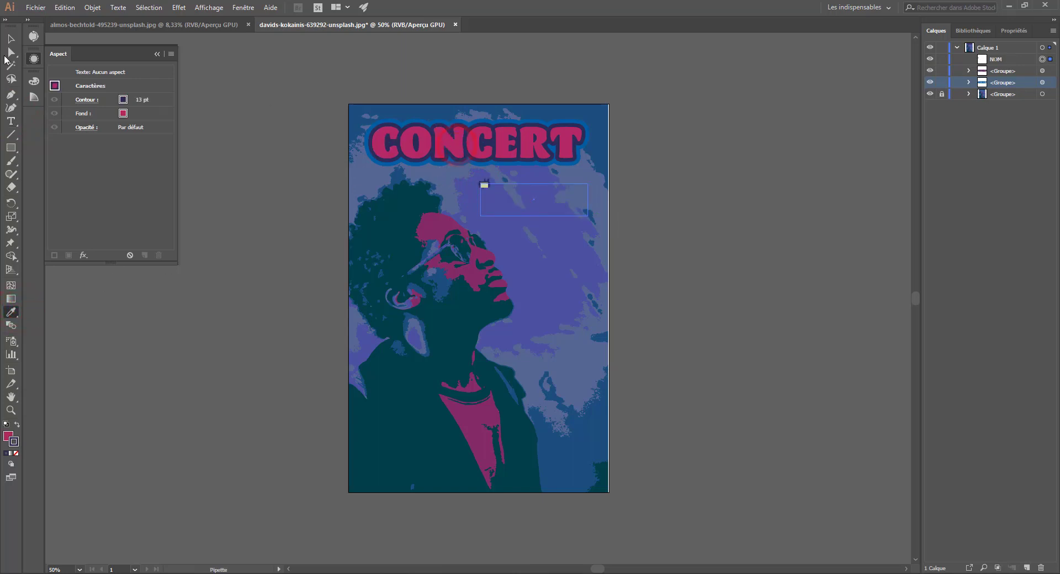
pyautogui.click(10, 39)
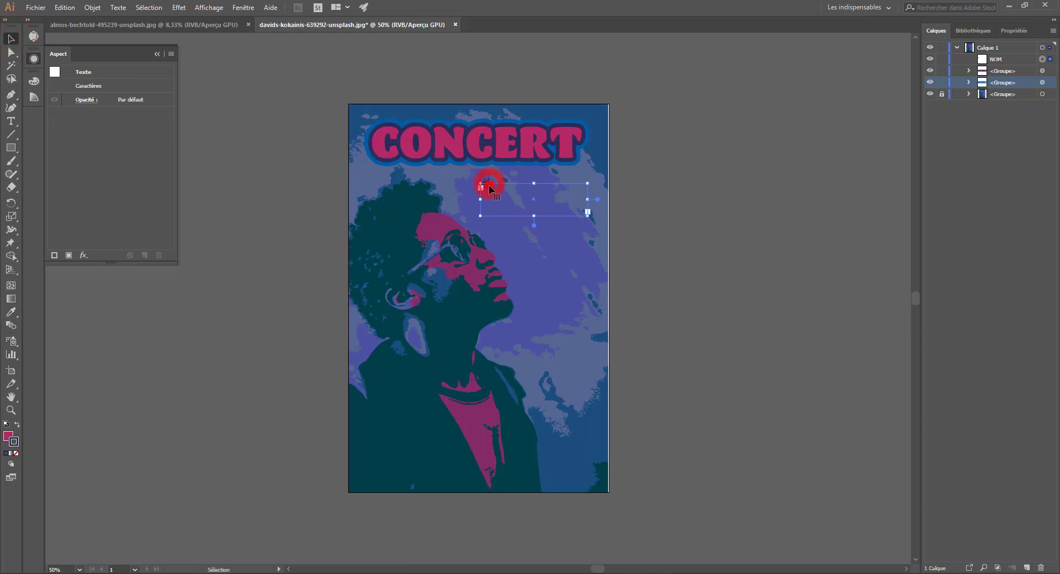
pyautogui.click(489, 187)
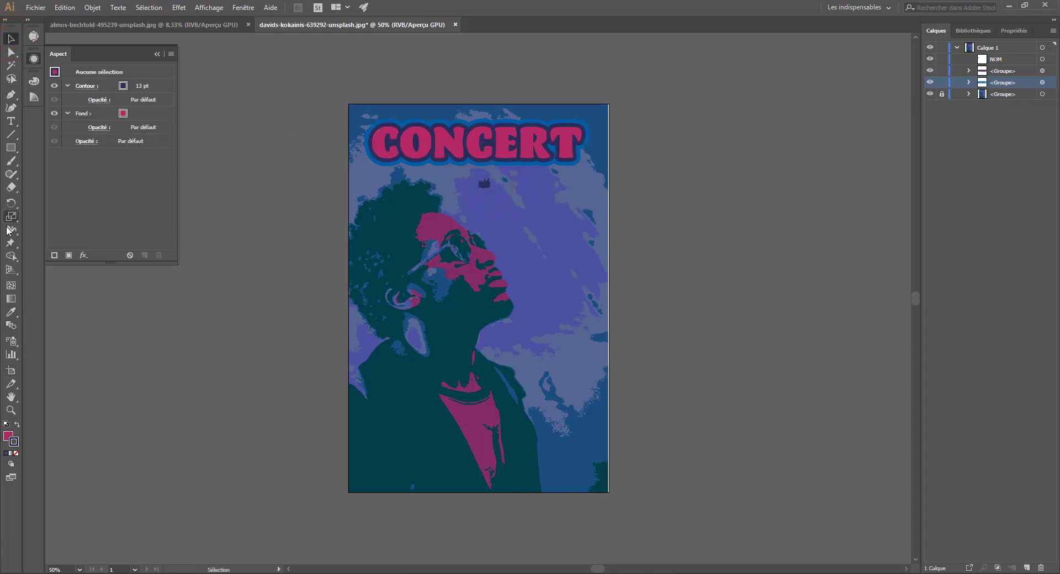
# Step: Try a 100 pt stroke on the NOM text, and lower it to 80 pt
pyautogui.click(11, 121)
pyautogui.click(483, 183)
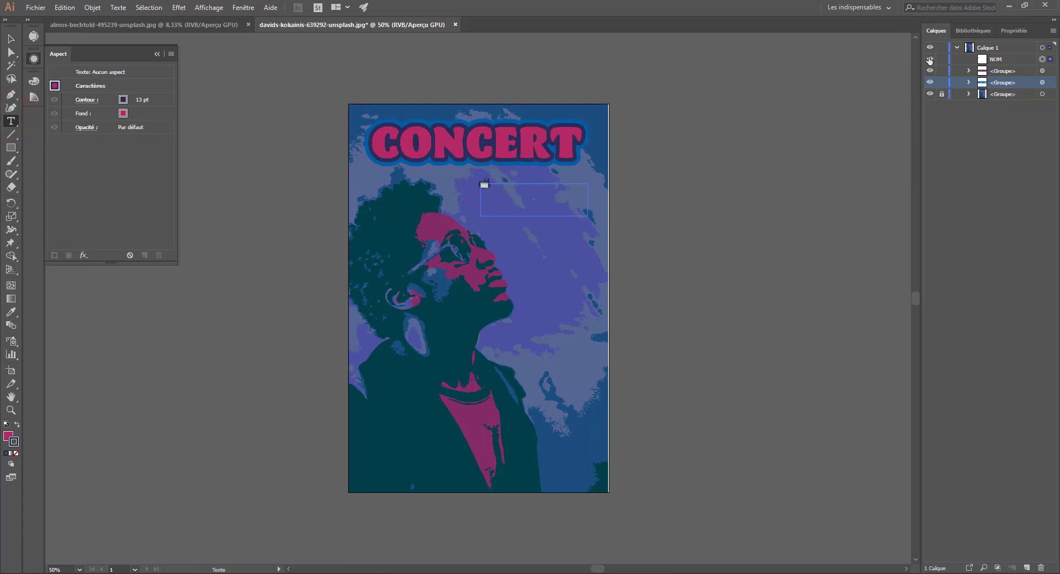
pyautogui.click(974, 31)
pyautogui.click(1015, 31)
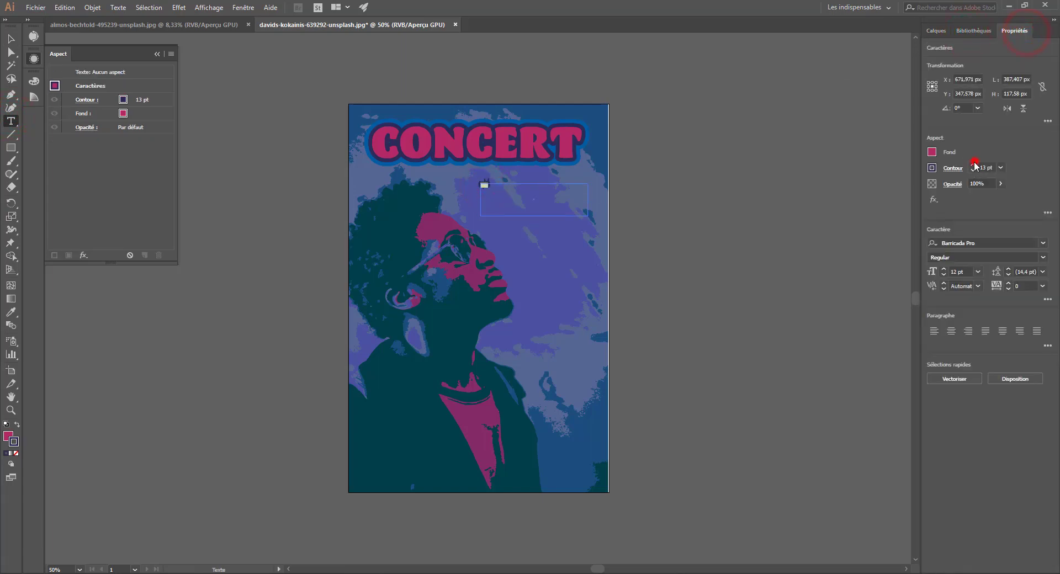
pyautogui.click(974, 167)
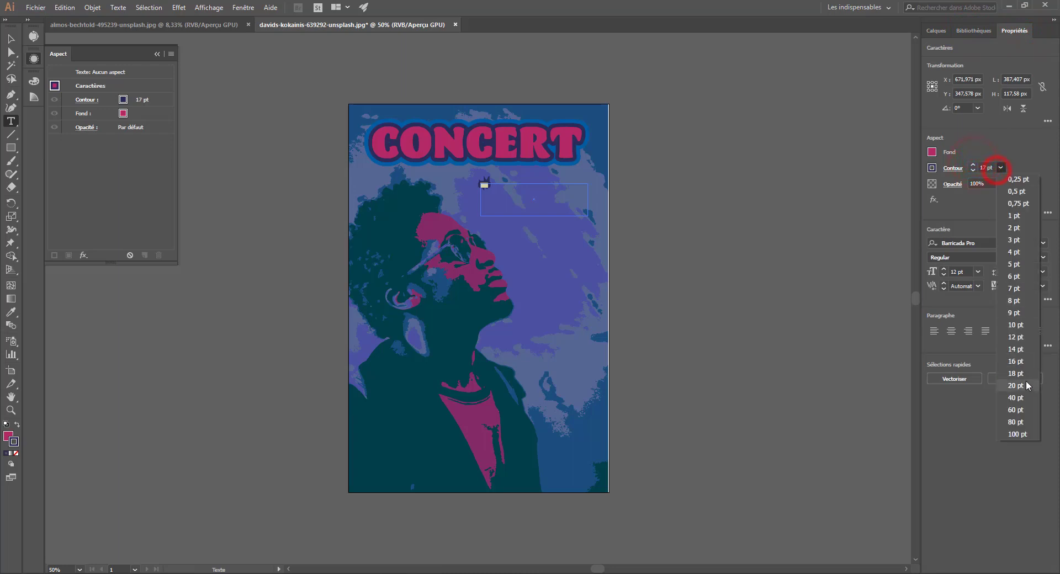
pyautogui.click(1013, 431)
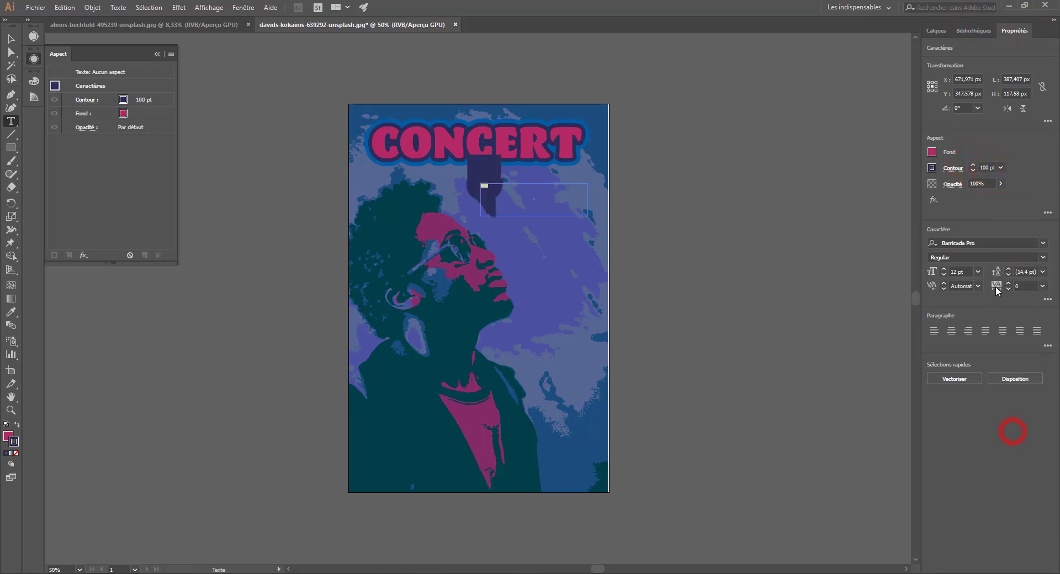
pyautogui.click(975, 170)
pyautogui.click(975, 170)
pyautogui.click(974, 170)
pyautogui.click(974, 170)
pyautogui.click(975, 170)
pyautogui.click(975, 170)
pyautogui.click(975, 170)
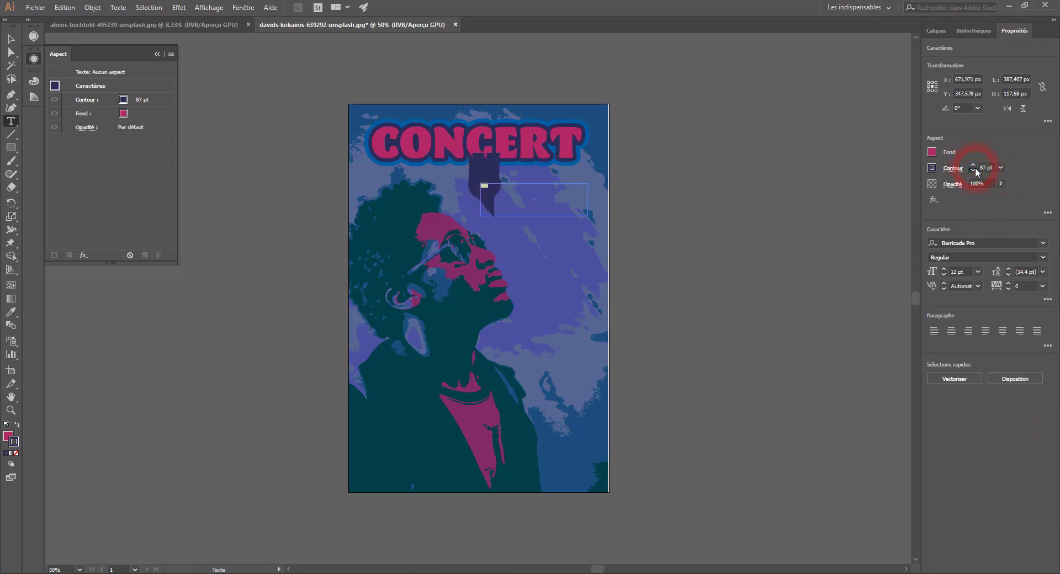
pyautogui.click(975, 170)
# Step: Set the NOM text's stroke weight to 20 pt and reduce it to 4 pt
pyautogui.click(142, 99)
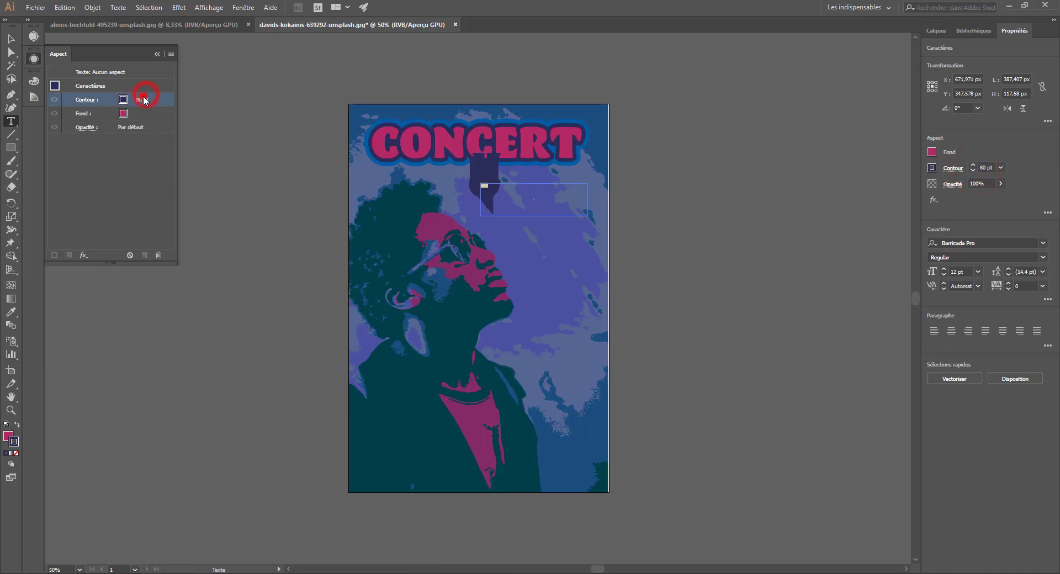
pyautogui.click(162, 99)
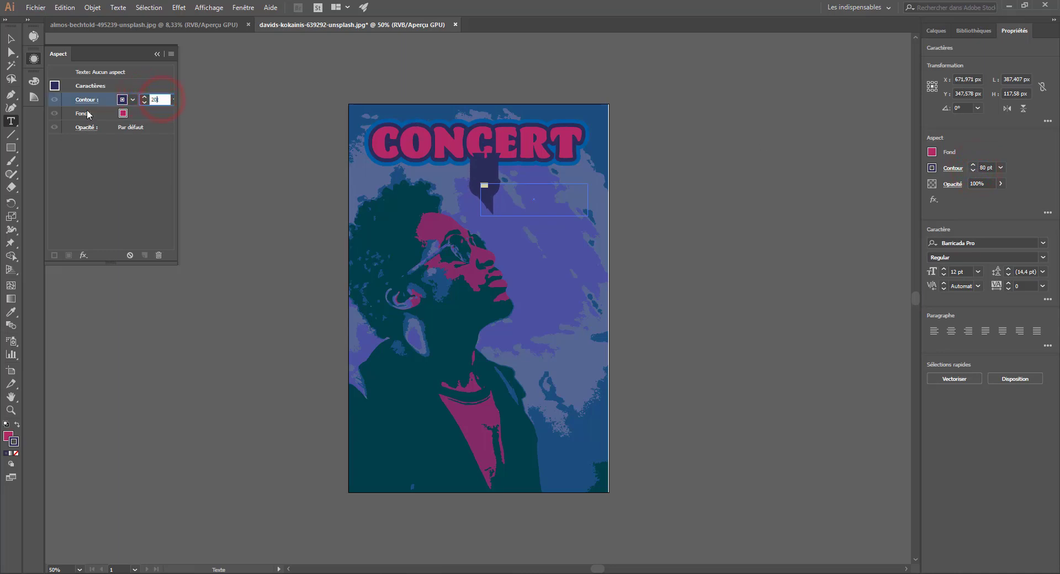
pyautogui.press('Escape')
pyautogui.click(153, 100)
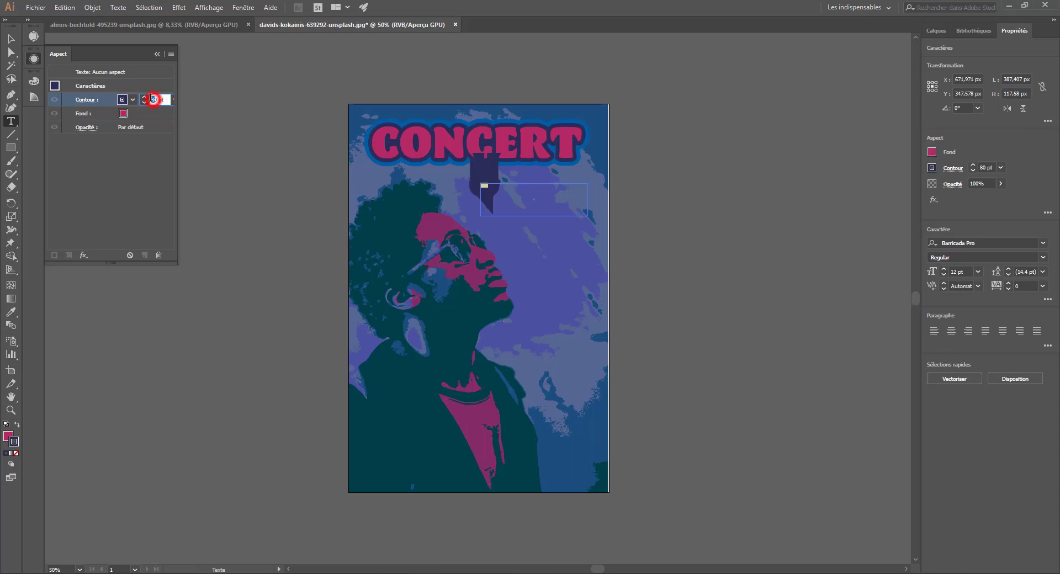
pyautogui.write('20')
pyautogui.press('Return')
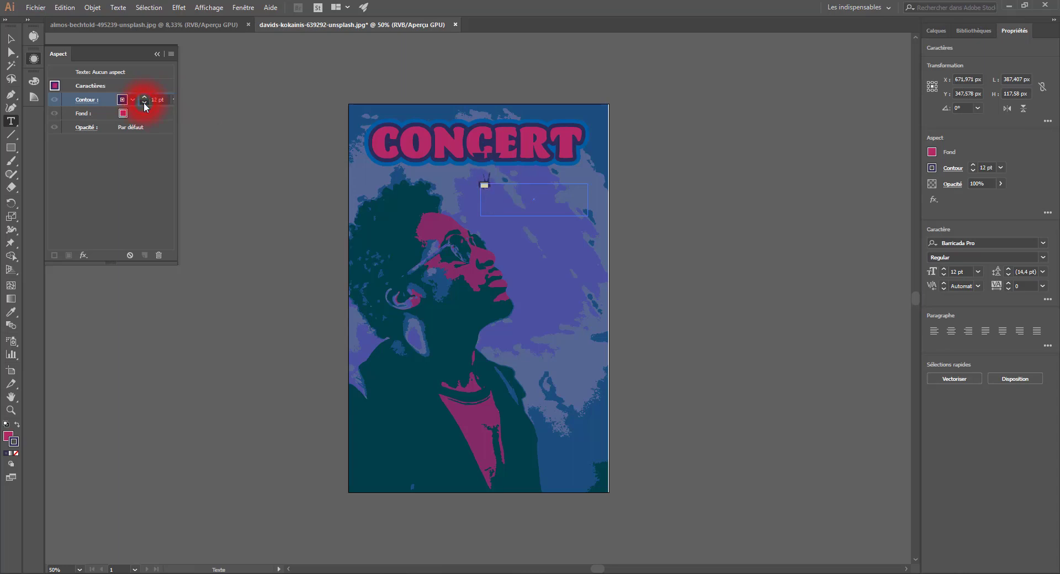
pyautogui.click(144, 103)
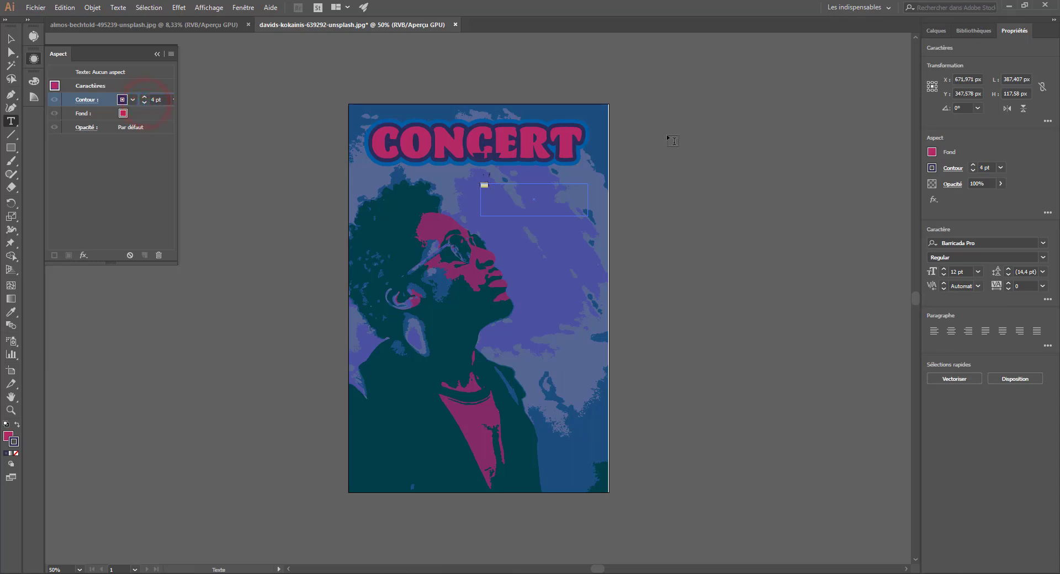
# Step: Enlarge the NOM text to a 60 pt font size, set its stroke to 7 pt and deselect it
pyautogui.click(978, 271)
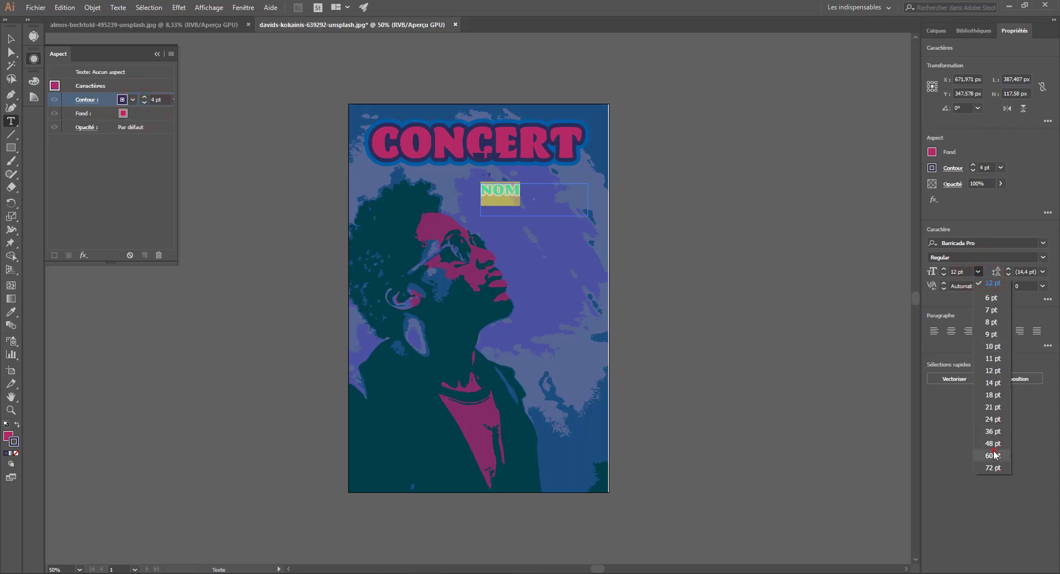
pyautogui.click(993, 455)
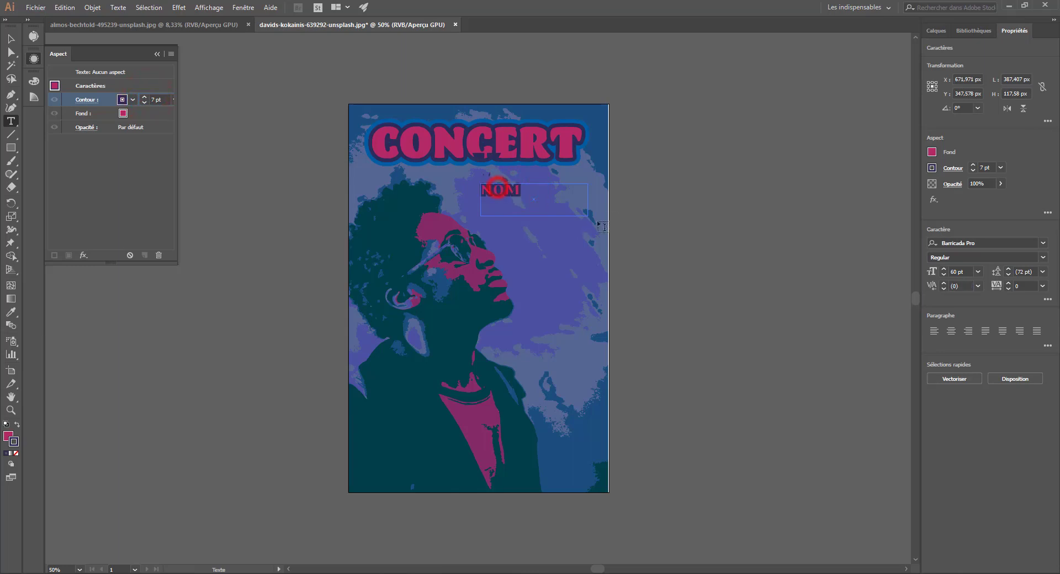
pyautogui.click(10, 39)
pyautogui.click(262, 122)
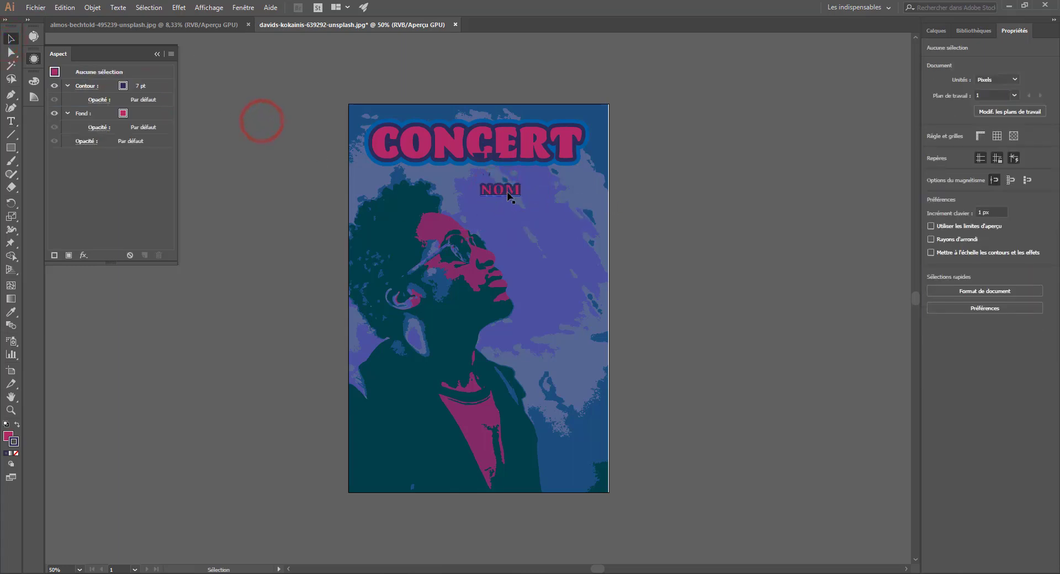
# Step: Shift the NOM text beneath the end of the title and place a duplicate directly below it
pyautogui.moveTo(506, 190); pyautogui.dragTo(535, 223)
pyautogui.click(536, 250)
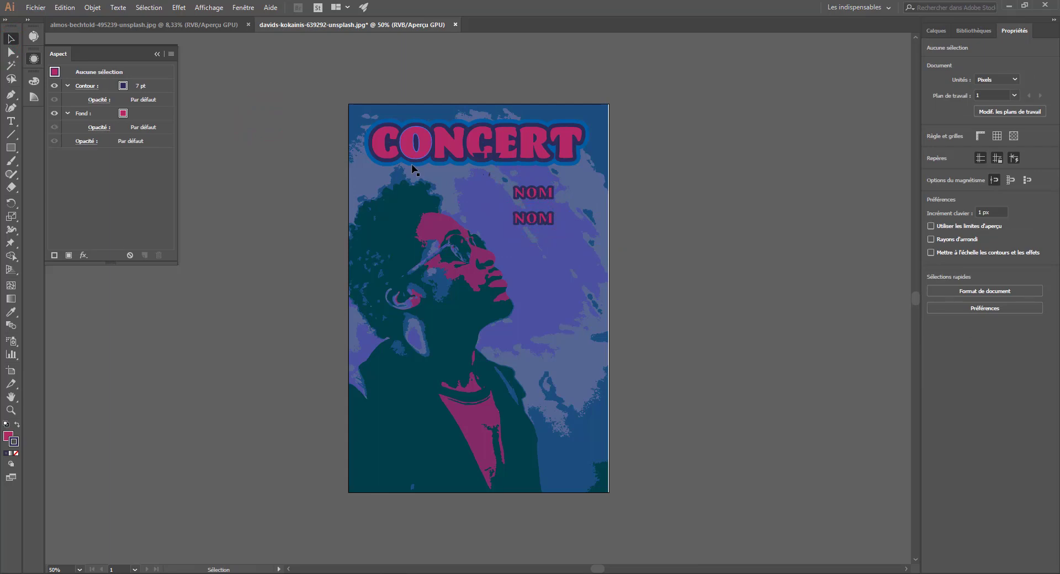
# Step: Delete both NOM texts beneath the CONCERT title
pyautogui.click(522, 199)
pyautogui.press('Delete')
pyautogui.click(534, 221)
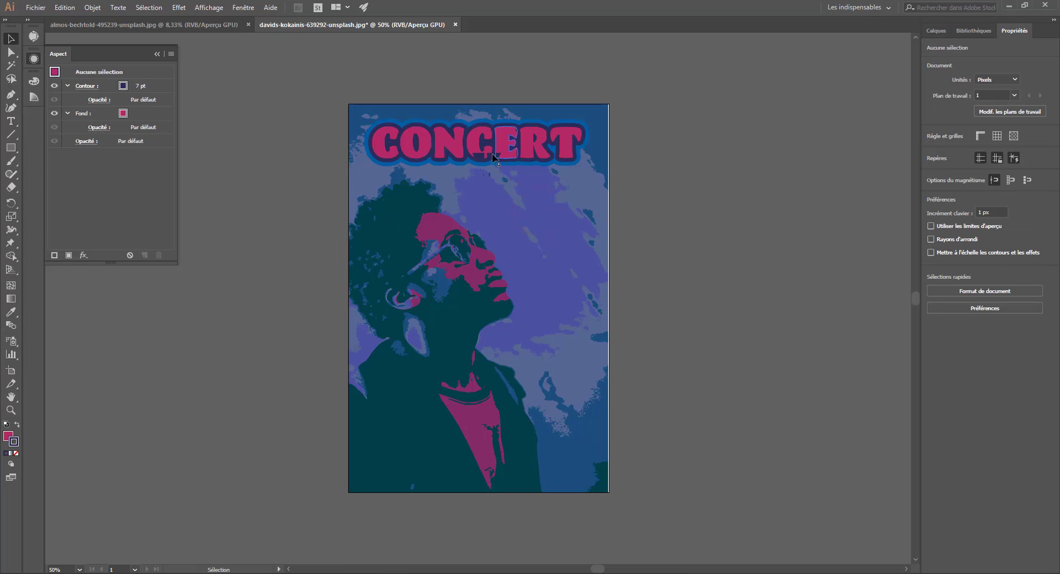
pyautogui.click(493, 158)
pyautogui.moveTo(493, 157); pyautogui.dragTo(521, 201)
pyautogui.click(522, 202)
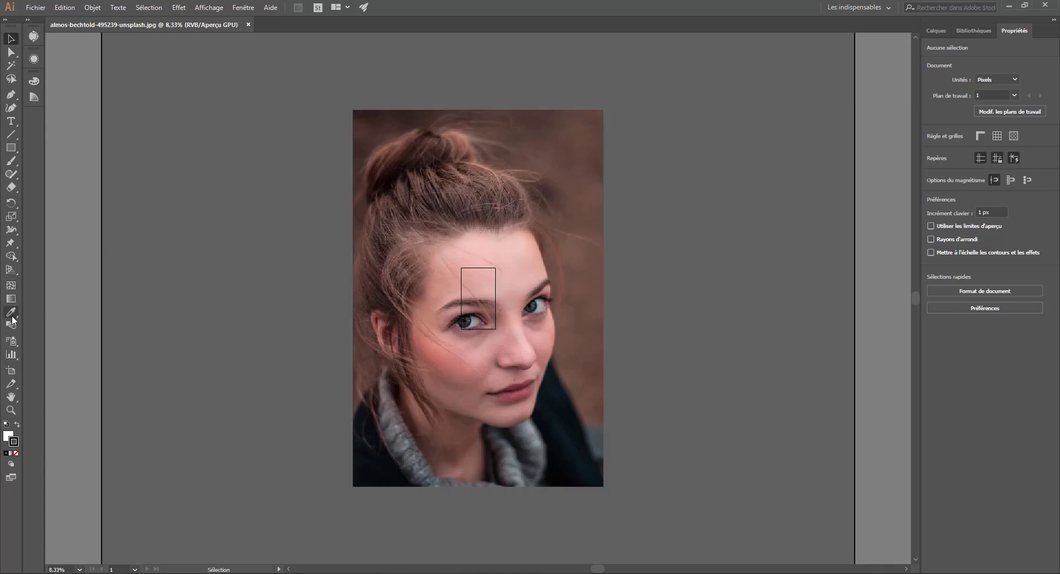
# Step: Resize the artboard so it matches the edges of the woman's portrait photo
pyautogui.click(11, 370)
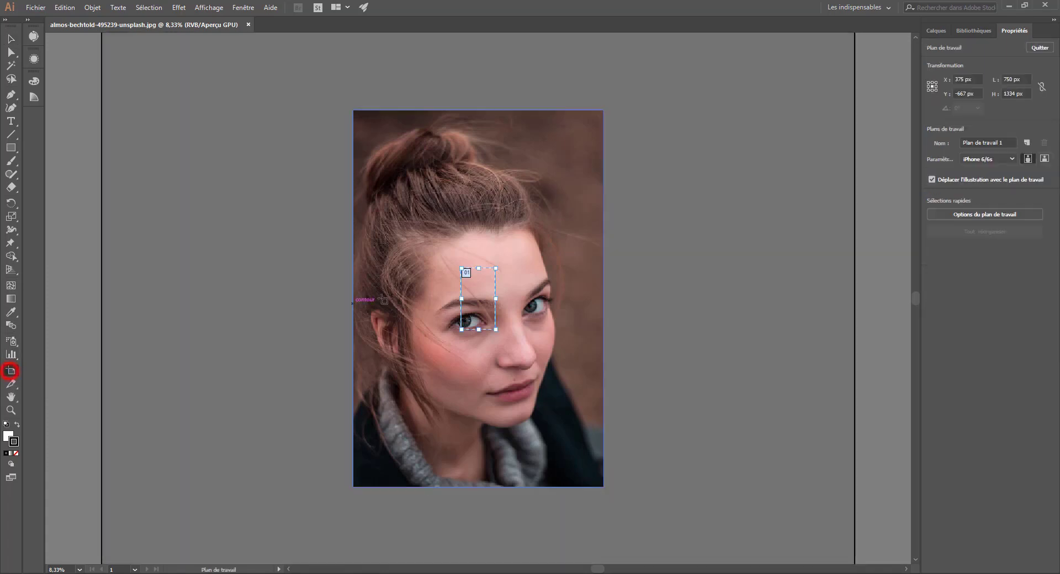
pyautogui.moveTo(462, 268); pyautogui.dragTo(353, 110)
pyautogui.moveTo(494, 328); pyautogui.dragTo(608, 487)
pyautogui.click(10, 38)
pyautogui.click(217, 137)
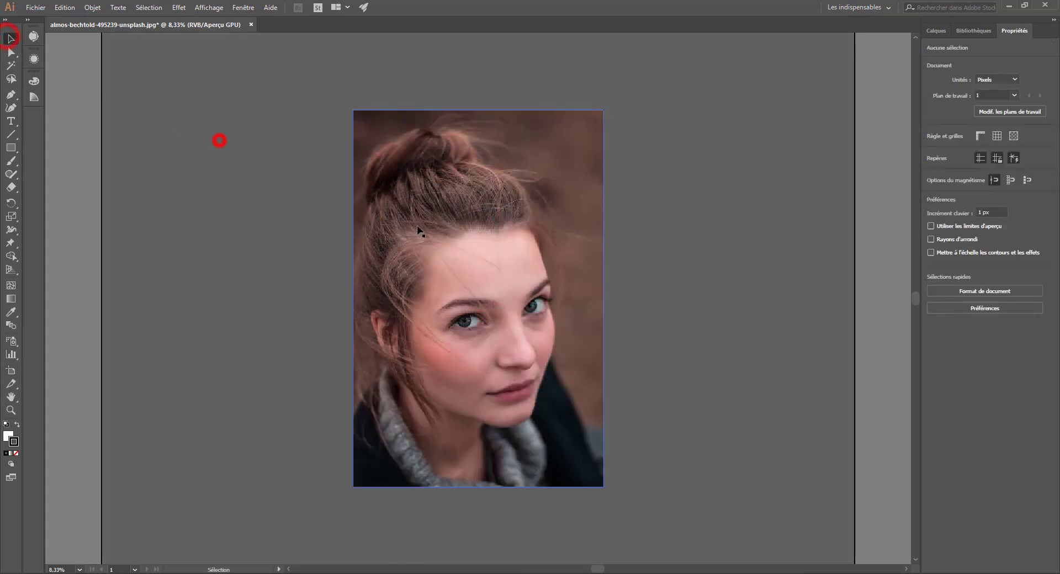
# Step: Image-trace the woman's portrait with the 16 couleurs preset and expand the tracing into vector paths
pyautogui.click(426, 229)
pyautogui.click(992, 298)
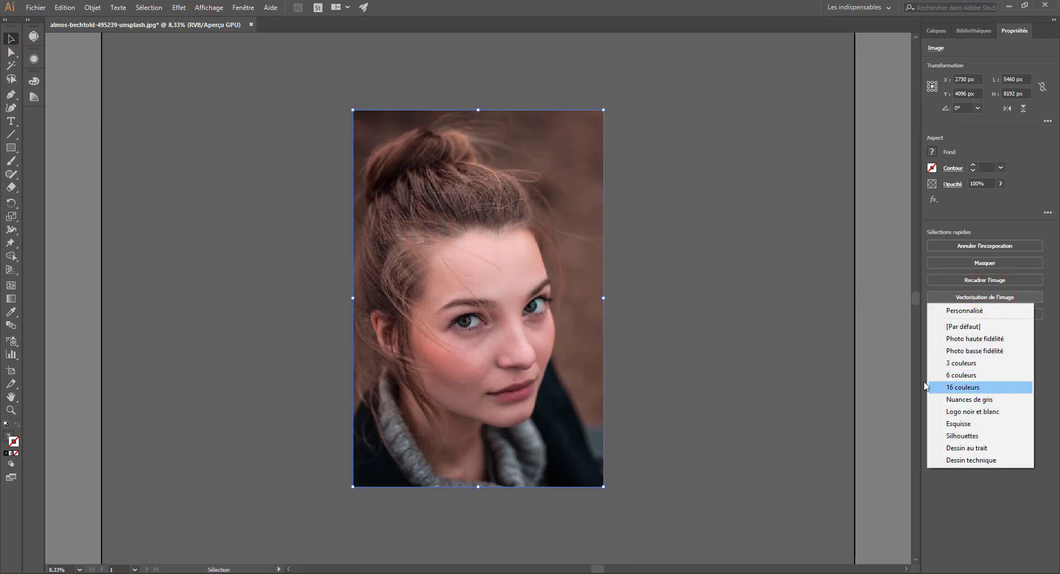
pyautogui.click(979, 387)
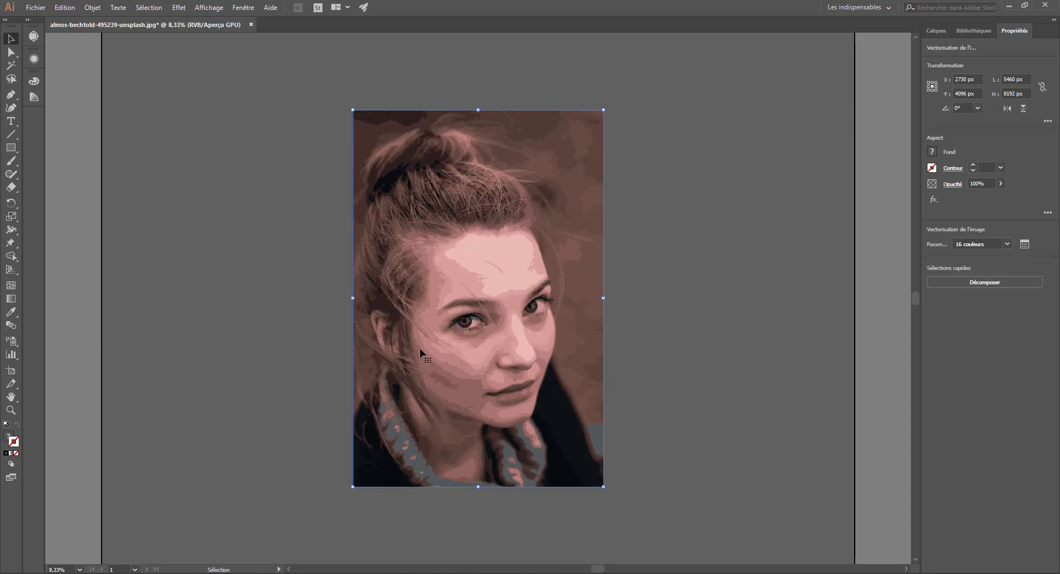
pyautogui.click(976, 283)
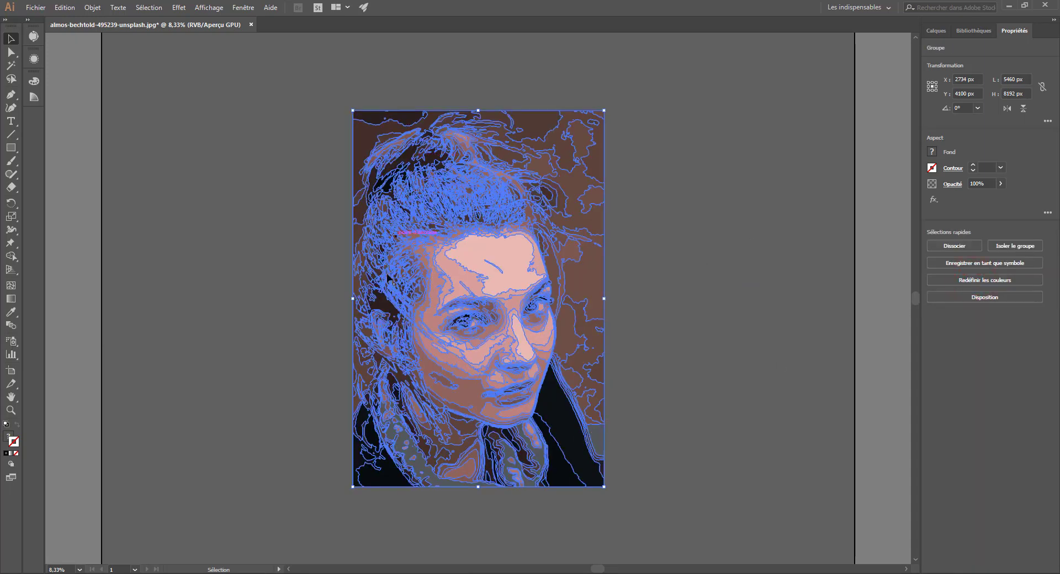
pyautogui.click(764, 255)
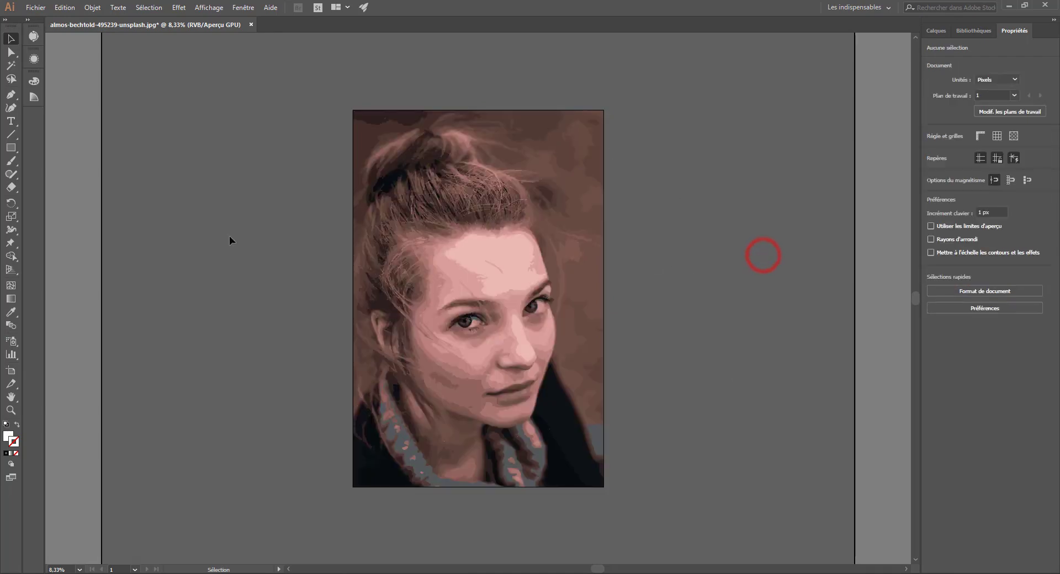
# Step: Open Recolor Artwork for the traced portrait, look through its current colours and switch to colour wheel editing
pyautogui.click(471, 363)
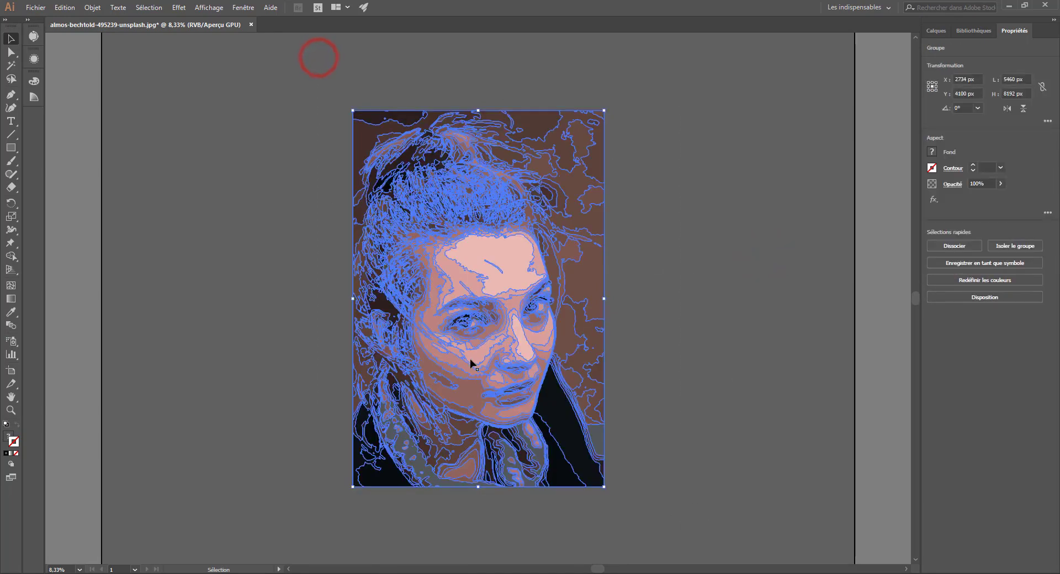
pyautogui.click(95, 8)
pyautogui.moveTo(64, 8)
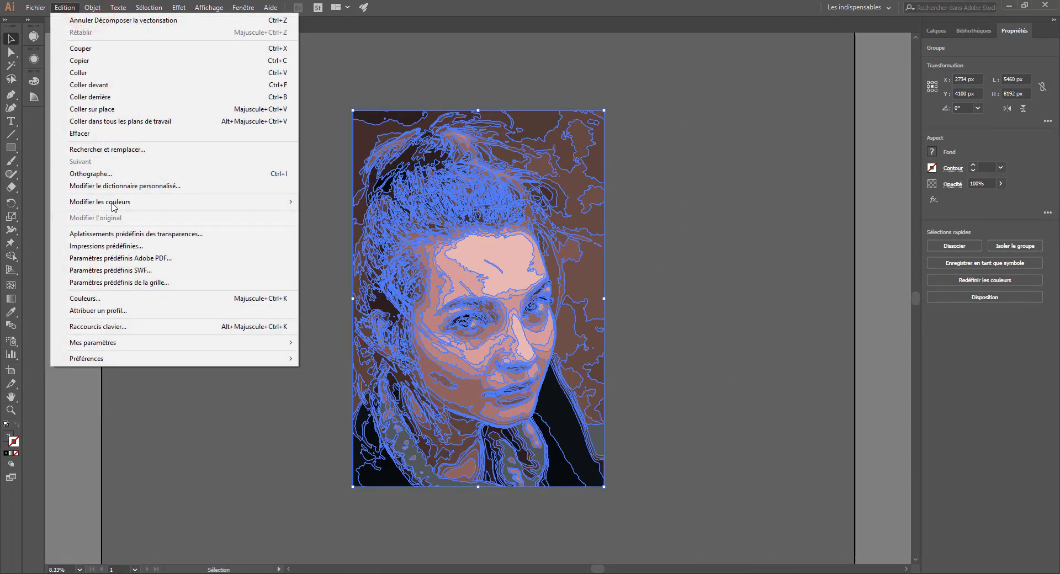
pyautogui.moveTo(116, 205)
pyautogui.click(355, 201)
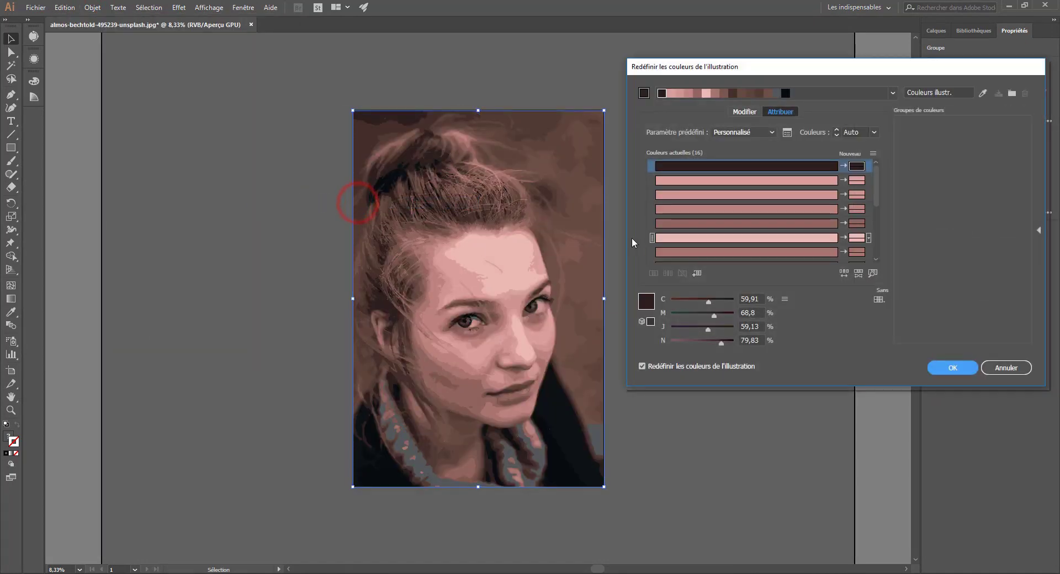
pyautogui.scroll(-5, 731, 206)
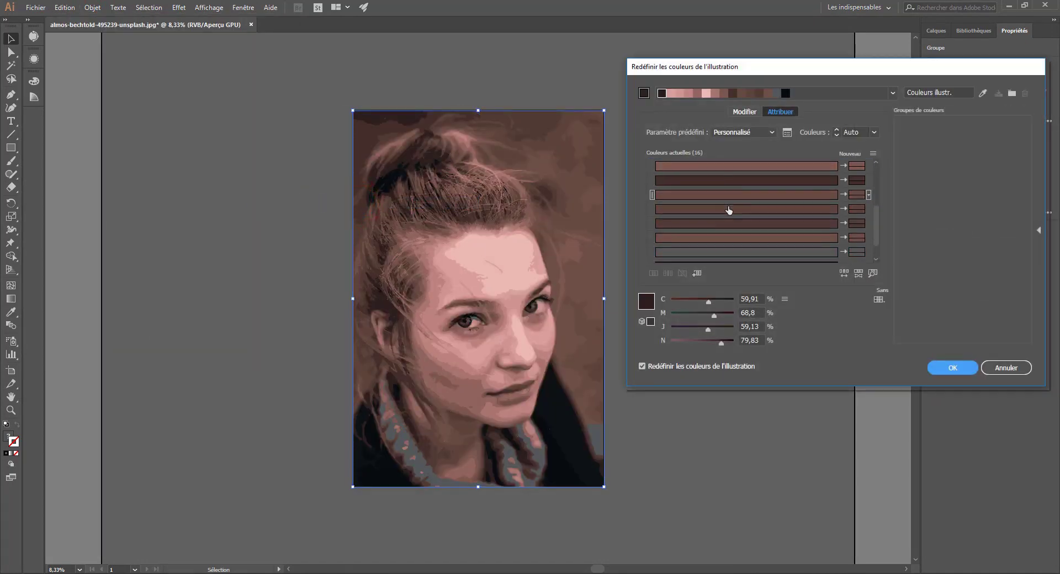
pyautogui.click(748, 111)
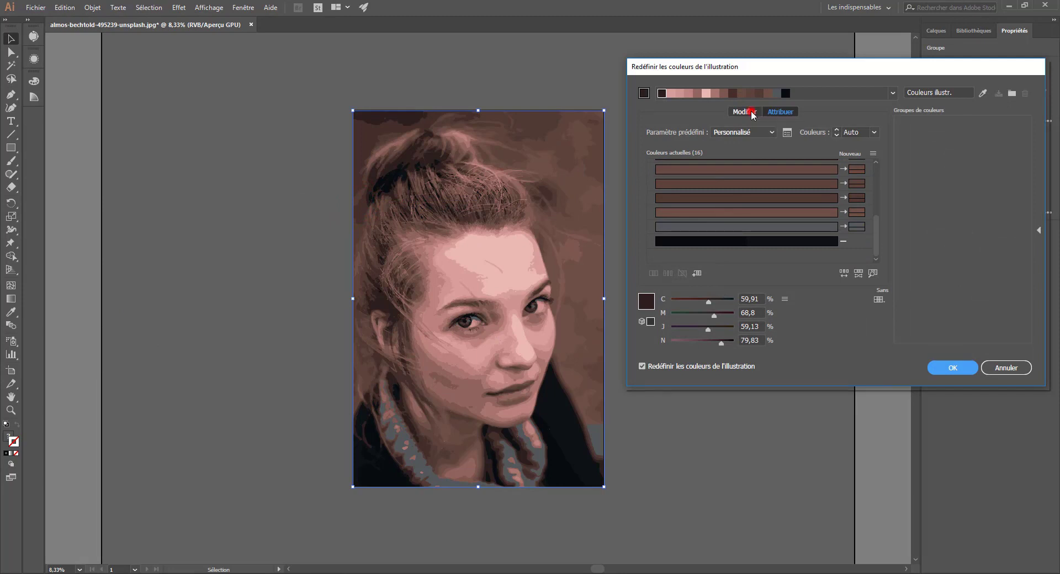
# Step: Try limiting the portrait's colours to the Crème glacée food library, and replace it with the Friandises library
pyautogui.click(878, 299)
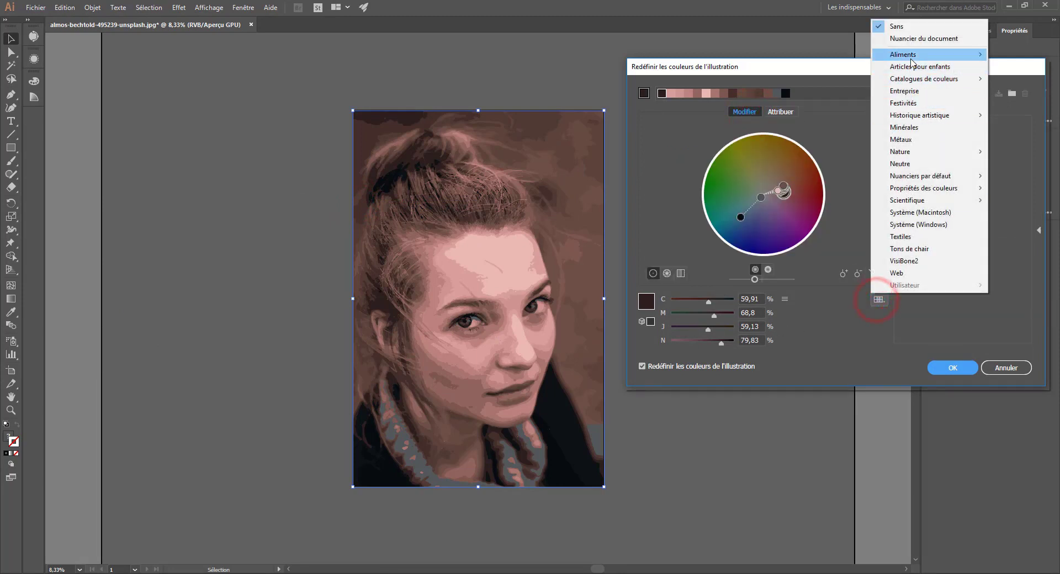
pyautogui.moveTo(911, 58)
pyautogui.click(818, 66)
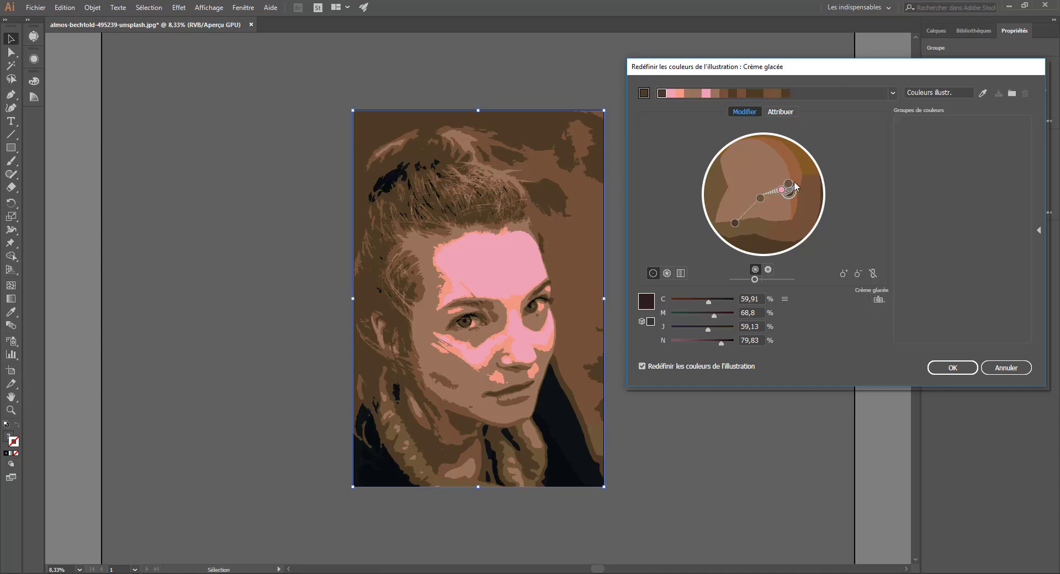
pyautogui.click(879, 301)
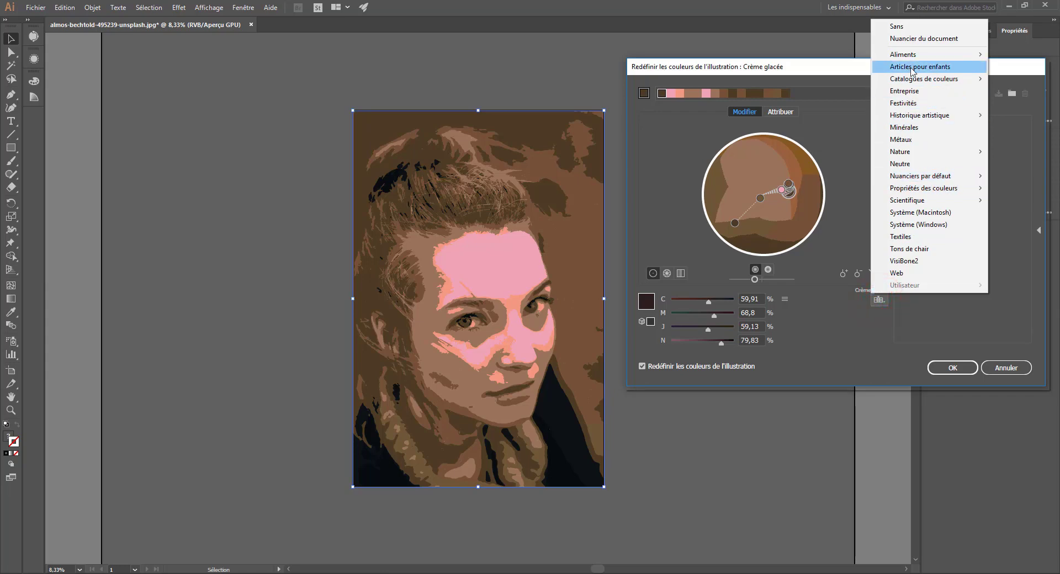
pyautogui.moveTo(917, 57)
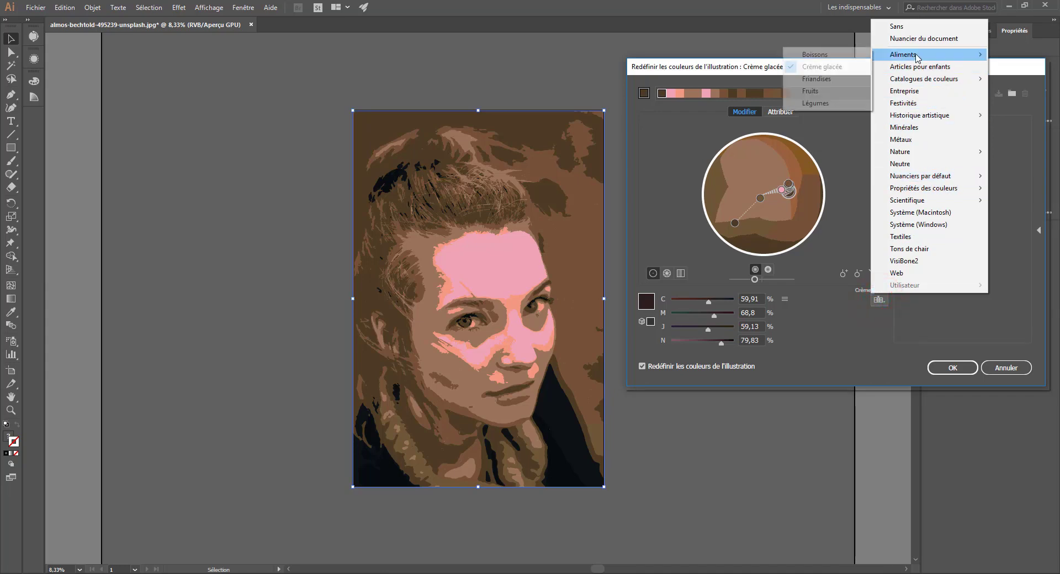
pyautogui.click(813, 79)
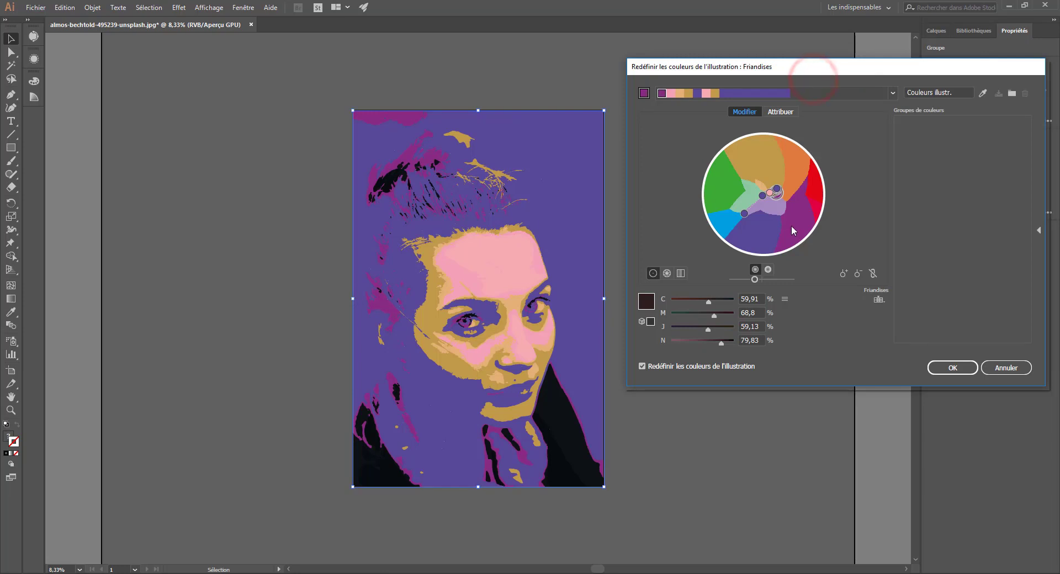
# Step: Try moving individual colour markers of the portrait to other hues on the Friandises colour wheel
pyautogui.moveTo(777, 189); pyautogui.dragTo(800, 193)
pyautogui.moveTo(778, 190); pyautogui.dragTo(799, 219)
pyautogui.moveTo(769, 194)
pyautogui.mouseDown()
pyautogui.moveTo(765, 228)
pyautogui.moveTo(716, 189)
pyautogui.moveTo(731, 181)
pyautogui.moveTo(774, 196)
pyautogui.mouseUp()
pyautogui.click(770, 192)
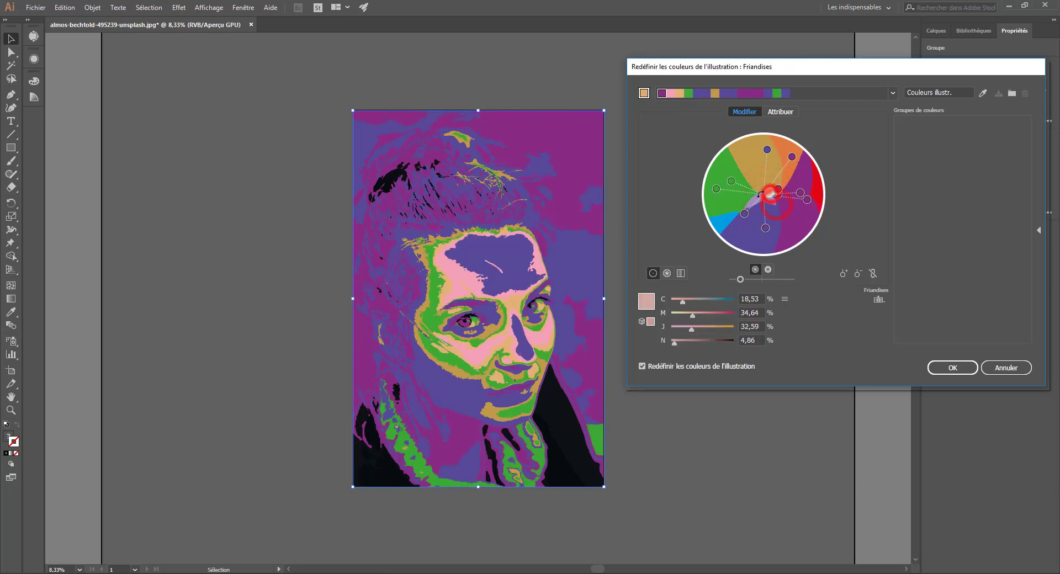
# Step: Set the colour library limit to Sans and cancel the portrait's recolouring
pyautogui.click(878, 298)
pyautogui.click(914, 23)
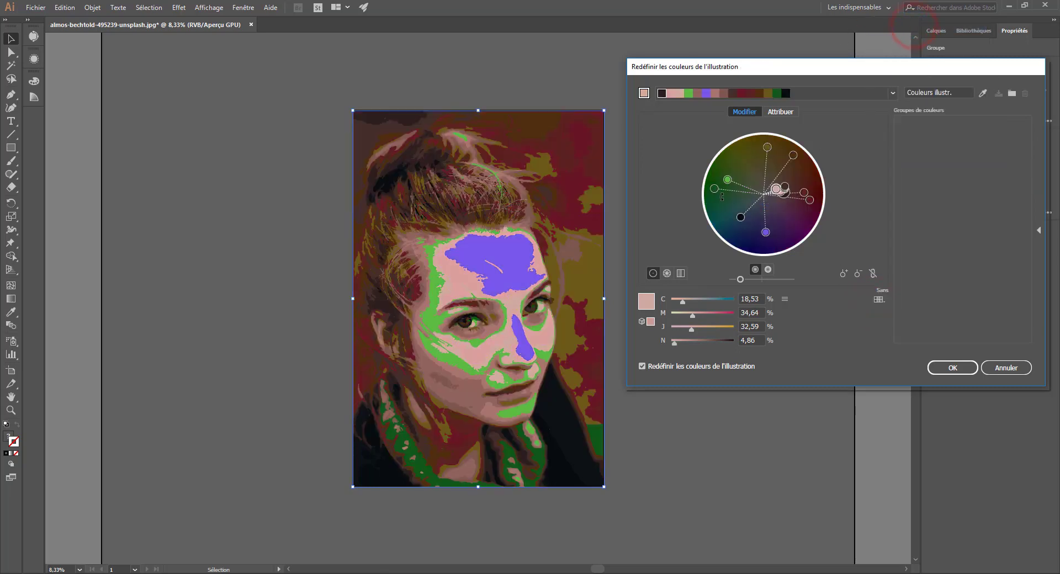
pyautogui.click(1006, 368)
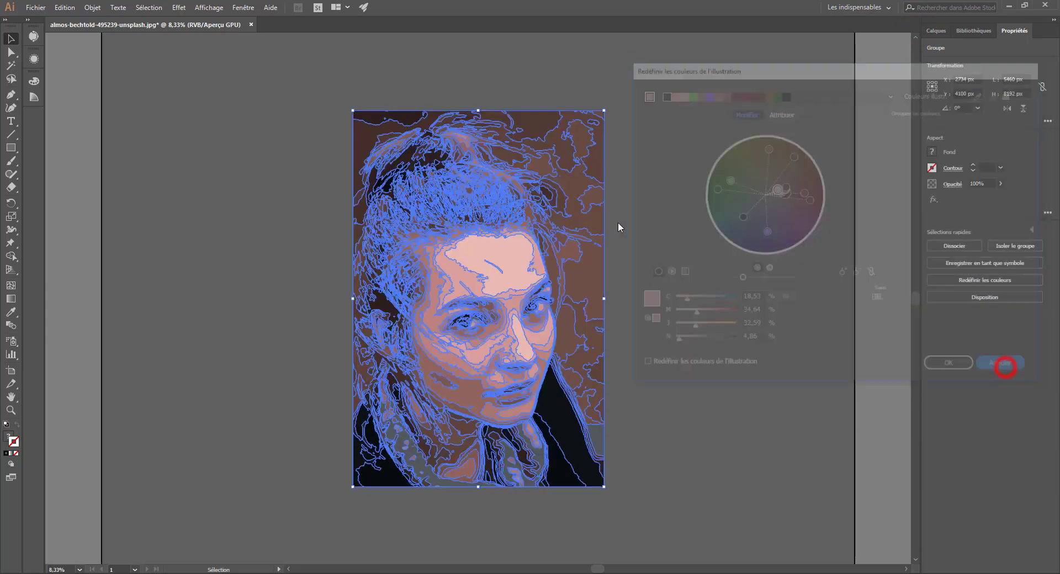
# Step: Reopen Recolor Artwork for the traced portrait, switch to colour wheel editing and raise the overall brightness slightly
pyautogui.click(86, 8)
pyautogui.moveTo(76, 9)
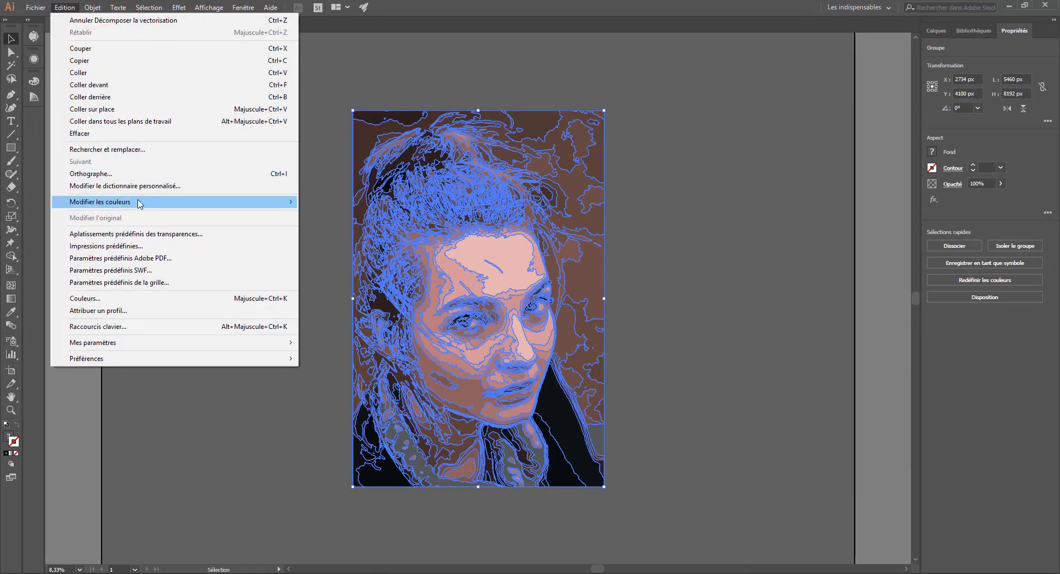
pyautogui.moveTo(139, 201)
pyautogui.click(374, 200)
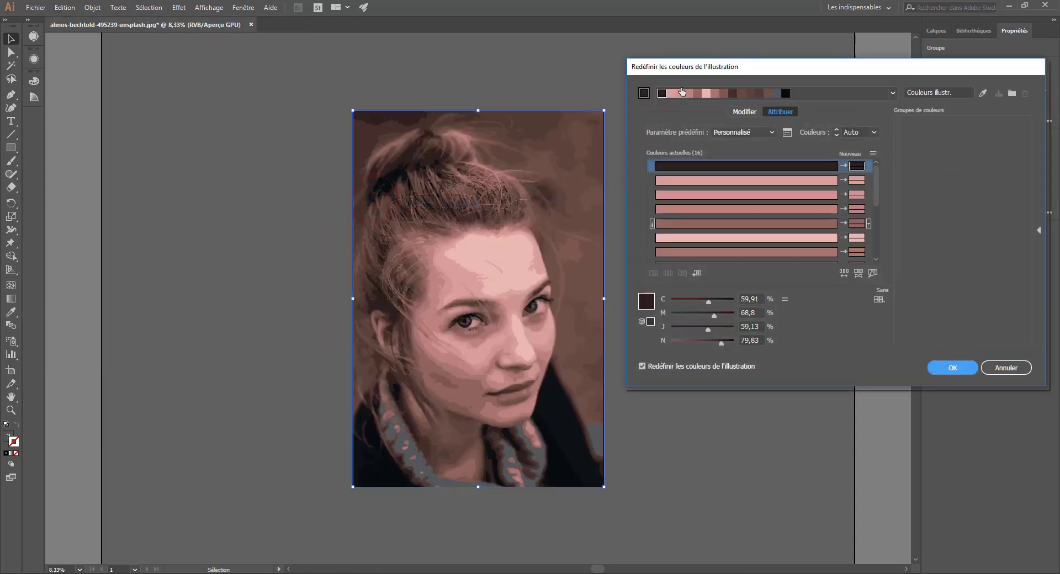
pyautogui.click(739, 111)
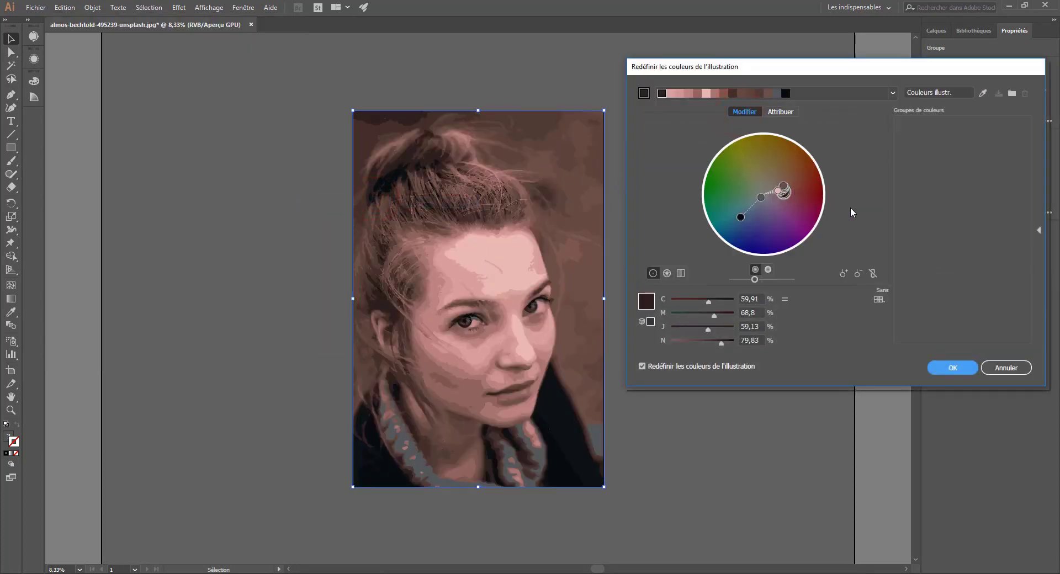
pyautogui.moveTo(755, 279); pyautogui.dragTo(763, 279)
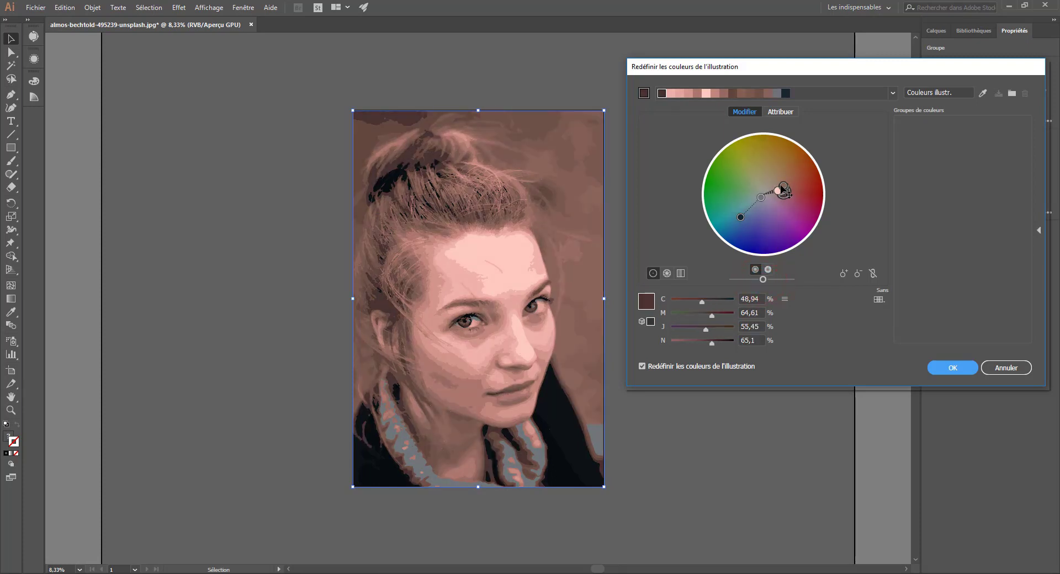
# Step: Shift the portrait's brown and pink colour markers toward olive, golden yellow and peach hues on the colour wheel
pyautogui.moveTo(781, 188)
pyautogui.mouseDown()
pyautogui.moveTo(760, 157)
pyautogui.moveTo(785, 188)
pyautogui.moveTo(782, 163)
pyautogui.moveTo(783, 186)
pyautogui.moveTo(761, 148)
pyautogui.mouseUp()
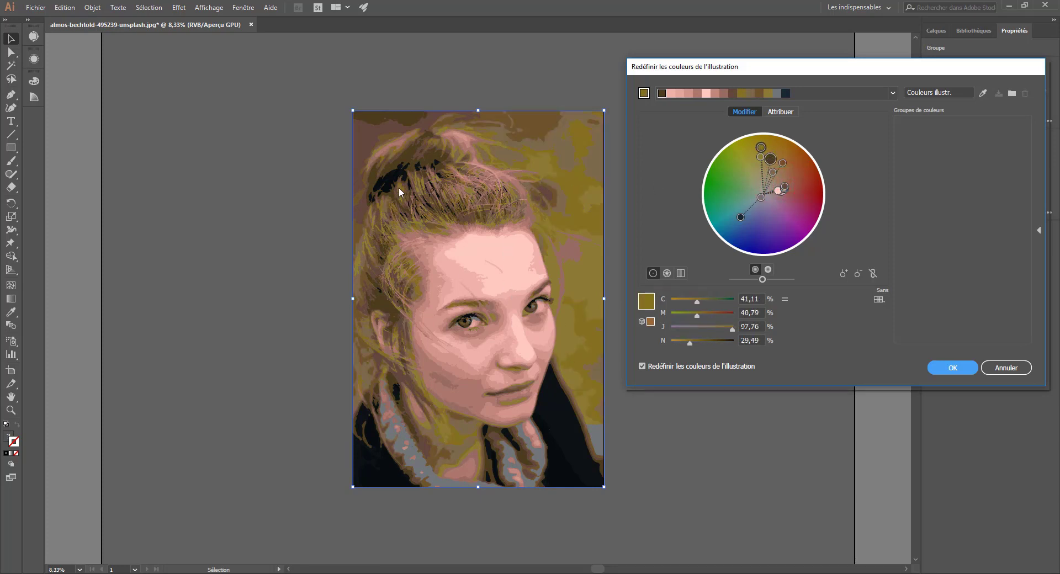
pyautogui.moveTo(785, 189); pyautogui.dragTo(760, 173)
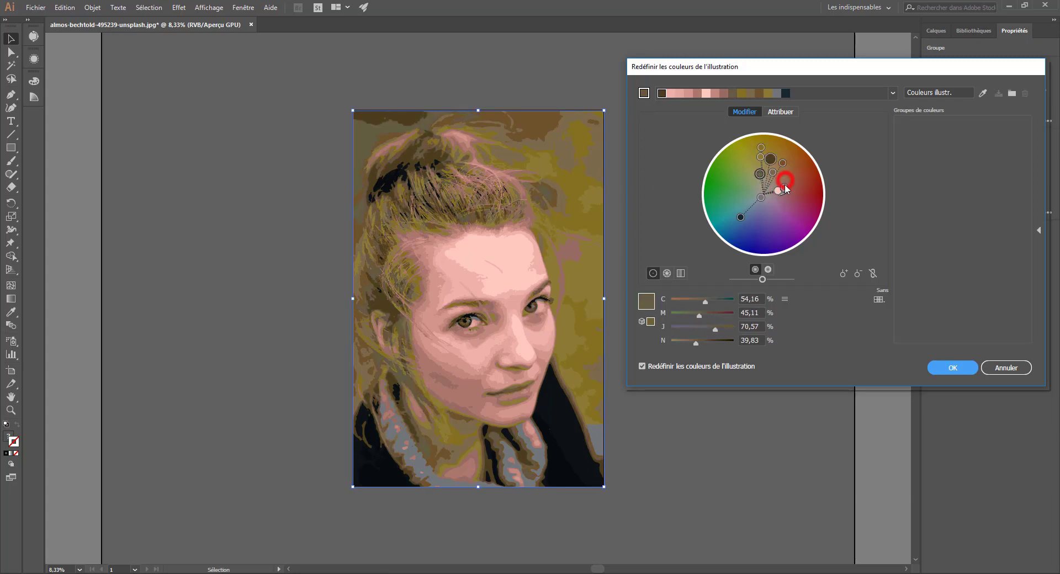
pyautogui.moveTo(786, 189); pyautogui.dragTo(776, 147)
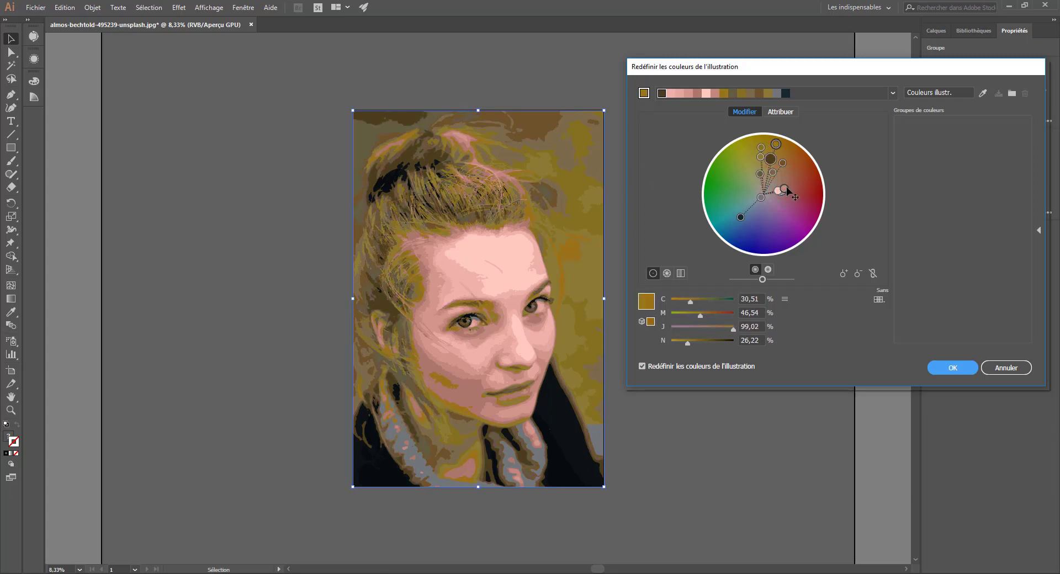
pyautogui.moveTo(786, 190); pyautogui.dragTo(748, 155)
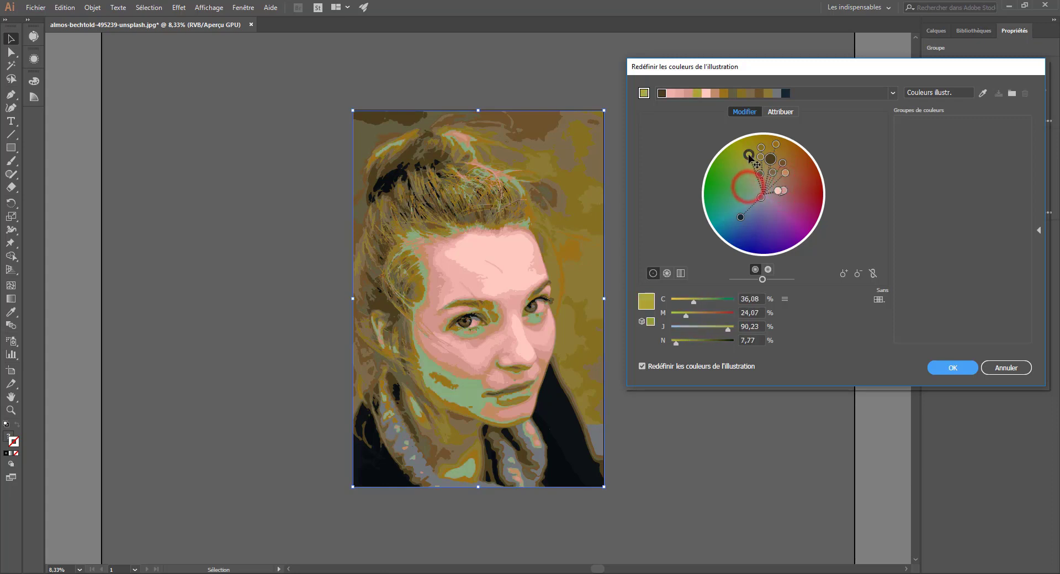
pyautogui.moveTo(780, 190)
pyautogui.mouseDown()
pyautogui.moveTo(790, 152)
pyautogui.moveTo(751, 157)
pyautogui.moveTo(789, 155)
pyautogui.moveTo(778, 188)
pyautogui.moveTo(756, 161)
pyautogui.moveTo(757, 187)
pyautogui.moveTo(779, 180)
pyautogui.moveTo(753, 160)
pyautogui.moveTo(783, 158)
pyautogui.moveTo(788, 195)
pyautogui.moveTo(795, 189)
pyautogui.mouseUp()
pyautogui.click(782, 190)
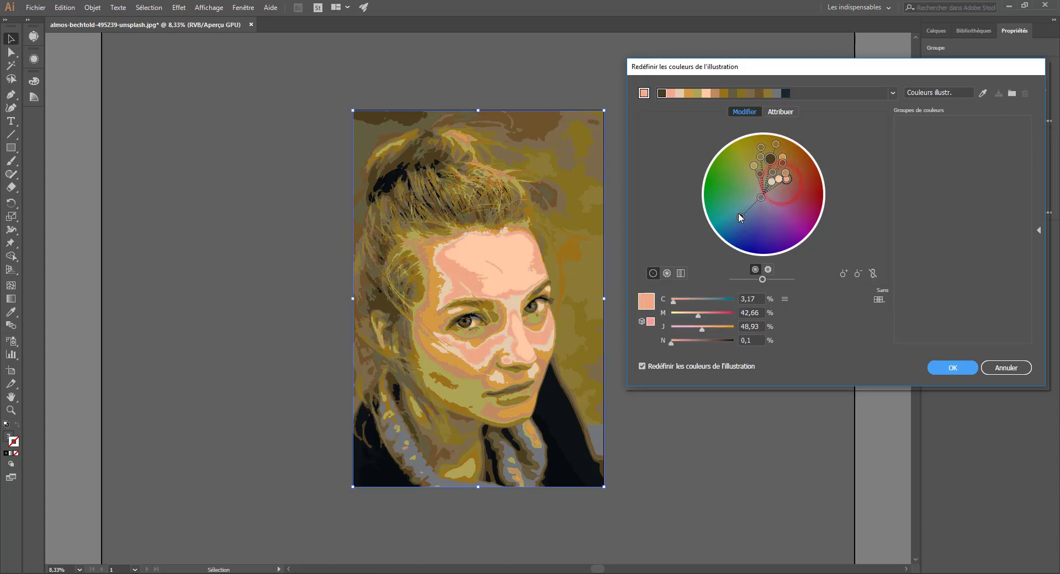
# Step: Lower the overall brightness slightly and shift the portrait's grey colour markers to green and teal hues
pyautogui.moveTo(740, 219); pyautogui.dragTo(762, 195)
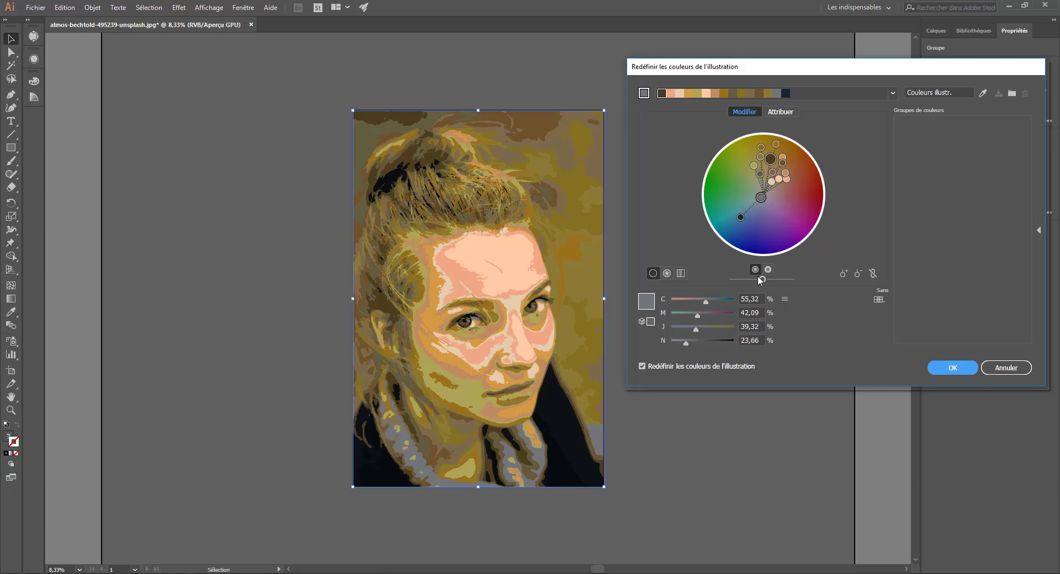
pyautogui.moveTo(760, 280); pyautogui.dragTo(759, 279)
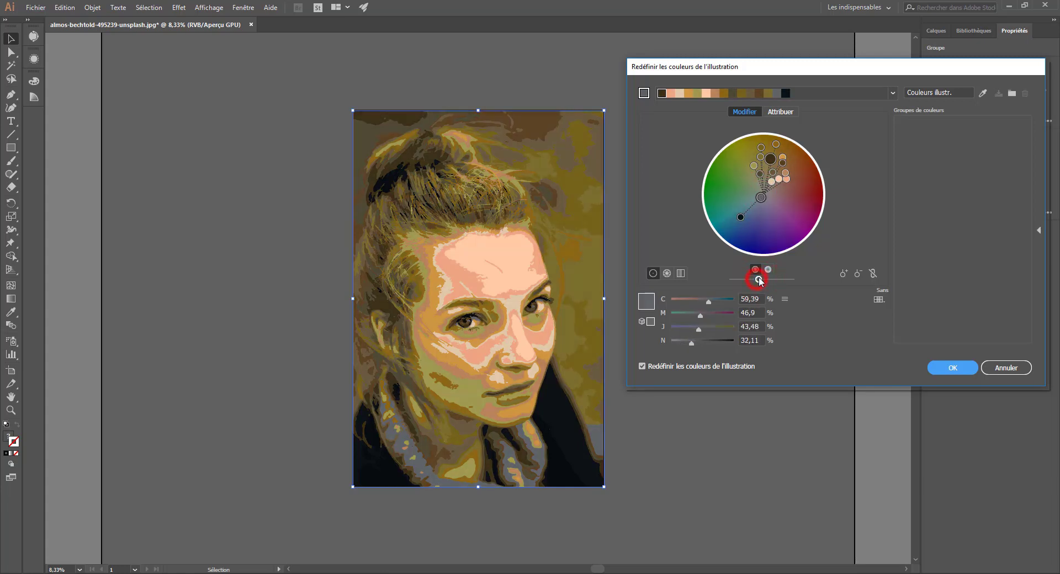
pyautogui.moveTo(765, 200); pyautogui.dragTo(740, 166)
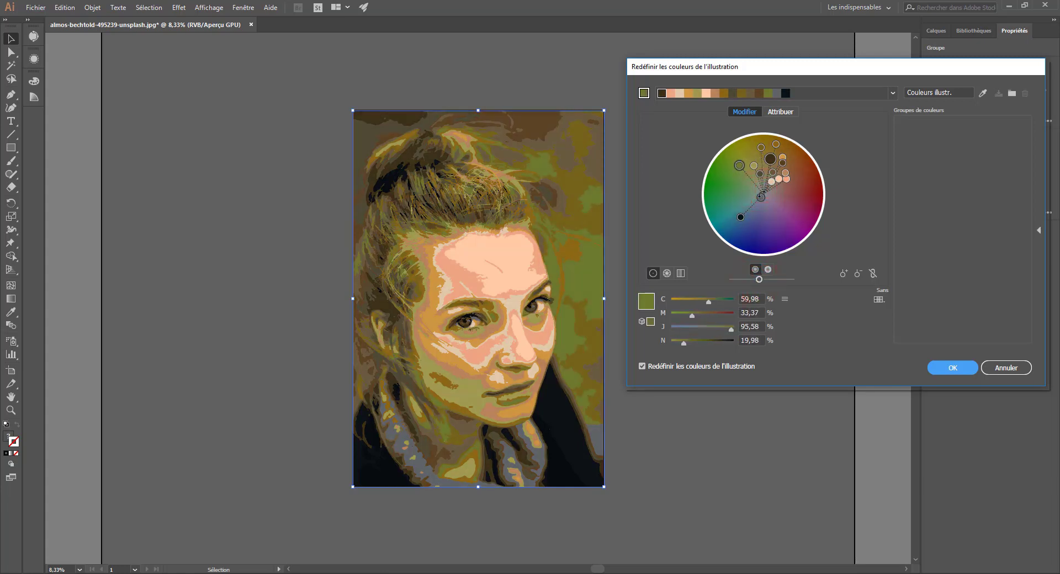
pyautogui.moveTo(761, 199)
pyautogui.mouseDown()
pyautogui.moveTo(731, 192)
pyautogui.moveTo(788, 212)
pyautogui.moveTo(732, 206)
pyautogui.moveTo(740, 217)
pyautogui.moveTo(757, 203)
pyautogui.moveTo(750, 215)
pyautogui.mouseUp()
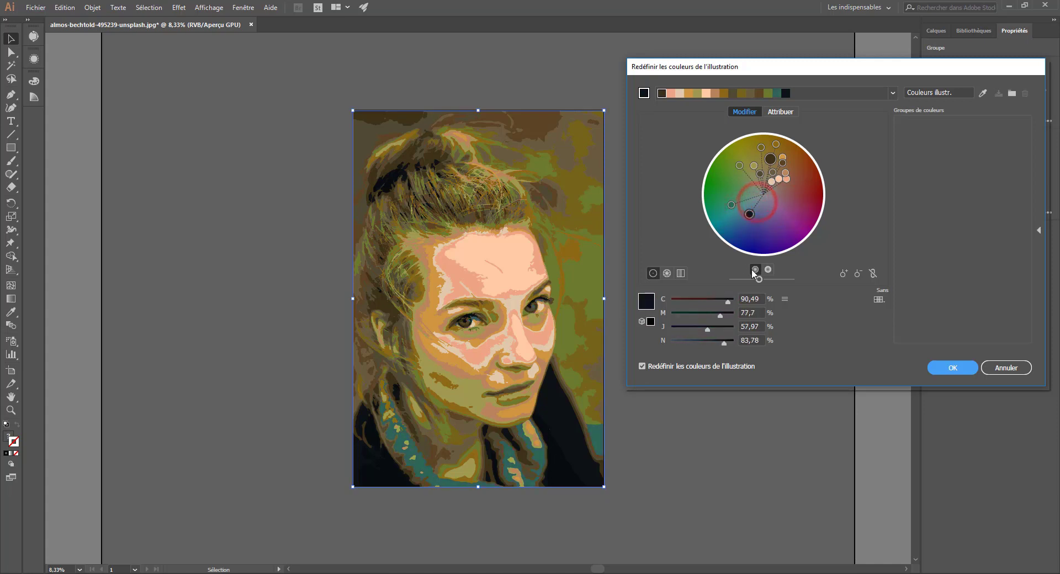
# Step: Recolour the near-black marker to a deep blue of about C 92.72, M 56.3, J 36.89 and N 25.64
pyautogui.moveTo(707, 344); pyautogui.dragTo(688, 328)
pyautogui.moveTo(694, 313); pyautogui.dragTo(681, 314)
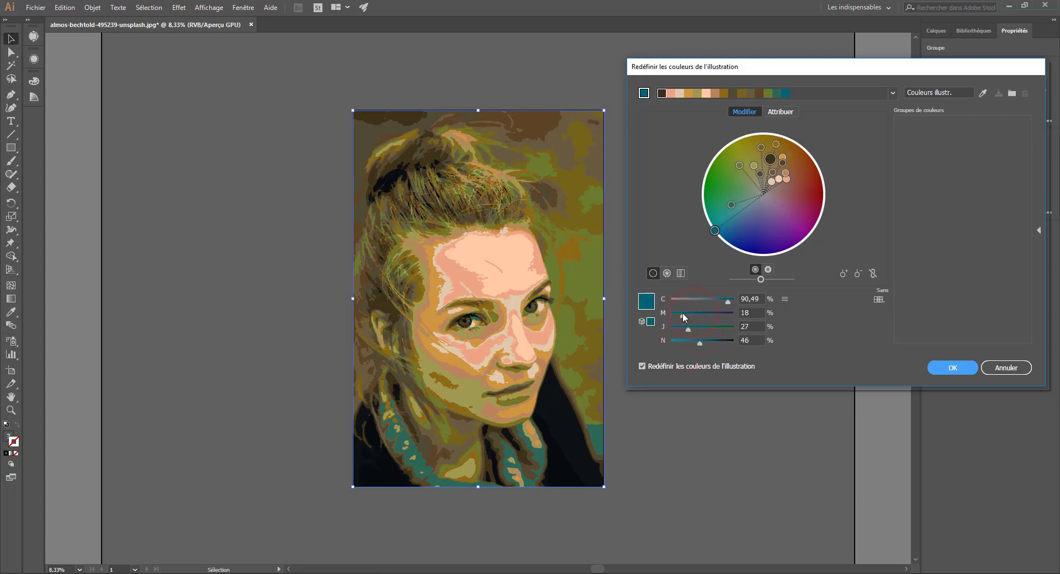
pyautogui.click(689, 313)
pyautogui.moveTo(715, 235)
pyautogui.mouseDown()
pyautogui.moveTo(773, 258)
pyautogui.moveTo(701, 198)
pyautogui.moveTo(735, 237)
pyautogui.moveTo(723, 235)
pyautogui.mouseUp()
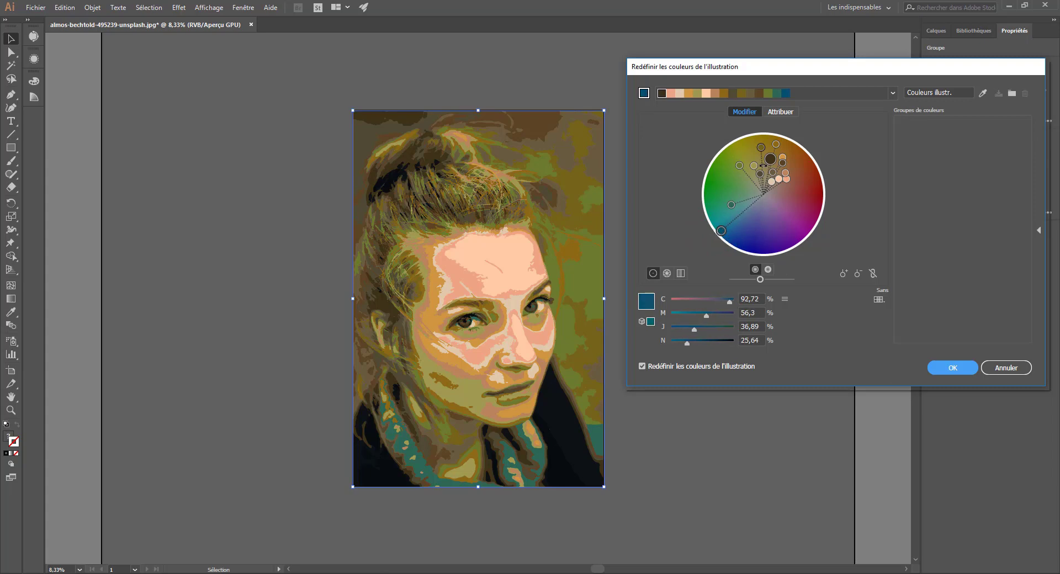
# Step: Shift the darkest brown marker toward reddish brown, about C 50.44, M 66.3, J 78.67, N 74.44, apply the recolouring and deselect the portrait
pyautogui.click(770, 160)
pyautogui.doubleClick(770, 159)
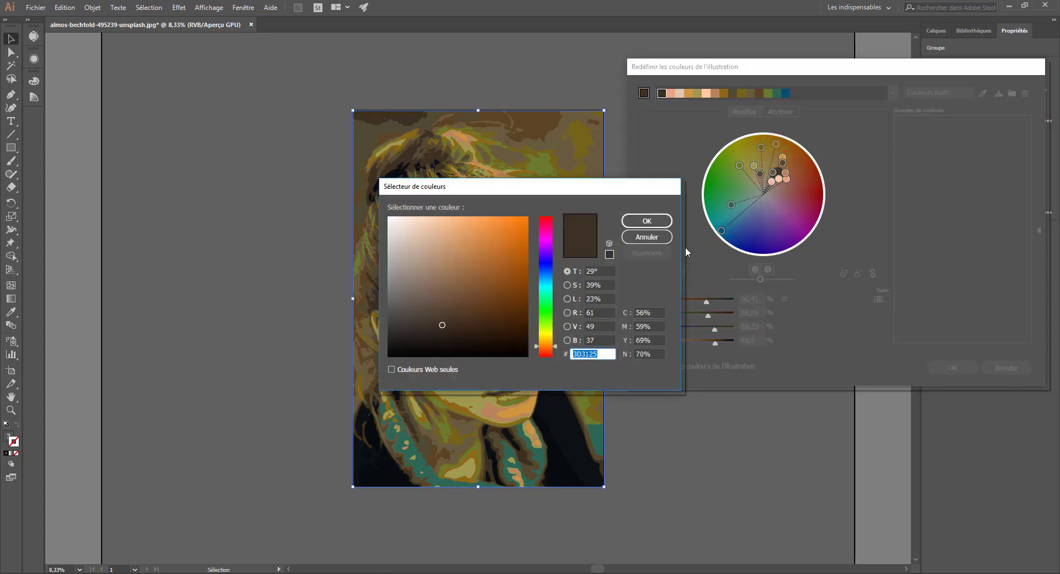
pyautogui.click(662, 238)
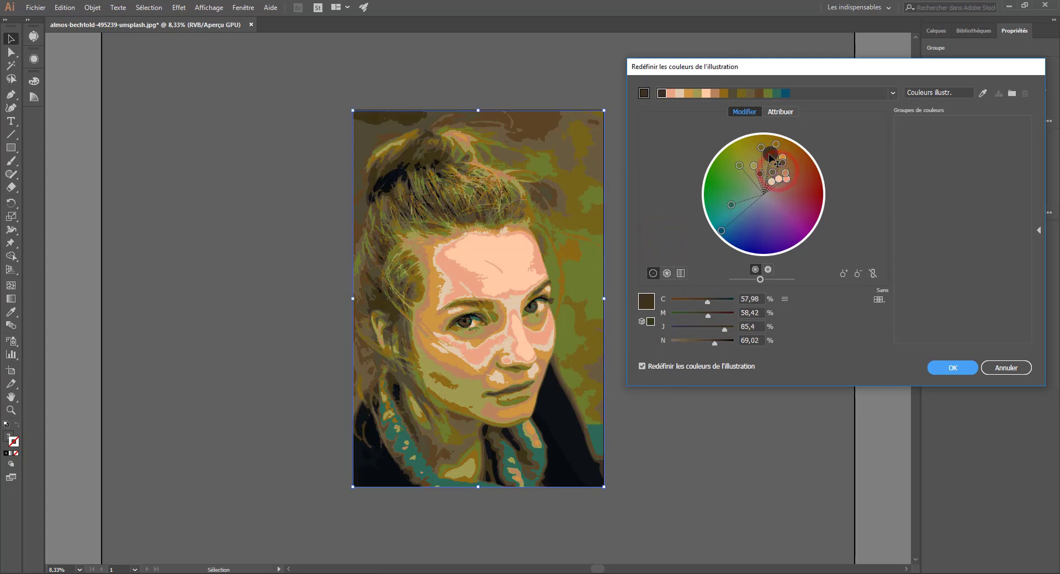
pyautogui.click(776, 144)
pyautogui.moveTo(775, 144)
pyautogui.mouseDown()
pyautogui.moveTo(738, 147)
pyautogui.moveTo(732, 159)
pyautogui.moveTo(752, 150)
pyautogui.moveTo(723, 165)
pyautogui.moveTo(731, 152)
pyautogui.moveTo(775, 142)
pyautogui.moveTo(740, 179)
pyautogui.moveTo(789, 206)
pyautogui.moveTo(768, 170)
pyautogui.moveTo(804, 222)
pyautogui.moveTo(792, 177)
pyautogui.moveTo(765, 159)
pyautogui.moveTo(780, 221)
pyautogui.moveTo(787, 160)
pyautogui.mouseUp()
pyautogui.click(664, 237)
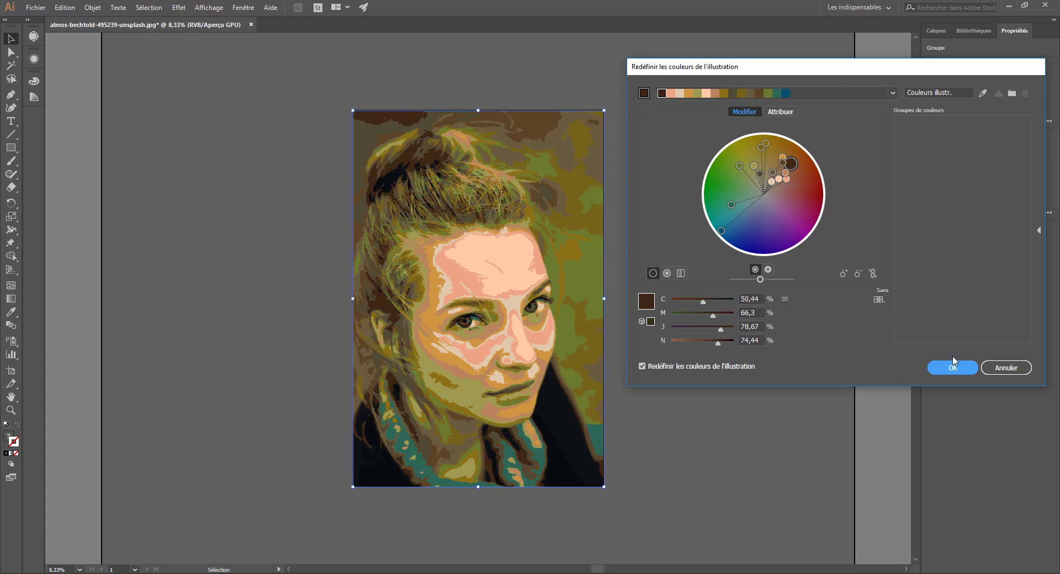
pyautogui.click(948, 370)
pyautogui.click(711, 333)
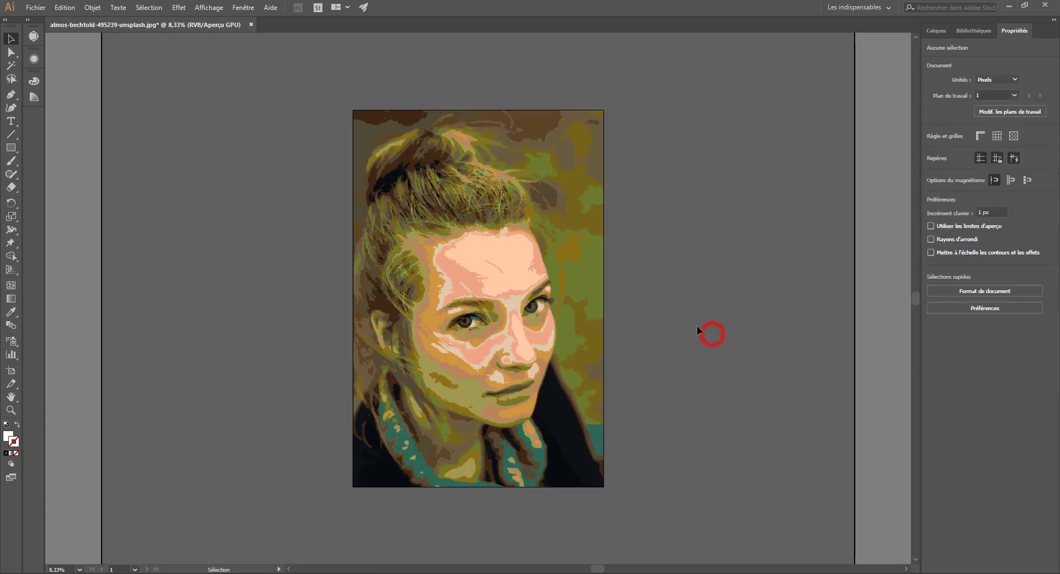
# Step: Select the light forehead and nose shapes together with Direct Selection and make their fill colour editable
pyautogui.scroll(-1, 388, 269)
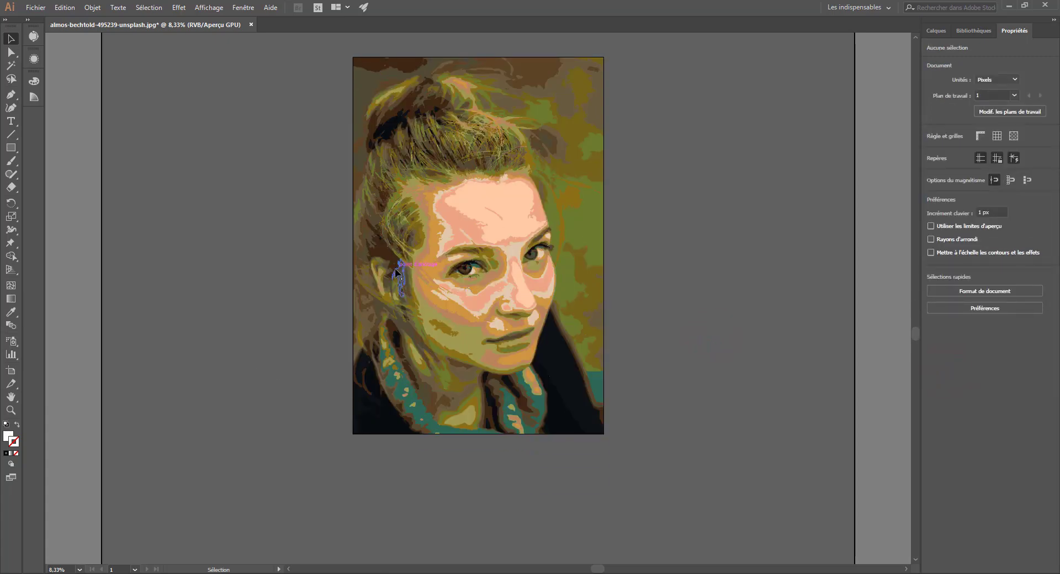
pyautogui.scroll(2, 319, 271)
pyautogui.scroll(-1, 411, 288)
pyautogui.scroll(-2, 411, 289)
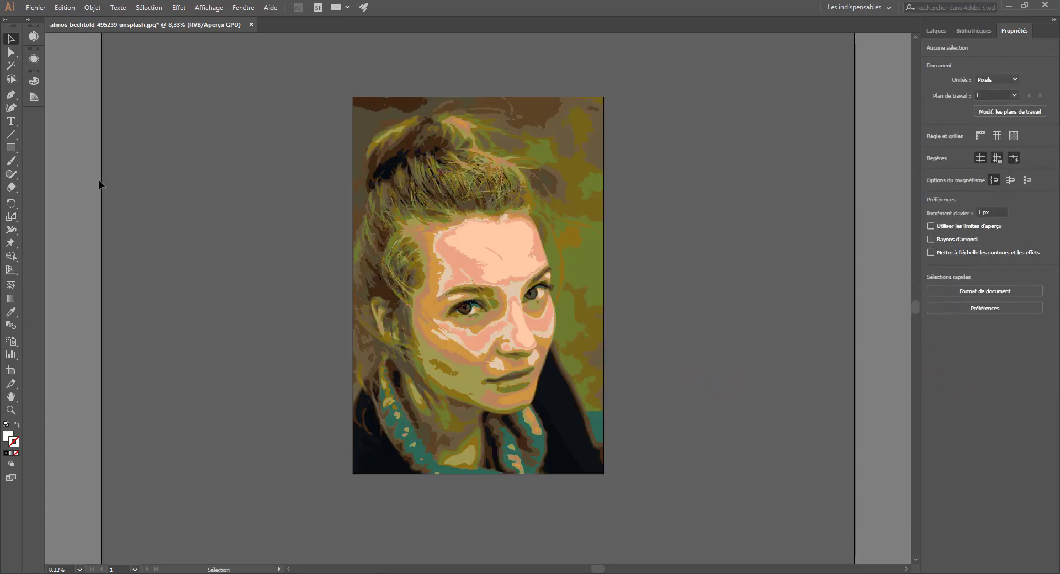
pyautogui.click(11, 52)
pyautogui.click(477, 242)
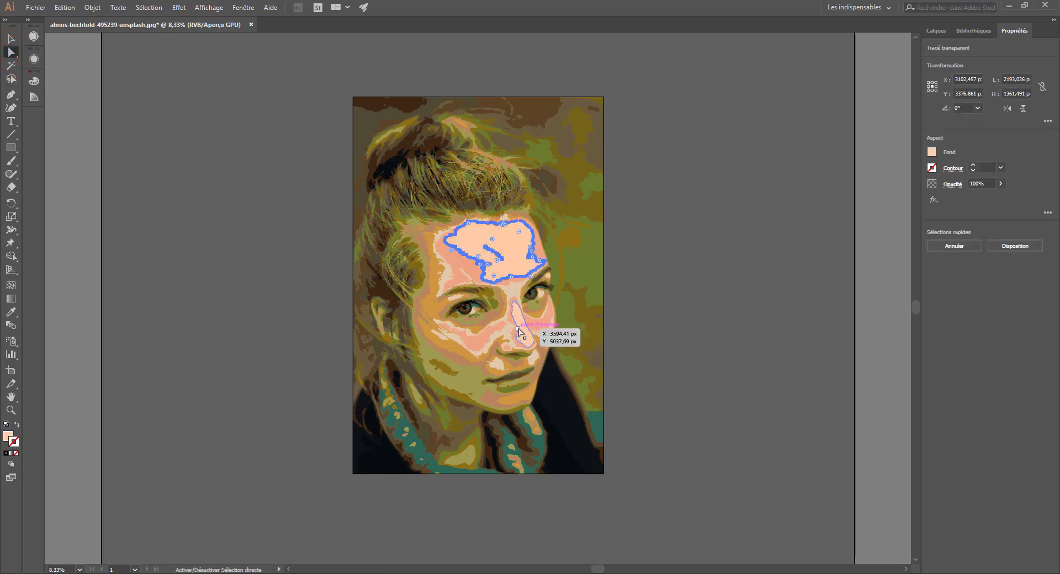
pyautogui.keyDown('shift'); pyautogui.click(516, 326); pyautogui.keyUp('shift')
pyautogui.click(514, 256)
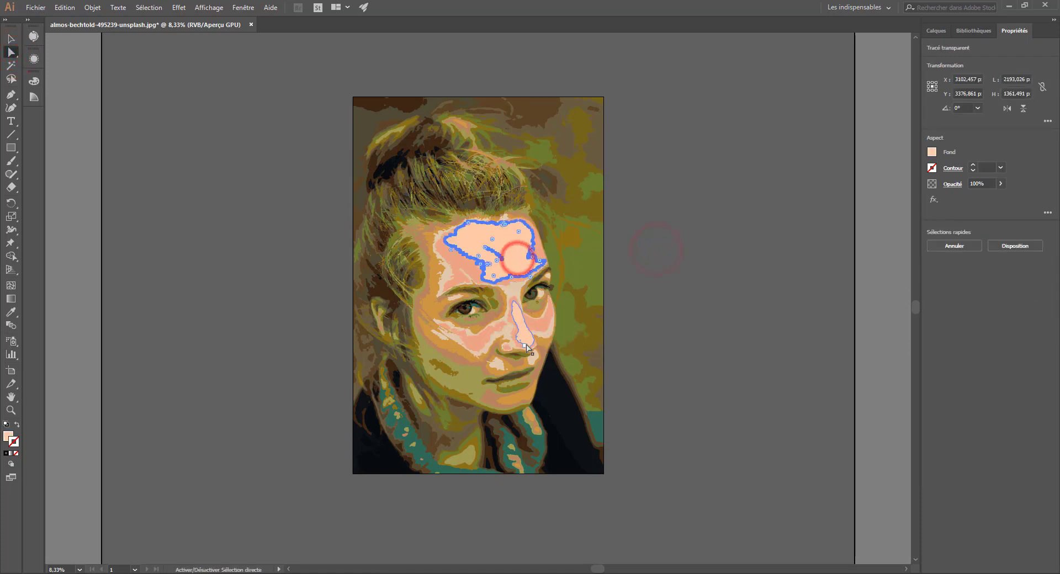
pyautogui.keyDown('shift'); pyautogui.click(528, 337); pyautogui.keyUp('shift')
pyautogui.click(34, 82)
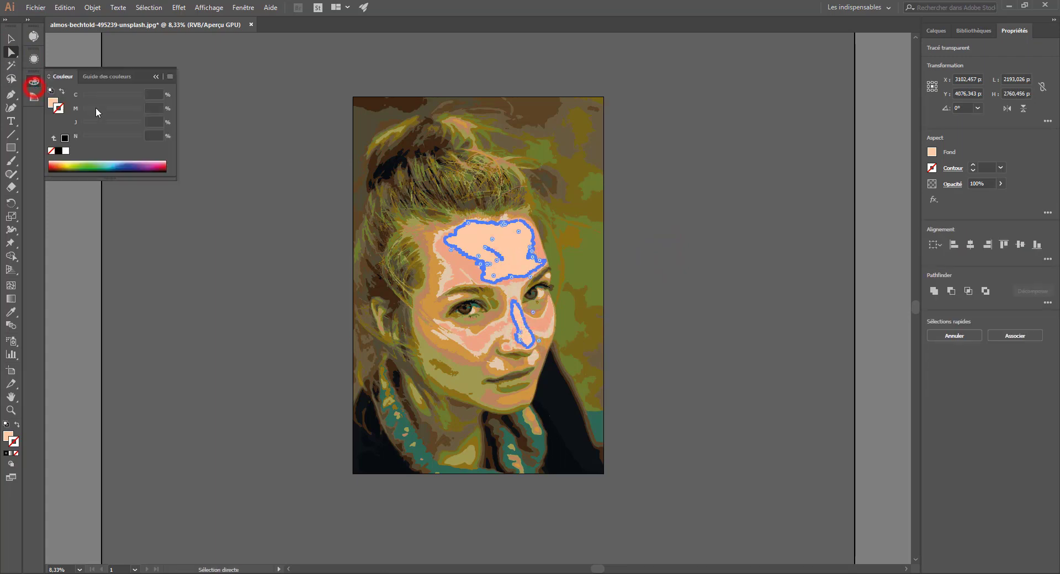
pyautogui.click(54, 101)
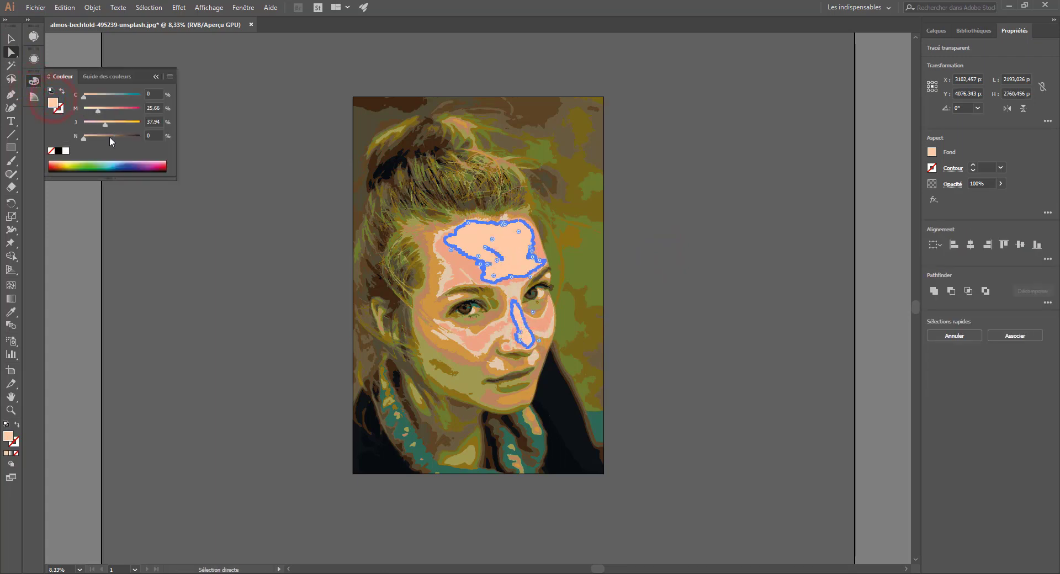
# Step: Try darkening the forehead and nose shapes to 18% black, and undo the change
pyautogui.click(94, 137)
pyautogui.click(236, 319)
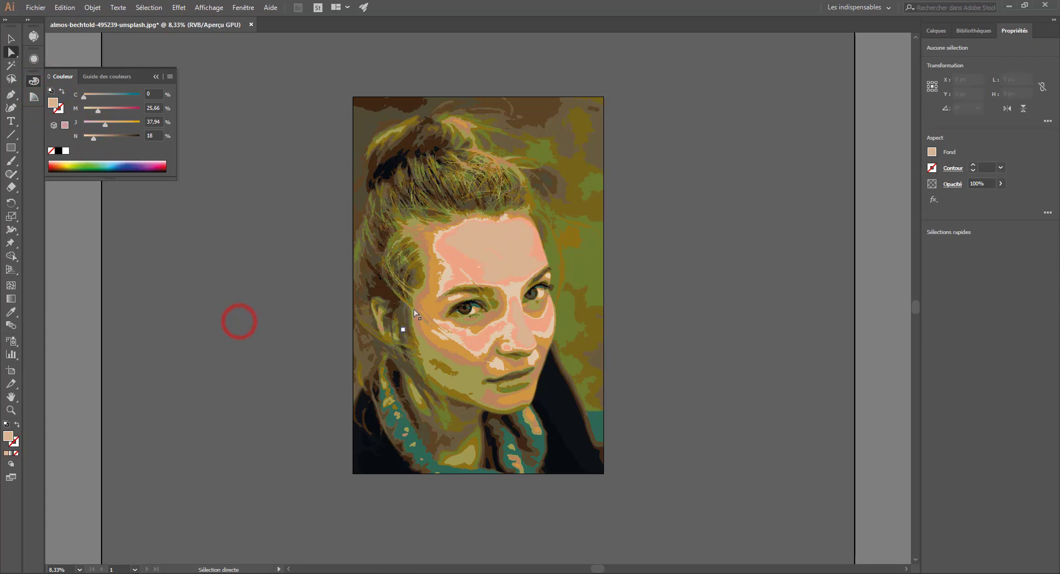
pyautogui.hotkey('ctrl', 'z')
pyautogui.hotkey('ctrl', 'z')
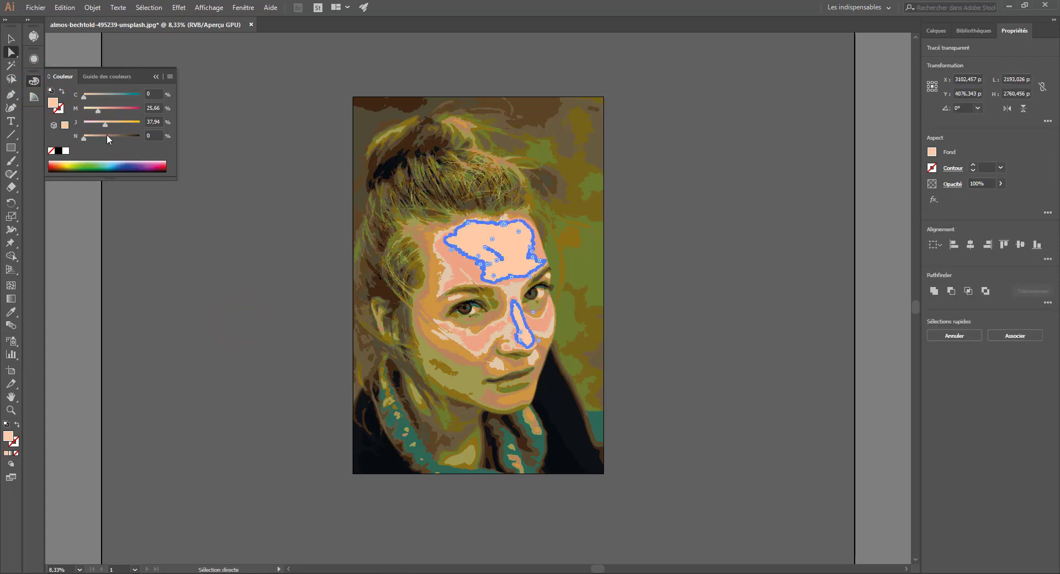
# Step: Set the fill of the forehead and nose shapes to C 0, M 11, J 27, N 15 and deselect them
pyautogui.moveTo(107, 123); pyautogui.dragTo(74, 103)
pyautogui.click(107, 96)
pyautogui.click(96, 97)
pyautogui.click(90, 109)
pyautogui.moveTo(101, 138)
pyautogui.mouseDown()
pyautogui.moveTo(124, 139)
pyautogui.moveTo(92, 137)
pyautogui.mouseUp()
pyautogui.click(254, 137)
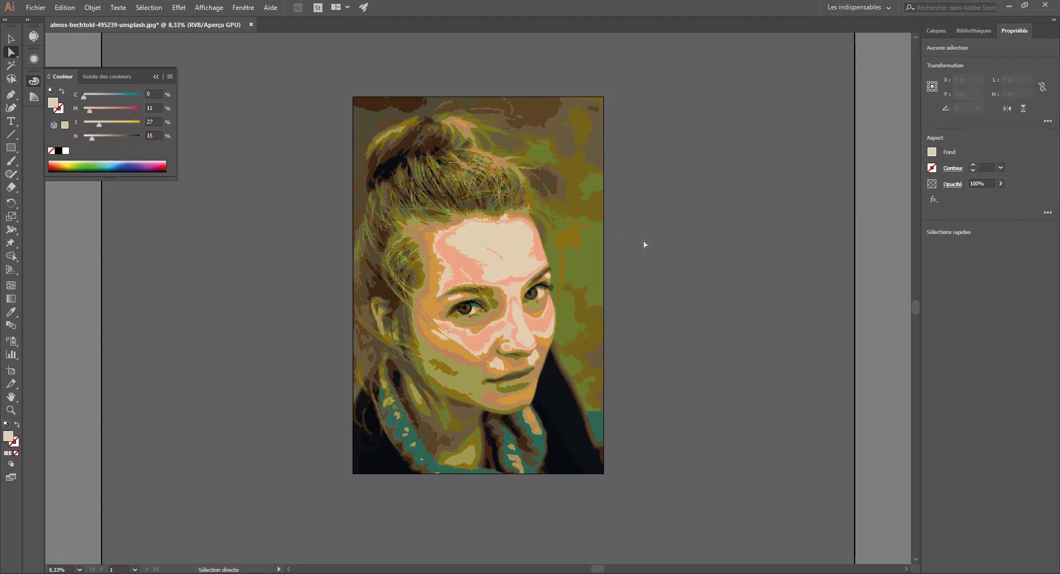
# Step: Examine the portrait's eyes up close, selecting individual iris and pupil shapes, and return to the whole portrait
pyautogui.scroll(-1, 640, 357)
pyautogui.scroll(2, 638, 359)
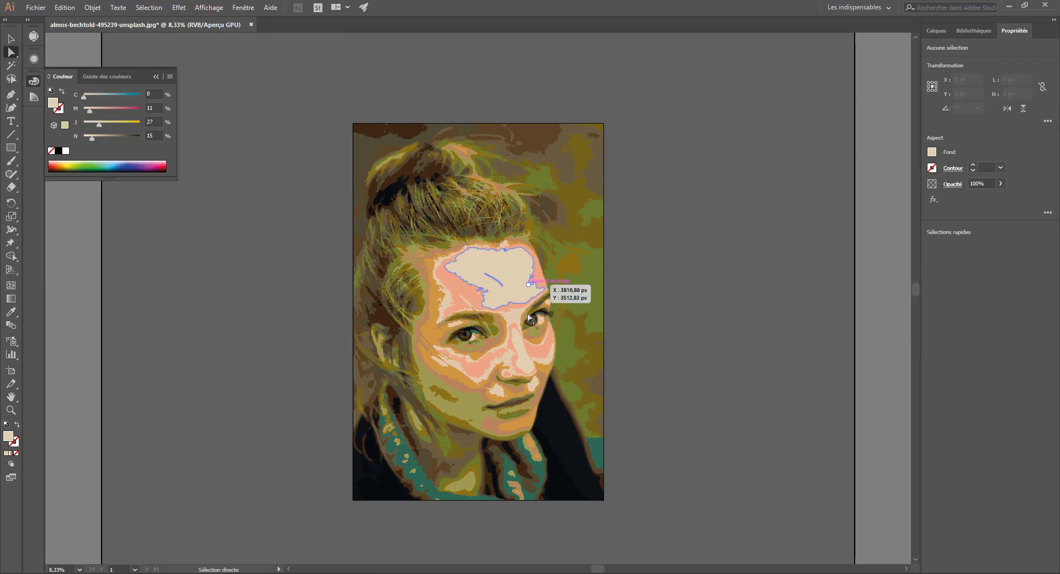
pyautogui.scroll(1, 497, 348)
pyautogui.hotkey('ctrl', '+')
pyautogui.hotkey('ctrl', '+')
pyautogui.hotkey('ctrl', '+')
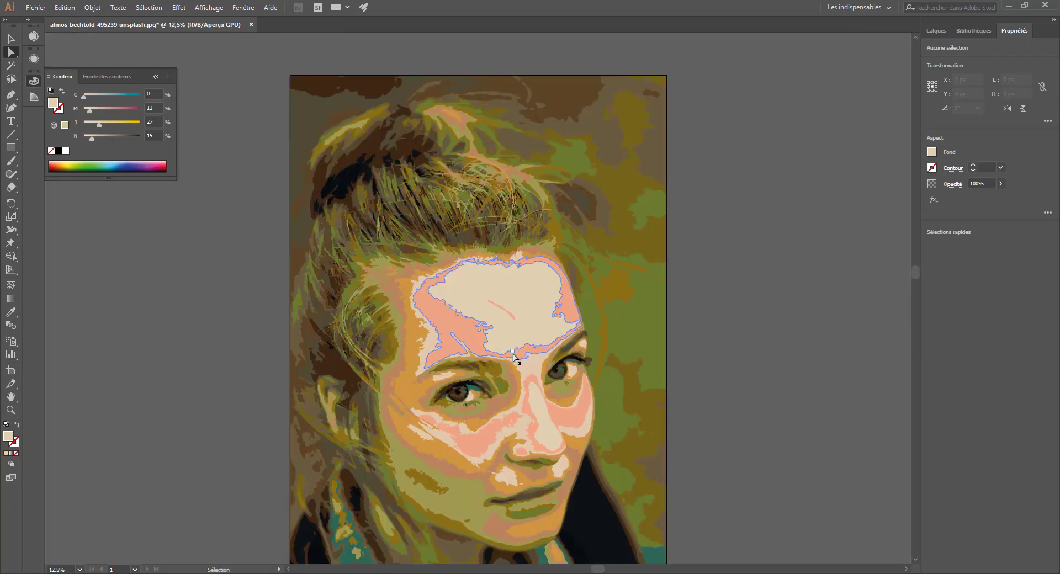
pyautogui.scroll(-6, 508, 309)
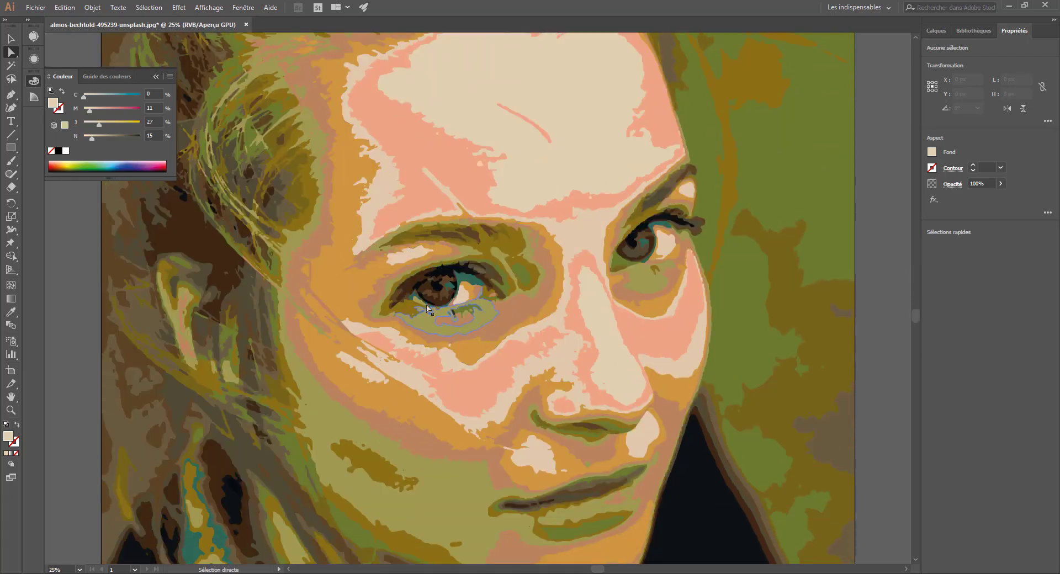
pyautogui.click(437, 286)
pyautogui.click(633, 252)
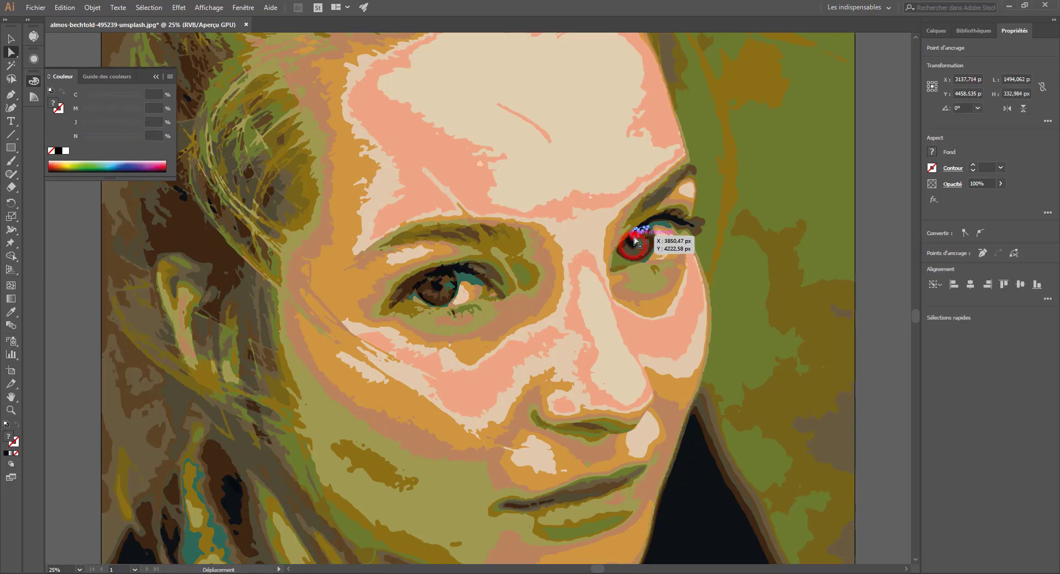
pyautogui.moveTo(633, 243); pyautogui.dragTo(635, 246)
pyautogui.hotkey('ctrl', '-')
pyautogui.hotkey('ctrl', '-')
pyautogui.hotkey('ctrl', '-')
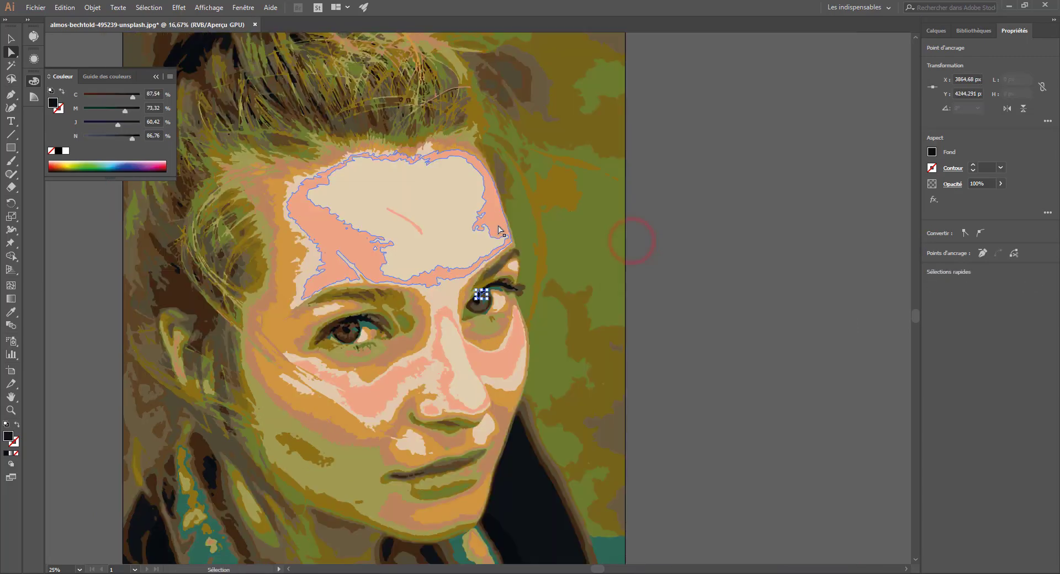
pyautogui.hotkey('ctrl', '-')
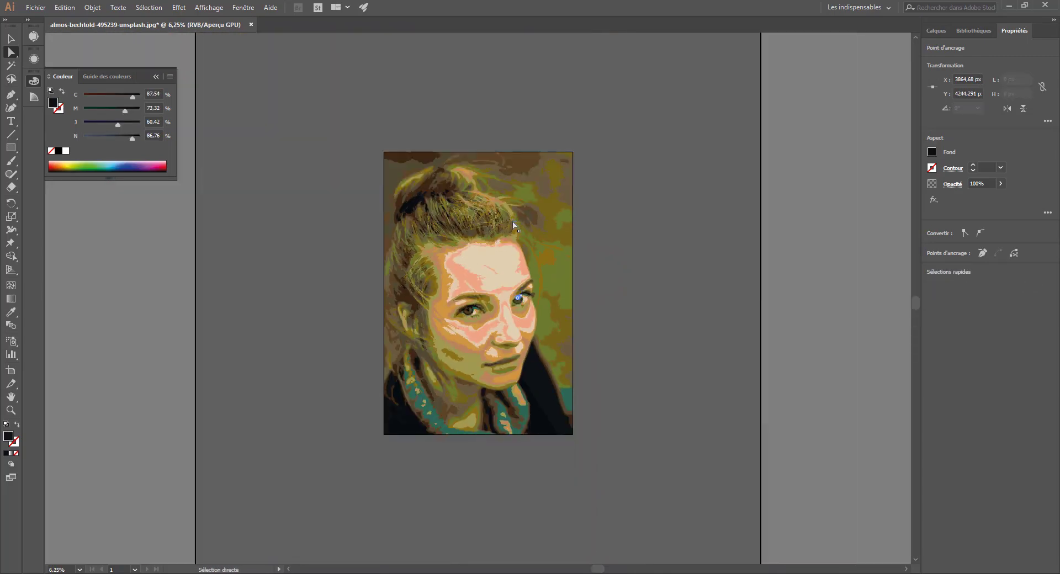
# Step: Duplicate the Calque 1 layer, lock the original layer and select all artwork on the copy
pyautogui.click(967, 31)
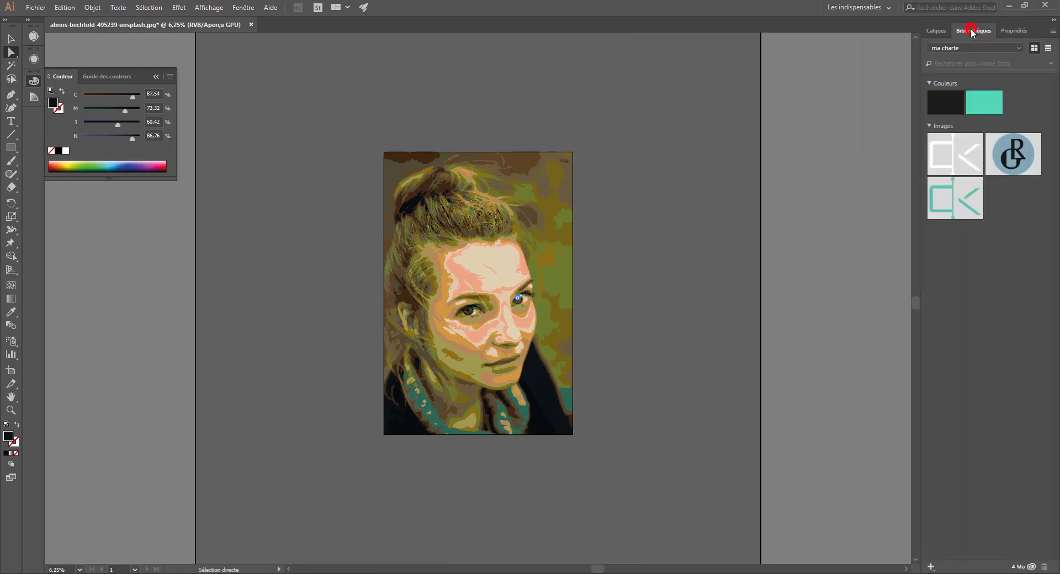
pyautogui.click(935, 30)
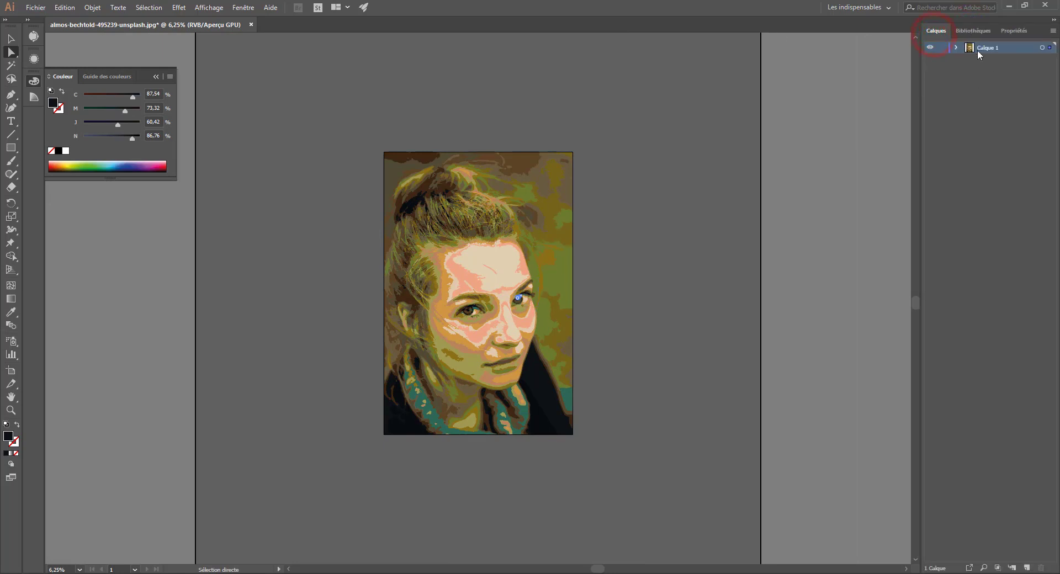
pyautogui.moveTo(983, 50); pyautogui.dragTo(1027, 568)
pyautogui.moveTo(989, 48); pyautogui.dragTo(1028, 569)
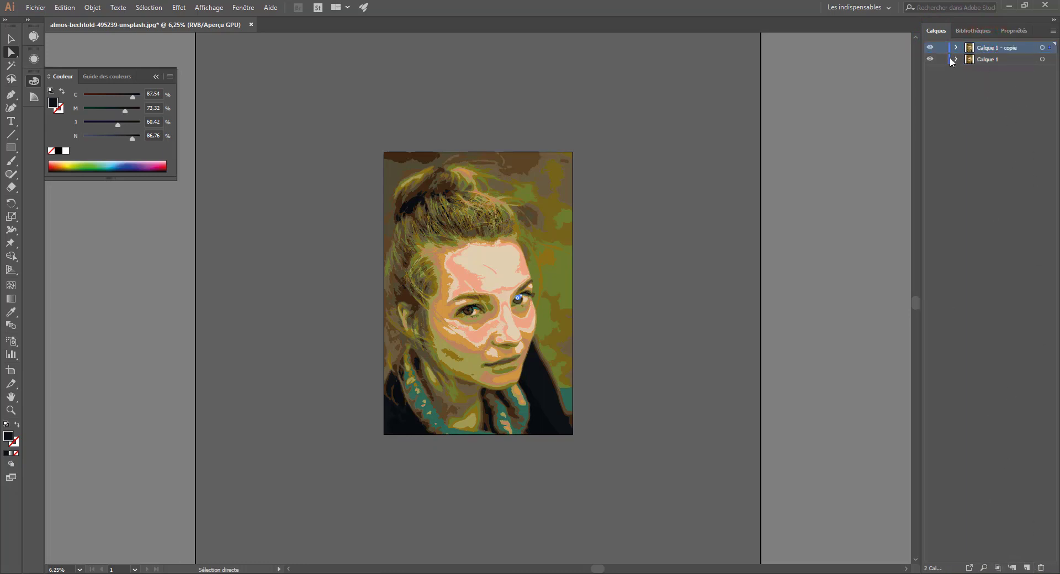
pyautogui.hotkey('ctrl', 'a')
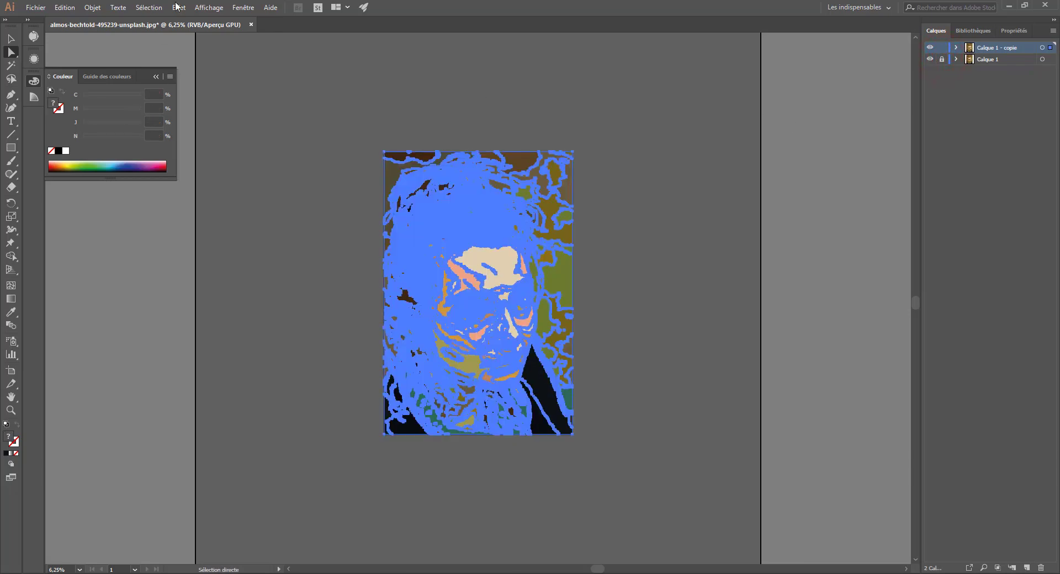
pyautogui.click(1014, 31)
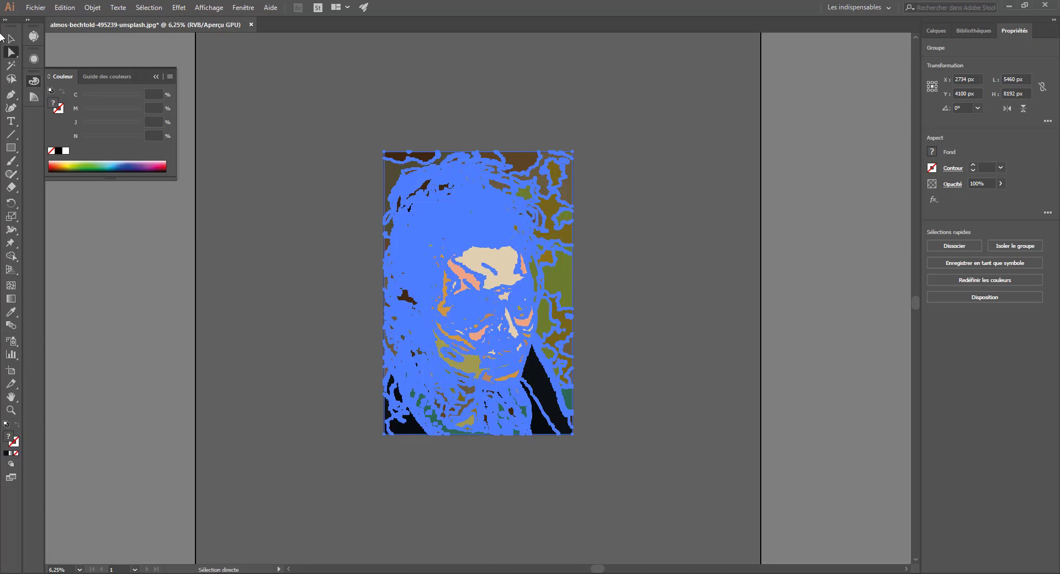
pyautogui.rightClick(459, 216)
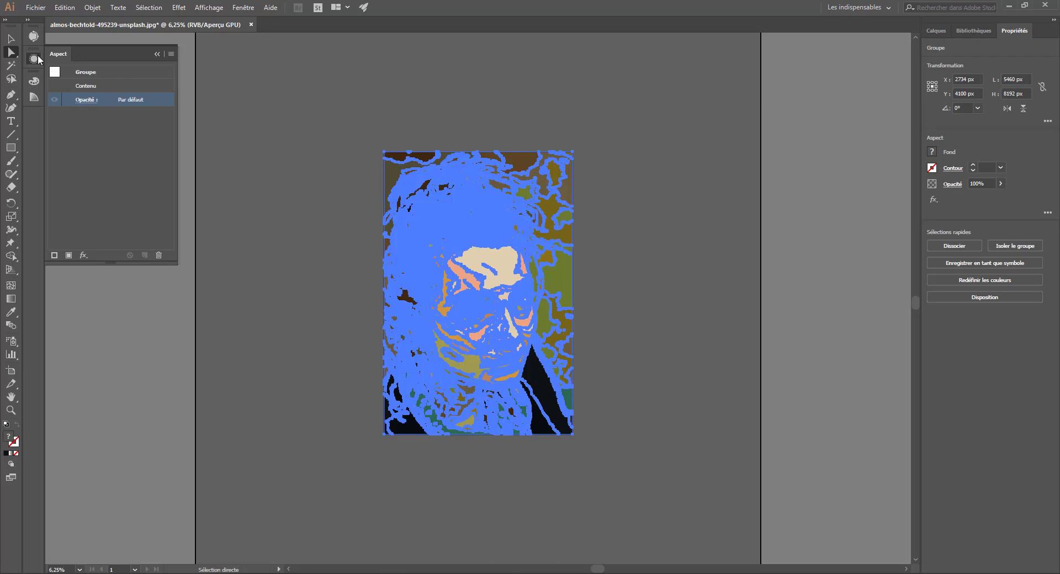
pyautogui.click(83, 100)
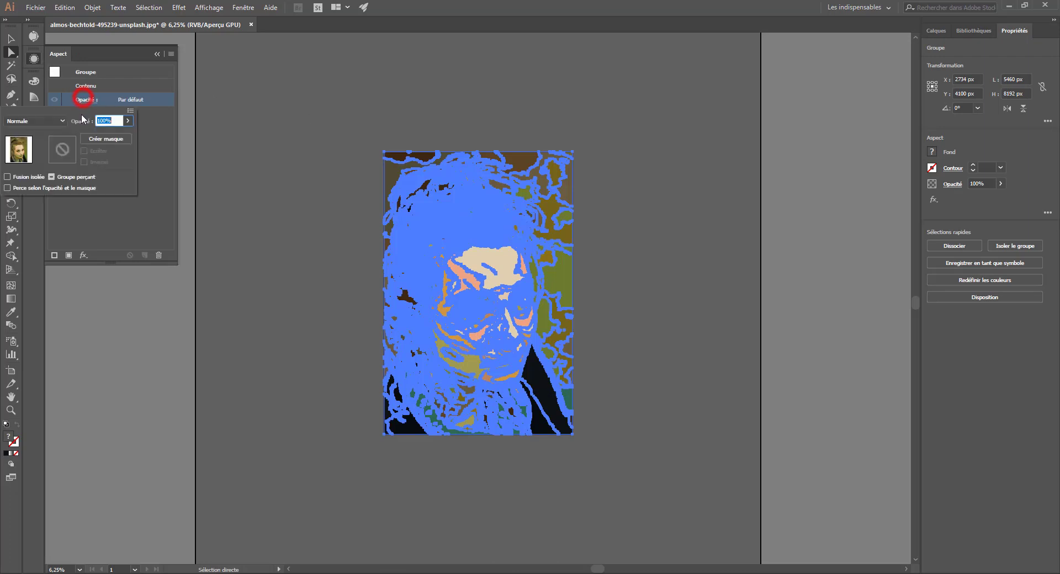
pyautogui.click(40, 118)
pyautogui.click(41, 120)
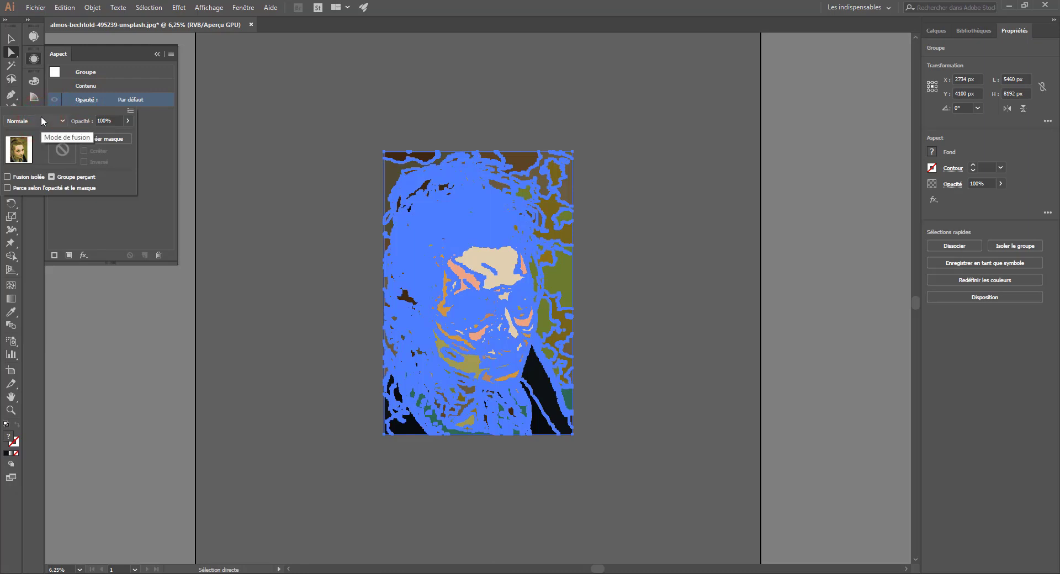
pyautogui.click(34, 123)
pyautogui.click(22, 121)
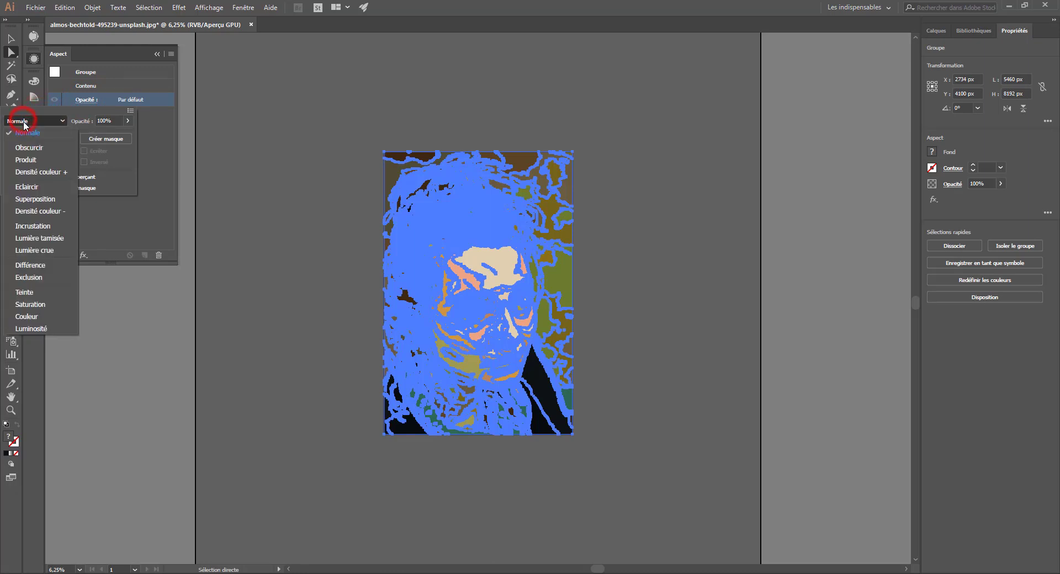
pyautogui.click(299, 156)
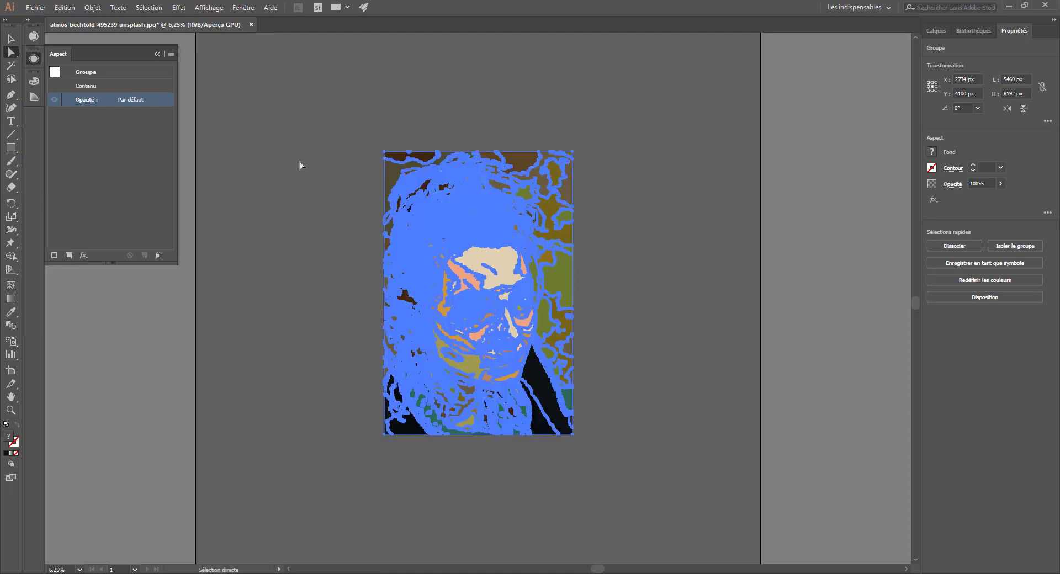
pyautogui.click(370, 150)
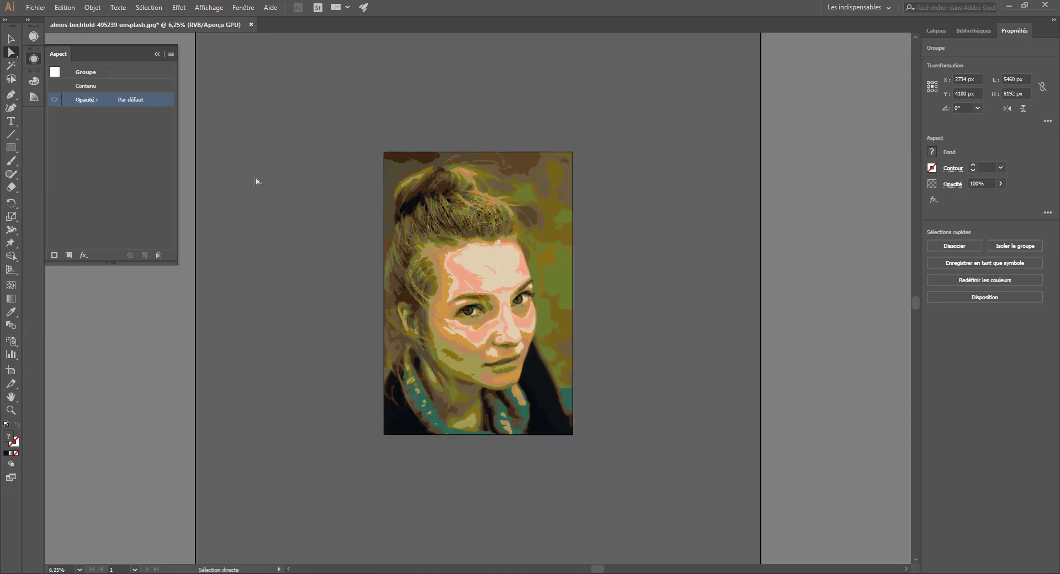
# Step: Try the Incrustation blend mode at 100% opacity on the duplicated portrait
pyautogui.click(977, 31)
pyautogui.click(936, 30)
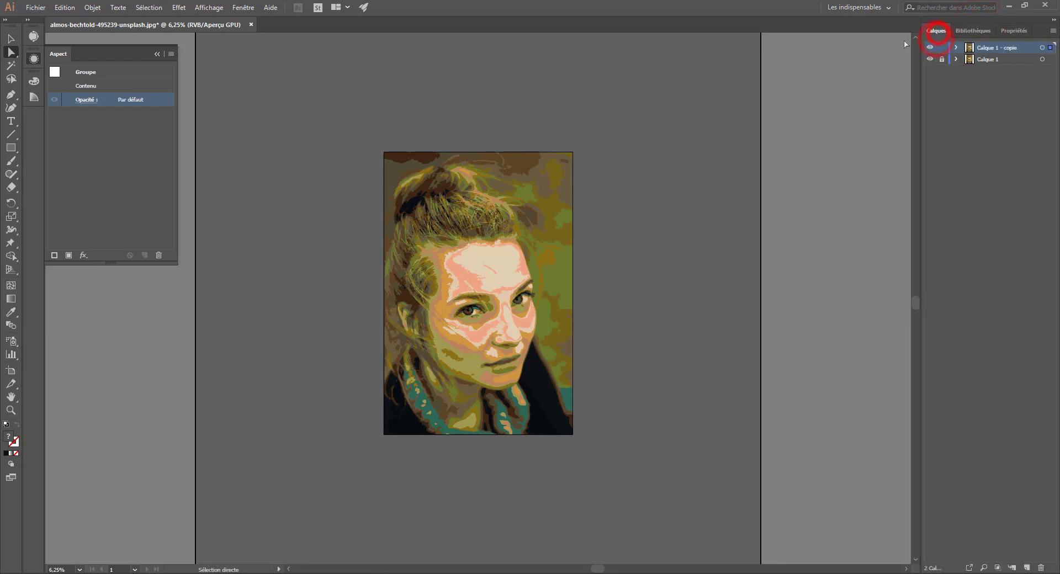
pyautogui.click(87, 100)
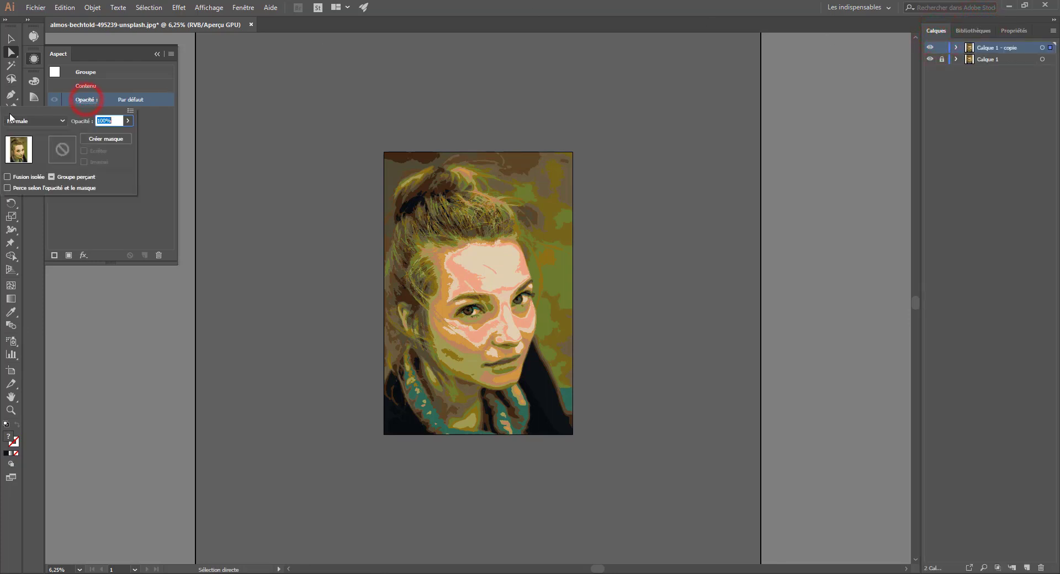
pyautogui.click(23, 123)
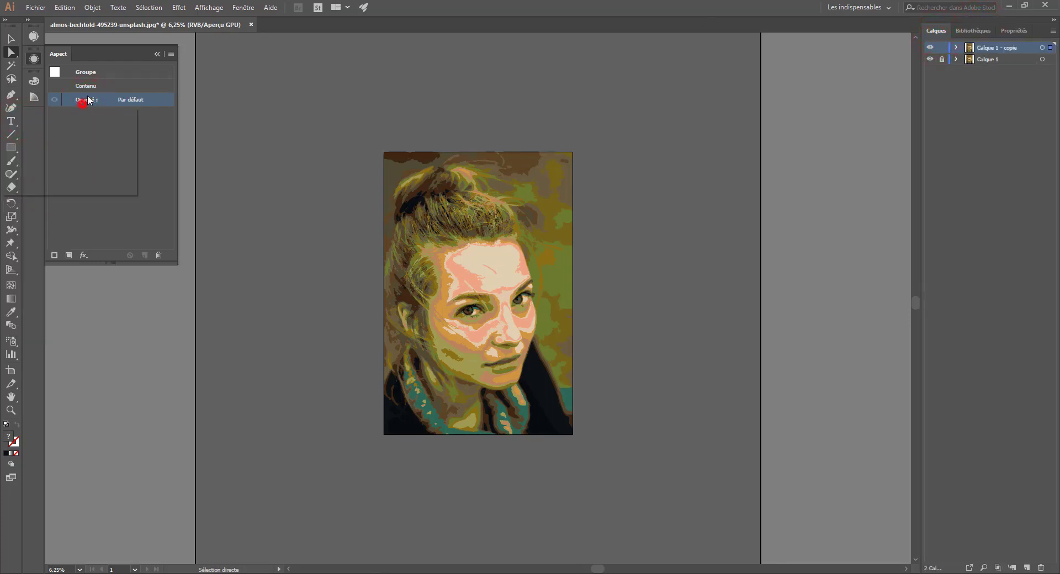
pyautogui.click(86, 99)
pyautogui.click(32, 120)
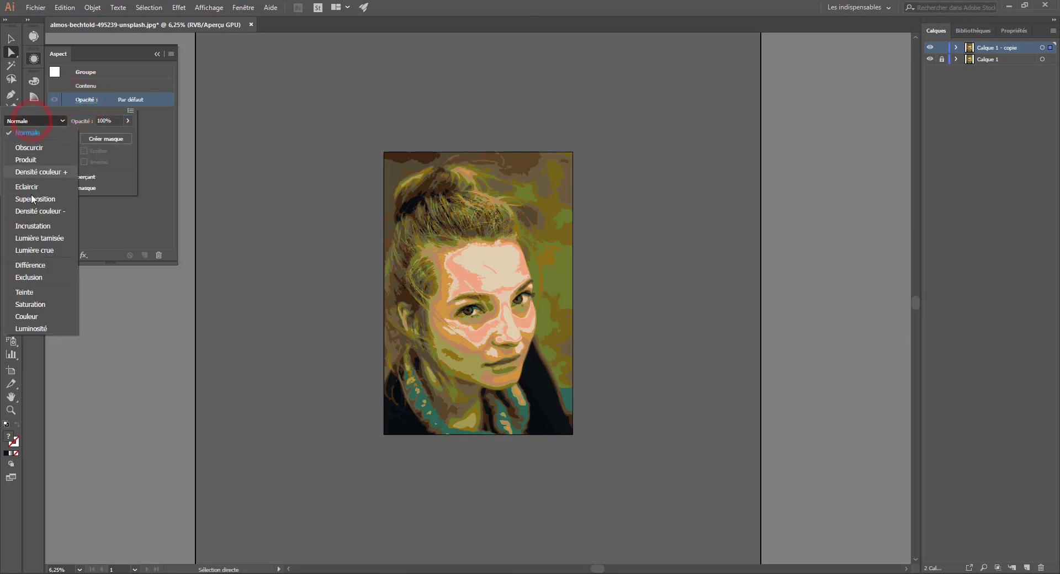
pyautogui.click(36, 227)
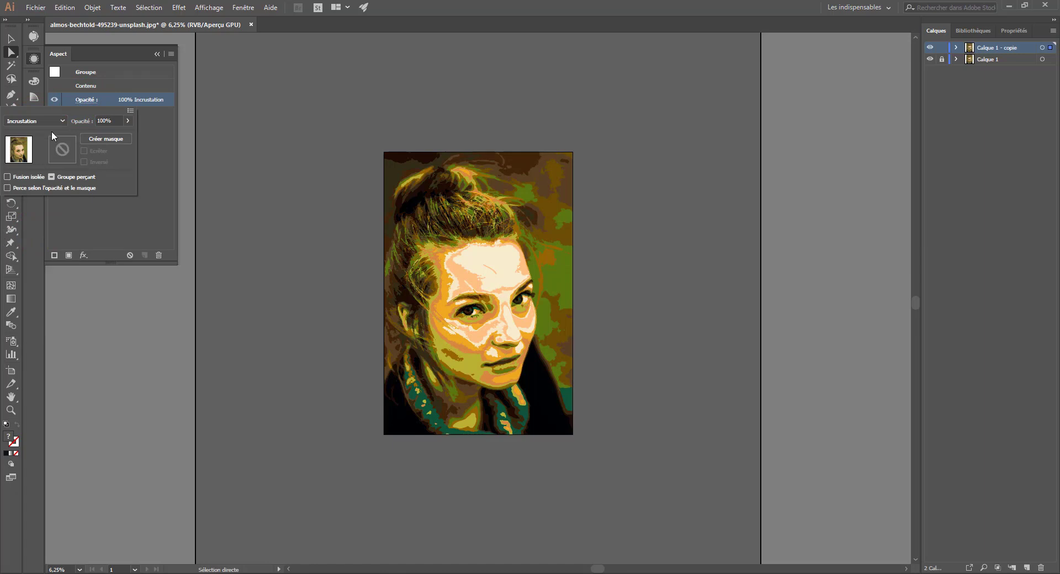
# Step: Try the Lumière tamisée blend mode on the duplicated portrait with its opacity lowered to 84%
pyautogui.click(49, 122)
pyautogui.click(43, 238)
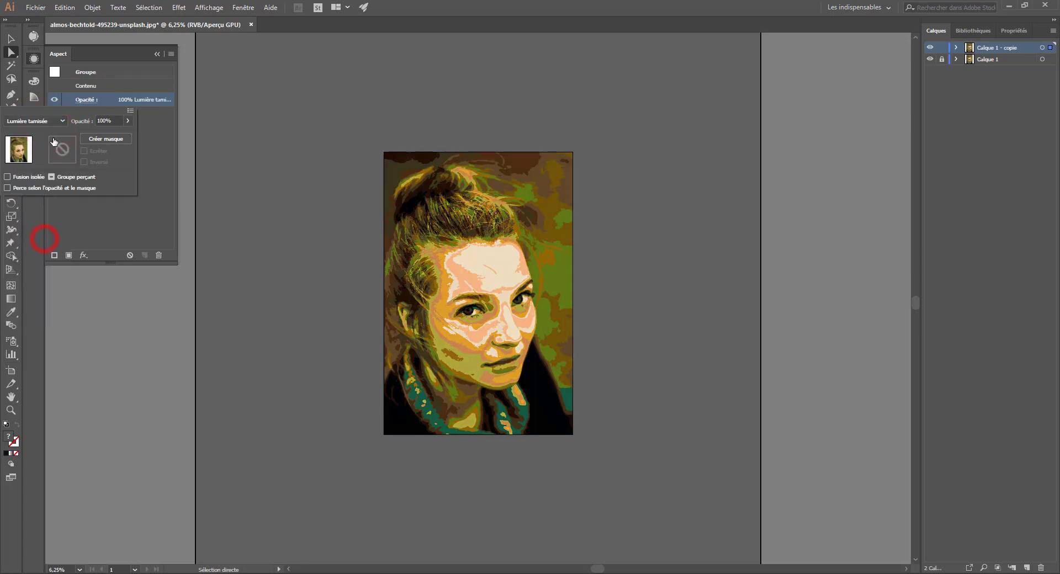
pyautogui.moveTo(110, 131); pyautogui.dragTo(101, 137)
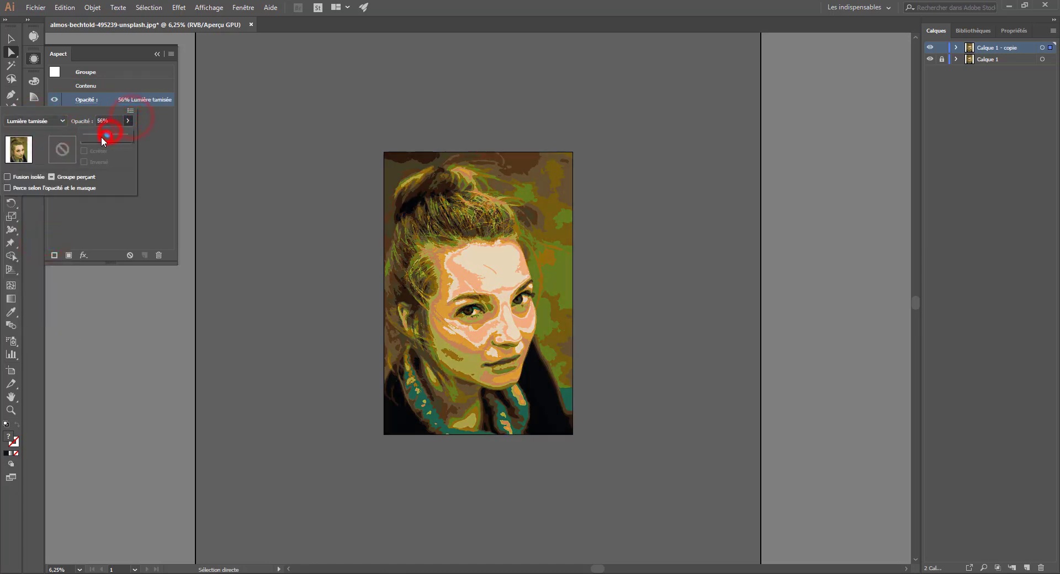
# Step: Compare the Saturation, Couleur, Densité couleur +, Superposition, Densité couleur - and Lumière tamisée blend modes on the duplicated portrait
pyautogui.click(37, 124)
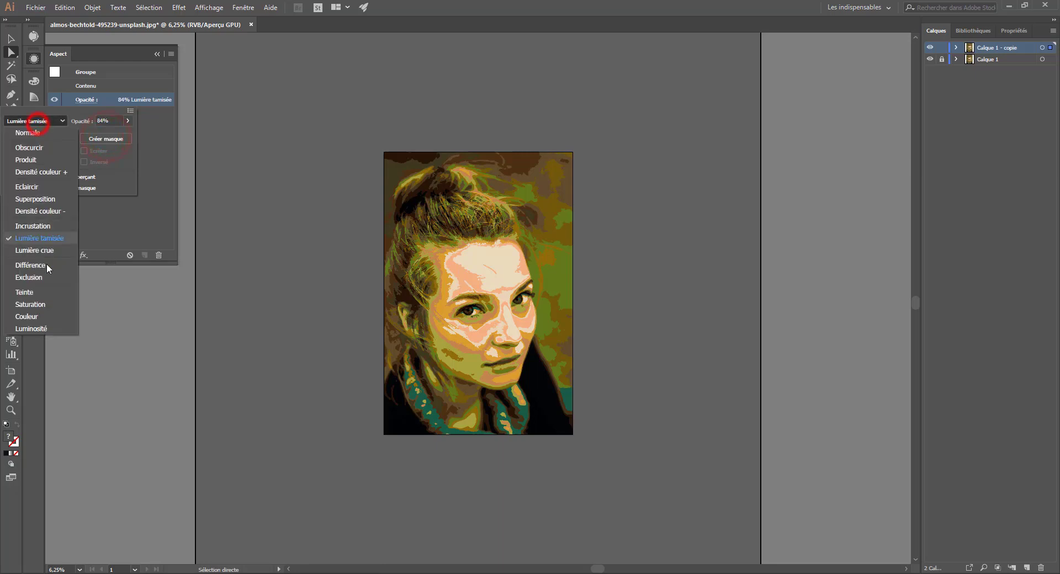
pyautogui.click(25, 304)
pyautogui.click(34, 121)
pyautogui.click(25, 316)
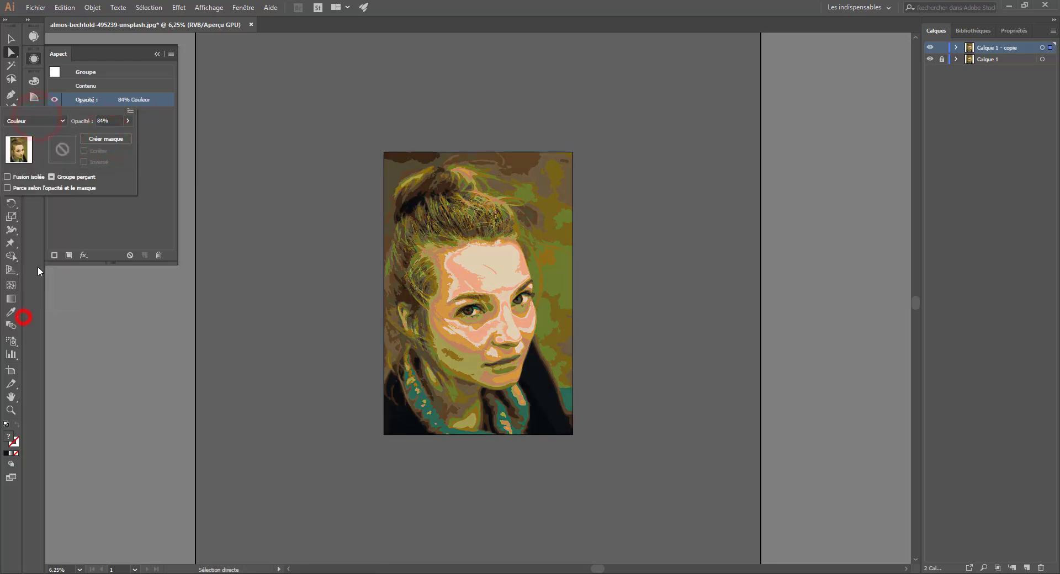
pyautogui.click(37, 120)
pyautogui.click(36, 172)
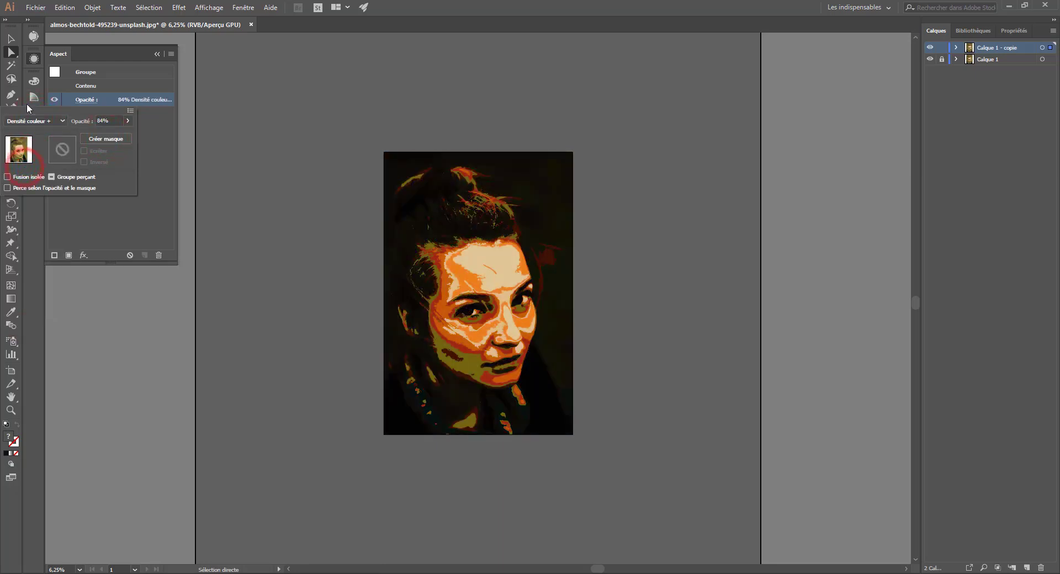
pyautogui.click(30, 122)
pyautogui.click(34, 198)
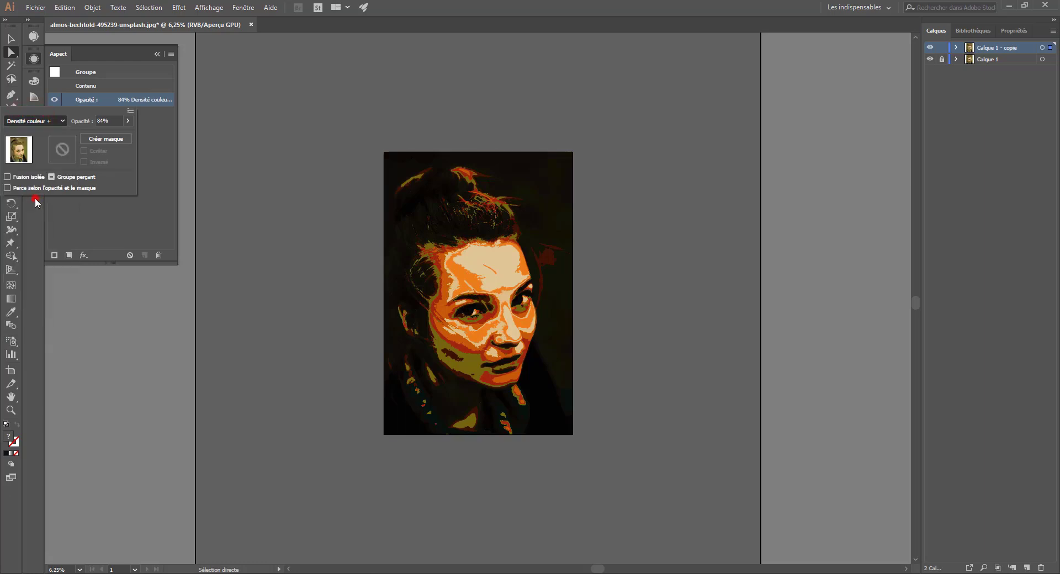
pyautogui.click(46, 123)
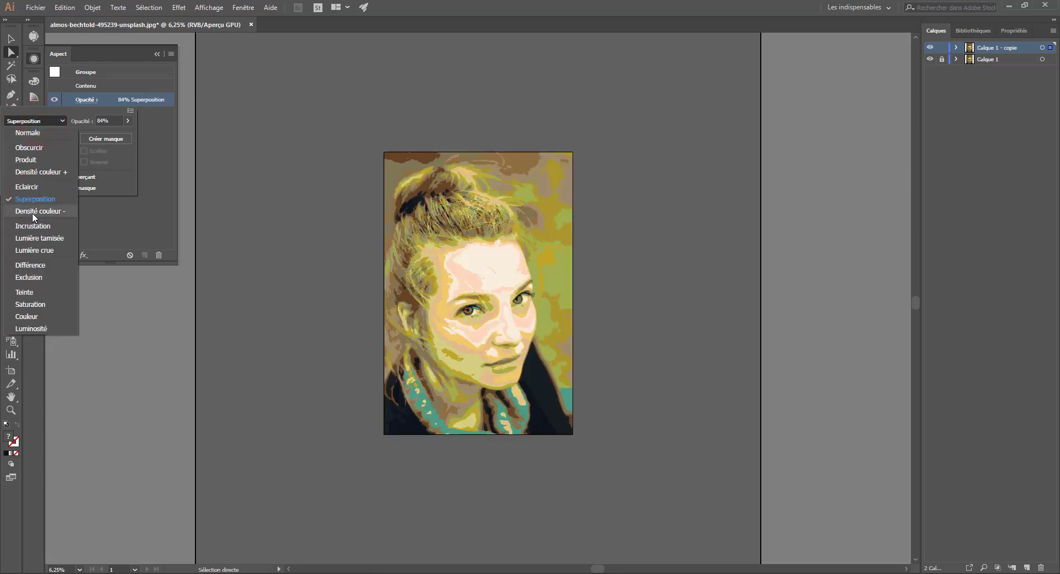
pyautogui.click(33, 214)
pyautogui.click(28, 121)
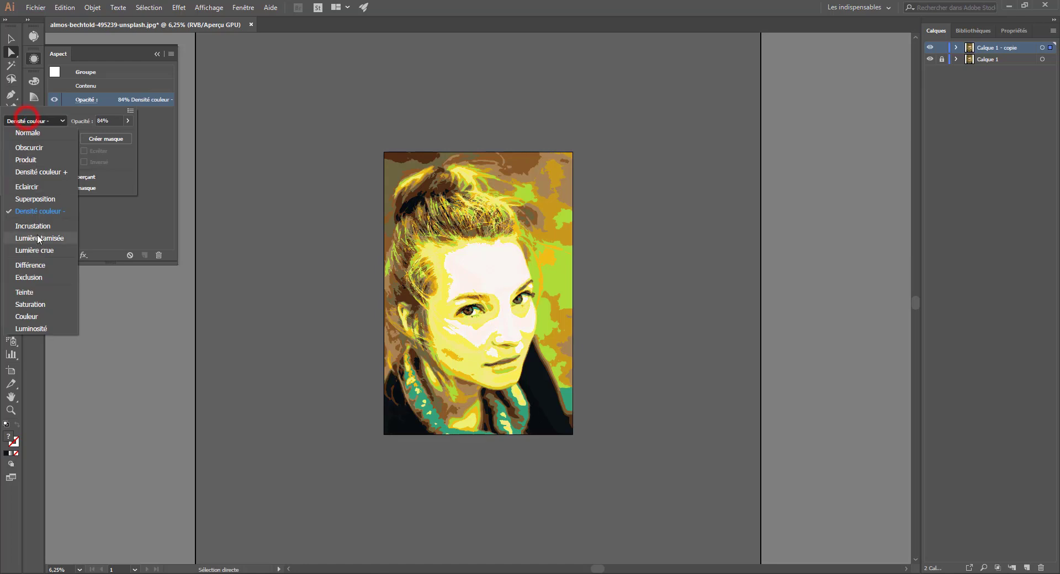
pyautogui.click(38, 234)
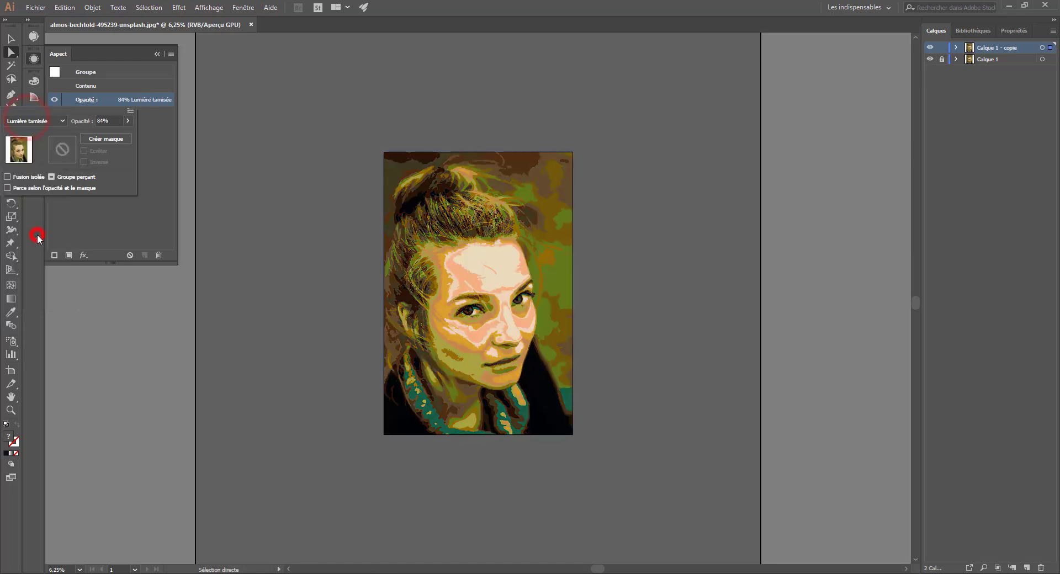
# Step: Set the duplicated portrait's blend mode to Incrustation with 91% opacity
pyautogui.click(34, 121)
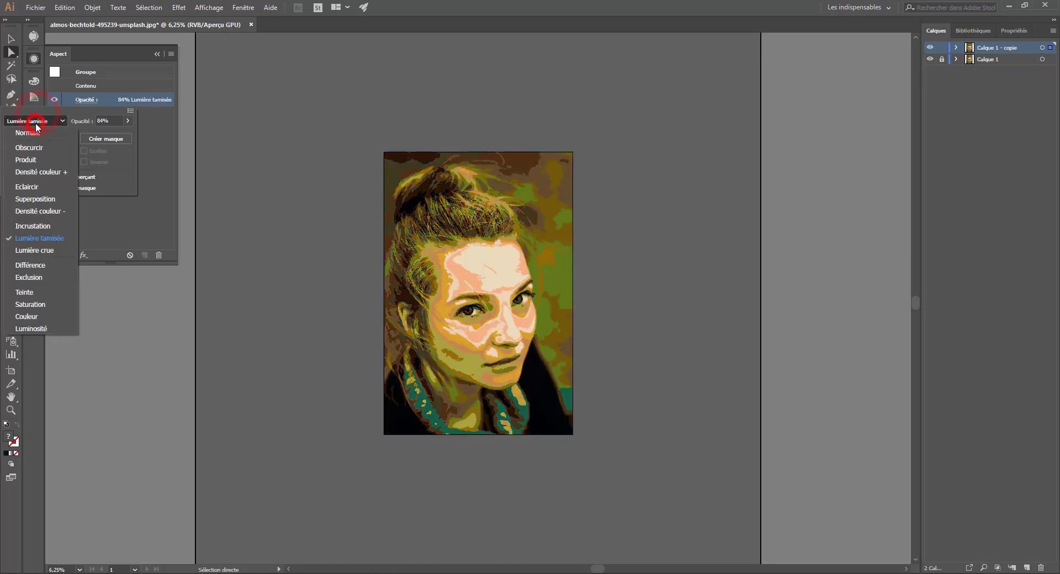
pyautogui.click(34, 225)
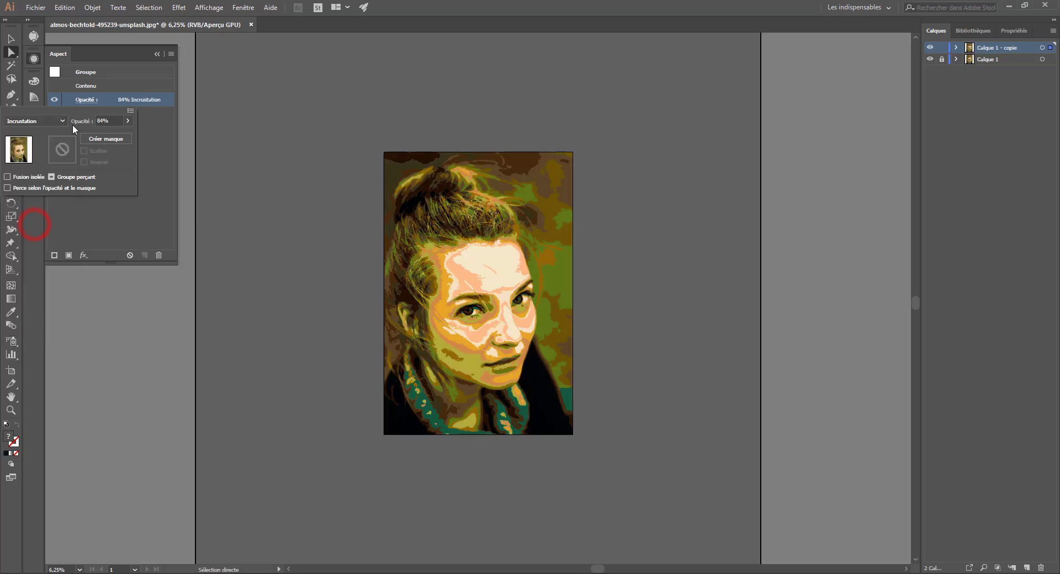
pyautogui.click(127, 121)
pyautogui.moveTo(120, 137); pyautogui.dragTo(124, 137)
pyautogui.click(260, 206)
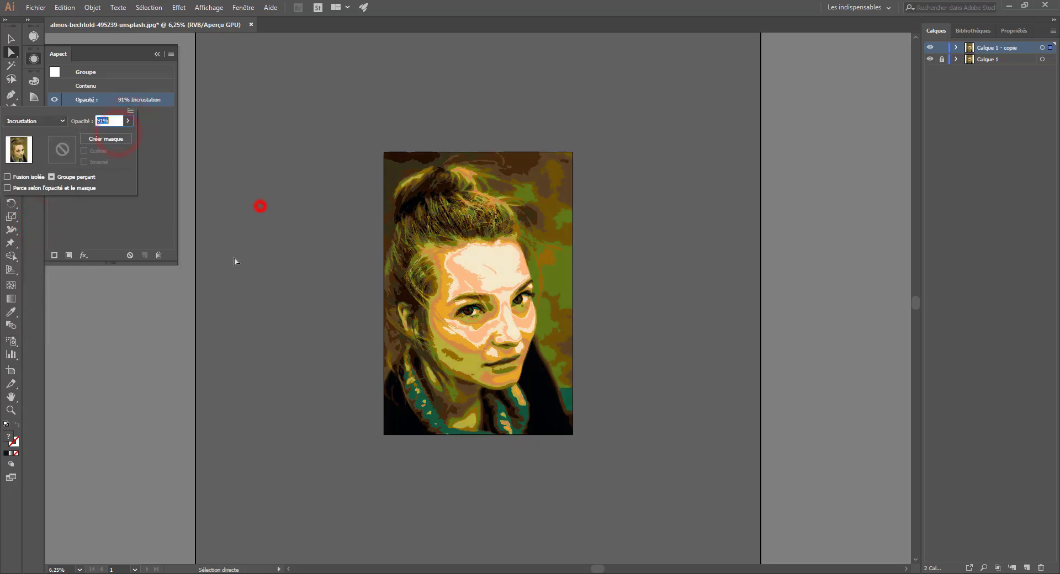
# Step: Try shifting the overlaid portrait copy slightly with the Selection tool, target its layer and undo the shift
pyautogui.click(10, 40)
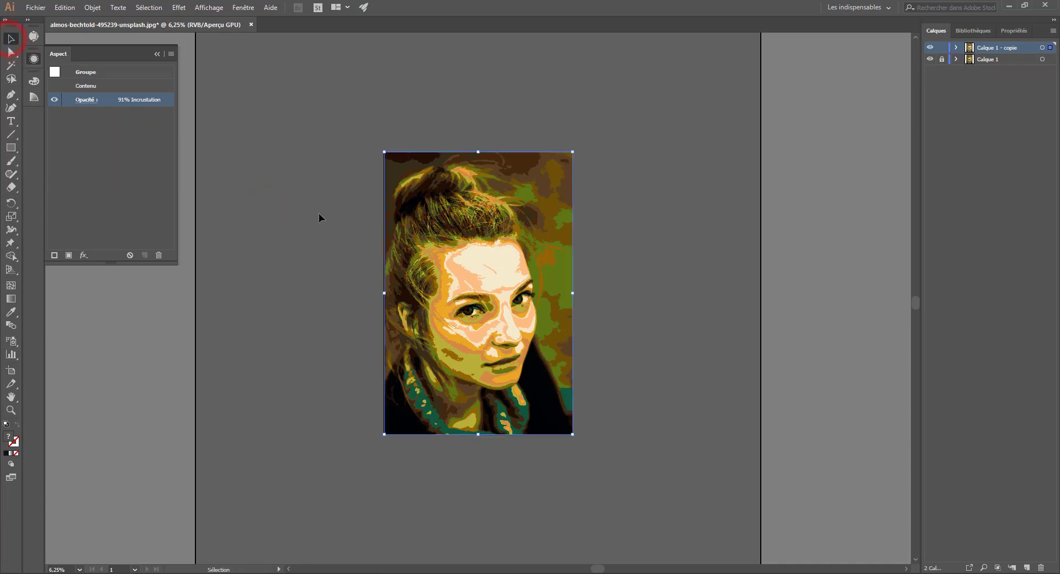
pyautogui.click(367, 262)
pyautogui.click(549, 135)
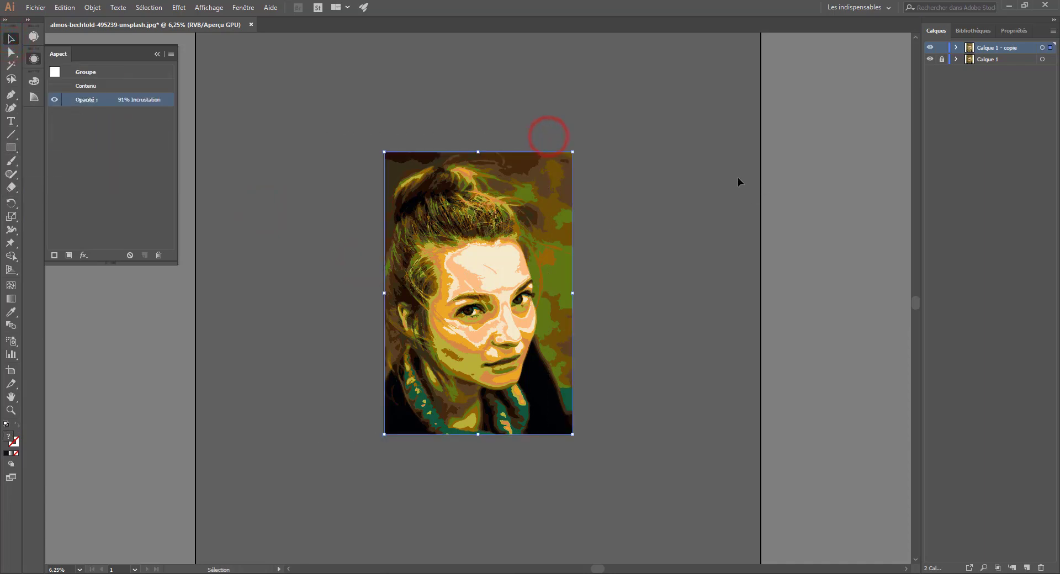
pyautogui.moveTo(488, 305); pyautogui.dragTo(492, 306)
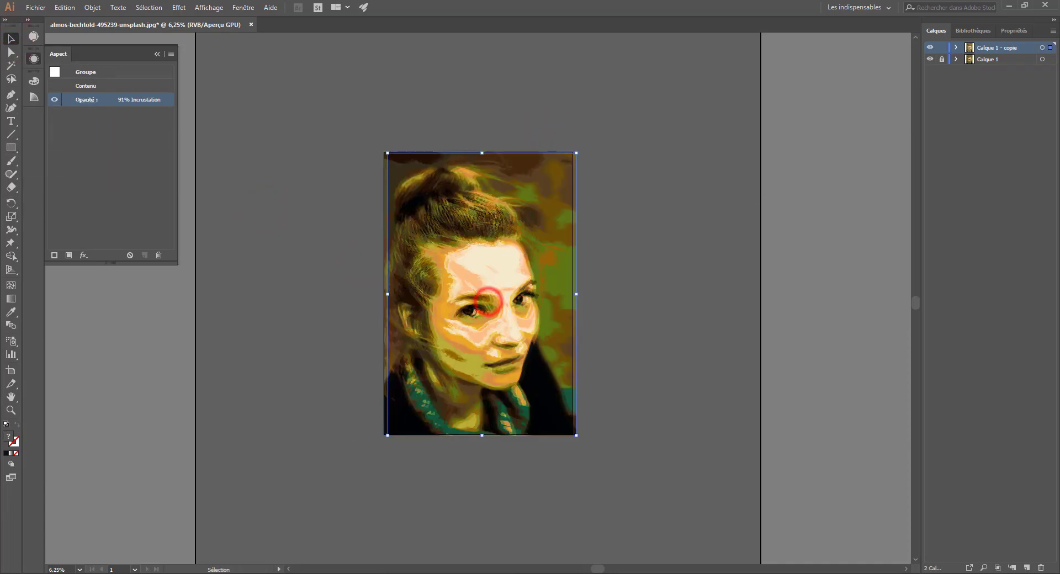
pyautogui.click(1042, 47)
pyautogui.hotkey('ctrl', 'z')
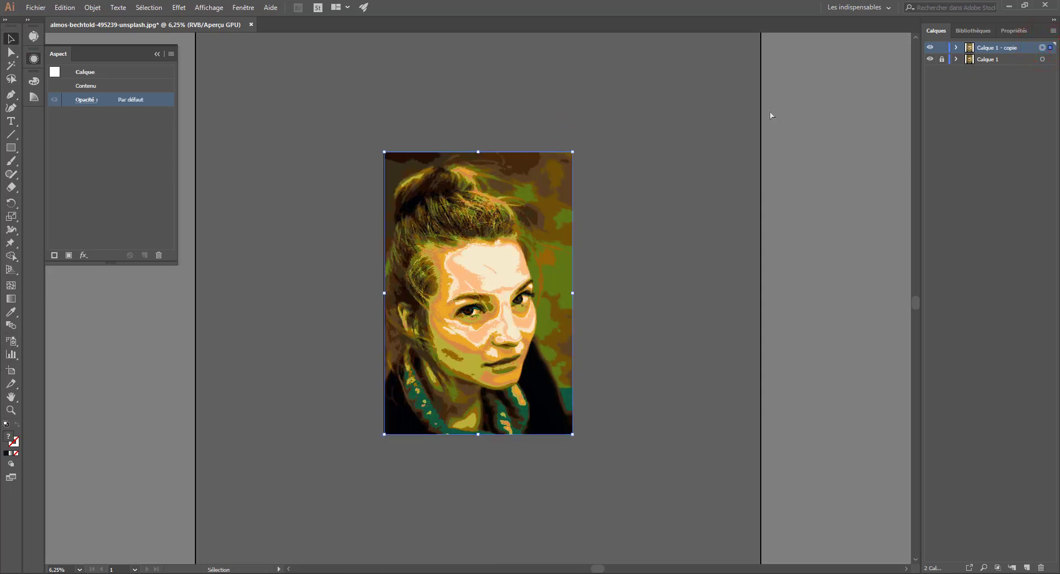
# Step: Try recolouring the overlaid portrait copy by shifting its orange hues toward red on the artwork colour wheel and apply it
pyautogui.click(973, 31)
pyautogui.click(1013, 30)
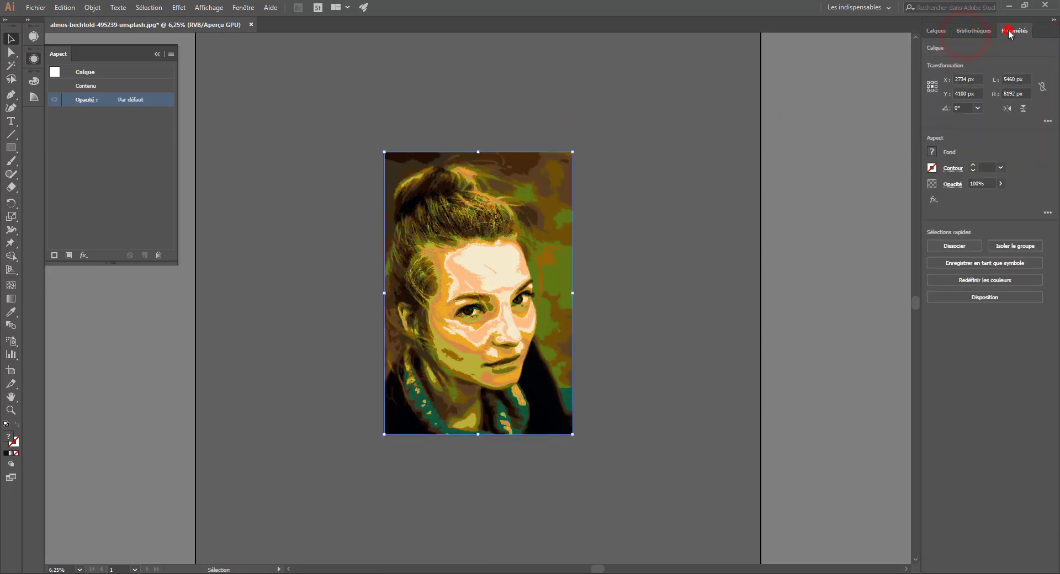
pyautogui.click(972, 284)
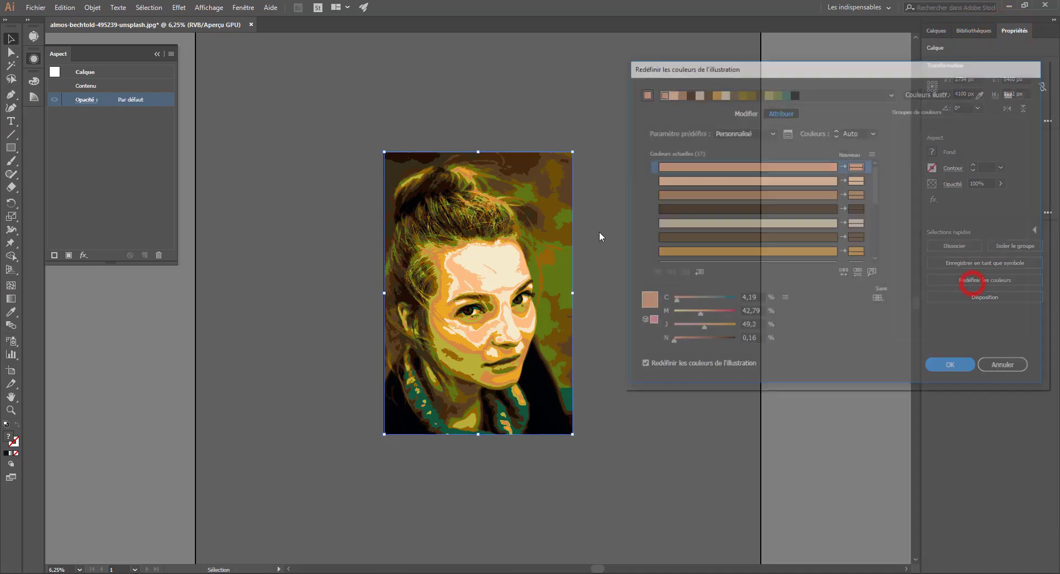
pyautogui.click(745, 112)
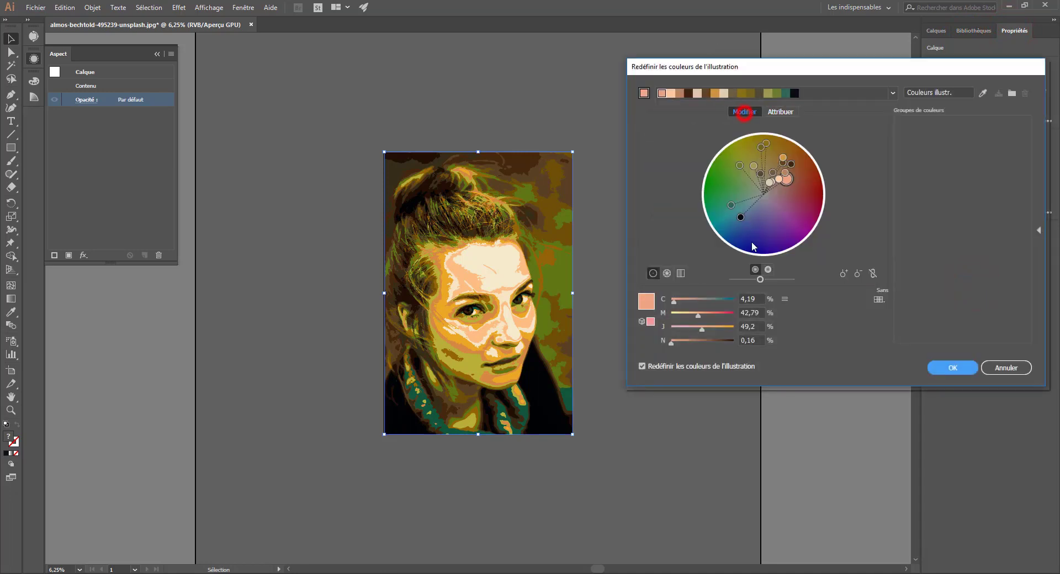
pyautogui.moveTo(791, 164); pyautogui.dragTo(804, 180)
pyautogui.click(960, 368)
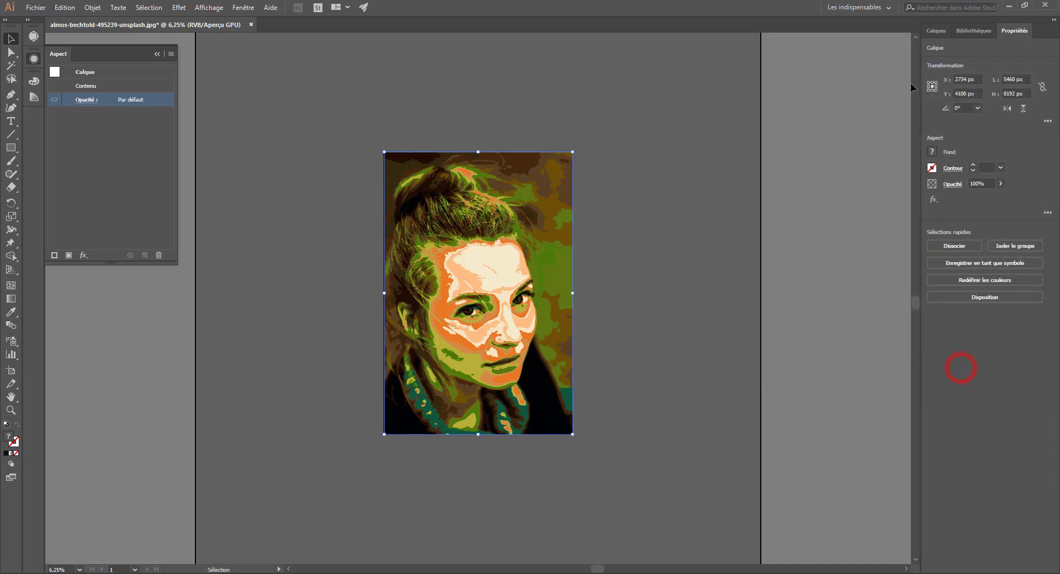
# Step: Hide and show the Calque 1 - copie layer to compare the portrait with and without the recoloured overlay
pyautogui.click(969, 30)
pyautogui.click(936, 30)
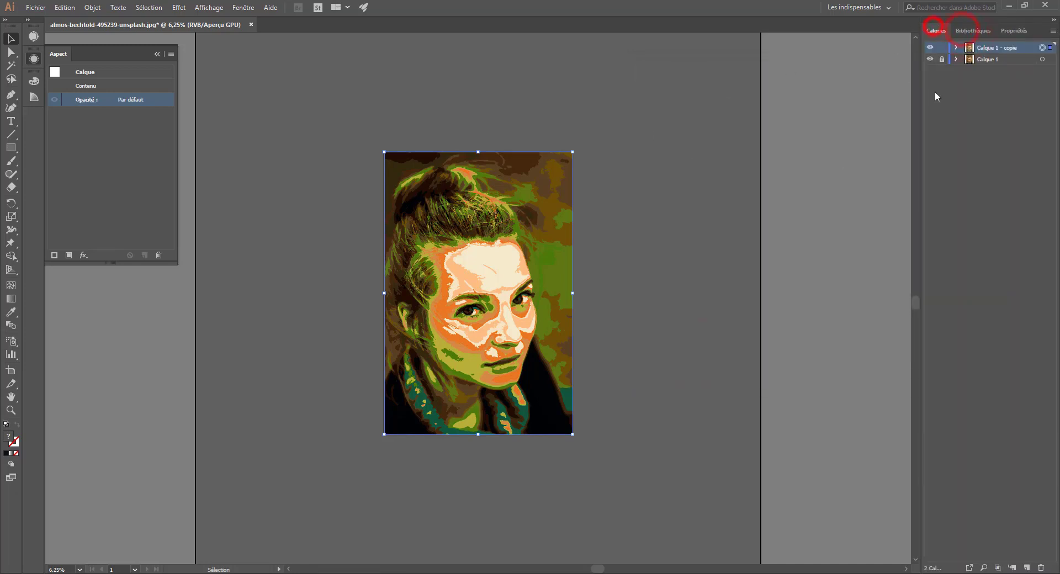
pyautogui.click(930, 48)
pyautogui.click(931, 48)
pyautogui.click(930, 48)
pyautogui.click(930, 48)
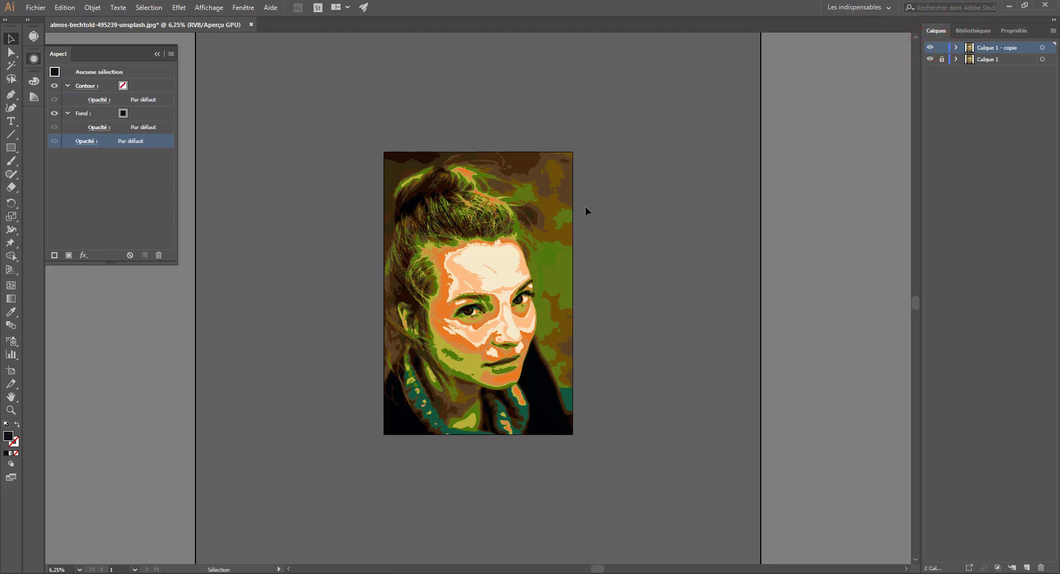
# Step: Undo the layer visibility changes and the recolouring of the overlaid portrait copy, and clear the selection
pyautogui.hotkey('ctrl', 'z')
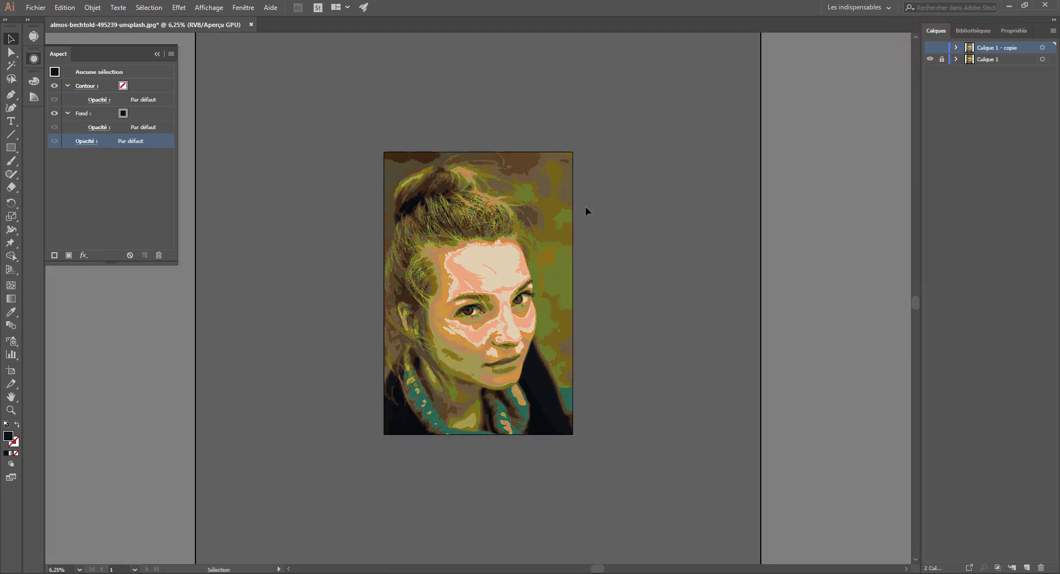
pyautogui.hotkey('ctrl', 'z')
pyautogui.hotkey('ctrl', 'z')
pyautogui.hotkey('ctrl', 'z')
pyautogui.hotkey('ctrl', 'z')
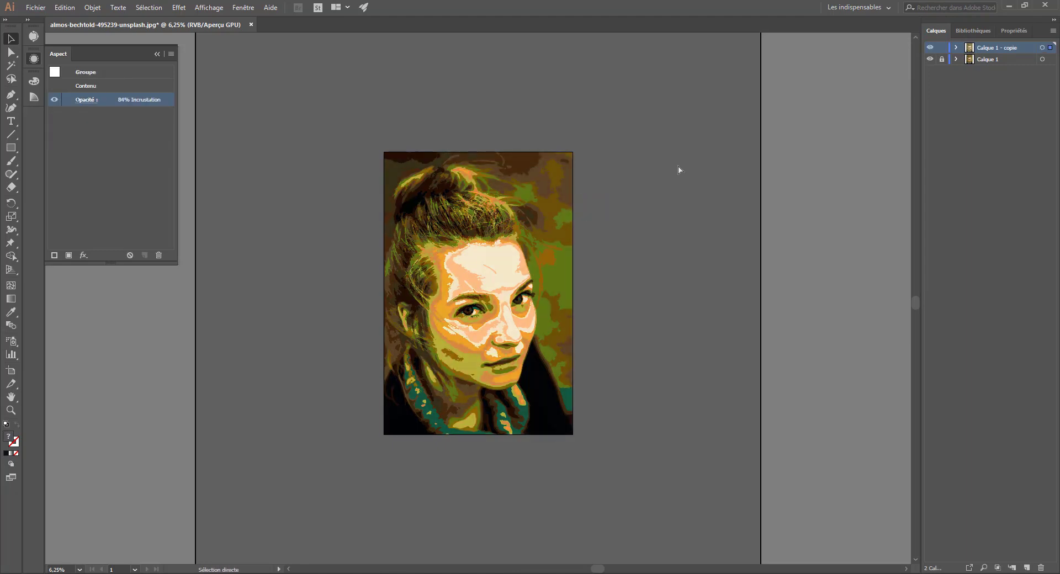
pyautogui.click(679, 163)
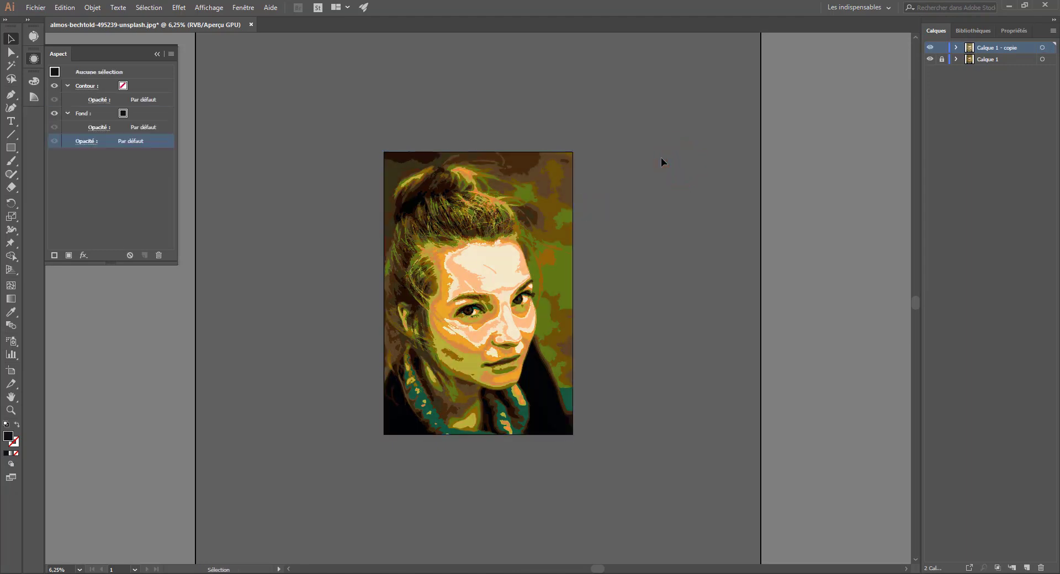